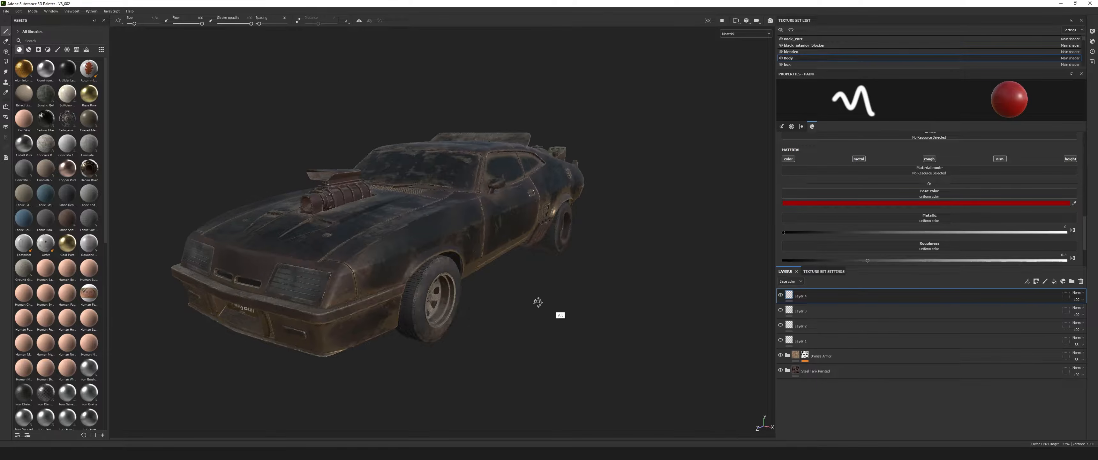
# Paint the word YES in red across the car's hood on the topmost layer.
pyautogui.moveTo(642, 298)
pyautogui.keyDown('alt'); pyautogui.mouseDown()
pyautogui.moveTo(589, 295)
pyautogui.moveTo(635, 302)
pyautogui.moveTo(515, 325)
pyautogui.moveTo(645, 292)
pyautogui.mouseUp(); pyautogui.keyUp('alt')
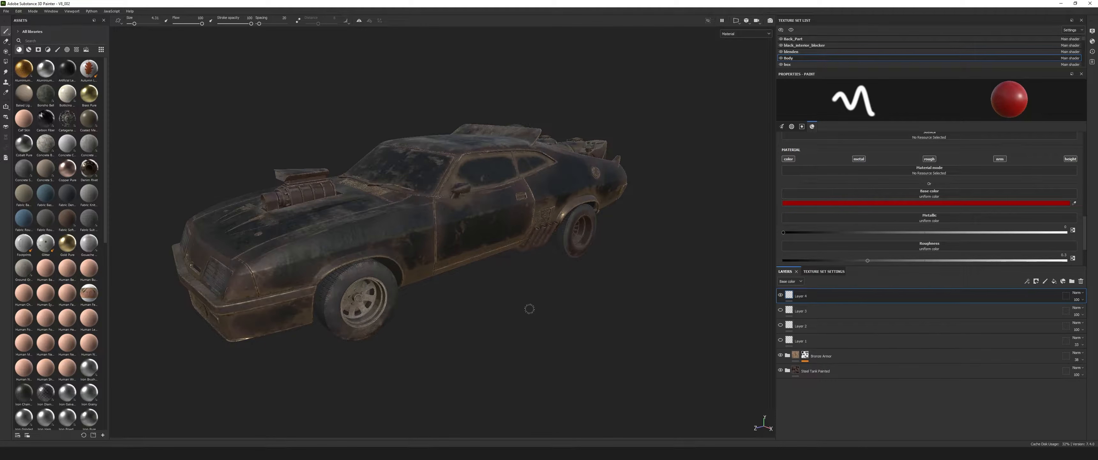
pyautogui.keyDown('alt'); pyautogui.moveTo(499, 314); pyautogui.dragTo(608, 295); pyautogui.keyUp('alt')
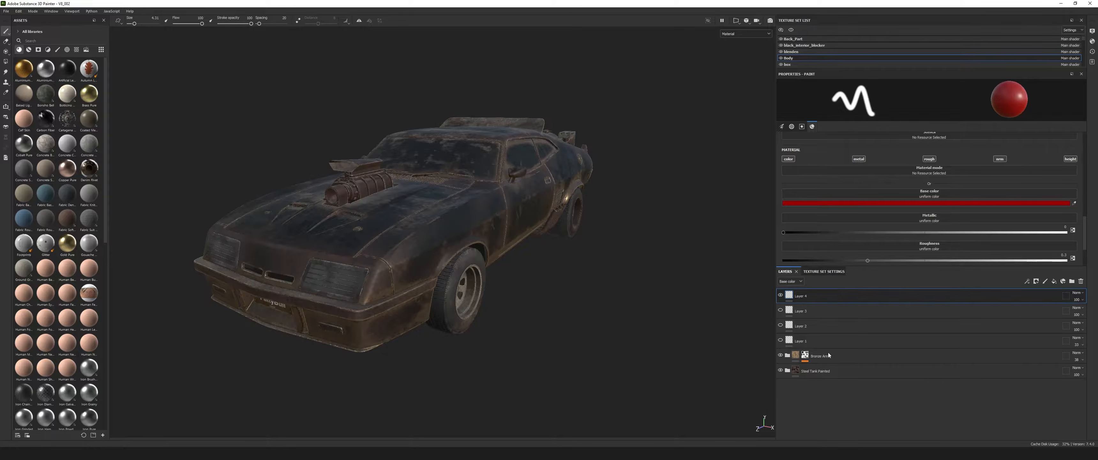
pyautogui.keyDown('alt'); pyautogui.moveTo(603, 288); pyautogui.dragTo(281, 257); pyautogui.keyUp('alt')
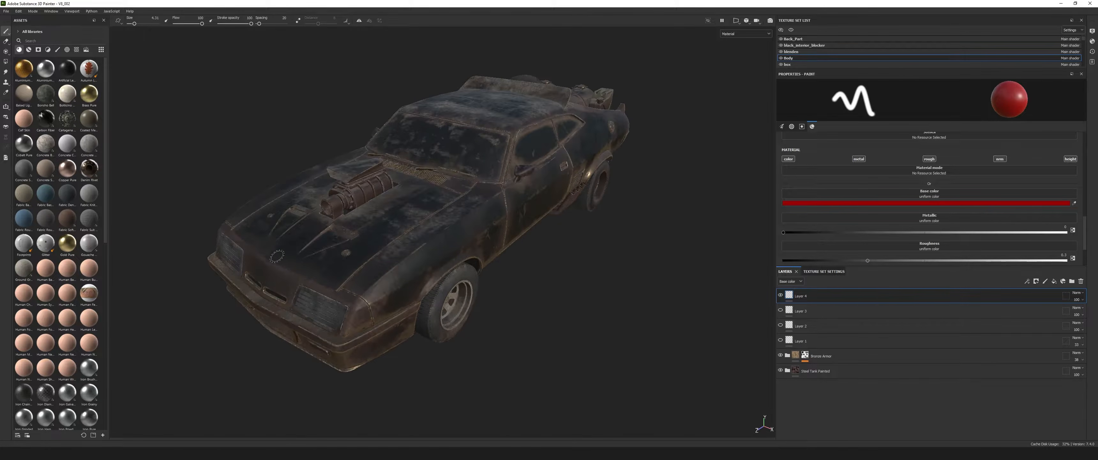
pyautogui.moveTo(286, 228)
pyautogui.mouseDown()
pyautogui.moveTo(309, 277)
pyautogui.moveTo(343, 236)
pyautogui.moveTo(359, 254)
pyautogui.moveTo(409, 258)
pyautogui.mouseUp()
pyautogui.moveTo(366, 243); pyautogui.dragTo(405, 210)
pyautogui.moveTo(462, 204)
pyautogui.mouseDown()
pyautogui.moveTo(464, 233)
pyautogui.moveTo(411, 258)
pyautogui.mouseUp()
pyautogui.keyDown('alt'); pyautogui.moveTo(609, 278); pyautogui.dragTo(632, 302); pyautogui.keyUp('alt')
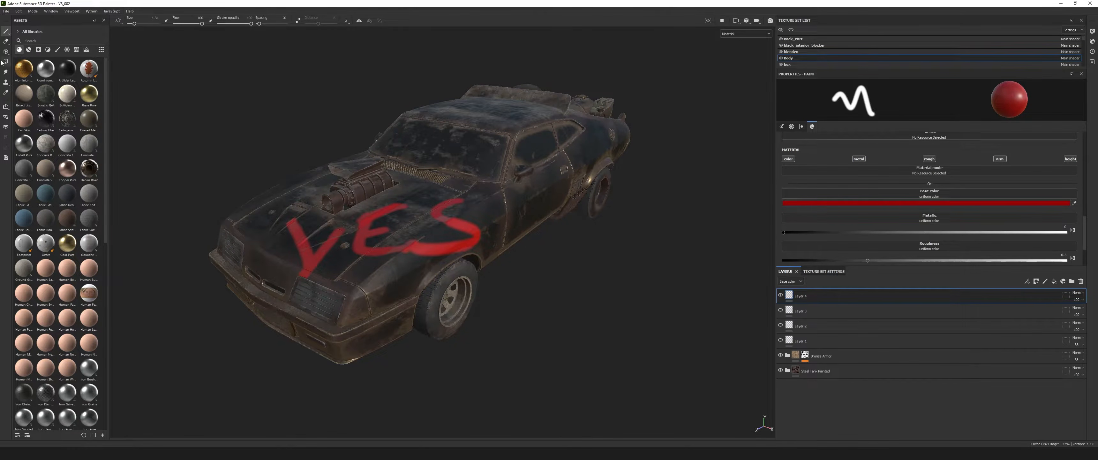
# Show the smart materials in the asset library and view the painted car from slightly different angles.
pyautogui.click(29, 49)
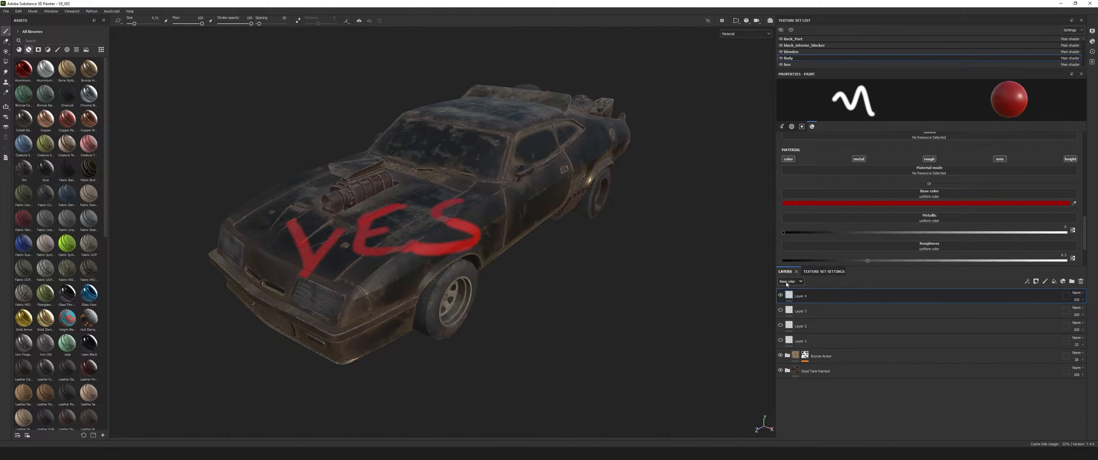
pyautogui.press('alt')
pyautogui.keyDown('alt'); pyautogui.moveTo(591, 283); pyautogui.dragTo(598, 307); pyautogui.keyUp('alt')
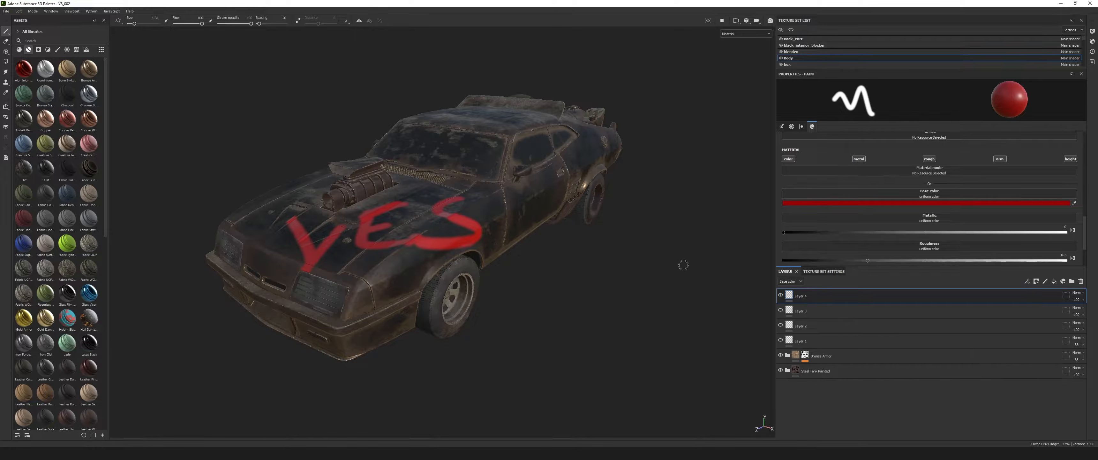
pyautogui.keyDown('alt'); pyautogui.moveTo(586, 291); pyautogui.dragTo(614, 375); pyautogui.keyUp('alt')
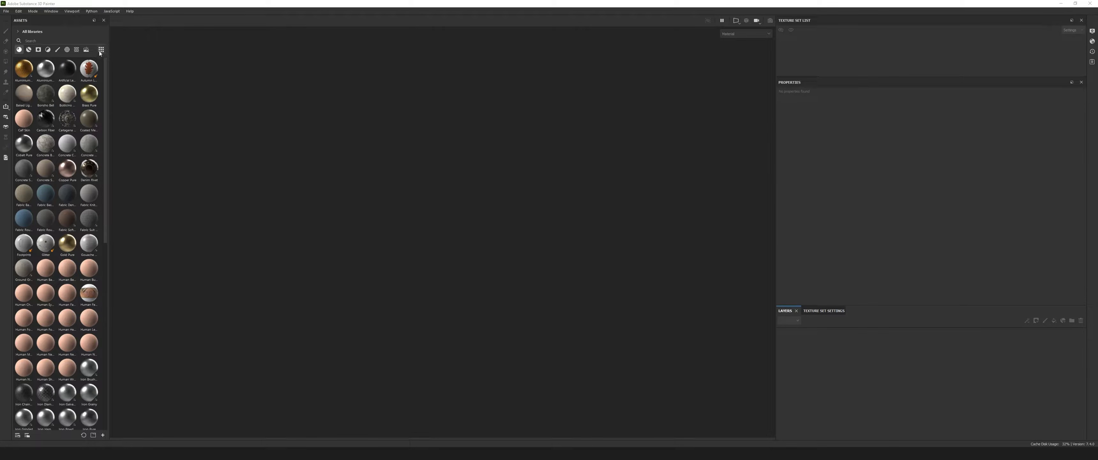
# Look through the smart material and smart mask assets and return to the regular materials.
pyautogui.click(137, 5)
pyautogui.click(27, 49)
pyautogui.click(38, 49)
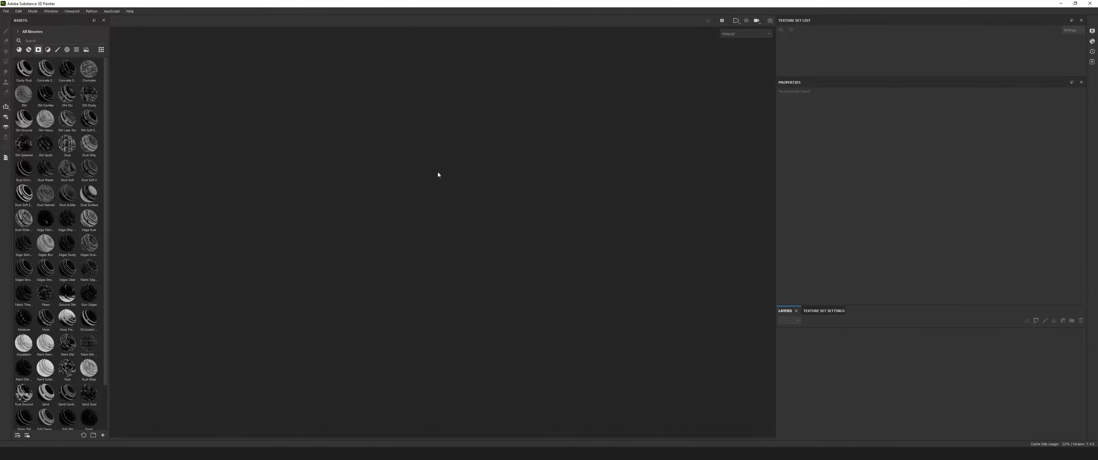
pyautogui.click(19, 50)
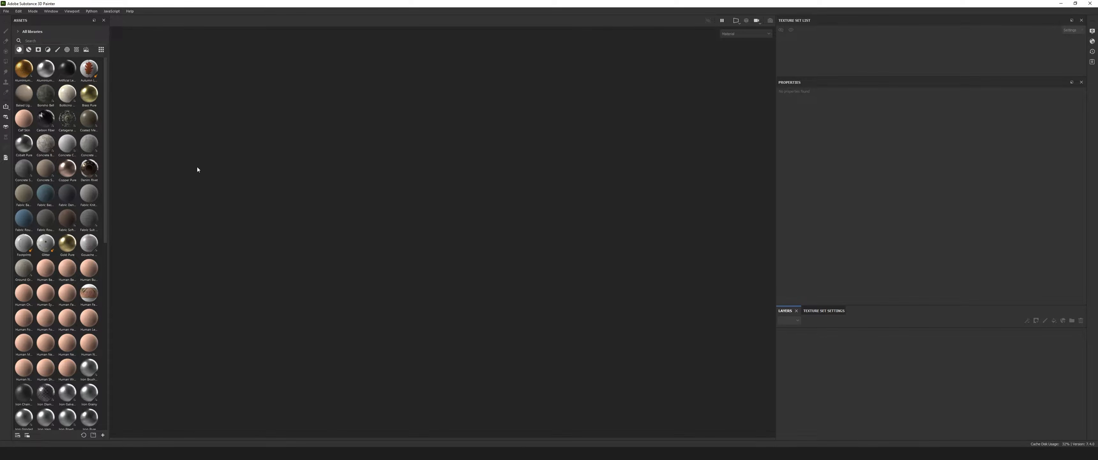
# Open the settings for a new project and move the window clear of the centre.
pyautogui.click(6, 12)
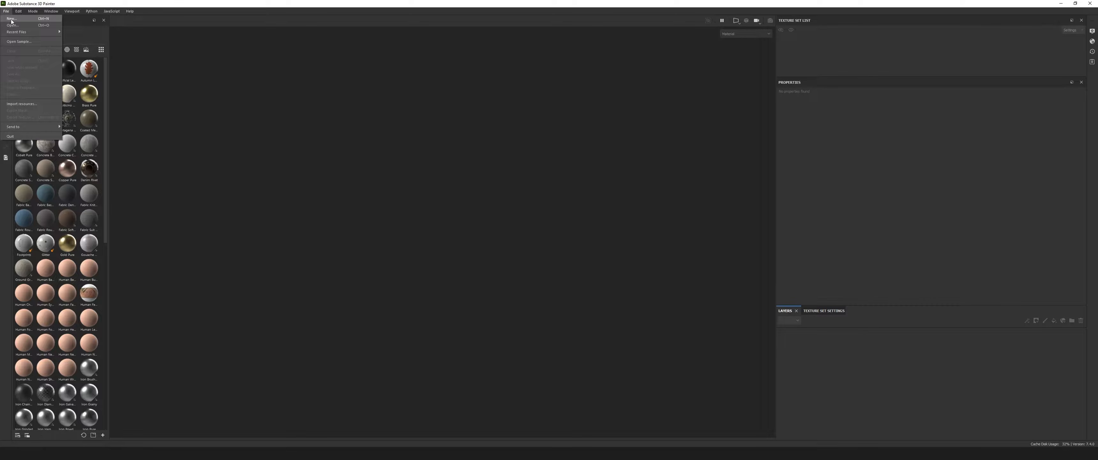
pyautogui.click(11, 19)
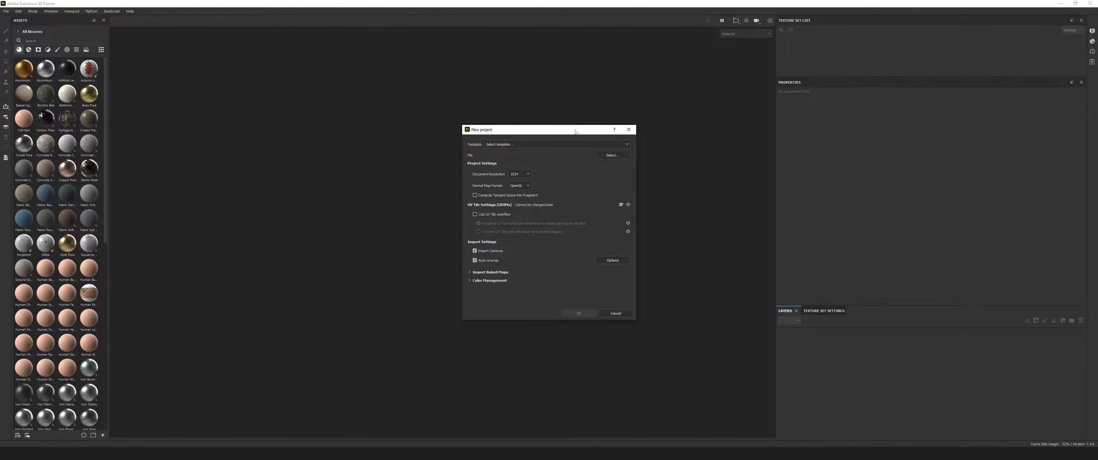
pyautogui.moveTo(575, 132); pyautogui.dragTo(461, 148)
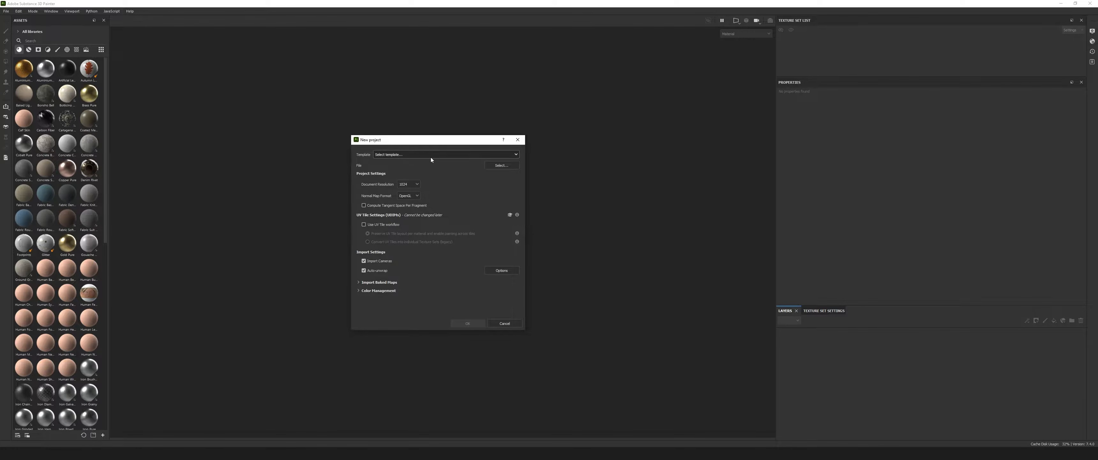
# Review the full list of available project templates without choosing one.
pyautogui.click(449, 154)
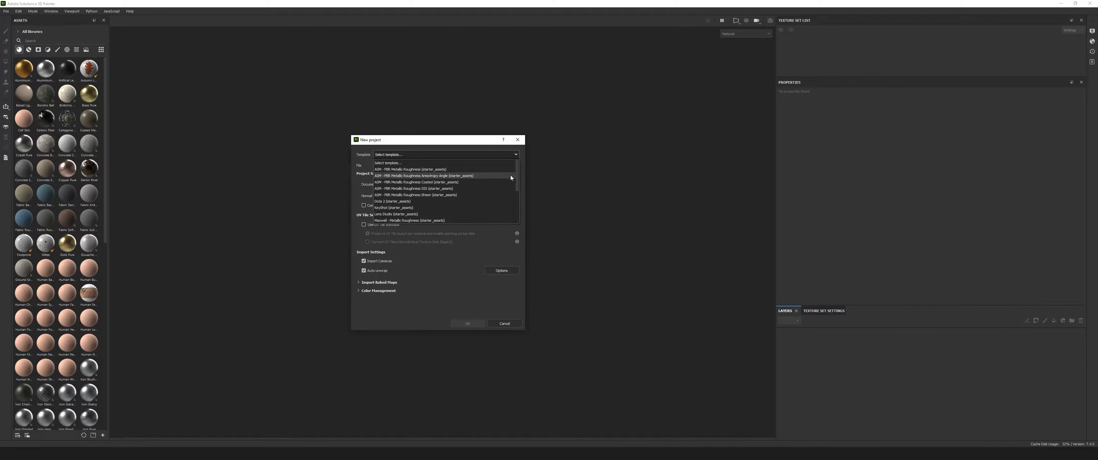
pyautogui.moveTo(516, 175); pyautogui.dragTo(516, 206)
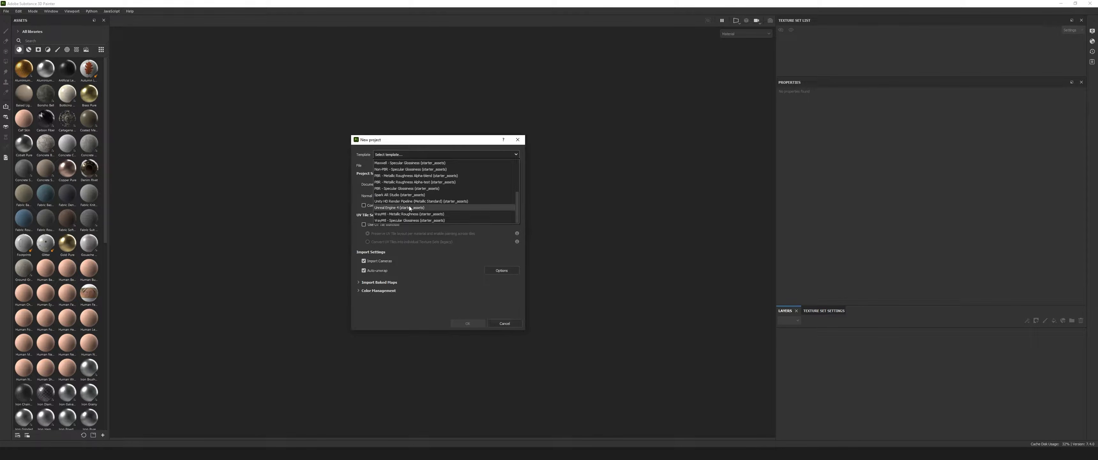
pyautogui.moveTo(516, 196); pyautogui.dragTo(515, 161)
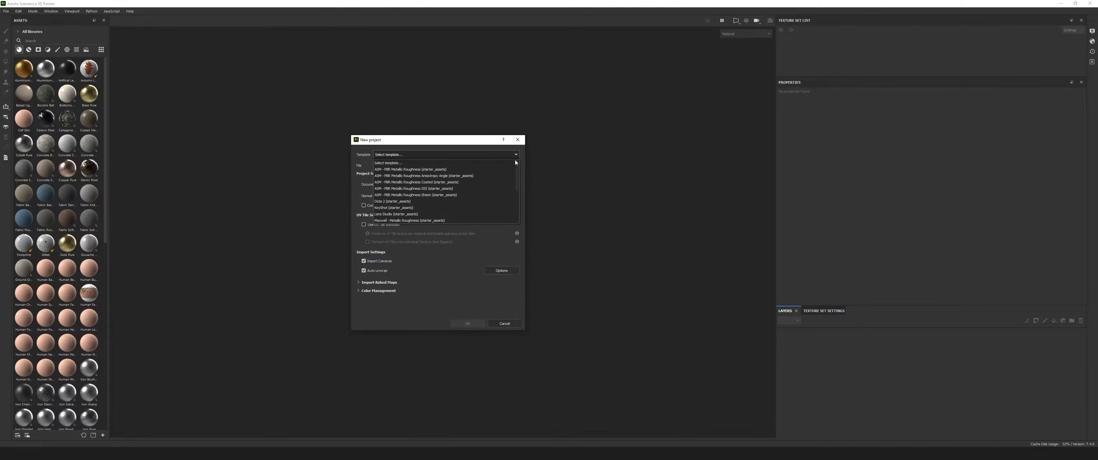
pyautogui.click(477, 143)
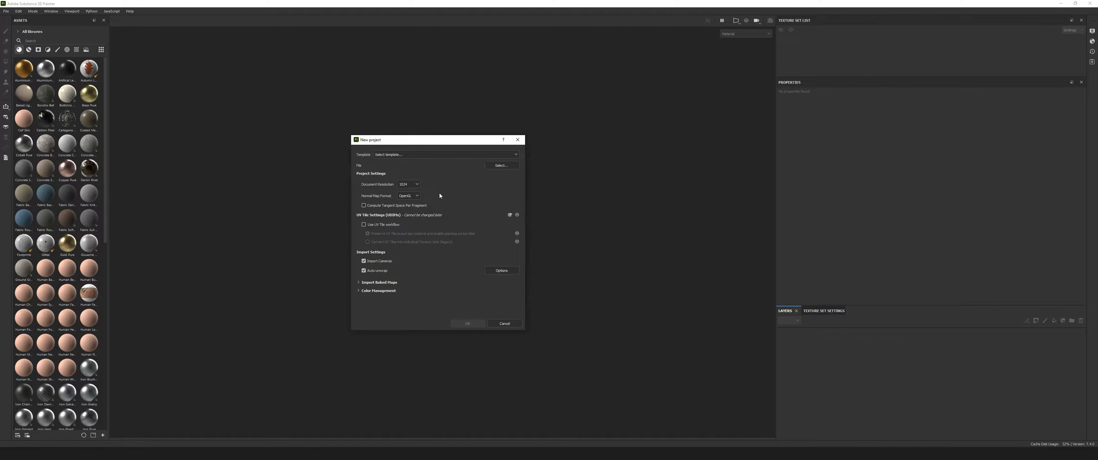
# Review the normal map format choices and the baked maps import section of the new project settings.
pyautogui.click(416, 197)
pyautogui.click(413, 209)
pyautogui.click(414, 199)
pyautogui.click(449, 193)
pyautogui.click(357, 281)
pyautogui.moveTo(522, 217); pyautogui.dragTo(514, 269)
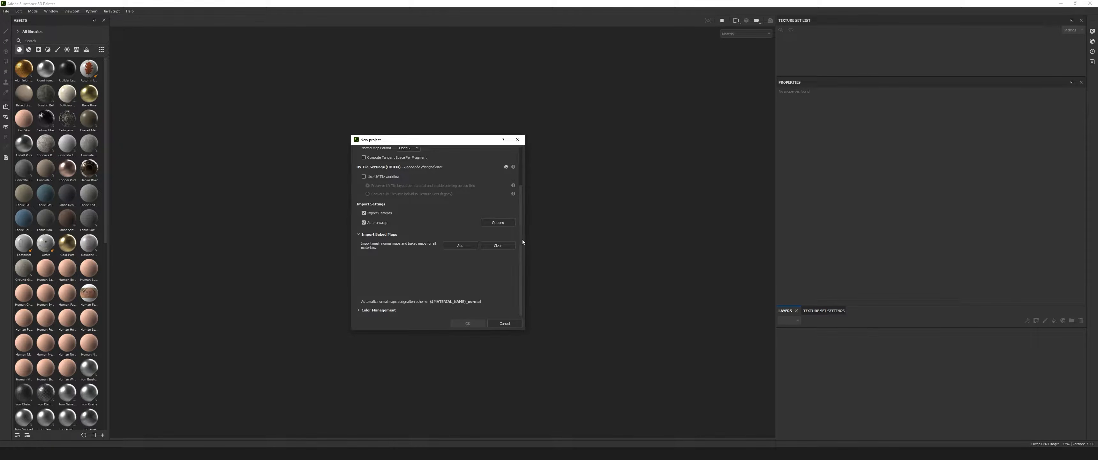
pyautogui.scroll(3, 520, 221)
pyautogui.click(357, 283)
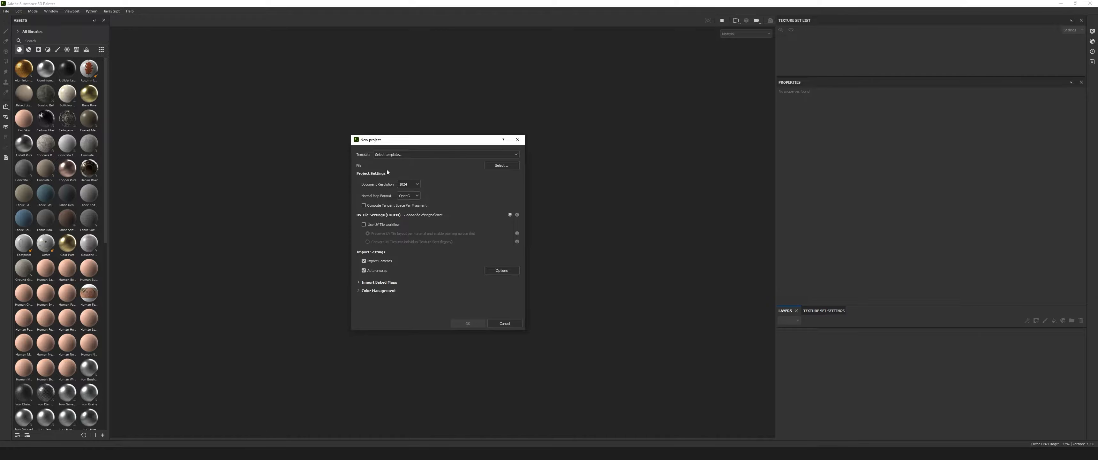
# Choose MeetMat.obj as the mesh file and create the project with the OpenGL normal map format.
pyautogui.click(502, 166)
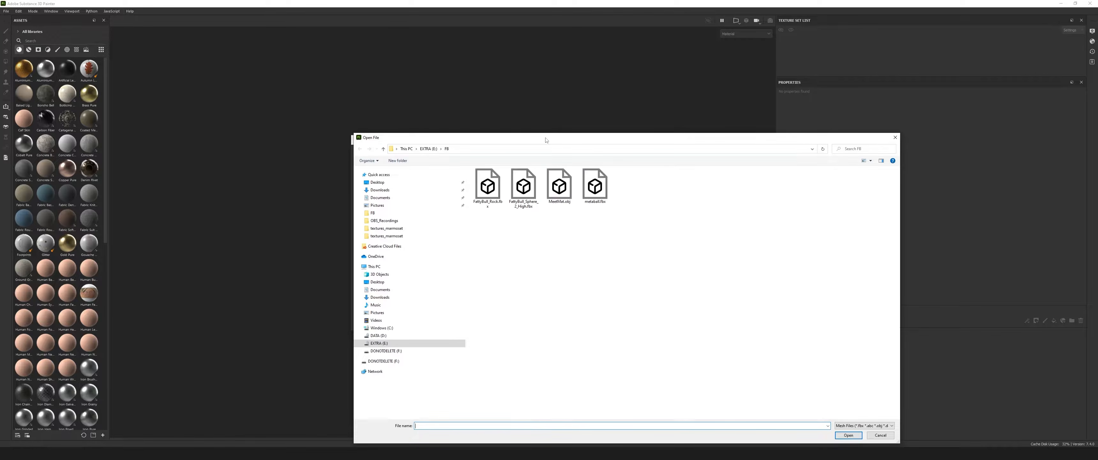
pyautogui.click(482, 183)
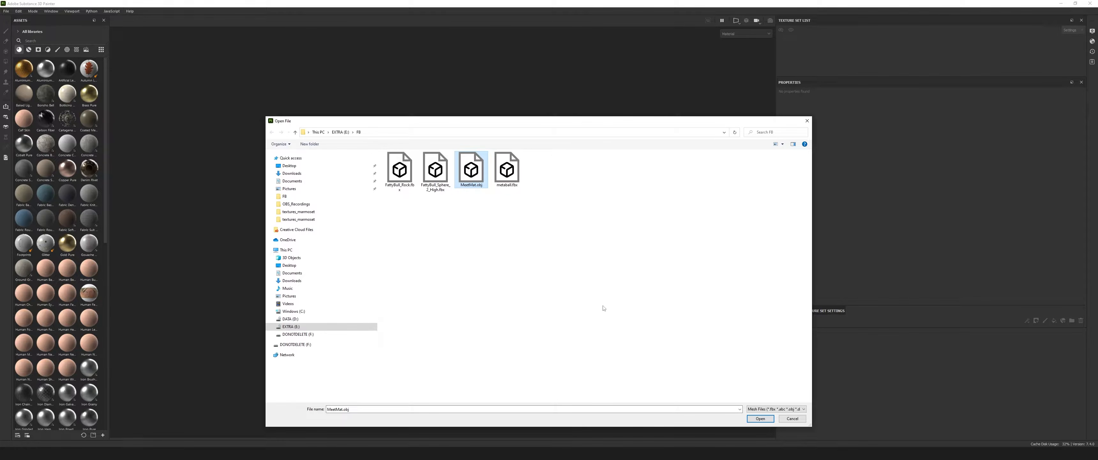
pyautogui.click(757, 419)
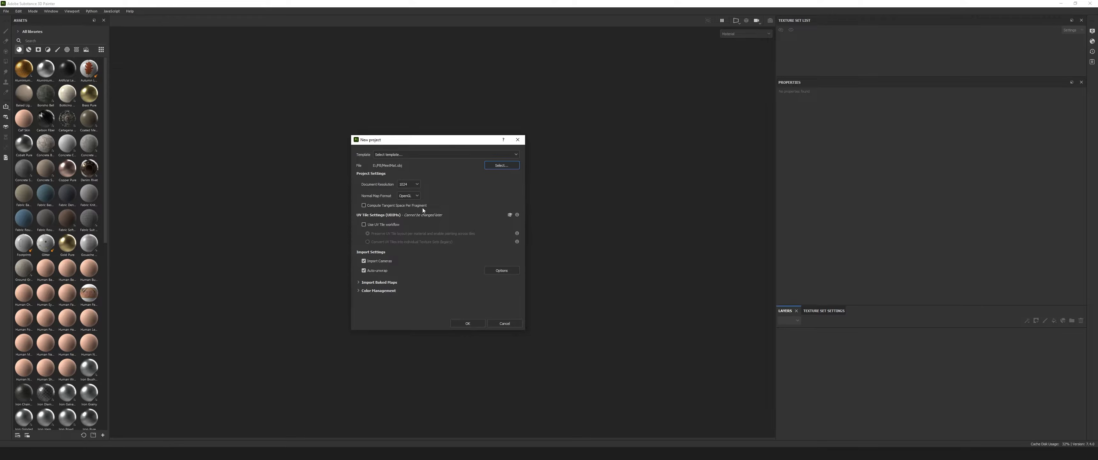
pyautogui.click(469, 324)
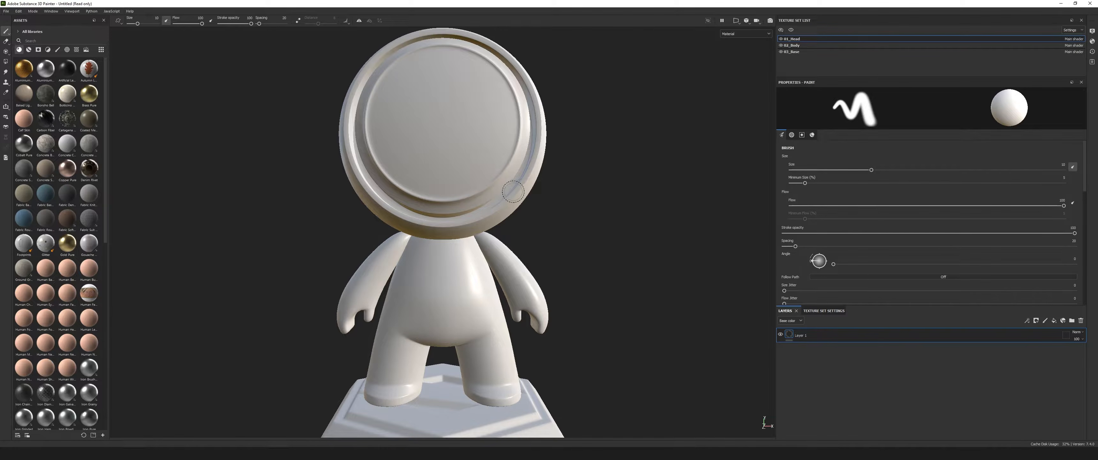
# Examine the imported character model and its hexagonal base from several angles and distances.
pyautogui.keyDown('alt'); pyautogui.moveTo(591, 206); pyautogui.dragTo(458, 217, button='right'); pyautogui.keyUp('alt')
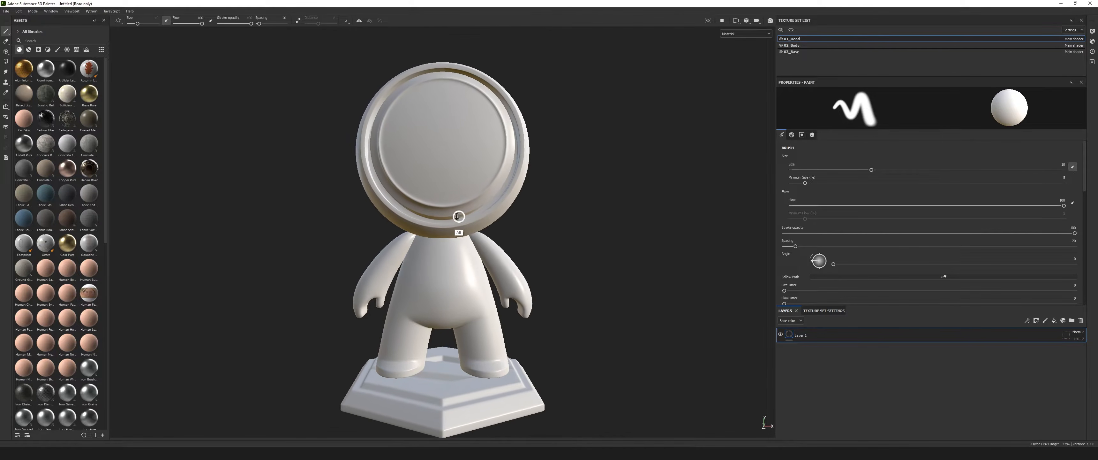
pyautogui.keyDown('alt'); pyautogui.moveTo(285, 229); pyautogui.dragTo(423, 231); pyautogui.keyUp('alt')
pyautogui.moveTo(623, 272)
pyautogui.keyDown('alt'); pyautogui.mouseDown()
pyautogui.moveTo(539, 238)
pyautogui.moveTo(646, 225)
pyautogui.moveTo(627, 235)
pyautogui.mouseUp(); pyautogui.keyUp('alt')
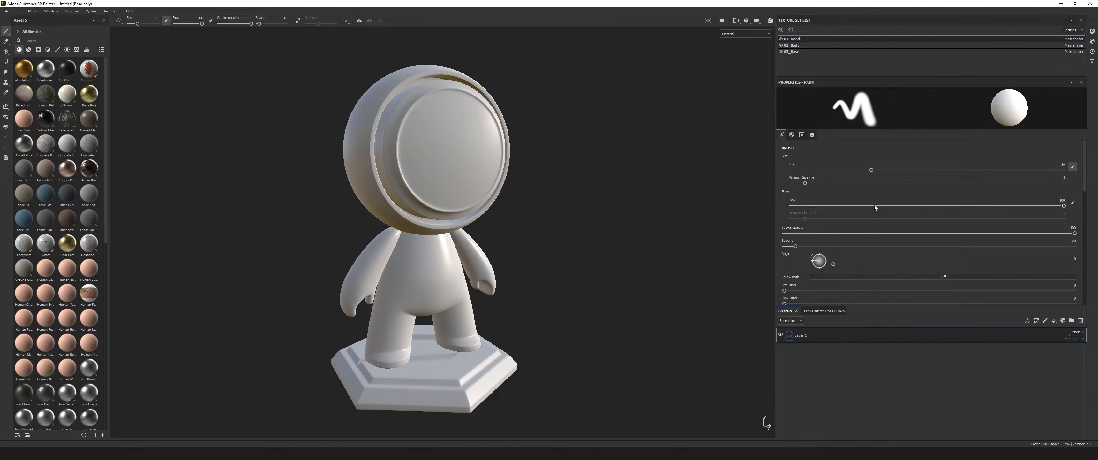
pyautogui.moveTo(615, 228)
pyautogui.keyDown('alt'); pyautogui.mouseDown()
pyautogui.moveTo(628, 233)
pyautogui.moveTo(634, 218)
pyautogui.moveTo(580, 228)
pyautogui.moveTo(579, 109)
pyautogui.mouseUp(); pyautogui.keyUp('alt')
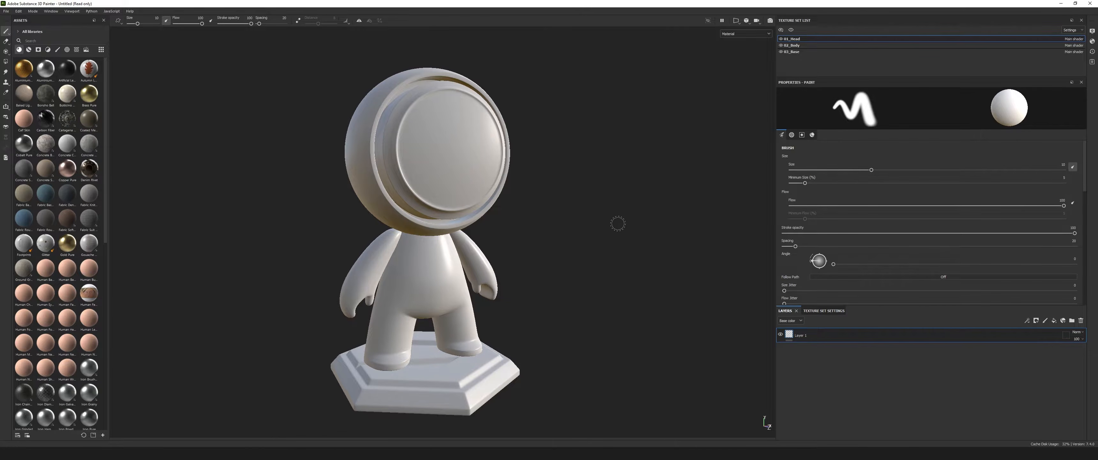
pyautogui.keyDown('alt'); pyautogui.moveTo(615, 216); pyautogui.dragTo(512, 223); pyautogui.keyUp('alt')
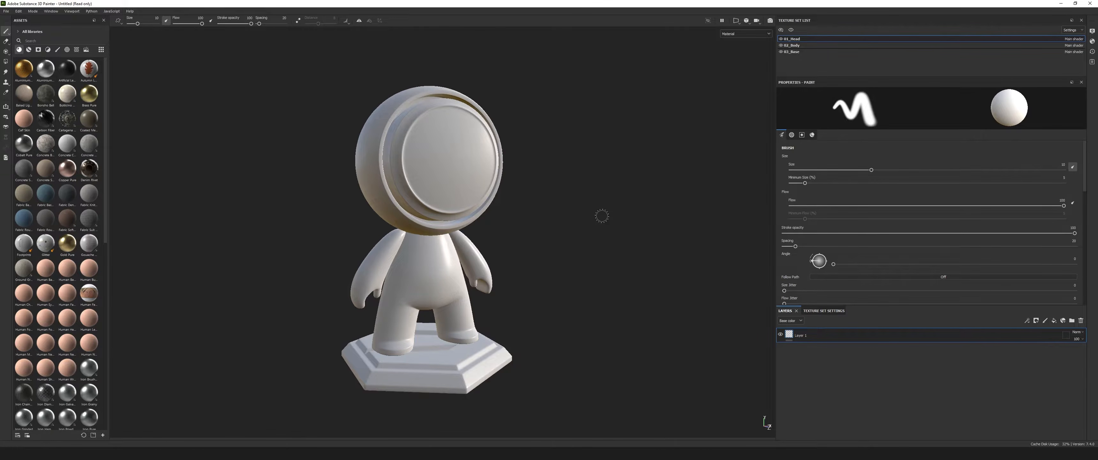
pyautogui.moveTo(583, 226)
pyautogui.keyDown('alt'); pyautogui.mouseDown()
pyautogui.moveTo(549, 230)
pyautogui.moveTo(620, 218)
pyautogui.moveTo(583, 228)
pyautogui.moveTo(608, 229)
pyautogui.mouseUp(); pyautogui.keyUp('alt')
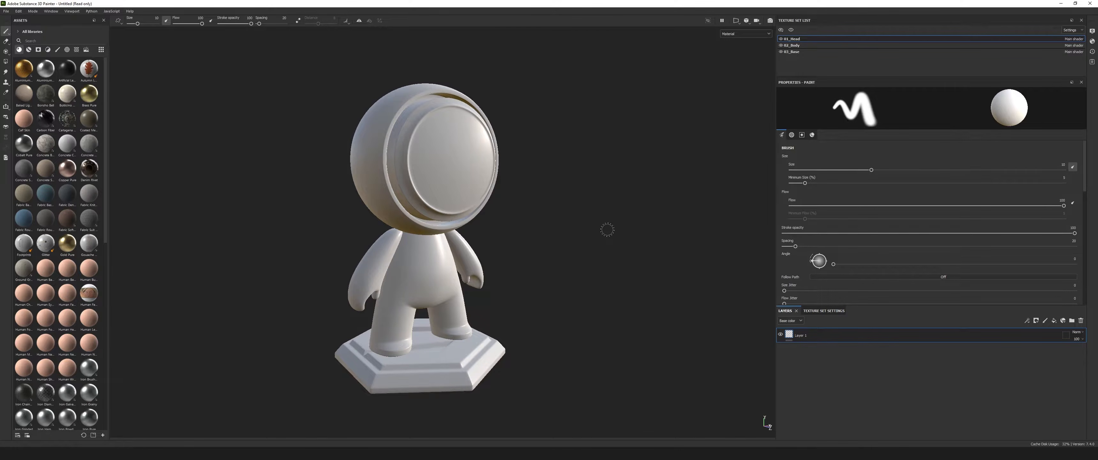
pyautogui.moveTo(608, 230)
pyautogui.keyDown('alt'); pyautogui.mouseDown()
pyautogui.moveTo(437, 248)
pyautogui.moveTo(269, 238)
pyautogui.moveTo(554, 232)
pyautogui.mouseUp(); pyautogui.keyUp('alt')
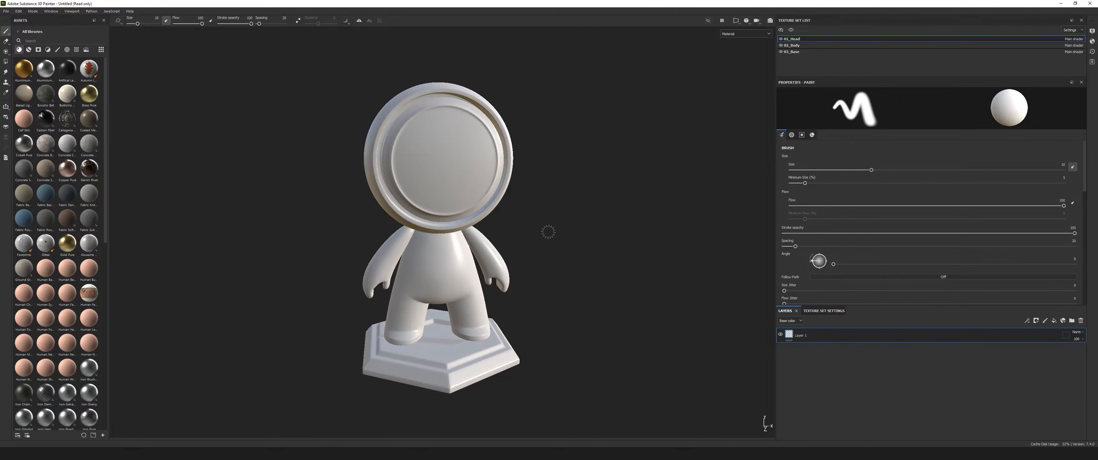
pyautogui.moveTo(538, 232)
pyautogui.keyDown('alt'); pyautogui.mouseDown(button='middle')
pyautogui.moveTo(461, 252)
pyautogui.moveTo(584, 228)
pyautogui.moveTo(512, 206)
pyautogui.moveTo(460, 212)
pyautogui.moveTo(434, 235)
pyautogui.moveTo(630, 225)
pyautogui.moveTo(424, 228)
pyautogui.moveTo(551, 231)
pyautogui.mouseUp(button='middle'); pyautogui.keyUp('alt')
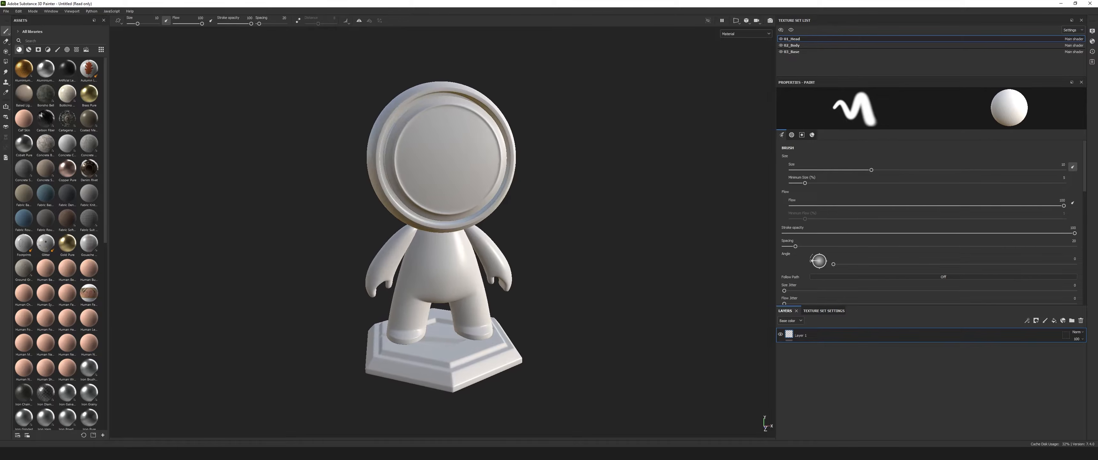
pyautogui.keyDown('alt'); pyautogui.moveTo(631, 236); pyautogui.dragTo(642, 236, button='right'); pyautogui.keyUp('alt')
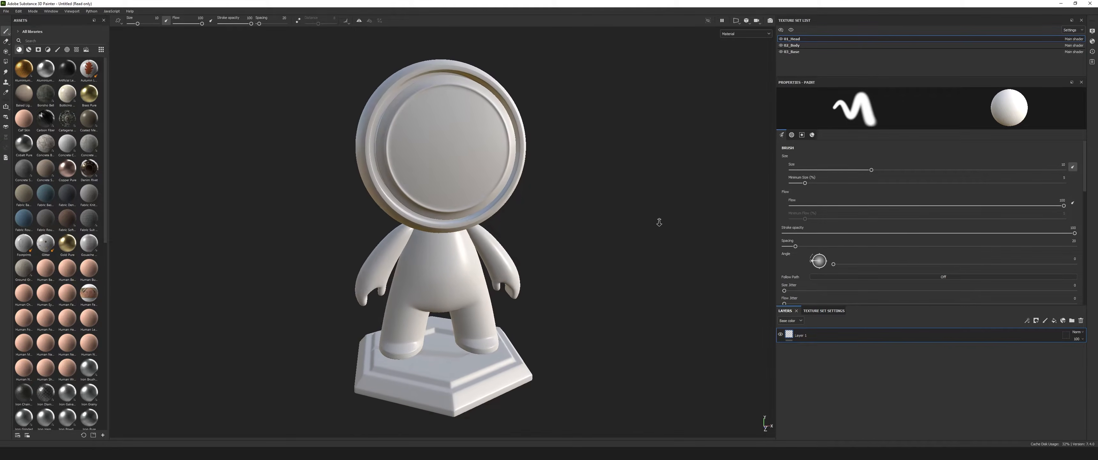
pyautogui.moveTo(579, 245)
pyautogui.keyDown('alt'); pyautogui.mouseDown(button='right')
pyautogui.moveTo(563, 233)
pyautogui.moveTo(586, 290)
pyautogui.moveTo(579, 243)
pyautogui.moveTo(568, 244)
pyautogui.moveTo(549, 300)
pyautogui.moveTo(556, 126)
pyautogui.moveTo(578, 213)
pyautogui.mouseUp(button='right'); pyautogui.keyUp('alt')
pyautogui.keyDown('alt'); pyautogui.moveTo(578, 213); pyautogui.dragTo(607, 206); pyautogui.keyUp('alt')
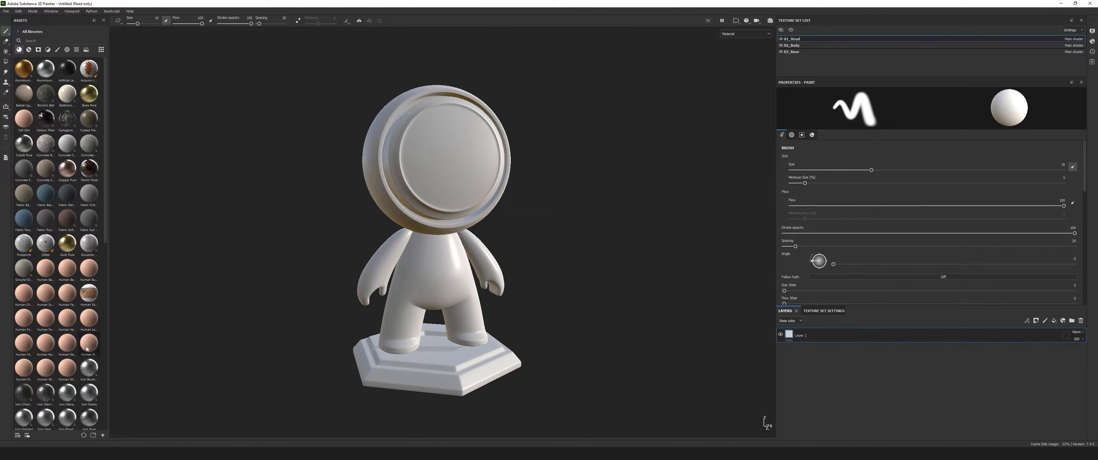
# Switch through the asset libraries and limit the assets to the Project library.
pyautogui.click(18, 33)
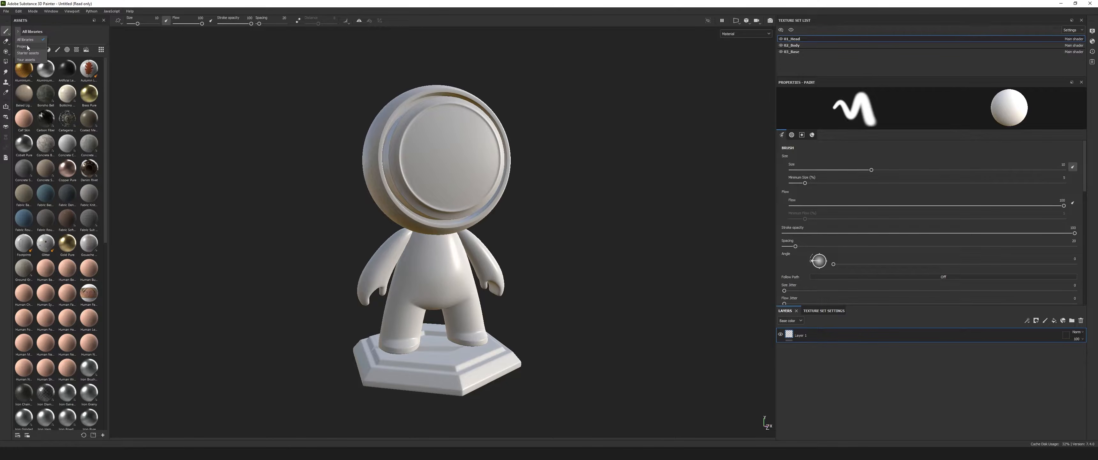
pyautogui.click(22, 46)
pyautogui.click(19, 32)
pyautogui.click(23, 39)
pyautogui.click(18, 34)
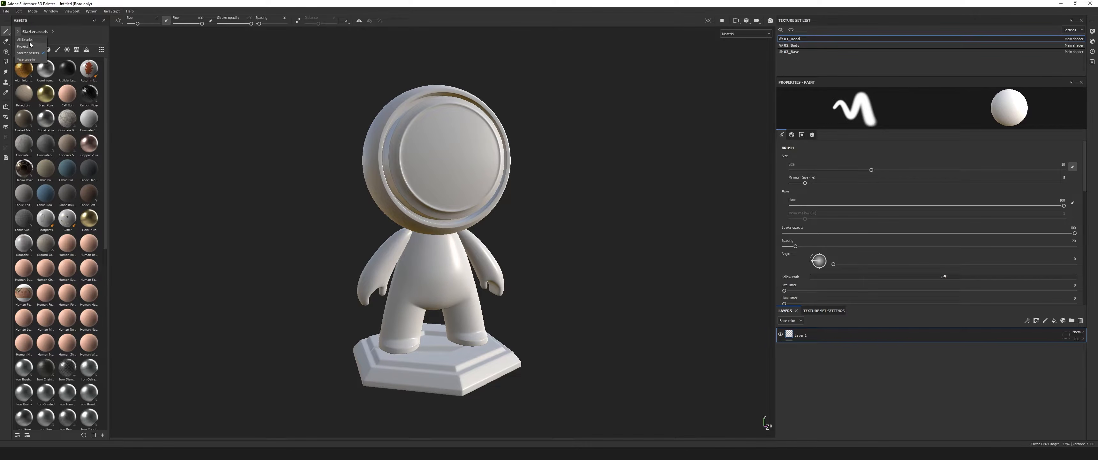
pyautogui.click(23, 42)
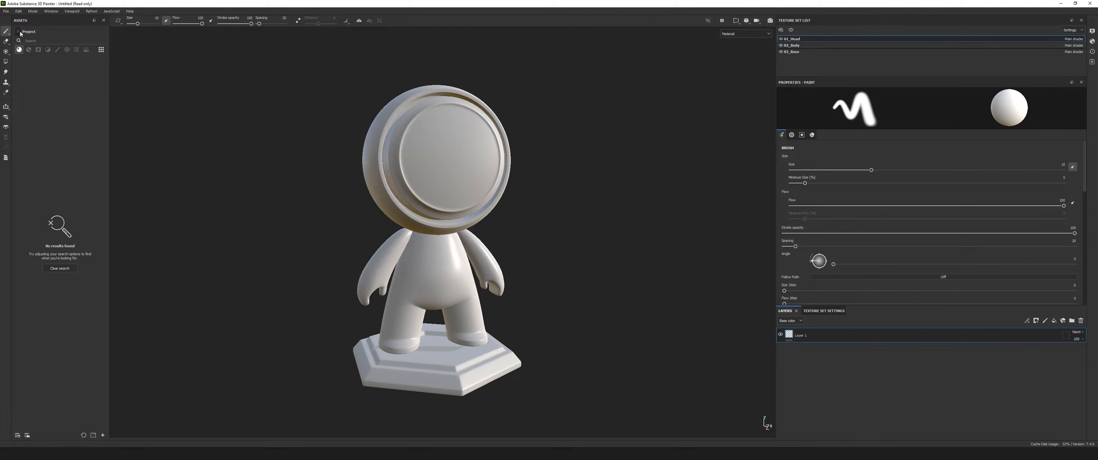
# Check each asset category and the thumbnail size options in the Project library, returning to materials.
pyautogui.click(28, 50)
pyautogui.click(38, 50)
pyautogui.click(48, 51)
pyautogui.click(58, 51)
pyautogui.click(67, 50)
pyautogui.click(76, 49)
pyautogui.click(86, 50)
pyautogui.click(101, 50)
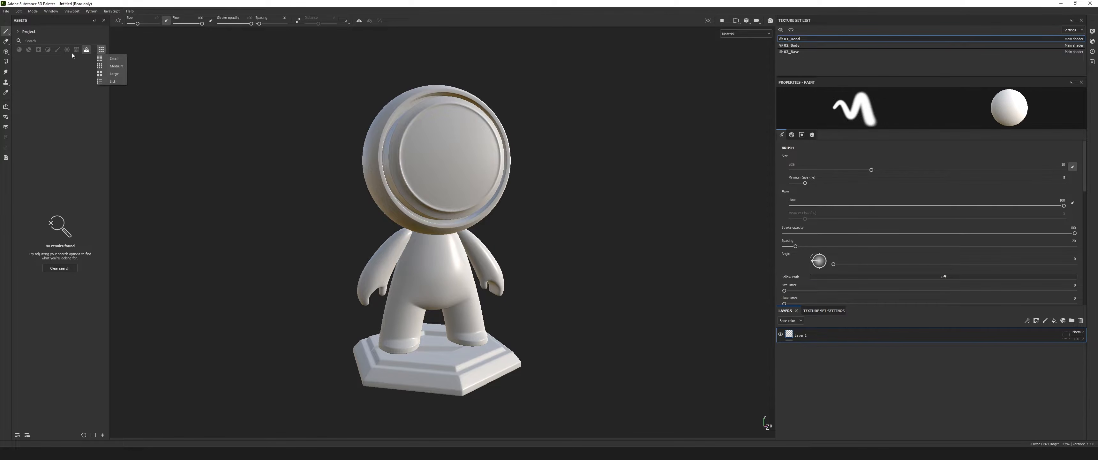
pyautogui.click(18, 51)
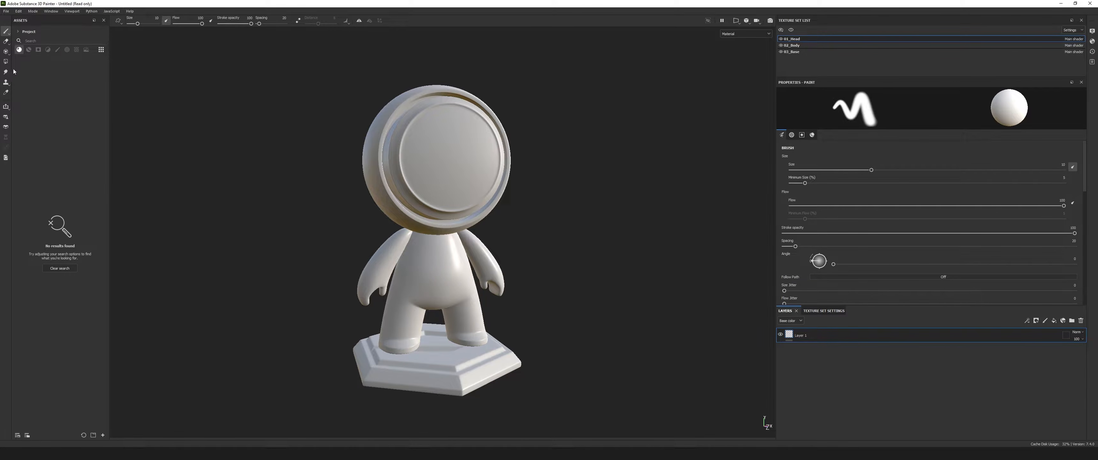
# Switch the asset library from Project back to All libraries.
pyautogui.click(18, 31)
pyautogui.click(26, 40)
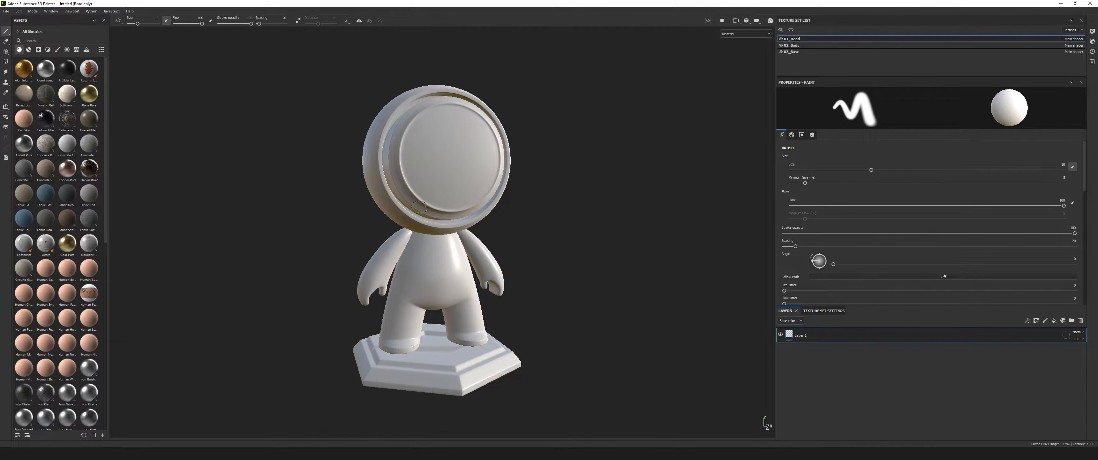
# Hide the 03_Base and 02_Body texture sets on the model, and show both again.
pyautogui.moveTo(584, 278)
pyautogui.keyDown('alt'); pyautogui.mouseDown()
pyautogui.moveTo(551, 284)
pyautogui.moveTo(596, 277)
pyautogui.mouseUp(); pyautogui.keyUp('alt')
pyautogui.keyDown('alt'); pyautogui.moveTo(542, 255); pyautogui.dragTo(518, 258, button='middle'); pyautogui.keyUp('alt')
pyautogui.keyDown('alt'); pyautogui.moveTo(516, 254); pyautogui.dragTo(526, 256); pyautogui.keyUp('alt')
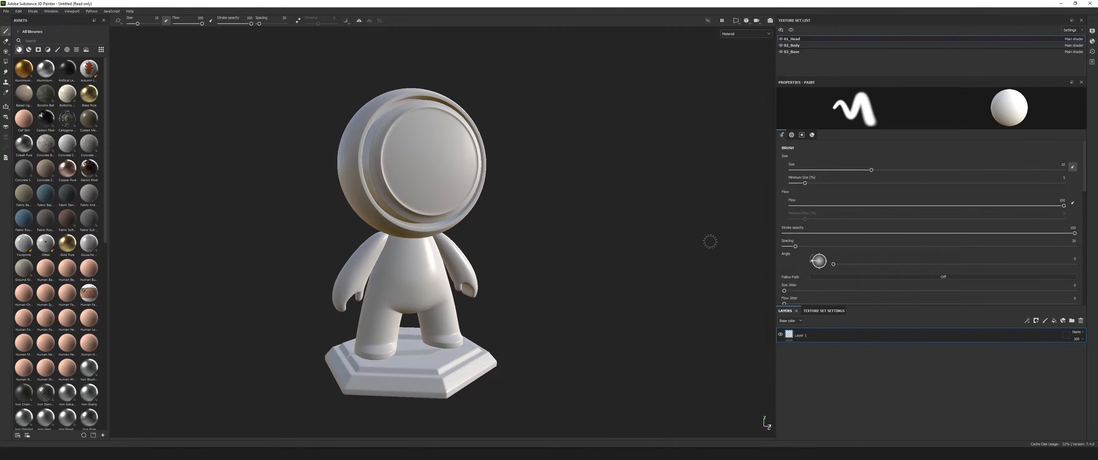
pyautogui.keyDown('alt'); pyautogui.moveTo(538, 239); pyautogui.dragTo(553, 250); pyautogui.keyUp('alt')
pyautogui.keyDown('alt'); pyautogui.moveTo(553, 250); pyautogui.dragTo(551, 228, button='middle'); pyautogui.keyUp('alt')
pyautogui.moveTo(525, 243)
pyautogui.keyDown('alt'); pyautogui.mouseDown()
pyautogui.moveTo(512, 238)
pyautogui.moveTo(537, 246)
pyautogui.moveTo(521, 242)
pyautogui.mouseUp(); pyautogui.keyUp('alt')
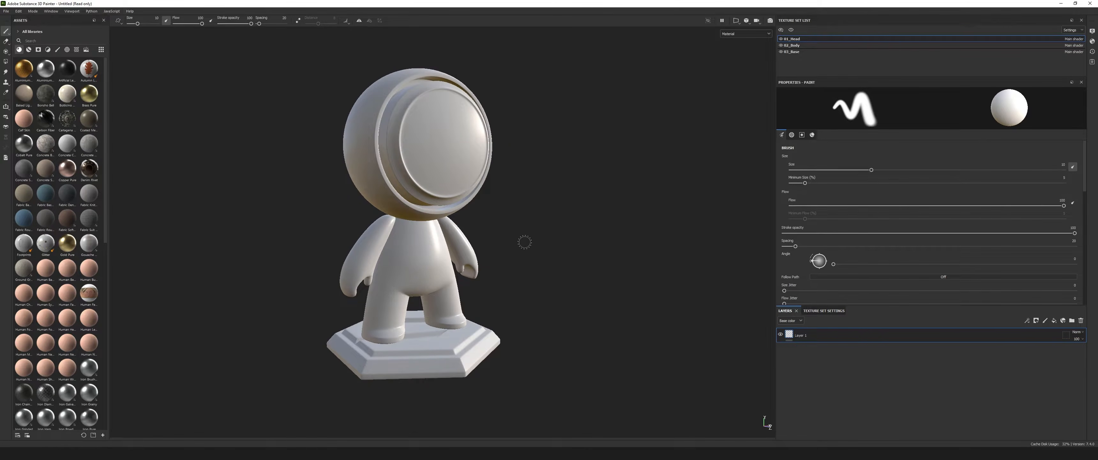
pyautogui.click(780, 52)
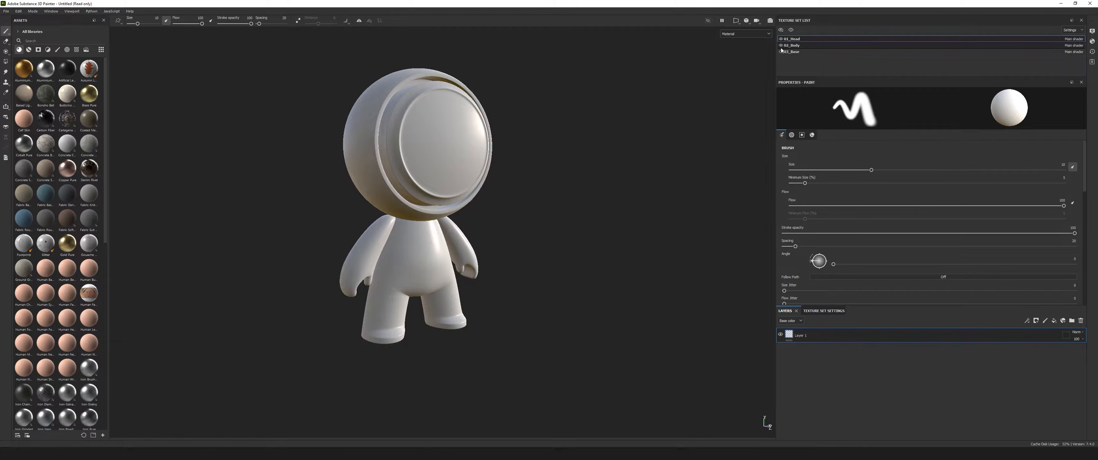
pyautogui.click(781, 45)
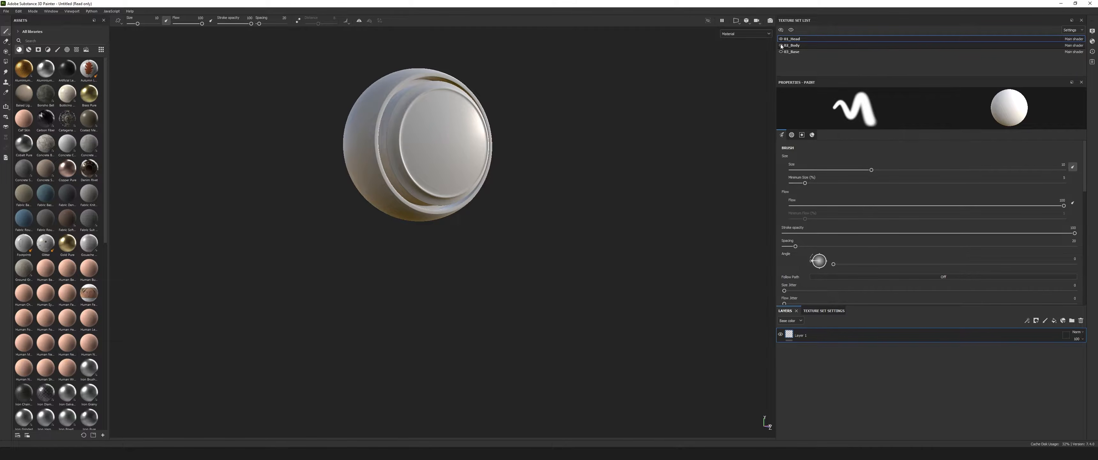
pyautogui.click(780, 45)
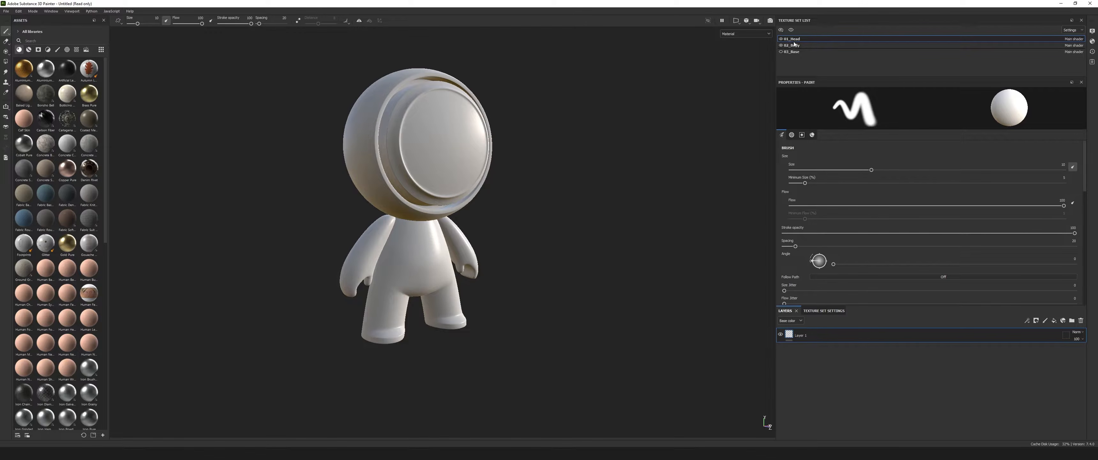
pyautogui.click(781, 51)
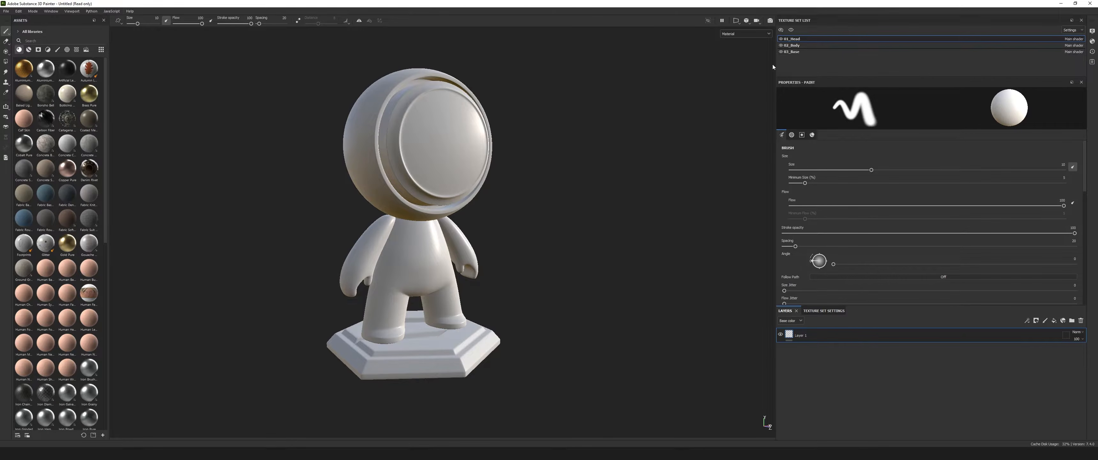
# Switch the viewport to the 2D only view to display the head's UV layout.
pyautogui.keyDown('alt'); pyautogui.moveTo(535, 281); pyautogui.dragTo(510, 283); pyautogui.keyUp('alt')
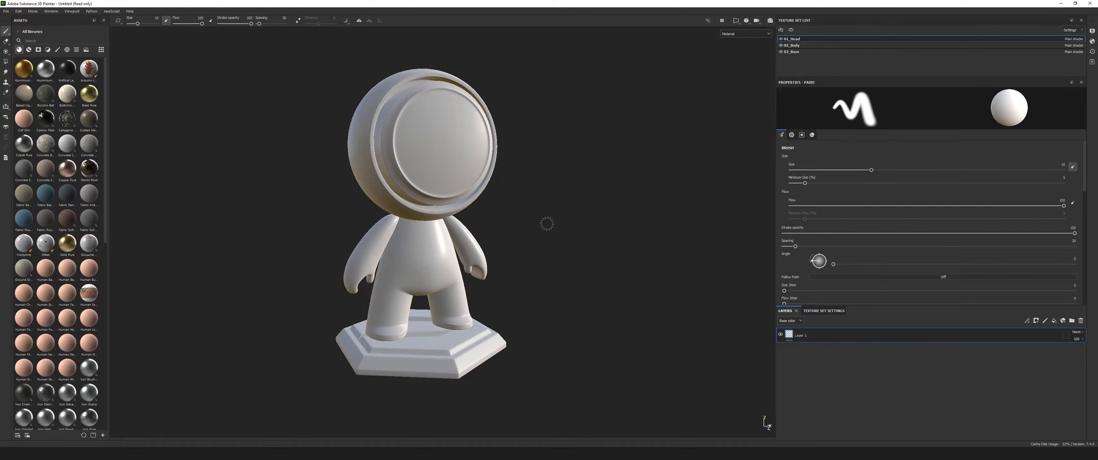
pyautogui.moveTo(305, 249)
pyautogui.keyDown('alt'); pyautogui.mouseDown()
pyautogui.moveTo(493, 255)
pyautogui.moveTo(522, 271)
pyautogui.moveTo(303, 252)
pyautogui.moveTo(340, 259)
pyautogui.mouseUp(); pyautogui.keyUp('alt')
pyautogui.keyDown('alt'); pyautogui.moveTo(535, 240); pyautogui.dragTo(517, 238); pyautogui.keyUp('alt')
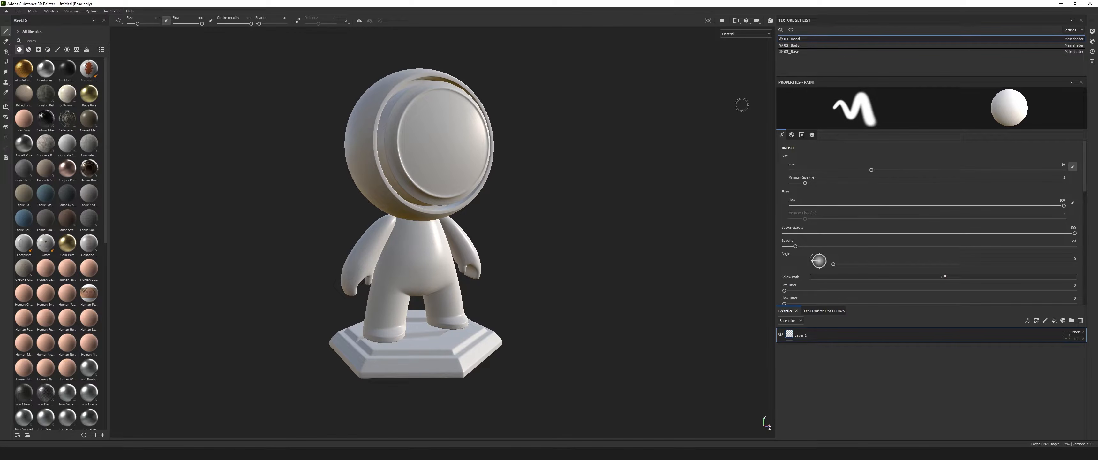
pyautogui.moveTo(510, 210)
pyautogui.keyDown('alt'); pyautogui.mouseDown()
pyautogui.moveTo(553, 264)
pyautogui.moveTo(571, 255)
pyautogui.moveTo(559, 261)
pyautogui.moveTo(567, 263)
pyautogui.mouseUp(); pyautogui.keyUp('alt')
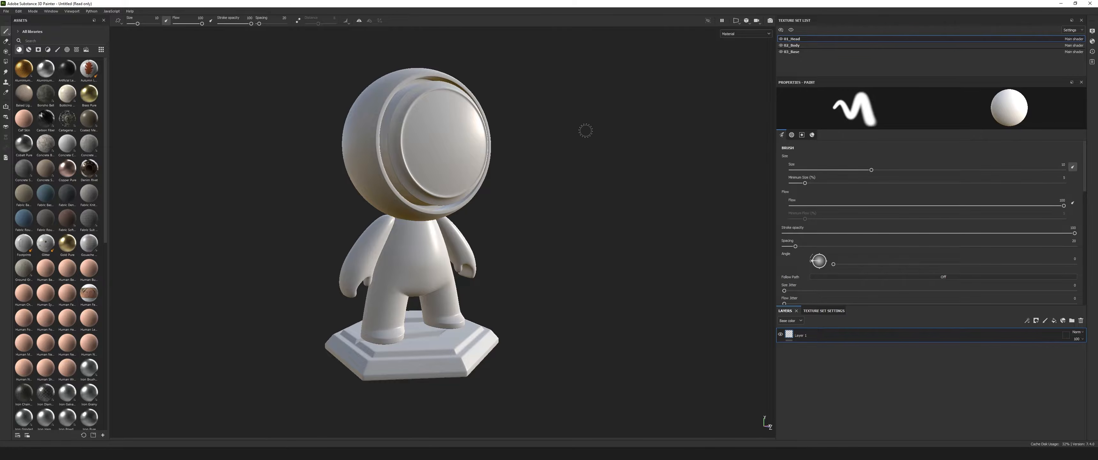
pyautogui.click(745, 34)
pyautogui.click(745, 33)
pyautogui.click(738, 22)
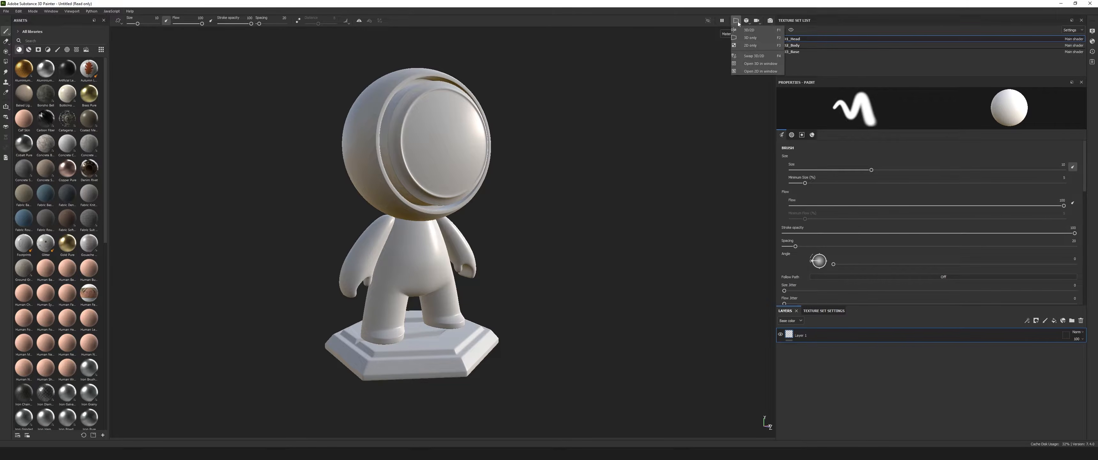
pyautogui.click(750, 46)
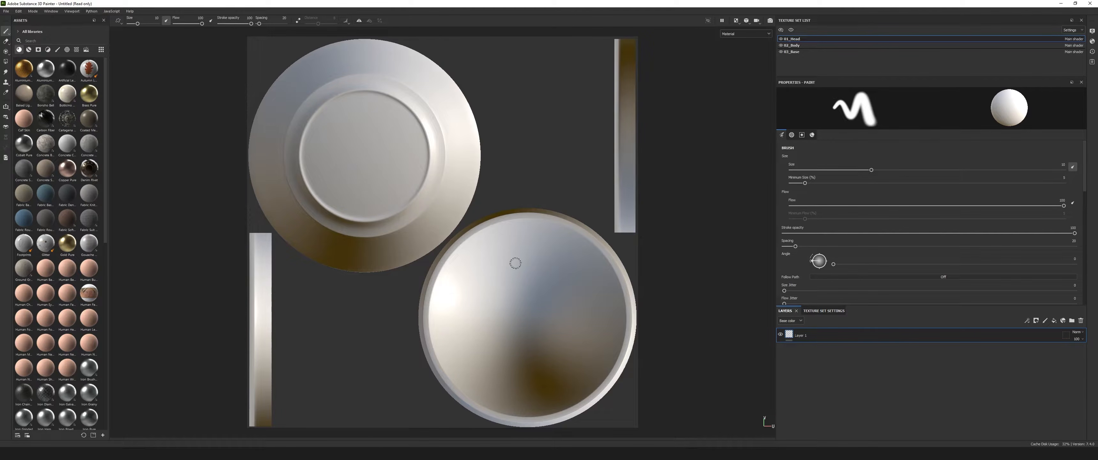
# Show the 3D and 2D views side by side, with the head's whole UV layout fitted in view.
pyautogui.click(754, 33)
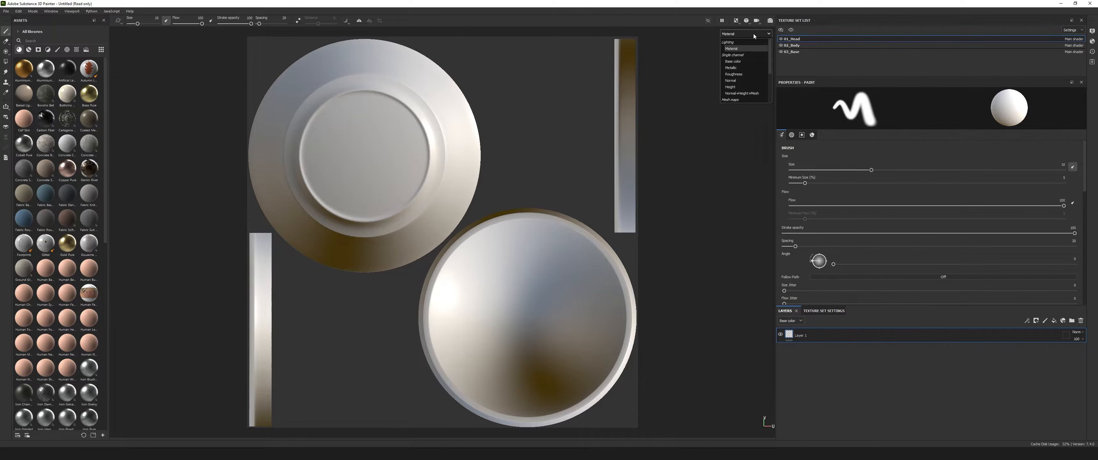
pyautogui.click(737, 21)
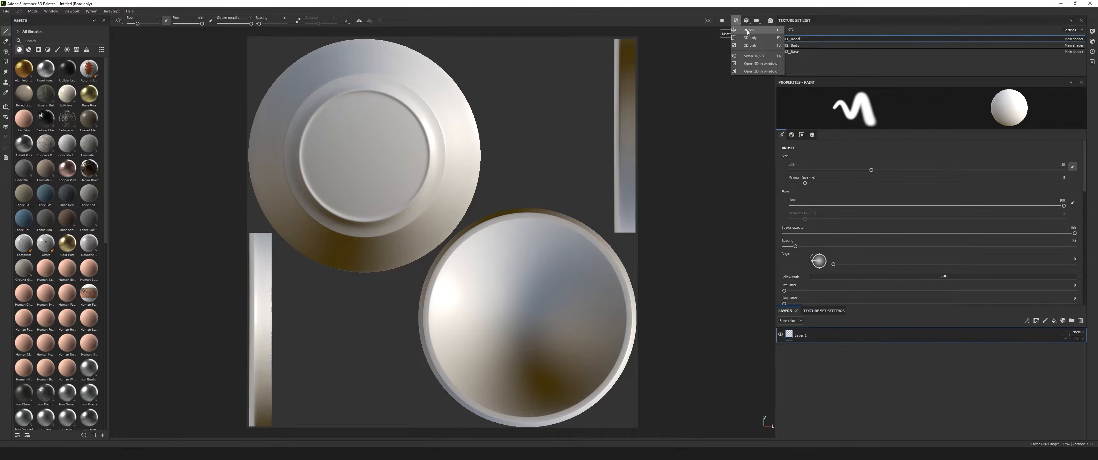
pyautogui.click(747, 30)
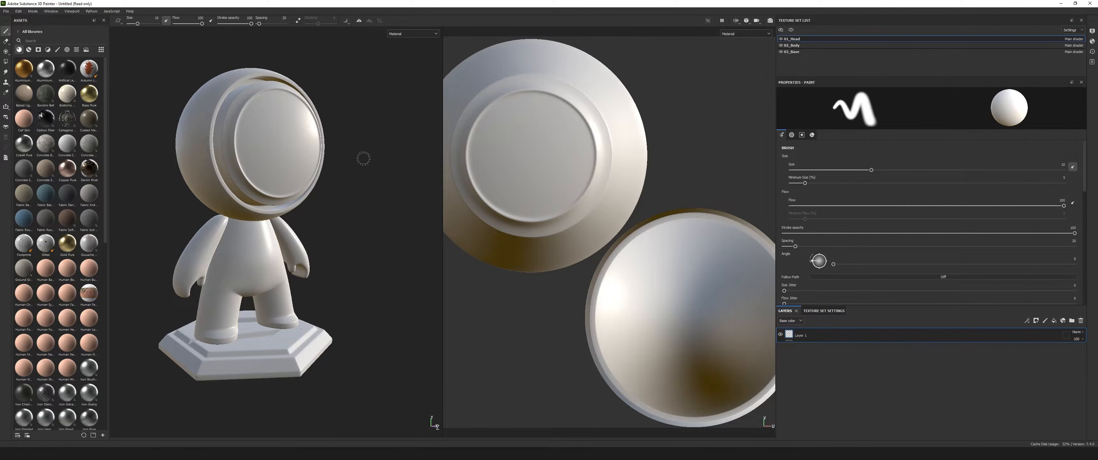
pyautogui.scroll(-2, 606, 172)
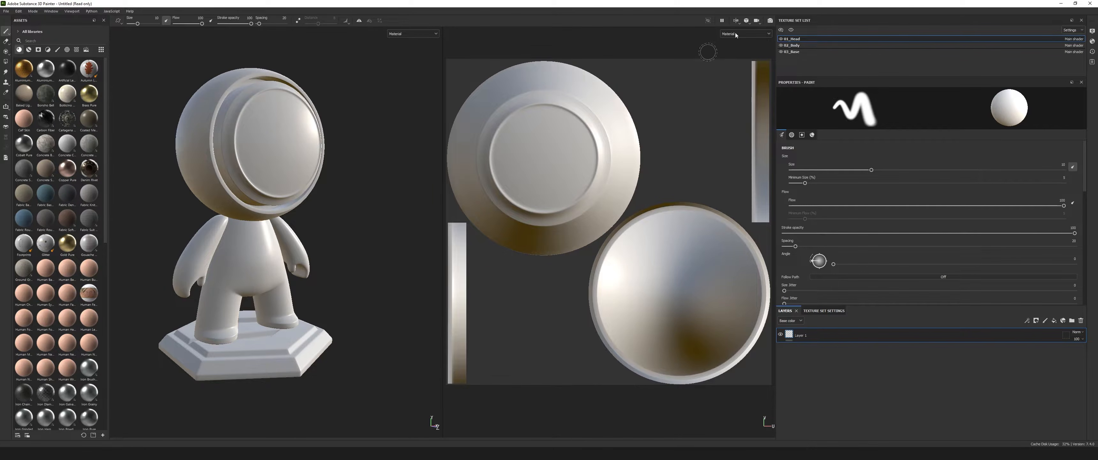
# Check the viewport layout options and compare the 3D character with the head's UV layout.
pyautogui.click(737, 22)
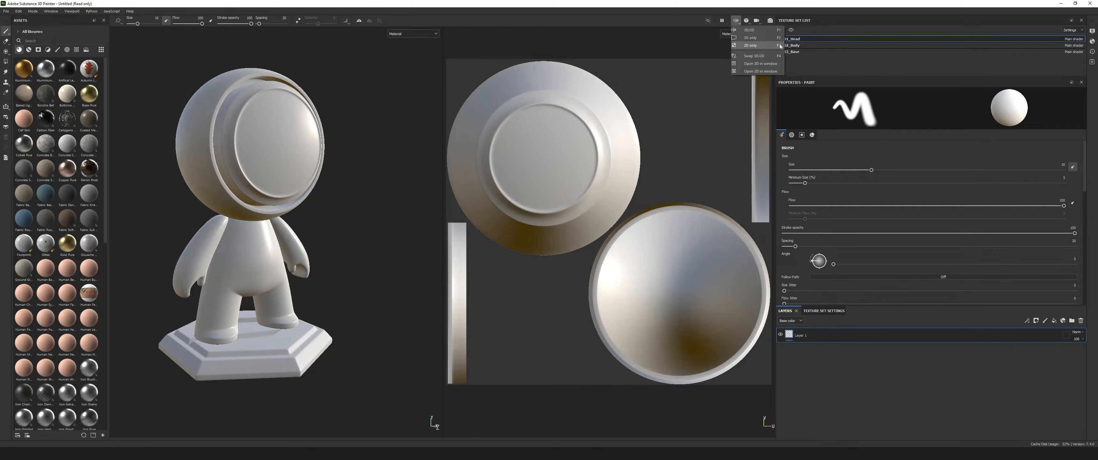
pyautogui.keyDown('alt'); pyautogui.moveTo(362, 232); pyautogui.dragTo(317, 226); pyautogui.keyUp('alt')
pyautogui.keyDown('alt'); pyautogui.moveTo(322, 227); pyautogui.dragTo(347, 232, button='middle'); pyautogui.keyUp('alt')
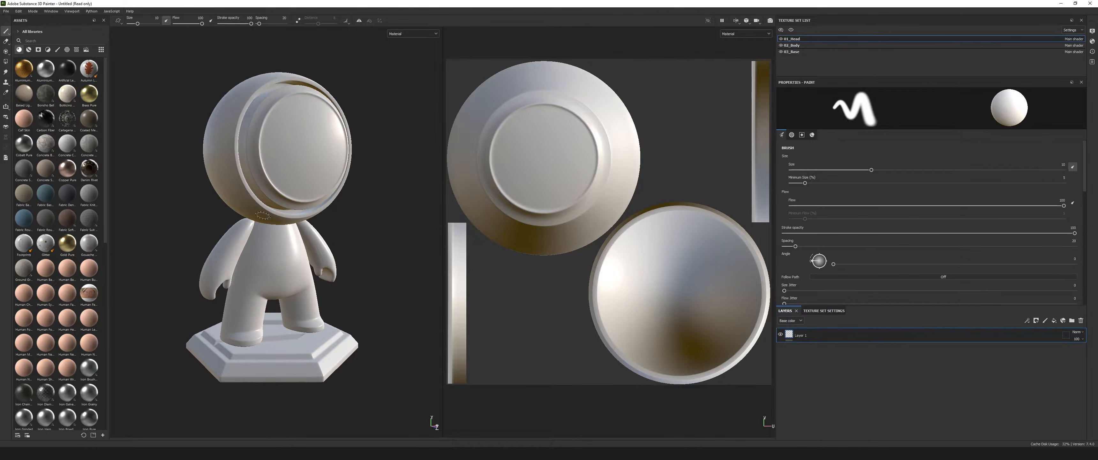
pyautogui.keyDown('alt'); pyautogui.moveTo(367, 250); pyautogui.dragTo(439, 225); pyautogui.keyUp('alt')
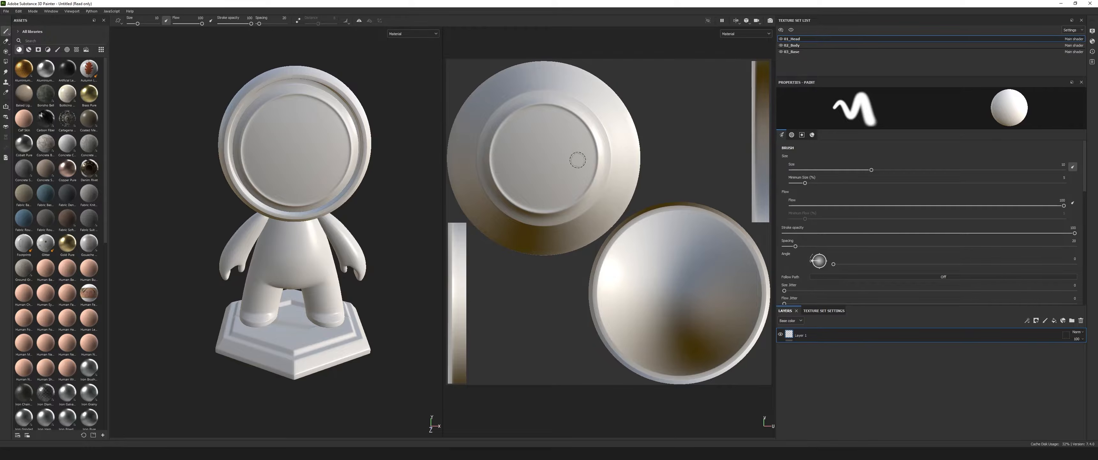
pyautogui.scroll(-2, 560, 167)
pyautogui.scroll(2, 567, 171)
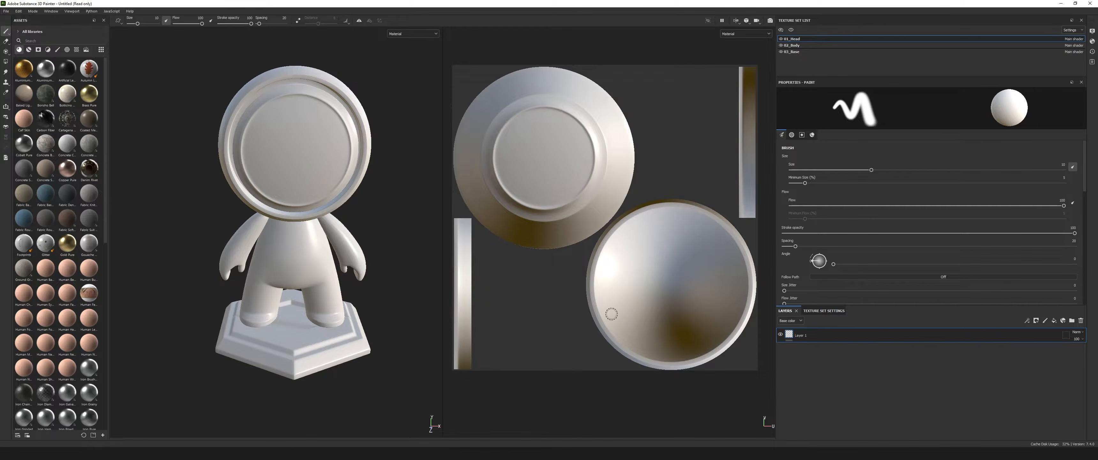
pyautogui.keyDown('alt'); pyautogui.moveTo(299, 255); pyautogui.dragTo(376, 232); pyautogui.keyUp('alt')
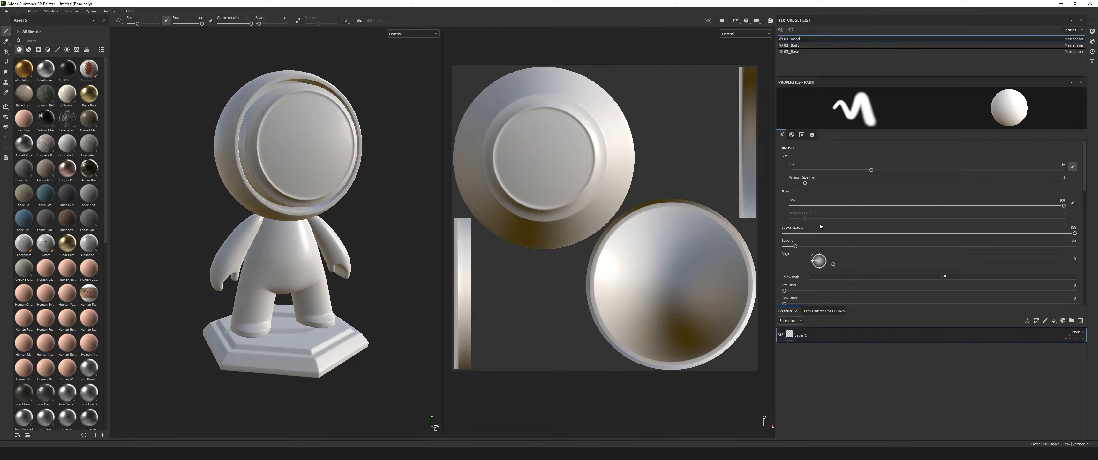
# Replace the head's existing layer with a new paint layer and check its available blending modes.
pyautogui.click(1081, 321)
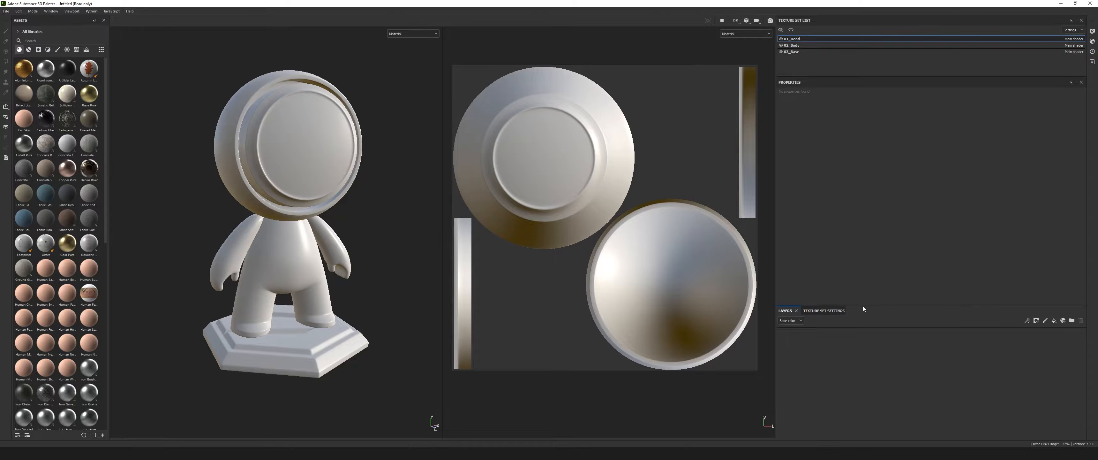
pyautogui.click(1045, 321)
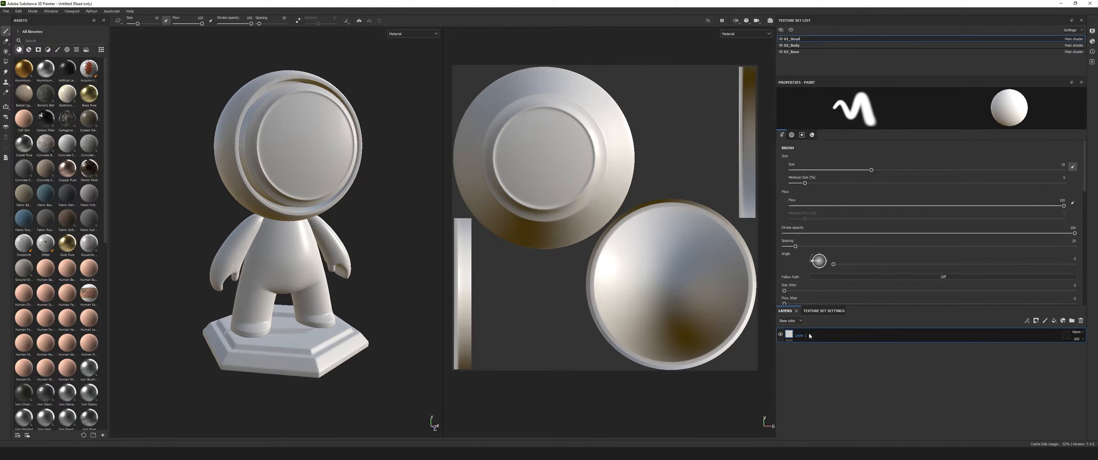
pyautogui.click(1083, 334)
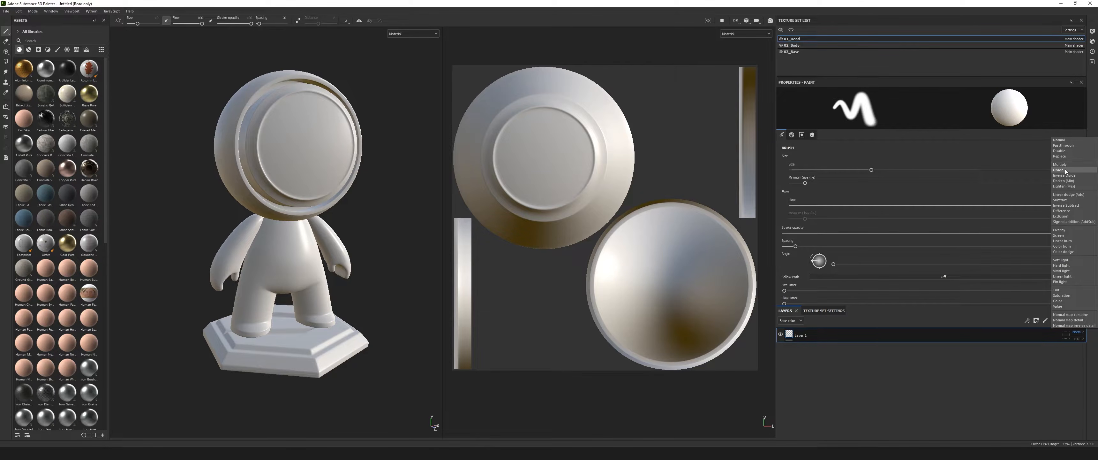
pyautogui.click(970, 345)
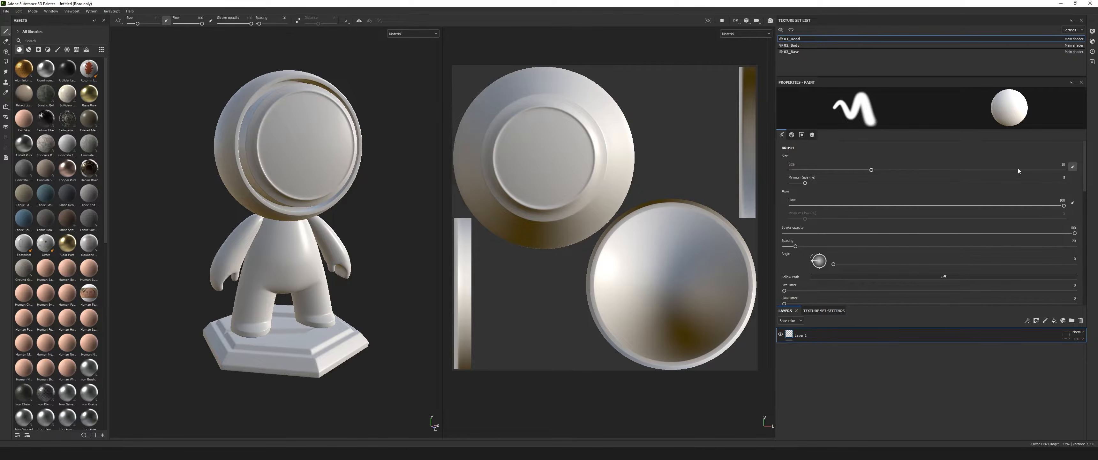
# Try larger brush sizes, turn off pen pressure for size, and set the brush size to about 5.6.
pyautogui.moveTo(870, 171); pyautogui.dragTo(882, 170)
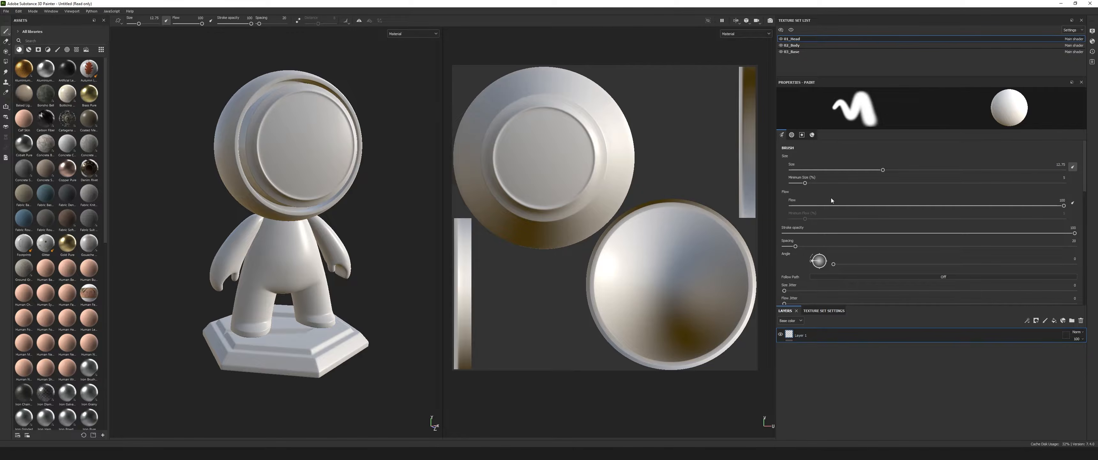
pyautogui.moveTo(882, 170)
pyautogui.mouseDown()
pyautogui.moveTo(955, 174)
pyautogui.moveTo(940, 175)
pyautogui.mouseUp()
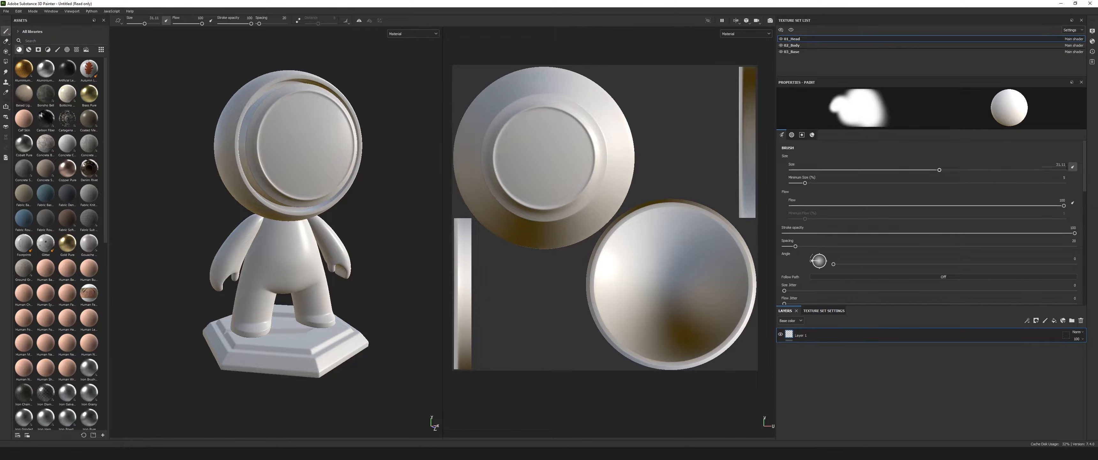
pyautogui.click(1073, 168)
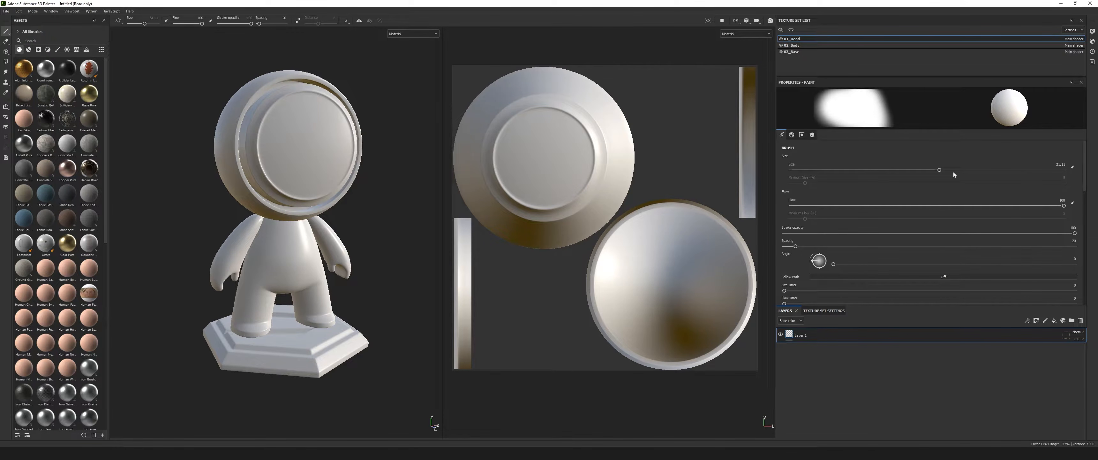
pyautogui.moveTo(940, 170); pyautogui.dragTo(849, 169)
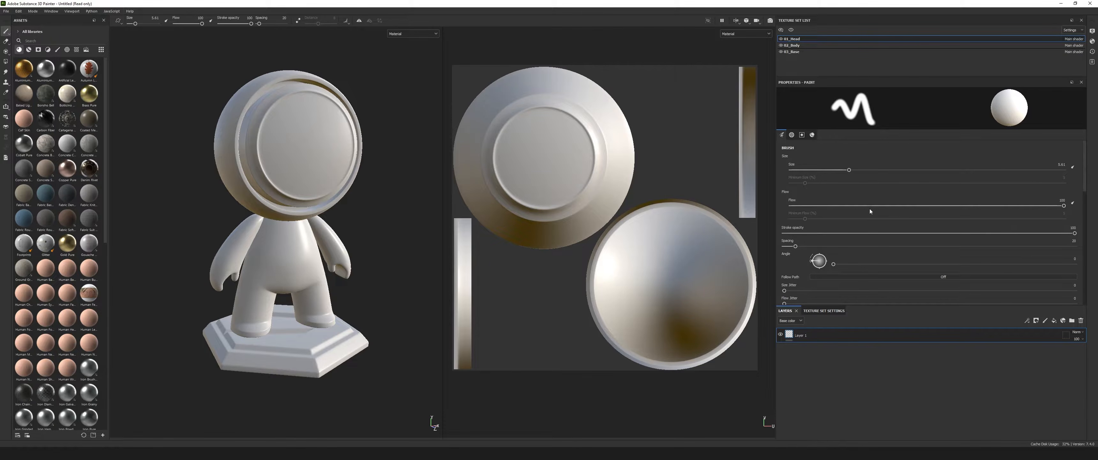
# Examine the paint tool's brush, alpha, stencil and material settings, returning to the alpha section.
pyautogui.scroll(-3, 853, 203)
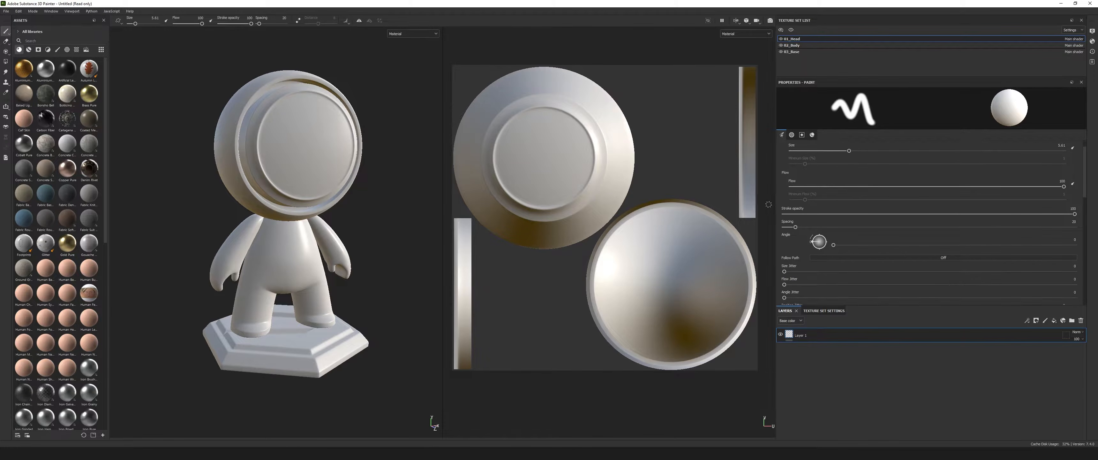
pyautogui.scroll(-1, 846, 199)
pyautogui.scroll(-4, 812, 206)
pyautogui.scroll(3, 872, 211)
pyautogui.scroll(-5, 854, 207)
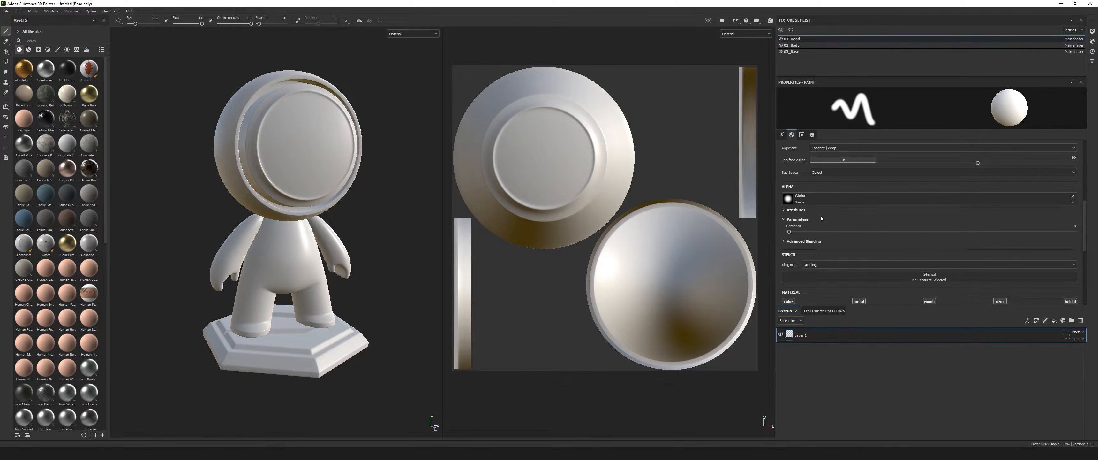
pyautogui.scroll(-1, 788, 196)
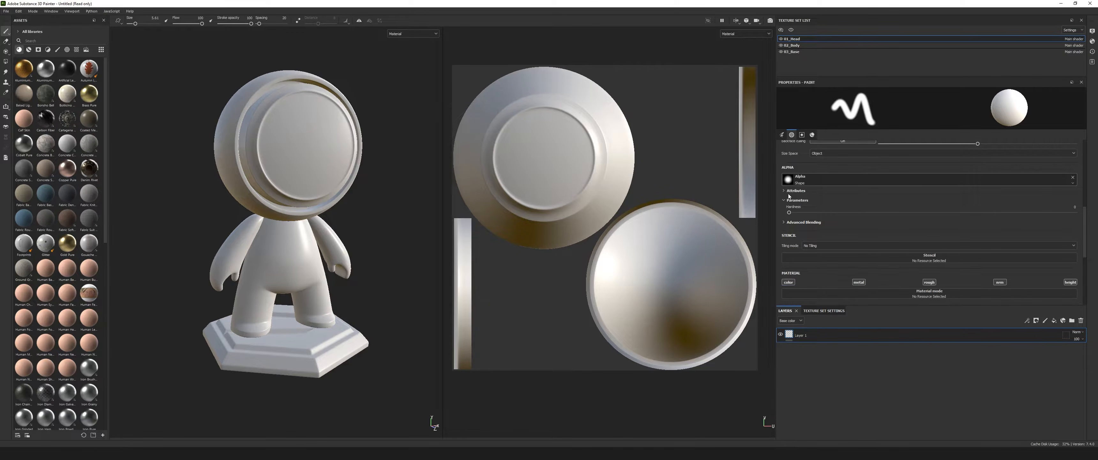
pyautogui.scroll(-1, 841, 208)
pyautogui.click(813, 134)
pyautogui.scroll(-3, 813, 137)
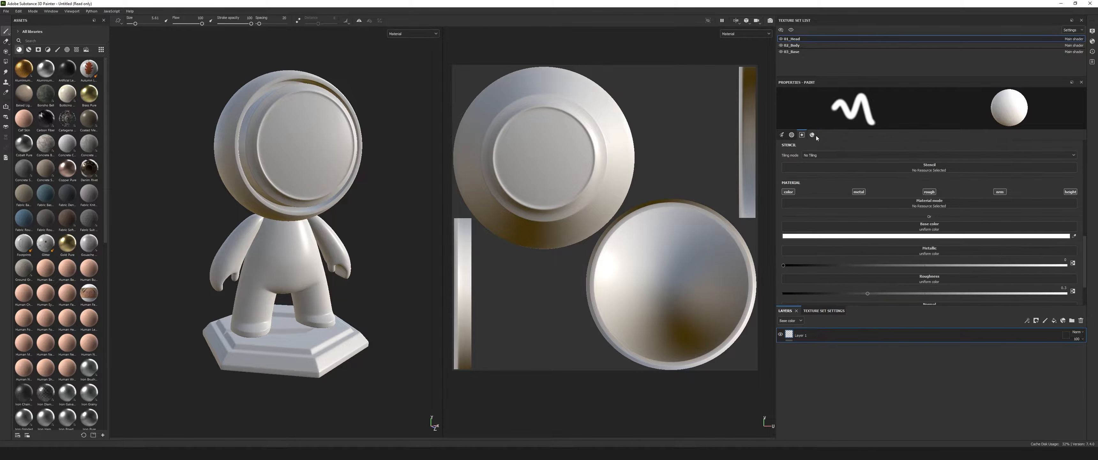
pyautogui.scroll(-1, 813, 135)
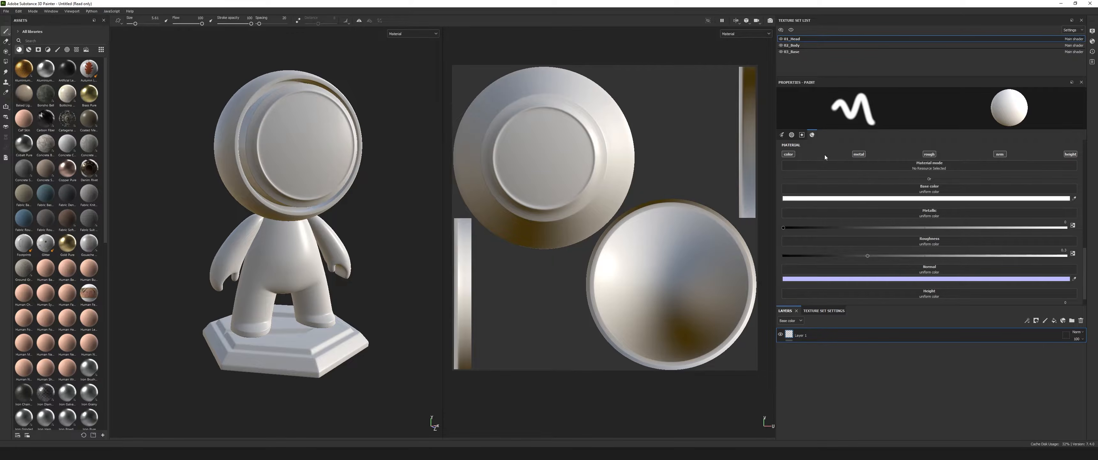
pyautogui.moveTo(811, 136)
pyautogui.click(790, 135)
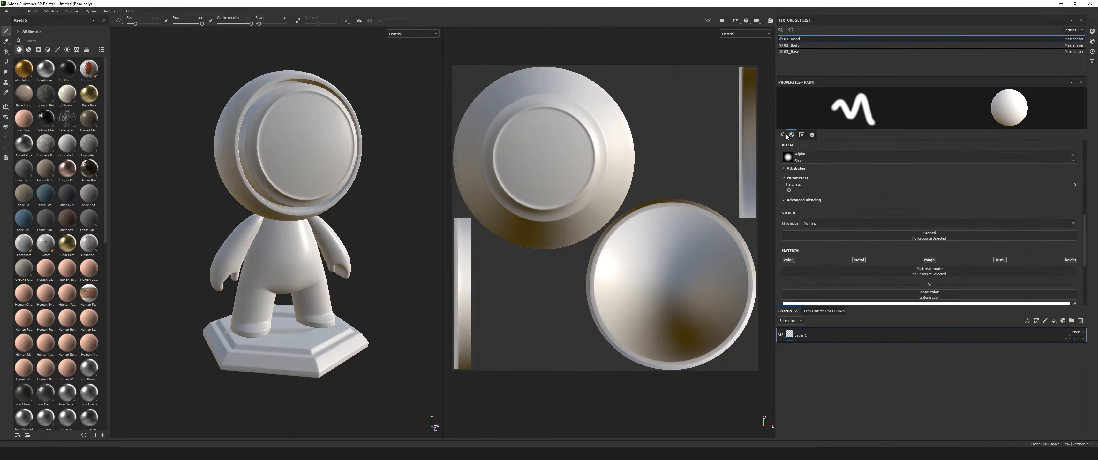
# Disable the height, normal, roughness and metallic channels in the brush material, leaving only color active.
pyautogui.click(791, 135)
pyautogui.click(801, 135)
pyautogui.click(811, 135)
pyautogui.click(782, 135)
pyautogui.click(812, 135)
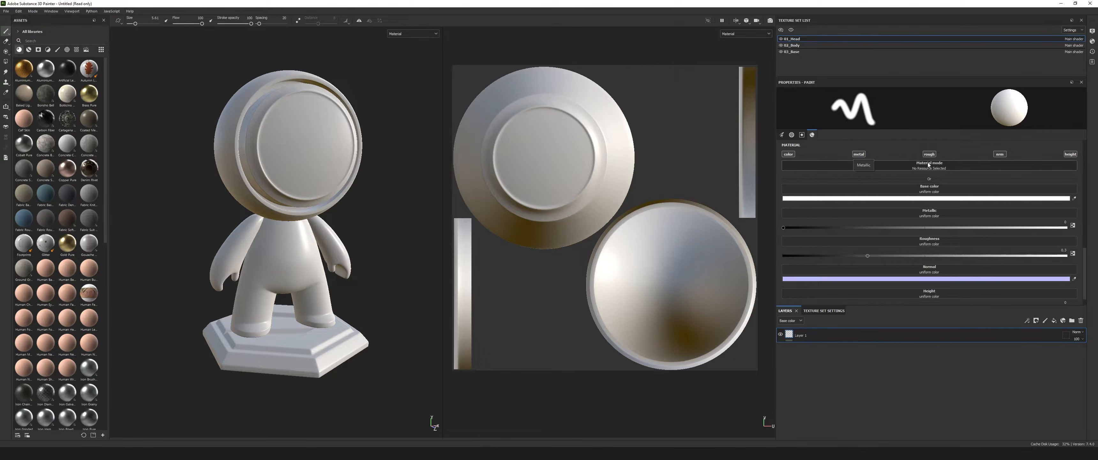
pyautogui.click(1070, 155)
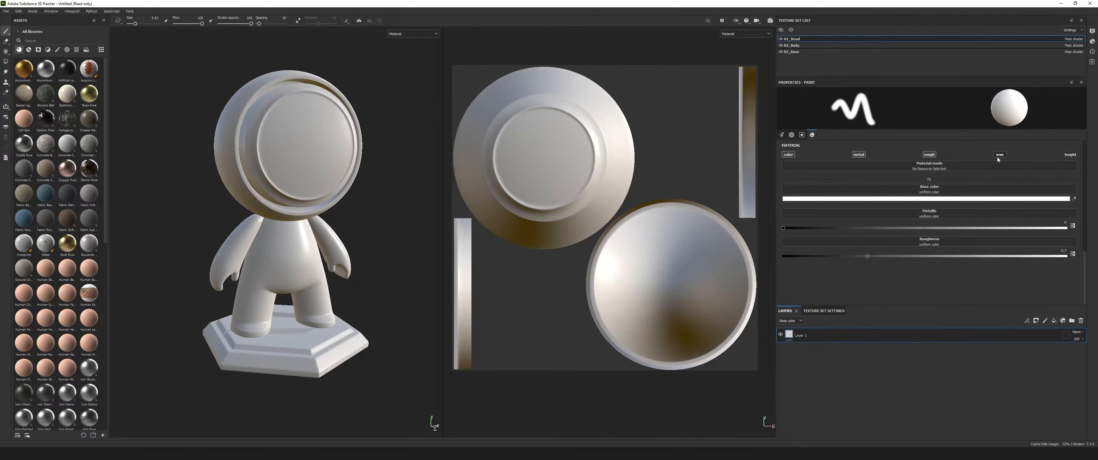
pyautogui.click(929, 155)
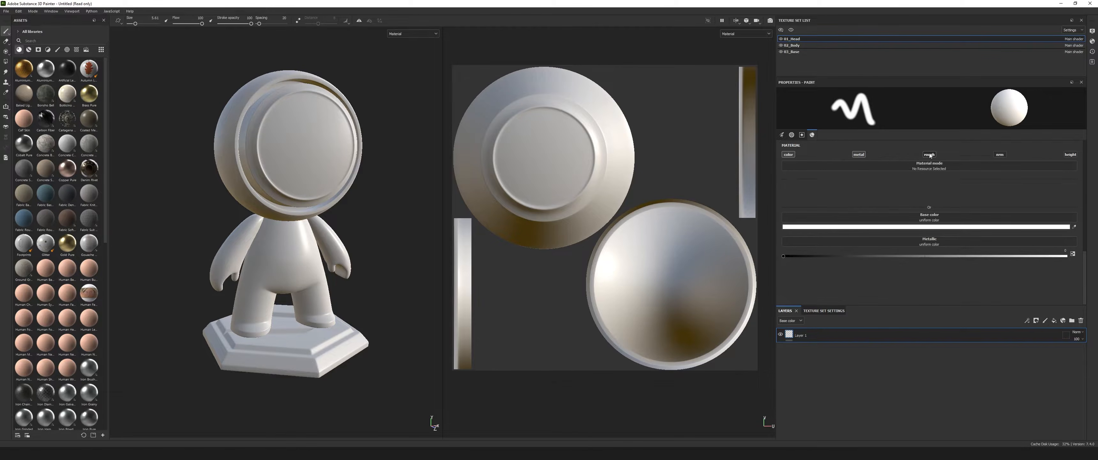
pyautogui.click(859, 155)
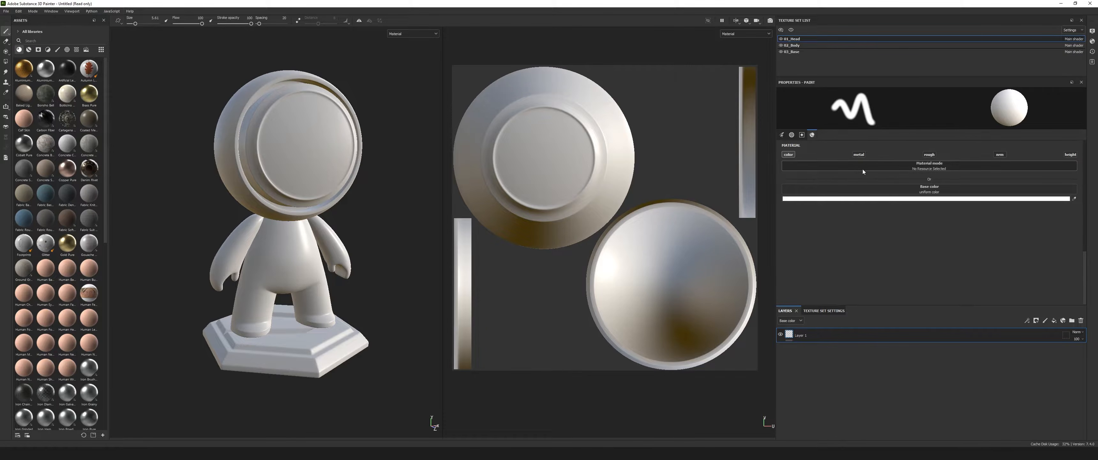
pyautogui.click(789, 154)
pyautogui.click(789, 154)
# Set the brush's base color to pure red (FF0000).
pyautogui.click(936, 201)
pyautogui.moveTo(1009, 213); pyautogui.dragTo(1019, 211)
pyautogui.click(906, 238)
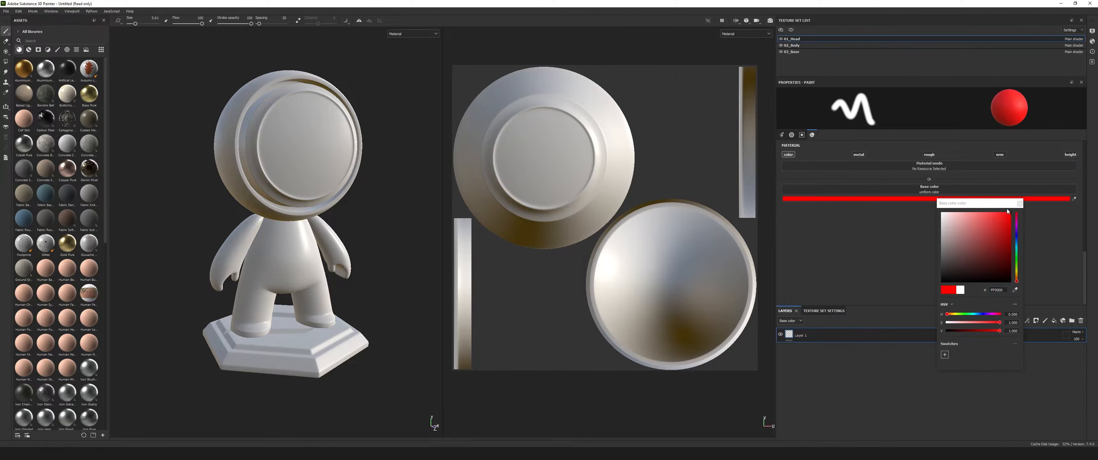
pyautogui.click(1019, 203)
# Paint a red smiley with two eyes and a mouth on the head's round face plate.
pyautogui.moveTo(312, 127); pyautogui.dragTo(287, 166)
pyautogui.keyDown('alt'); pyautogui.moveTo(421, 215); pyautogui.dragTo(396, 208); pyautogui.keyUp('alt')
pyautogui.hotkey('ctrl', 'z')
pyautogui.moveTo(280, 123); pyautogui.dragTo(317, 129)
pyautogui.moveTo(277, 154)
pyautogui.mouseDown()
pyautogui.moveTo(290, 175)
pyautogui.moveTo(324, 150)
pyautogui.moveTo(277, 157)
pyautogui.moveTo(323, 153)
pyautogui.mouseUp()
pyautogui.moveTo(388, 200)
pyautogui.keyDown('alt'); pyautogui.mouseDown()
pyautogui.moveTo(366, 222)
pyautogui.moveTo(399, 208)
pyautogui.moveTo(313, 169)
pyautogui.moveTo(411, 198)
pyautogui.moveTo(426, 239)
pyautogui.moveTo(318, 192)
pyautogui.moveTo(386, 204)
pyautogui.moveTo(405, 195)
pyautogui.mouseUp(); pyautogui.keyUp('alt')
pyautogui.scroll(3, 385, 206)
pyautogui.scroll(-3, 376, 206)
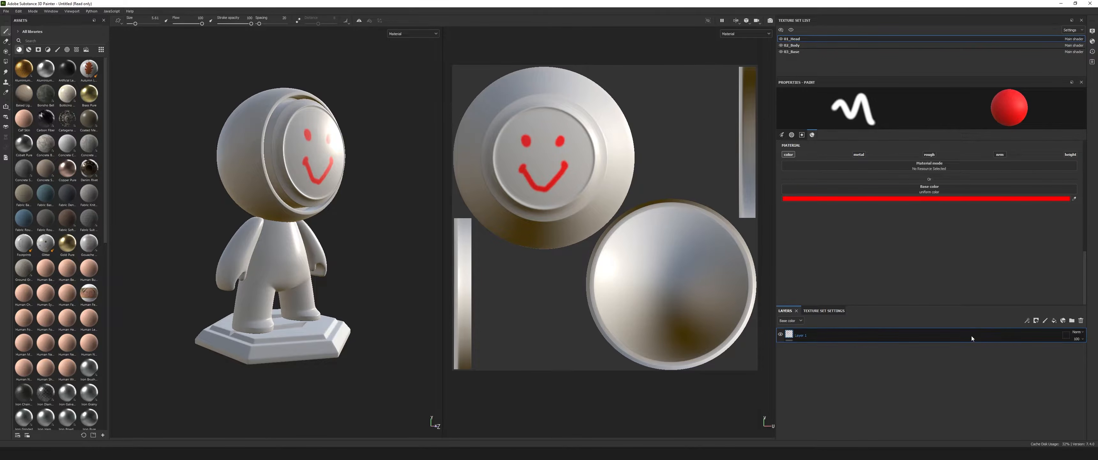
pyautogui.keyDown('alt'); pyautogui.moveTo(361, 269); pyautogui.dragTo(313, 270); pyautogui.keyUp('alt')
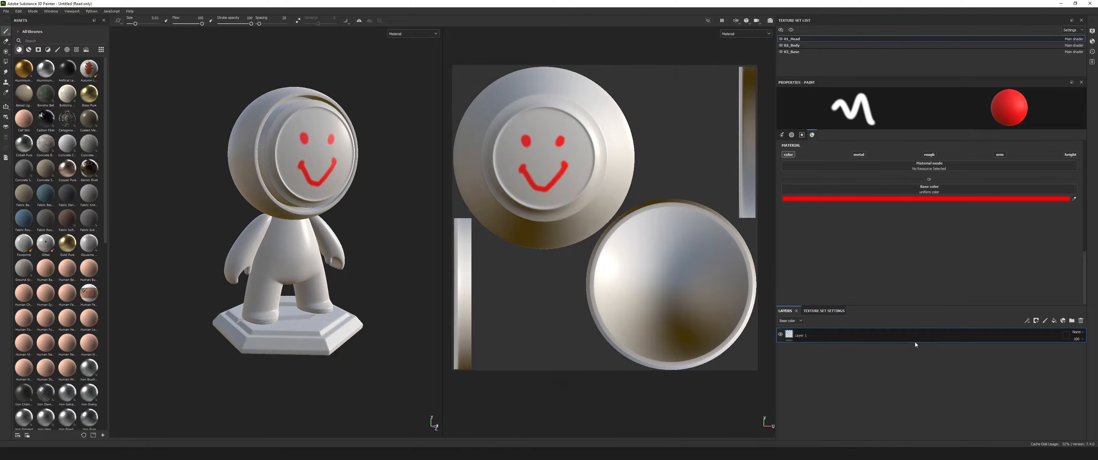
# Set the brush's base color to pure blue (0000FF).
pyautogui.click(949, 199)
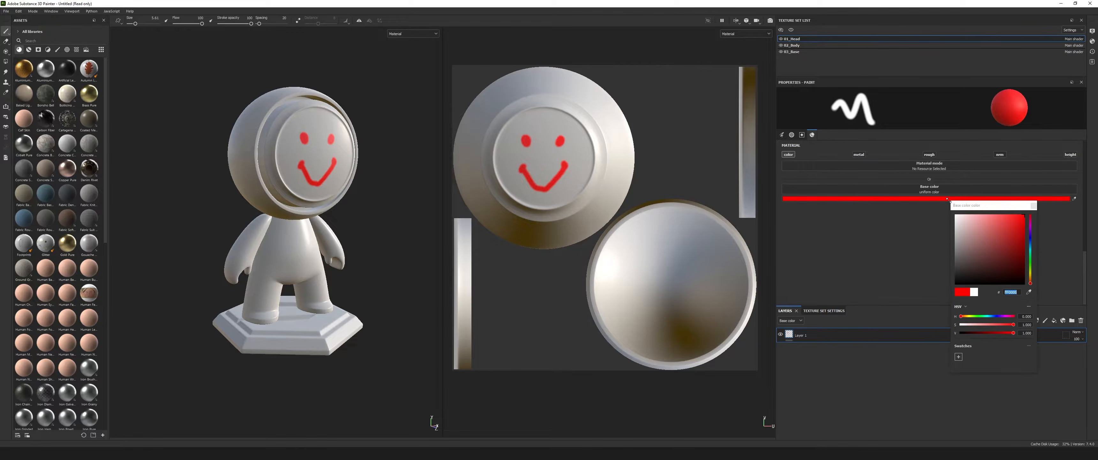
pyautogui.write('0000FF')
pyautogui.press('Return')
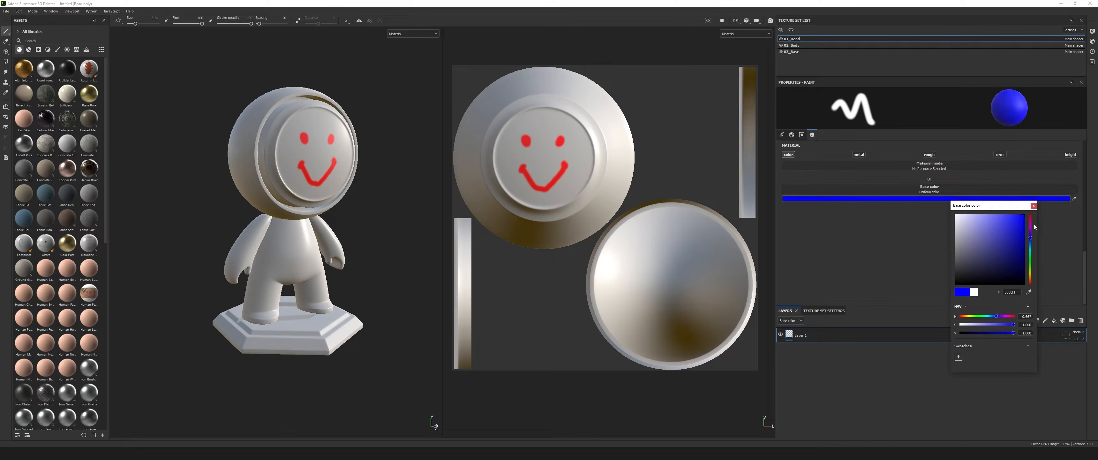
pyautogui.click(1034, 206)
# Trace blue strokes around the red eyes and over the mouth on the face plate.
pyautogui.moveTo(314, 136)
pyautogui.keyDown('alt'); pyautogui.mouseDown()
pyautogui.moveTo(293, 146)
pyautogui.moveTo(275, 131)
pyautogui.moveTo(312, 130)
pyautogui.moveTo(324, 144)
pyautogui.moveTo(317, 130)
pyautogui.mouseUp(); pyautogui.keyUp('alt')
pyautogui.moveTo(278, 165)
pyautogui.mouseDown()
pyautogui.moveTo(287, 179)
pyautogui.moveTo(328, 159)
pyautogui.mouseUp()
pyautogui.scroll(4, 375, 206)
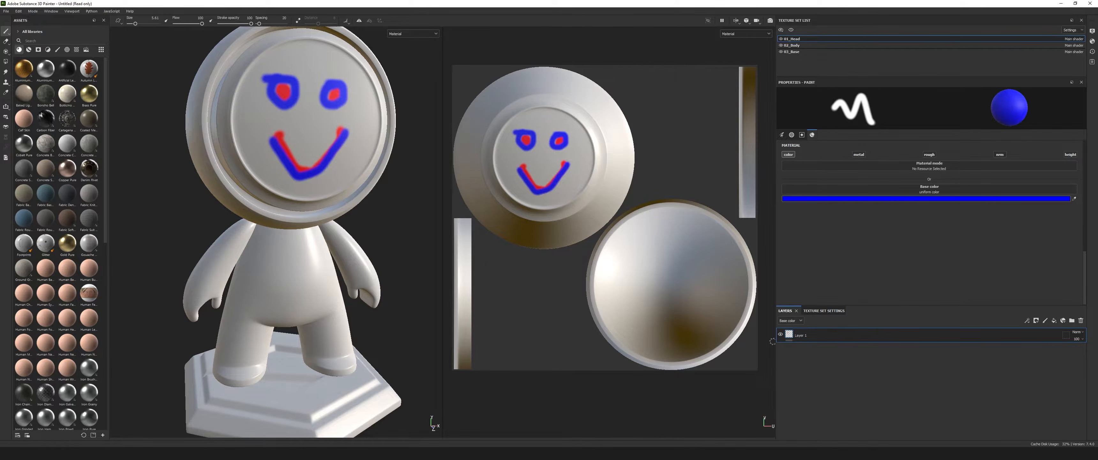
# Hide and show the paint layer repeatedly to compare the head with and without the painted face.
pyautogui.click(780, 334)
pyautogui.click(780, 334)
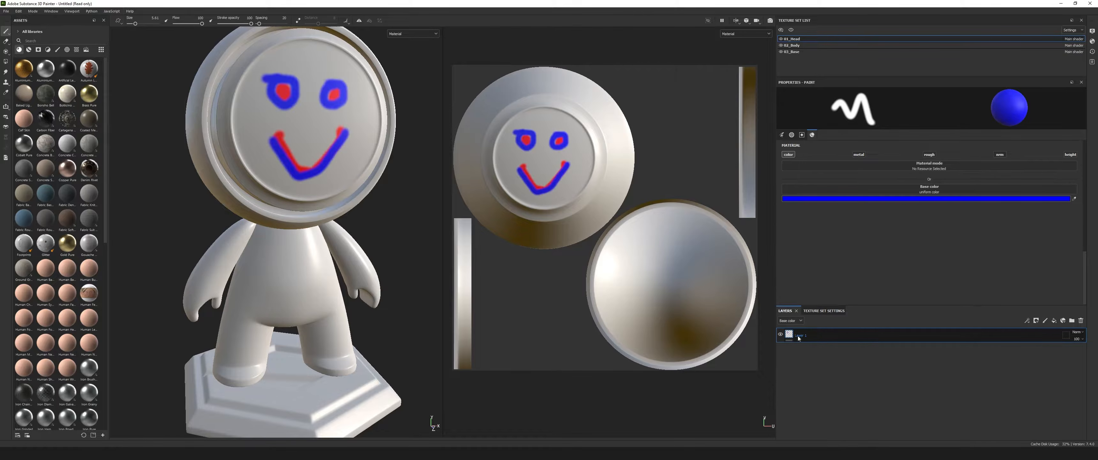
pyautogui.click(780, 334)
pyautogui.click(781, 335)
pyautogui.click(781, 335)
pyautogui.click(781, 335)
pyautogui.click(781, 335)
pyautogui.click(780, 335)
pyautogui.click(780, 335)
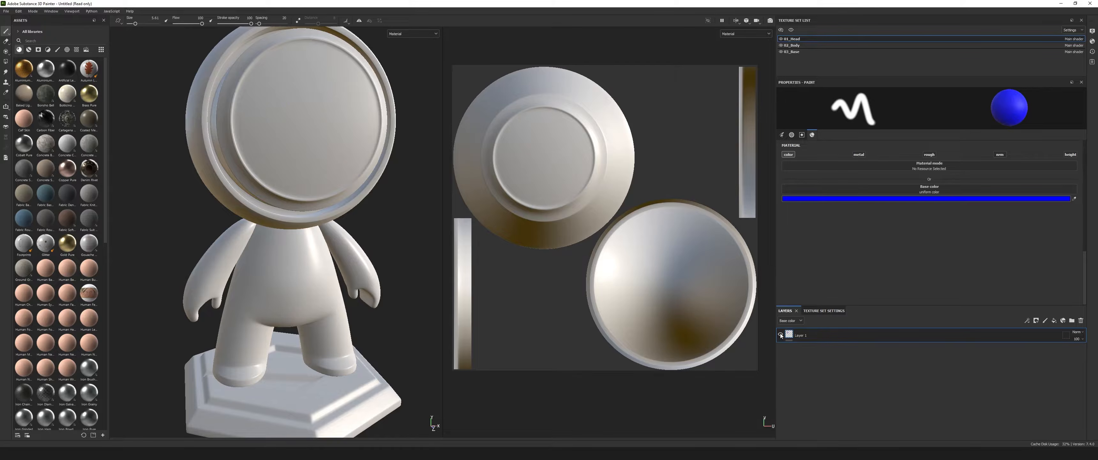
pyautogui.click(780, 335)
pyautogui.moveTo(431, 207)
pyautogui.keyDown('alt'); pyautogui.mouseDown()
pyautogui.moveTo(420, 206)
pyautogui.moveTo(430, 205)
pyautogui.mouseUp(); pyautogui.keyUp('alt')
pyautogui.keyDown('alt'); pyautogui.moveTo(429, 205); pyautogui.dragTo(405, 205, button='right'); pyautogui.keyUp('alt')
pyautogui.keyDown('alt'); pyautogui.moveTo(404, 208); pyautogui.dragTo(405, 213, button='middle'); pyautogui.keyUp('alt')
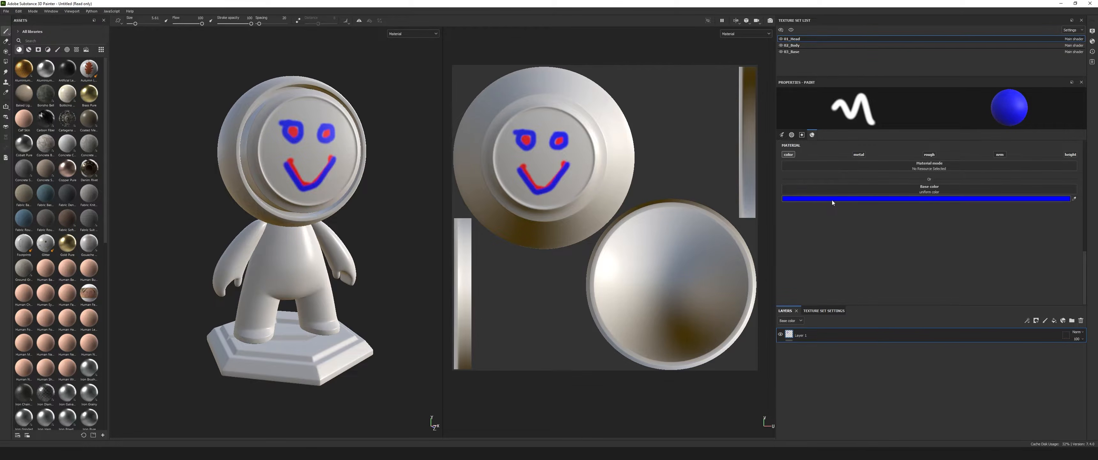
# Enable the brush's metallic channel and try metallic values between 0 and 1, leaving the value at 1.
pyautogui.click(860, 154)
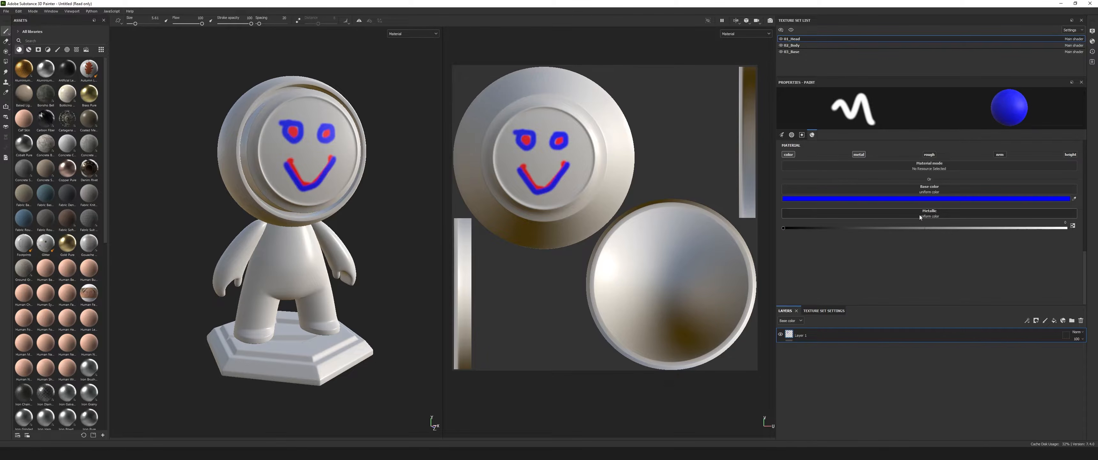
pyautogui.moveTo(783, 228); pyautogui.dragTo(1067, 228)
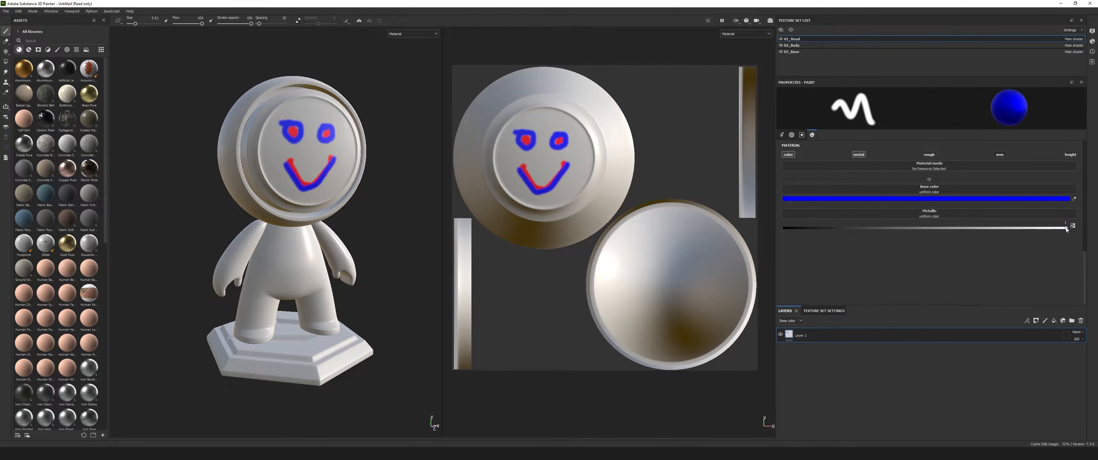
pyautogui.click(782, 229)
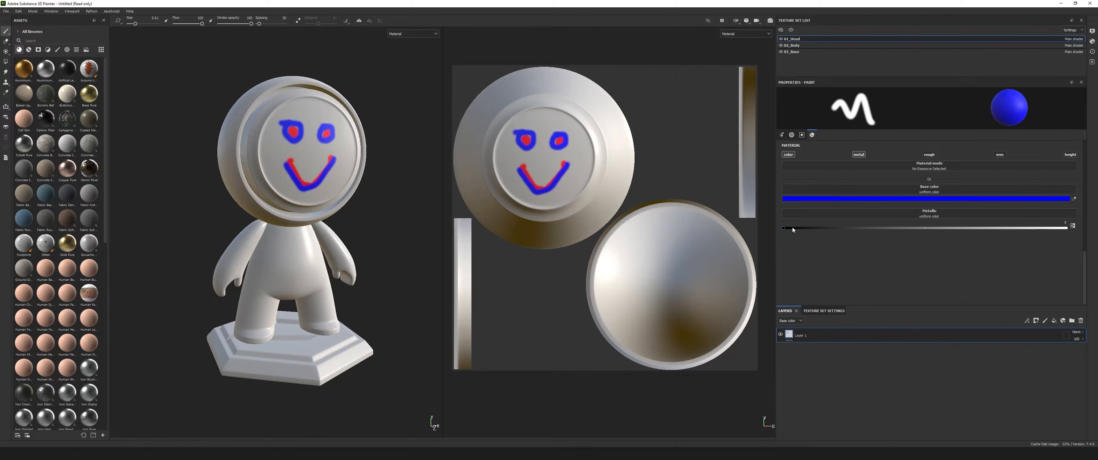
pyautogui.moveTo(783, 228); pyautogui.dragTo(1063, 227)
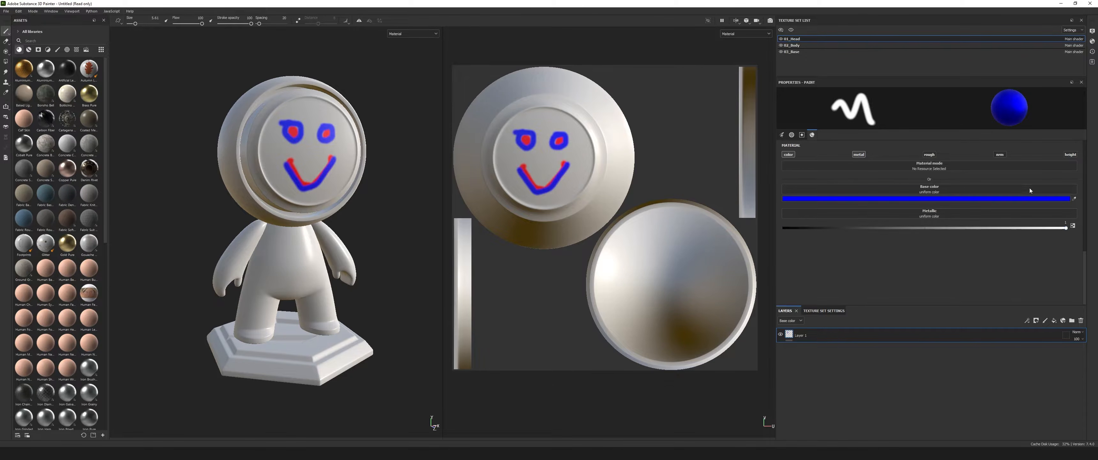
pyautogui.moveTo(1066, 229)
pyautogui.mouseDown()
pyautogui.moveTo(779, 229)
pyautogui.moveTo(944, 229)
pyautogui.mouseUp()
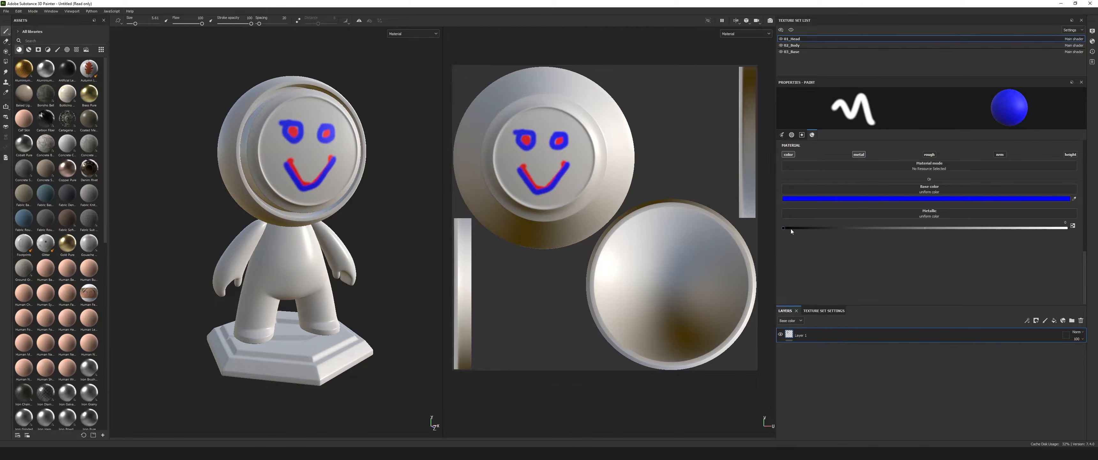
pyautogui.moveTo(784, 228); pyautogui.dragTo(820, 235)
pyautogui.moveTo(785, 229); pyautogui.dragTo(1074, 229)
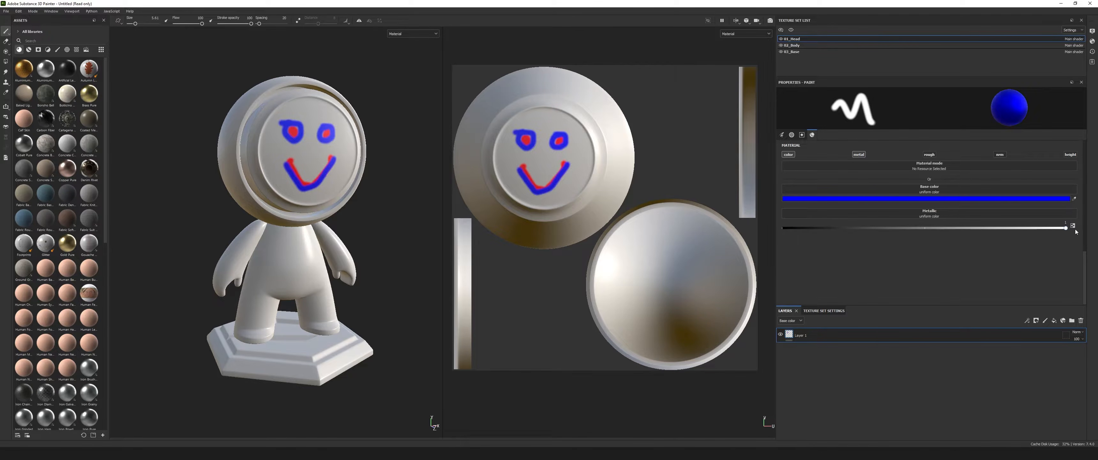
pyautogui.moveTo(407, 213)
pyautogui.keyDown('alt'); pyautogui.mouseDown()
pyautogui.moveTo(371, 212)
pyautogui.moveTo(411, 219)
pyautogui.mouseUp(); pyautogui.keyUp('alt')
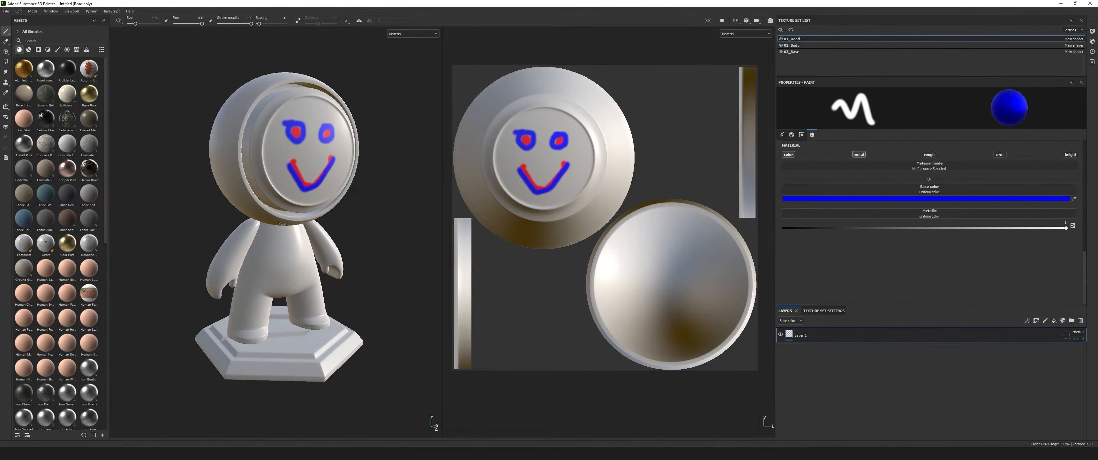
pyautogui.keyDown('alt'); pyautogui.moveTo(348, 197); pyautogui.dragTo(331, 191); pyautogui.keyUp('alt')
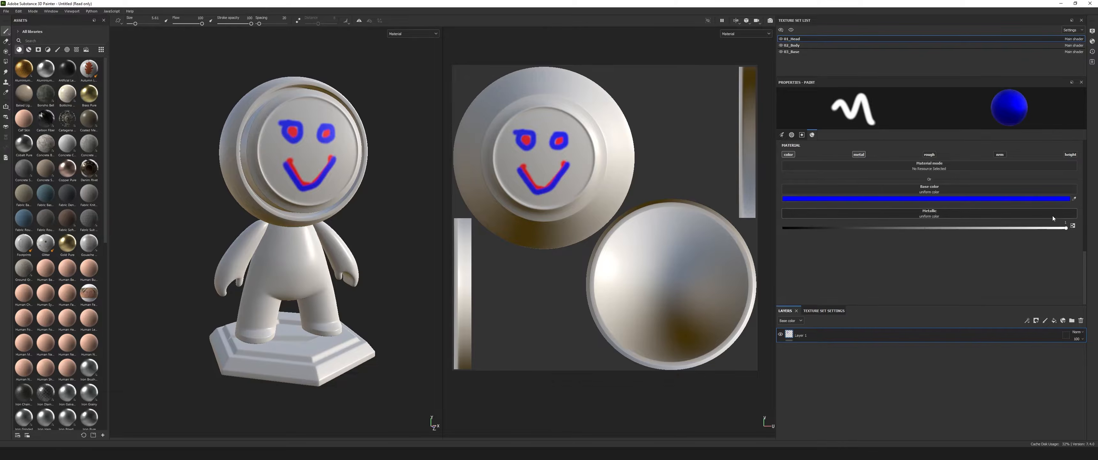
pyautogui.click(860, 155)
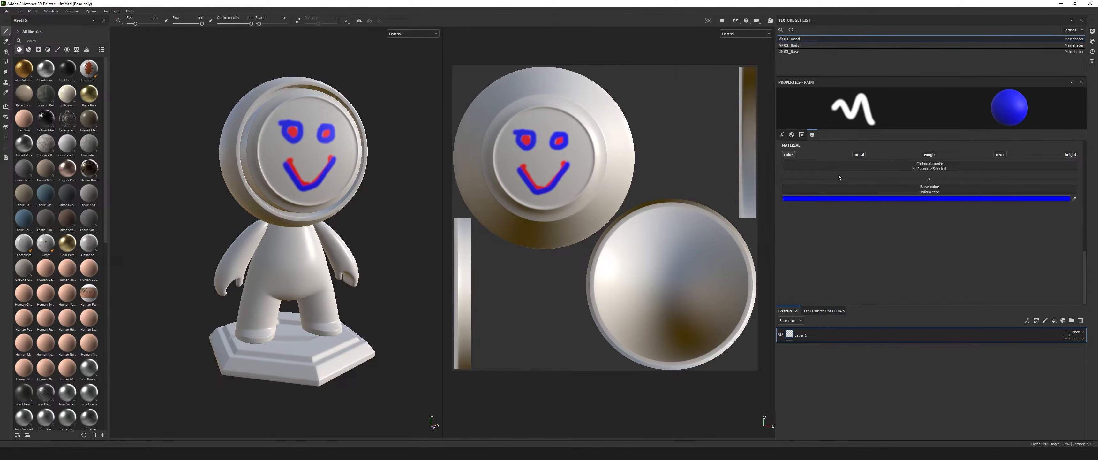
pyautogui.click(859, 155)
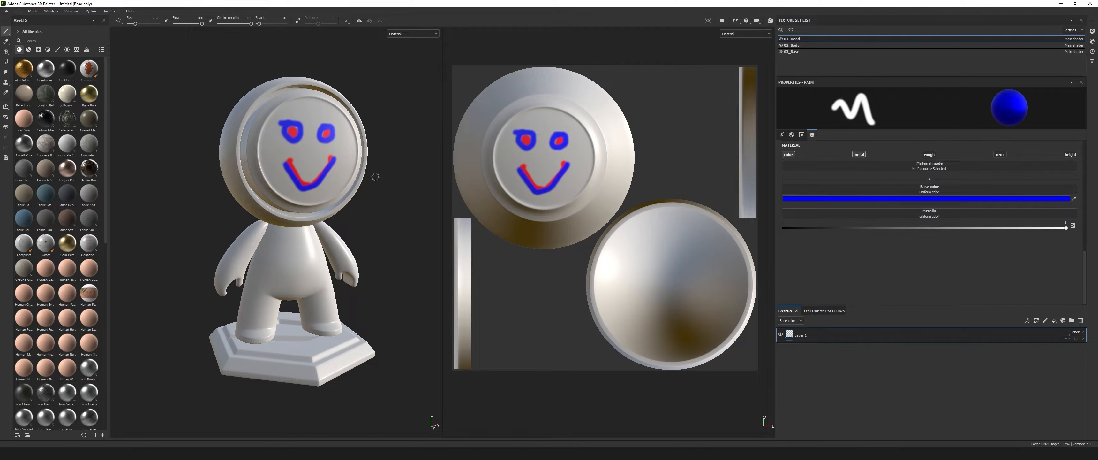
# Enlarge the brush considerably and cover the face plate and most of the head with fully metallic blue.
pyautogui.keyDown('alt'); pyautogui.moveTo(368, 222); pyautogui.dragTo(368, 218); pyautogui.keyUp('alt')
pyautogui.keyDown('alt'); pyautogui.moveTo(369, 195); pyautogui.dragTo(367, 212, button='middle'); pyautogui.keyUp('alt')
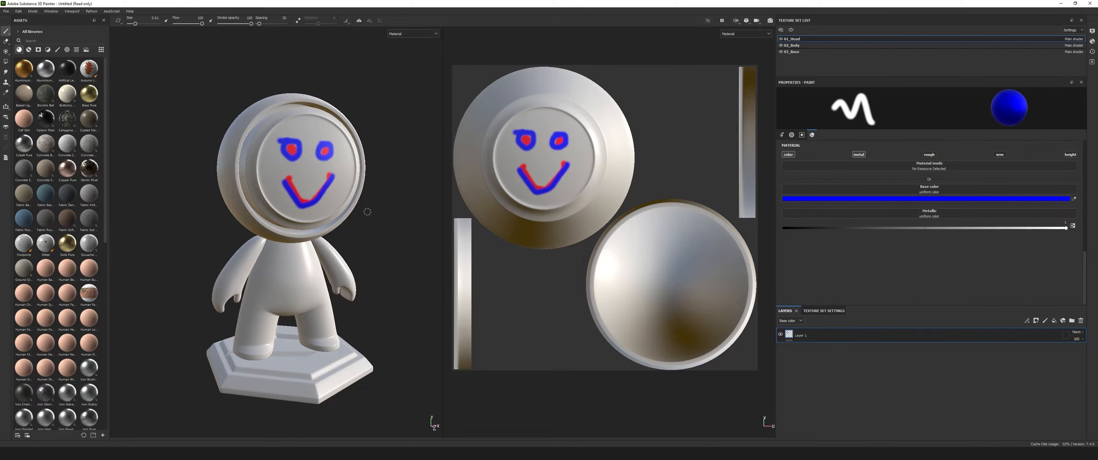
pyautogui.moveTo(135, 24); pyautogui.dragTo(150, 25)
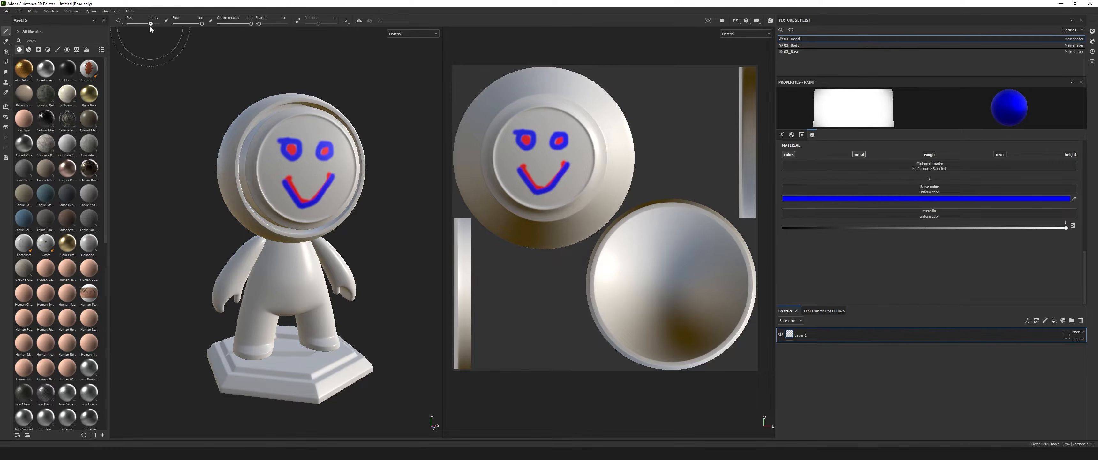
pyautogui.moveTo(343, 147)
pyautogui.mouseDown()
pyautogui.moveTo(177, 177)
pyautogui.moveTo(248, 201)
pyautogui.moveTo(350, 180)
pyautogui.moveTo(261, 103)
pyautogui.moveTo(347, 194)
pyautogui.moveTo(273, 201)
pyautogui.moveTo(356, 140)
pyautogui.mouseUp()
pyautogui.keyDown('alt'); pyautogui.moveTo(380, 209); pyautogui.dragTo(214, 226); pyautogui.keyUp('alt')
pyautogui.moveTo(377, 164)
pyautogui.mouseDown()
pyautogui.moveTo(363, 166)
pyautogui.moveTo(403, 164)
pyautogui.moveTo(392, 119)
pyautogui.moveTo(392, 214)
pyautogui.mouseUp()
pyautogui.keyDown('alt'); pyautogui.moveTo(313, 209); pyautogui.dragTo(257, 210, button='middle'); pyautogui.keyUp('alt')
pyautogui.moveTo(352, 133)
pyautogui.mouseDown()
pyautogui.moveTo(353, 166)
pyautogui.moveTo(317, 209)
pyautogui.moveTo(310, 250)
pyautogui.mouseUp()
pyautogui.keyDown('alt'); pyautogui.moveTo(290, 252); pyautogui.dragTo(411, 250); pyautogui.keyUp('alt')
pyautogui.keyDown('alt'); pyautogui.moveTo(341, 243); pyautogui.dragTo(413, 241, button='middle'); pyautogui.keyUp('alt')
pyautogui.keyDown('alt'); pyautogui.moveTo(267, 222); pyautogui.dragTo(362, 217); pyautogui.keyUp('alt')
pyautogui.moveTo(198, 107); pyautogui.dragTo(186, 95)
pyautogui.keyDown('alt'); pyautogui.moveTo(338, 253); pyautogui.dragTo(288, 194); pyautogui.keyUp('alt')
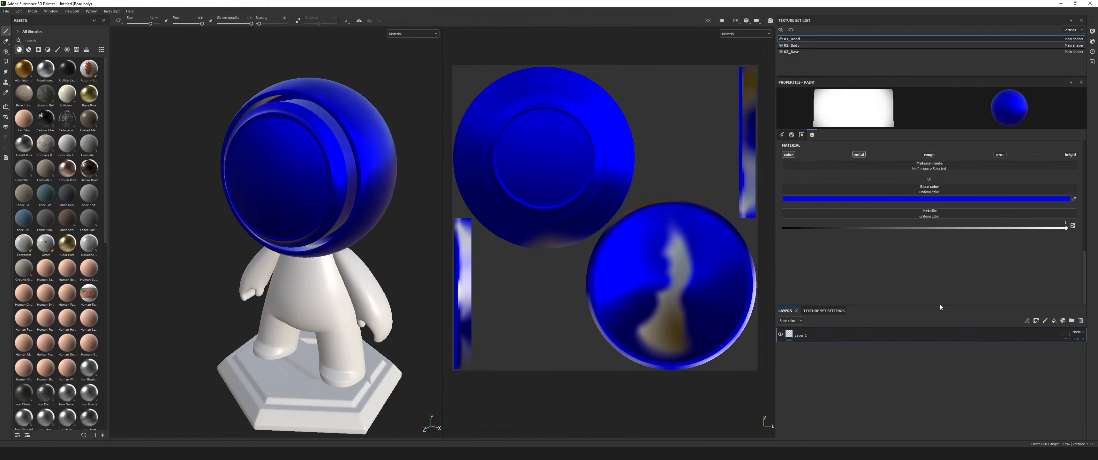
# Lower the brush's metallic value to 0.
pyautogui.moveTo(1066, 228); pyautogui.dragTo(863, 228)
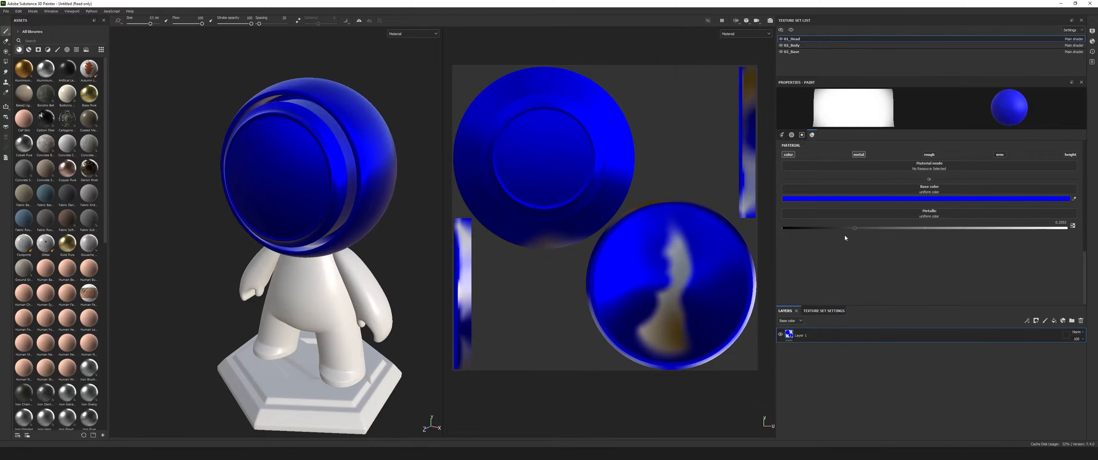
pyautogui.keyDown('alt'); pyautogui.moveTo(326, 136); pyautogui.dragTo(464, 195); pyautogui.keyUp('alt')
pyautogui.scroll(-3, 259, 201)
pyautogui.keyDown('alt'); pyautogui.moveTo(260, 200); pyautogui.dragTo(264, 175); pyautogui.keyUp('alt')
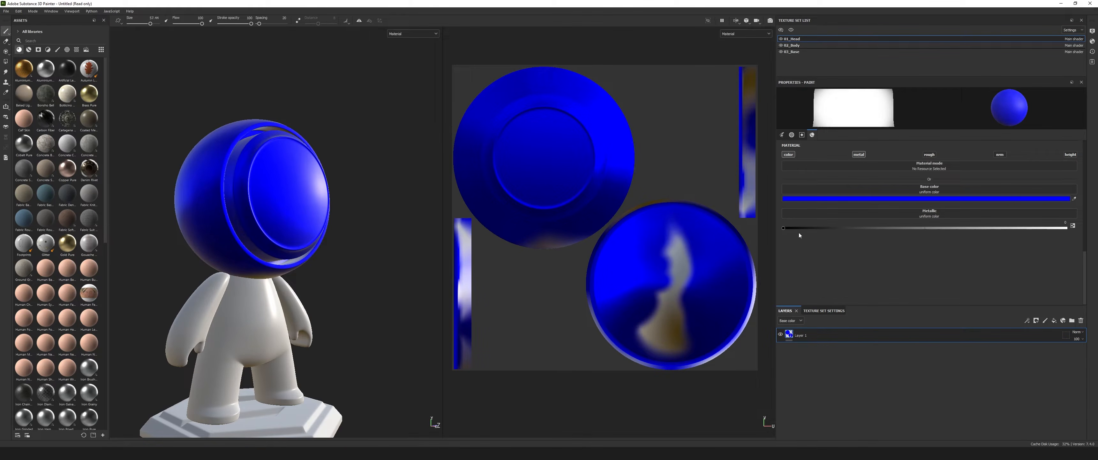
pyautogui.moveTo(784, 229)
pyautogui.mouseDown()
pyautogui.moveTo(1067, 228)
pyautogui.moveTo(781, 229)
pyautogui.mouseUp()
# Repaint the whole head with the non-metallic blue, filling the remaining gaps on the back and in the UV view.
pyautogui.moveTo(265, 174)
pyautogui.mouseDown()
pyautogui.moveTo(221, 214)
pyautogui.moveTo(252, 235)
pyautogui.moveTo(304, 240)
pyautogui.moveTo(255, 147)
pyautogui.mouseUp()
pyautogui.moveTo(396, 140)
pyautogui.keyDown('alt'); pyautogui.mouseDown()
pyautogui.moveTo(330, 163)
pyautogui.moveTo(389, 226)
pyautogui.moveTo(362, 156)
pyautogui.moveTo(294, 166)
pyautogui.moveTo(303, 236)
pyautogui.moveTo(384, 223)
pyautogui.mouseUp(); pyautogui.keyUp('alt')
pyautogui.moveTo(239, 238)
pyautogui.mouseDown()
pyautogui.moveTo(248, 103)
pyautogui.moveTo(303, 239)
pyautogui.moveTo(275, 243)
pyautogui.mouseUp()
pyautogui.keyDown('alt'); pyautogui.moveTo(275, 239); pyautogui.dragTo(383, 232); pyautogui.keyUp('alt')
pyautogui.moveTo(202, 169)
pyautogui.mouseDown()
pyautogui.moveTo(160, 99)
pyautogui.moveTo(228, 246)
pyautogui.moveTo(290, 232)
pyautogui.mouseUp()
pyautogui.moveTo(677, 296)
pyautogui.mouseDown()
pyautogui.moveTo(658, 273)
pyautogui.moveTo(751, 175)
pyautogui.moveTo(677, 224)
pyautogui.mouseUp()
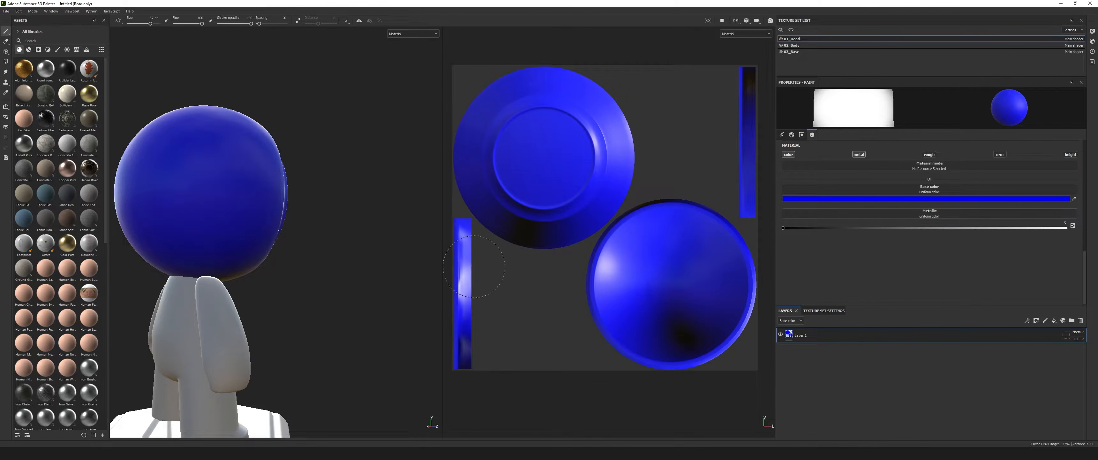
pyautogui.keyDown('alt'); pyautogui.moveTo(259, 184); pyautogui.dragTo(209, 190); pyautogui.keyUp('alt')
pyautogui.keyDown('alt'); pyautogui.moveTo(367, 205); pyautogui.dragTo(253, 206, button='middle'); pyautogui.keyUp('alt')
pyautogui.scroll(-2, 253, 206)
pyautogui.keyDown('alt'); pyautogui.moveTo(252, 206); pyautogui.dragTo(327, 209); pyautogui.keyUp('alt')
pyautogui.keyDown('alt'); pyautogui.moveTo(238, 209); pyautogui.dragTo(307, 205, button='middle'); pyautogui.keyUp('alt')
pyautogui.moveTo(307, 206)
pyautogui.keyDown('alt'); pyautogui.mouseDown()
pyautogui.moveTo(373, 211)
pyautogui.moveTo(289, 206)
pyautogui.moveTo(306, 206)
pyautogui.mouseUp(); pyautogui.keyUp('alt')
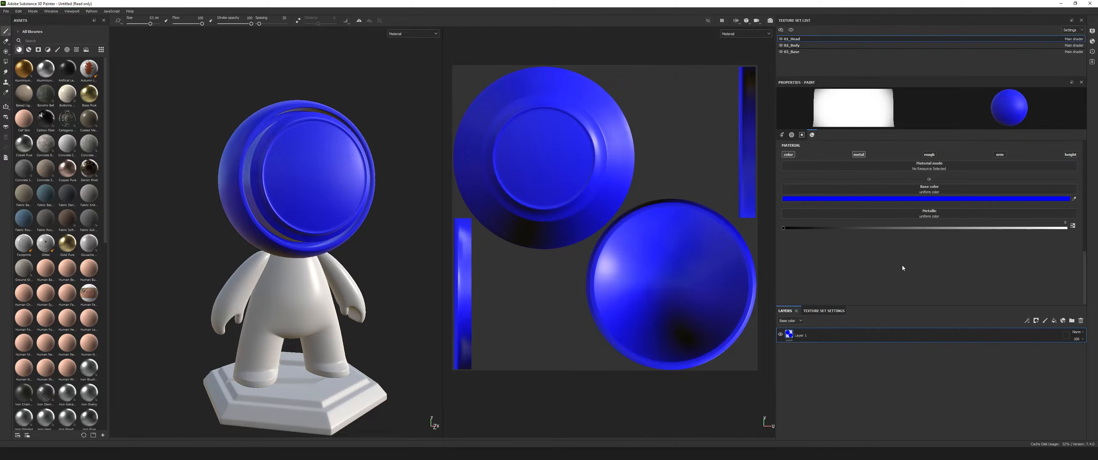
# Enable the brush's roughness channel and try roughness values between 0 and 1, ending at 0.
pyautogui.moveTo(784, 229); pyautogui.dragTo(701, 233)
pyautogui.click(929, 155)
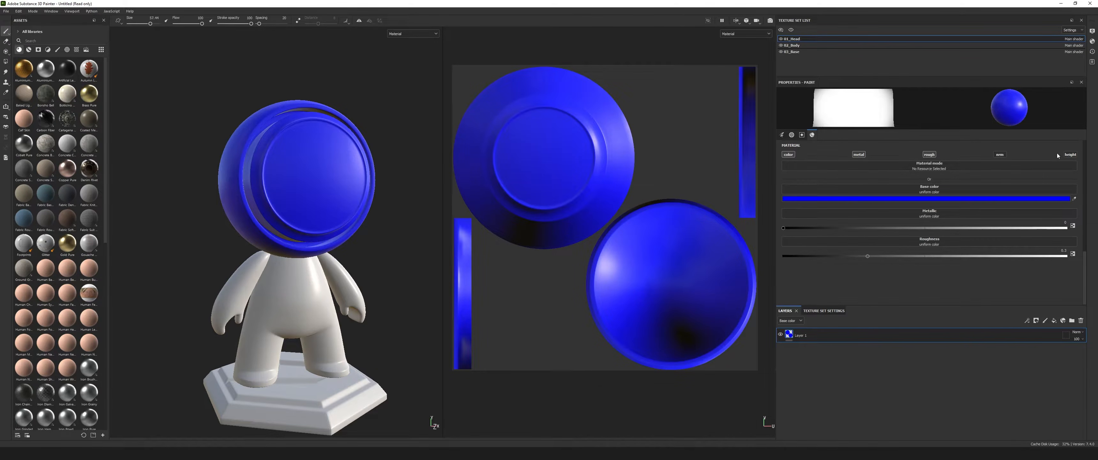
pyautogui.keyDown('alt'); pyautogui.moveTo(332, 219); pyautogui.dragTo(343, 220); pyautogui.keyUp('alt')
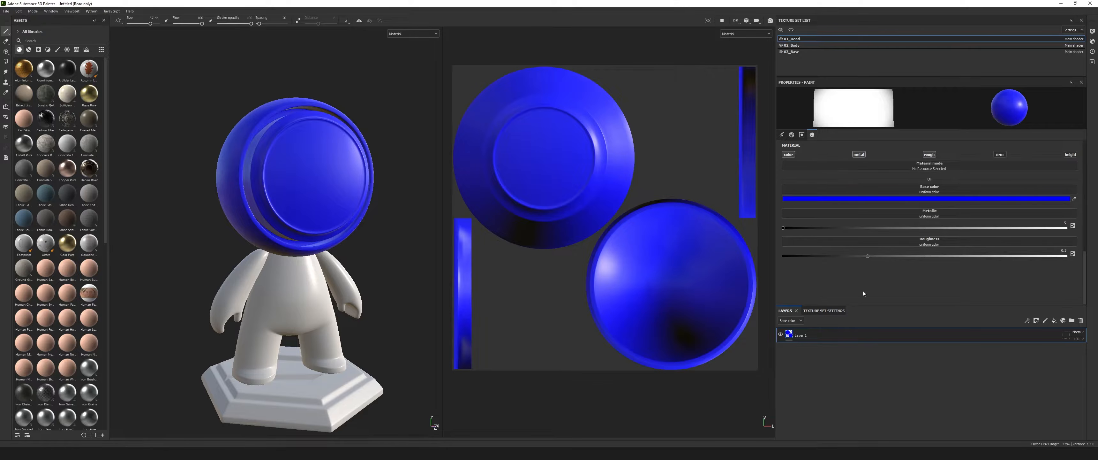
pyautogui.moveTo(867, 256); pyautogui.dragTo(782, 259)
pyautogui.moveTo(785, 257); pyautogui.dragTo(1043, 256)
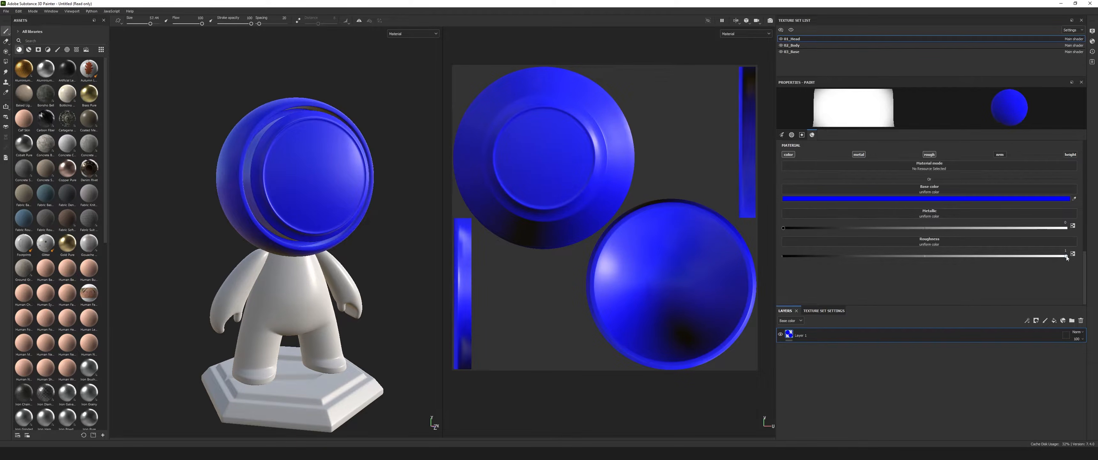
pyautogui.click(806, 256)
pyautogui.moveTo(783, 256)
pyautogui.mouseDown()
pyautogui.moveTo(1071, 259)
pyautogui.moveTo(732, 258)
pyautogui.moveTo(1063, 257)
pyautogui.moveTo(759, 251)
pyautogui.mouseUp()
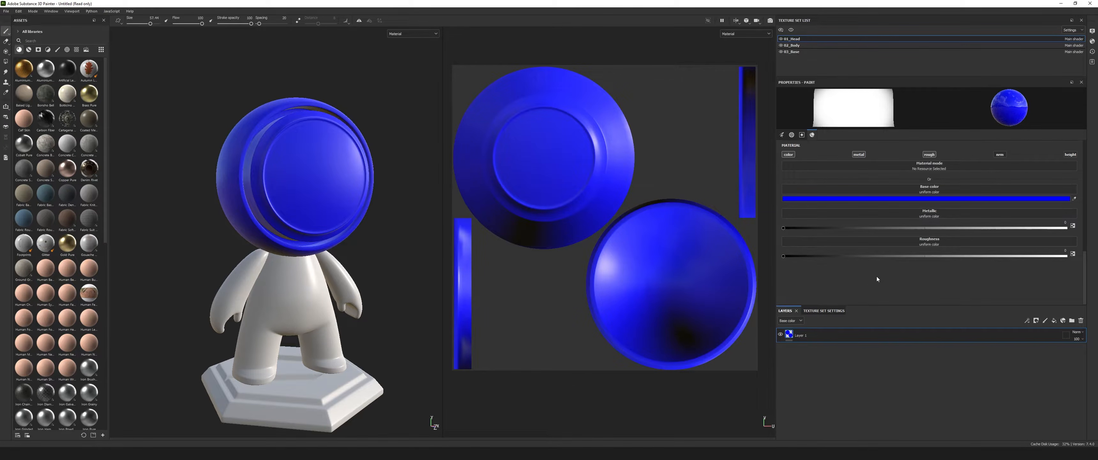
pyautogui.moveTo(279, 155)
pyautogui.keyDown('alt'); pyautogui.mouseDown()
pyautogui.moveTo(255, 155)
pyautogui.moveTo(291, 161)
pyautogui.mouseUp(); pyautogui.keyUp('alt')
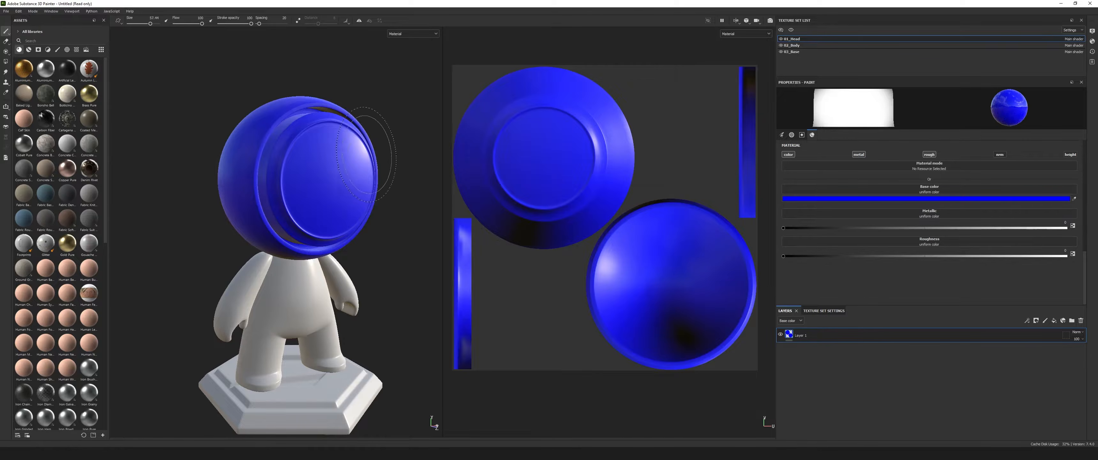
# Repaint the whole head with the non-metallic blue at roughness 0, covering the front, sides and back.
pyautogui.keyDown('alt'); pyautogui.moveTo(321, 141); pyautogui.dragTo(356, 129); pyautogui.keyUp('alt')
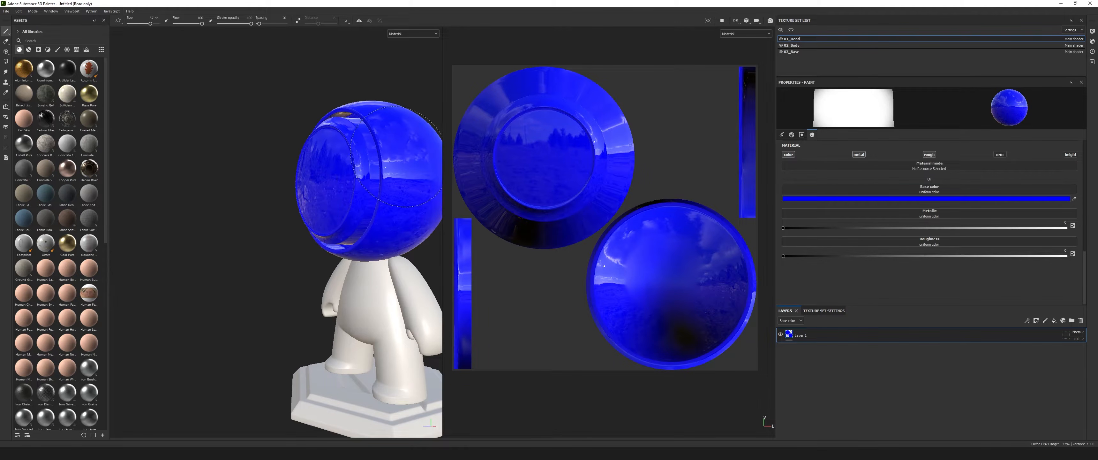
pyautogui.moveTo(282, 214)
pyautogui.keyDown('alt'); pyautogui.mouseDown()
pyautogui.moveTo(384, 258)
pyautogui.moveTo(273, 226)
pyautogui.moveTo(221, 230)
pyautogui.mouseUp(); pyautogui.keyUp('alt')
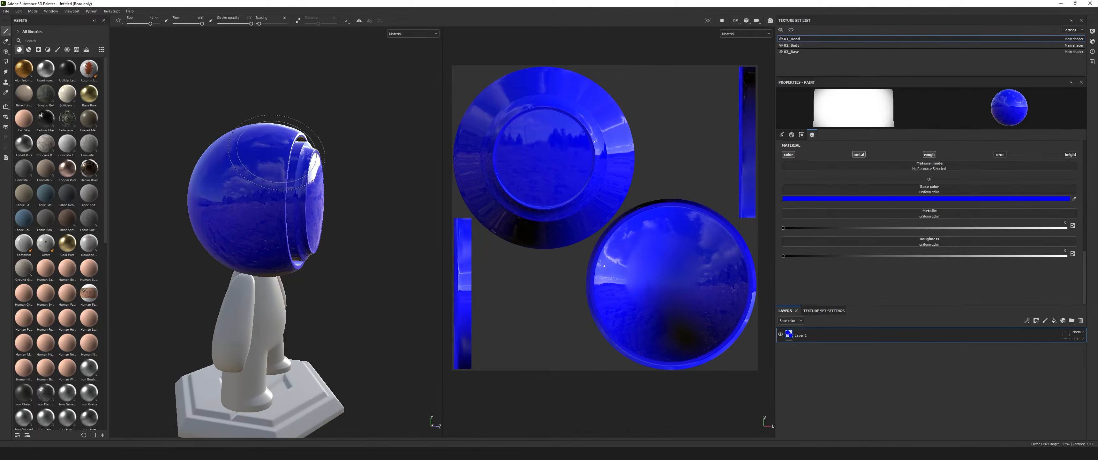
pyautogui.keyDown('alt'); pyautogui.moveTo(333, 170); pyautogui.dragTo(233, 201); pyautogui.keyUp('alt')
pyautogui.keyDown('alt'); pyautogui.moveTo(233, 201); pyautogui.dragTo(299, 196, button='right'); pyautogui.keyUp('alt')
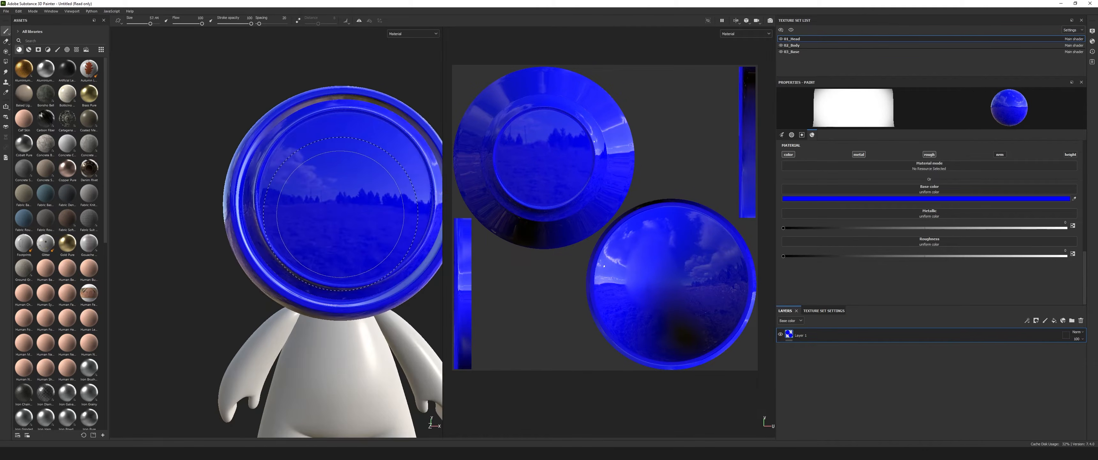
# Examine the reflections on the glossy blue head from several angles and distances.
pyautogui.keyDown('alt'); pyautogui.moveTo(341, 198); pyautogui.dragTo(302, 201); pyautogui.keyUp('alt')
pyautogui.keyDown('alt'); pyautogui.moveTo(367, 197); pyautogui.dragTo(314, 193, button='middle'); pyautogui.keyUp('alt')
pyautogui.scroll(3, 314, 193)
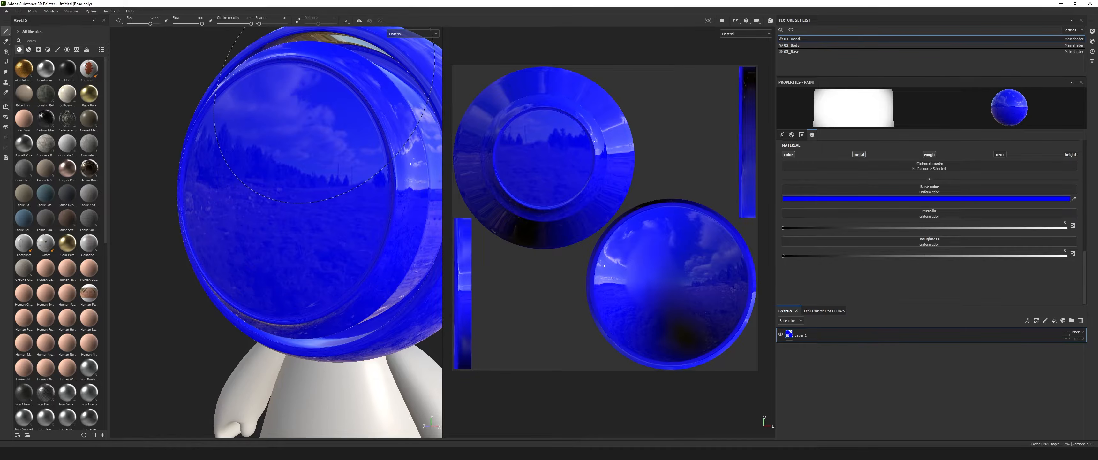
pyautogui.scroll(-2, 323, 233)
pyautogui.moveTo(299, 238)
pyautogui.keyDown('alt'); pyautogui.mouseDown()
pyautogui.moveTo(327, 213)
pyautogui.moveTo(299, 235)
pyautogui.moveTo(279, 200)
pyautogui.moveTo(378, 215)
pyautogui.moveTo(333, 246)
pyautogui.moveTo(364, 186)
pyautogui.mouseUp(); pyautogui.keyUp('alt')
pyautogui.scroll(-3, 324, 222)
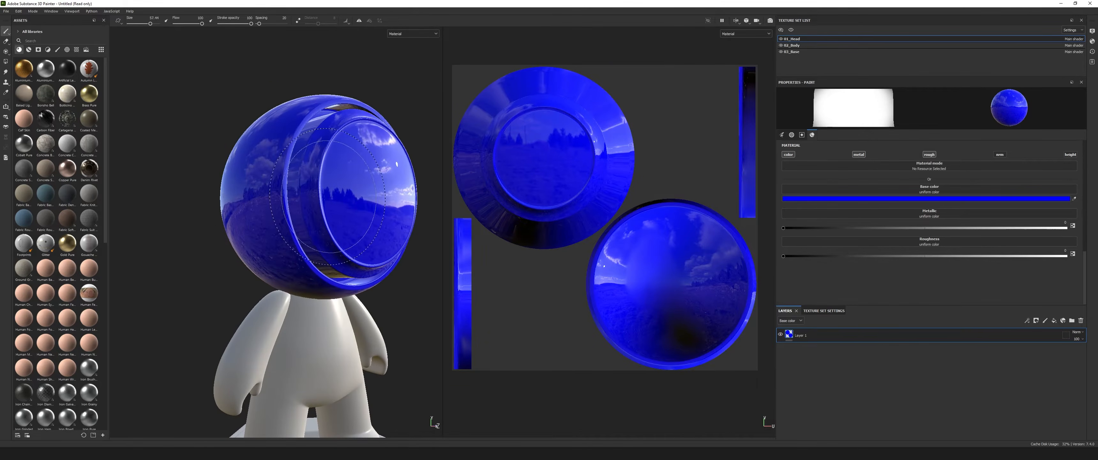
pyautogui.moveTo(364, 228)
pyautogui.keyDown('alt'); pyautogui.mouseDown()
pyautogui.moveTo(302, 198)
pyautogui.moveTo(281, 204)
pyautogui.moveTo(380, 240)
pyautogui.moveTo(269, 212)
pyautogui.moveTo(220, 216)
pyautogui.moveTo(315, 204)
pyautogui.mouseUp(); pyautogui.keyUp('alt')
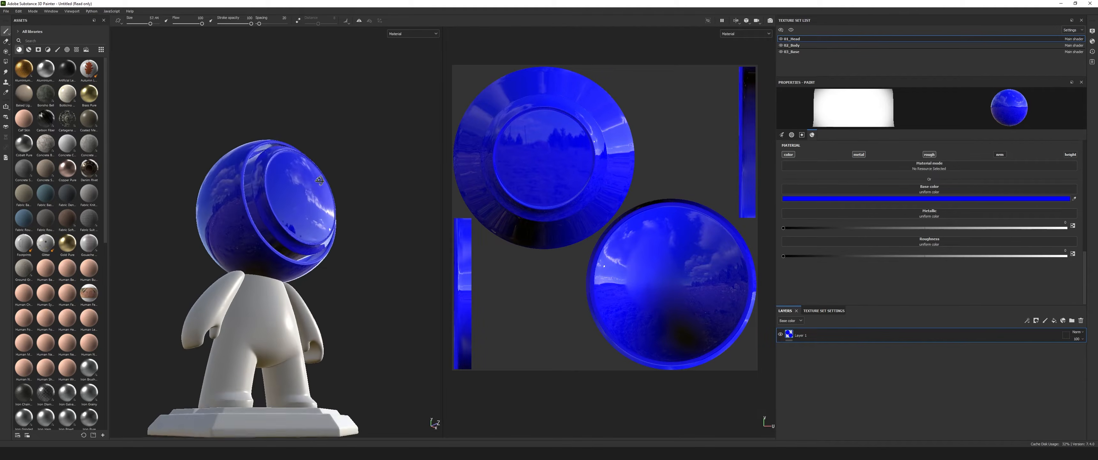
pyautogui.keyDown('alt'); pyautogui.moveTo(358, 228); pyautogui.dragTo(266, 218); pyautogui.keyUp('alt')
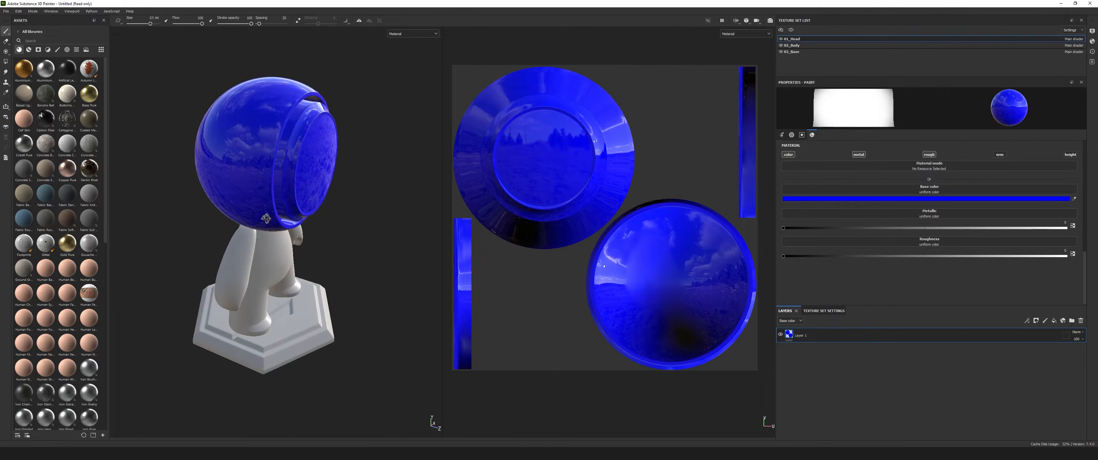
pyautogui.moveTo(360, 223)
pyautogui.keyDown('alt'); pyautogui.mouseDown()
pyautogui.moveTo(371, 226)
pyautogui.moveTo(269, 231)
pyautogui.moveTo(288, 181)
pyautogui.moveTo(331, 222)
pyautogui.moveTo(313, 224)
pyautogui.moveTo(353, 212)
pyautogui.moveTo(385, 235)
pyautogui.moveTo(356, 238)
pyautogui.moveTo(333, 209)
pyautogui.moveTo(323, 213)
pyautogui.mouseUp(); pyautogui.keyUp('alt')
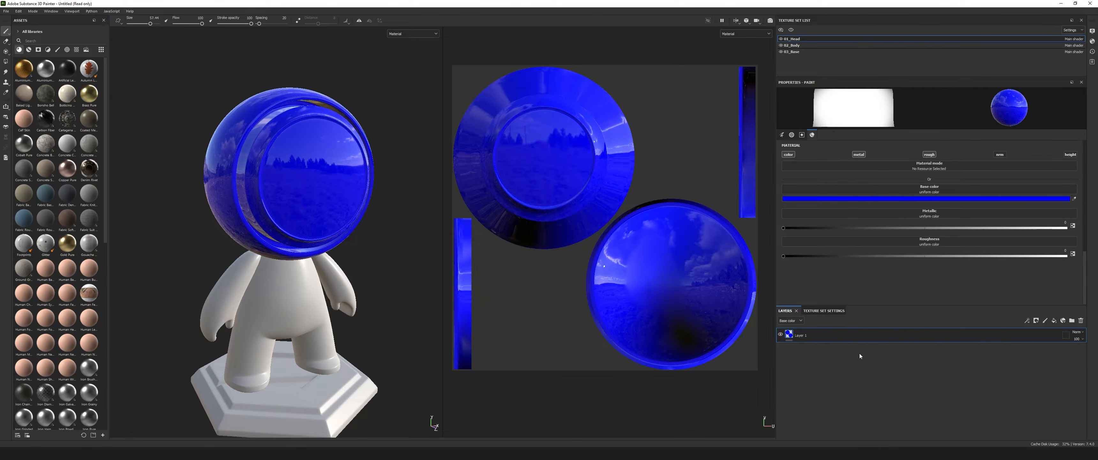
pyautogui.keyDown('alt'); pyautogui.moveTo(331, 214); pyautogui.dragTo(327, 213); pyautogui.keyUp('alt')
pyautogui.scroll(-1, 330, 213)
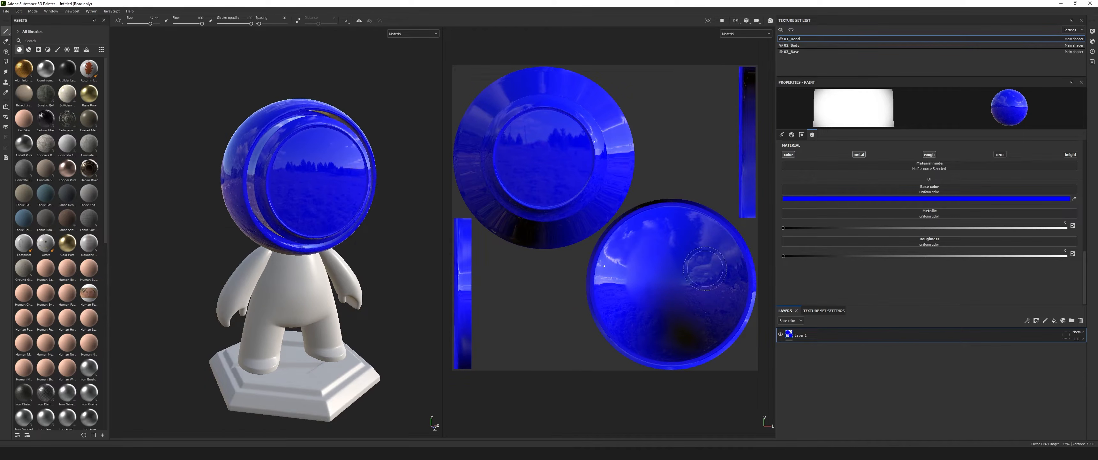
# Add a new paint layer above Layer 1, set the brush's base color to red and reduce the brush size.
pyautogui.click(1044, 321)
pyautogui.click(919, 198)
pyautogui.click(1001, 213)
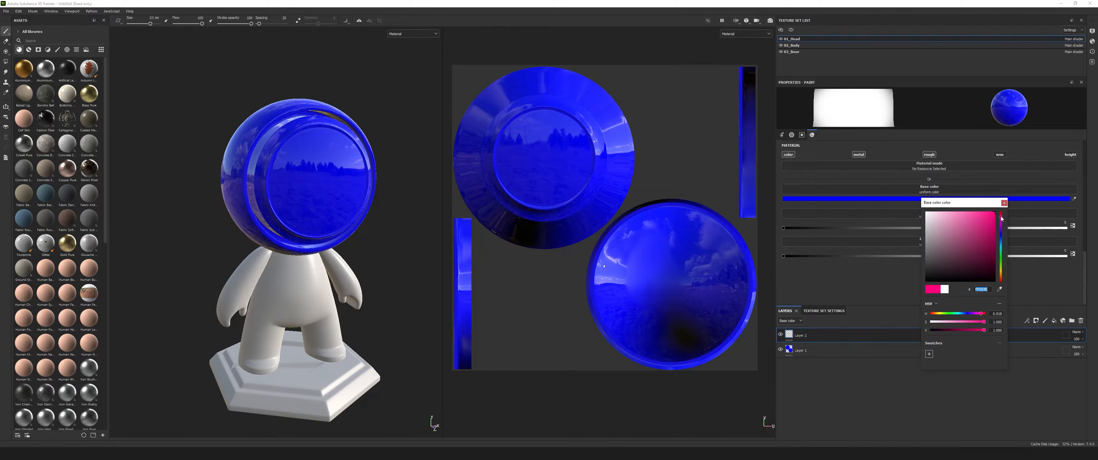
pyautogui.click(1004, 203)
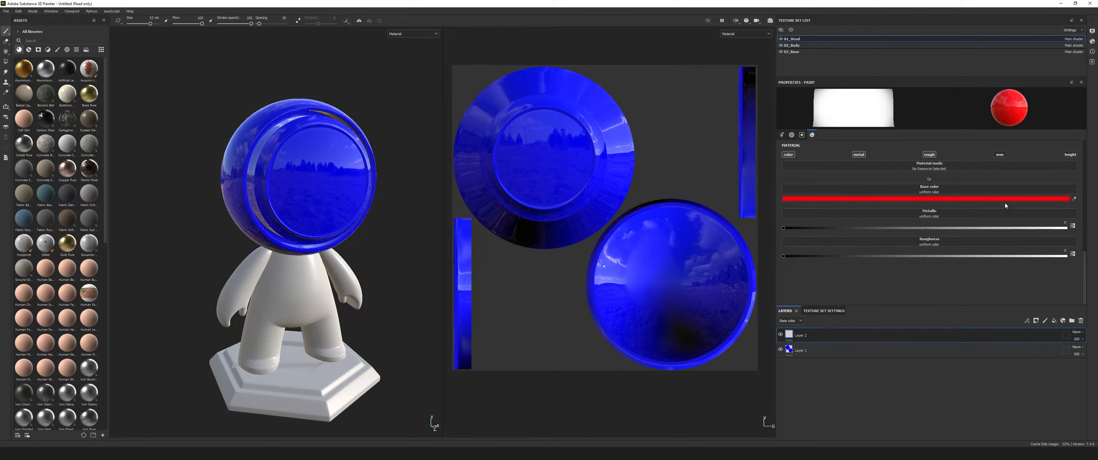
pyautogui.click(141, 24)
# Paint two red eyes and a smiling mouth on the face plate on Layer 2.
pyautogui.click(296, 169)
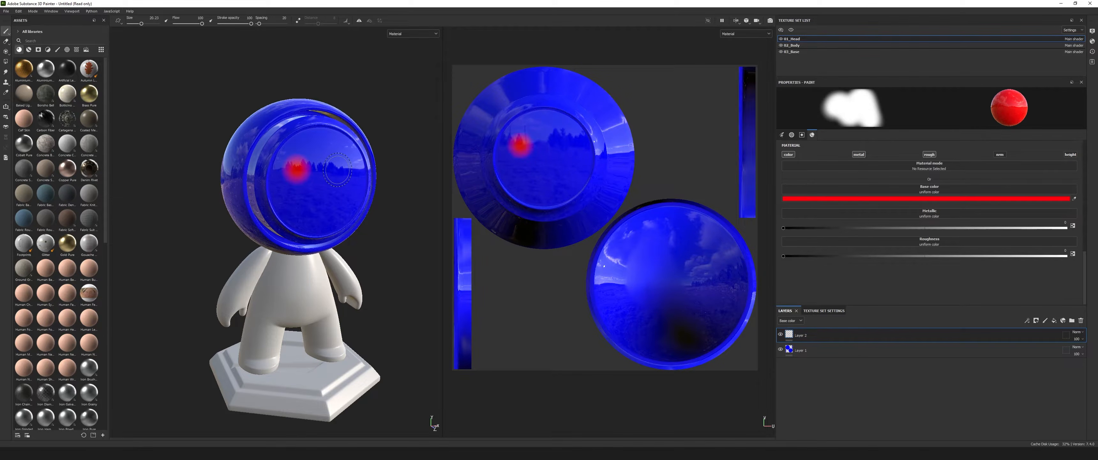
pyautogui.click(341, 164)
pyautogui.click(307, 211)
pyautogui.moveTo(308, 211); pyautogui.dragTo(341, 200)
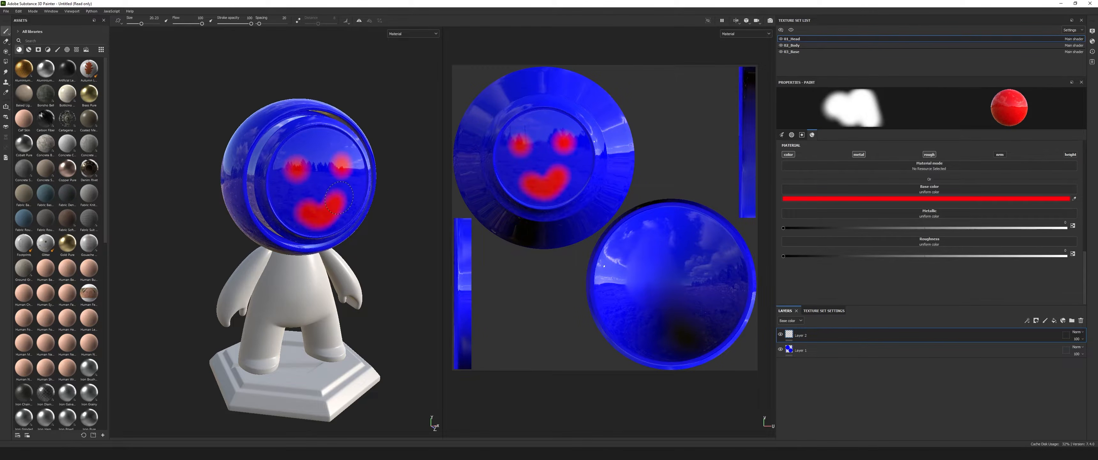
pyautogui.moveTo(385, 245)
pyautogui.keyDown('alt'); pyautogui.mouseDown()
pyautogui.moveTo(301, 218)
pyautogui.moveTo(297, 204)
pyautogui.mouseUp(); pyautogui.keyUp('alt')
pyautogui.moveTo(349, 232)
pyautogui.keyDown('alt'); pyautogui.mouseDown()
pyautogui.moveTo(327, 217)
pyautogui.moveTo(395, 238)
pyautogui.mouseUp(); pyautogui.keyUp('alt')
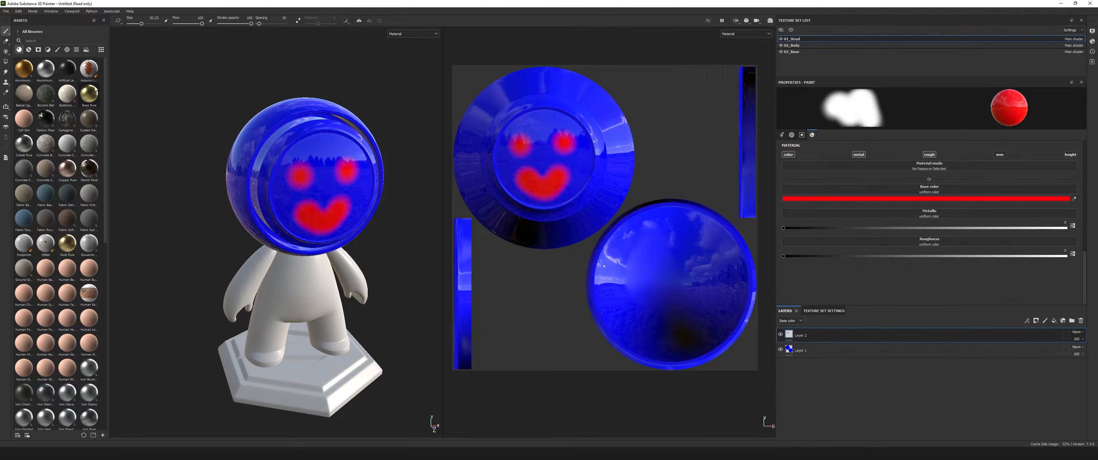
pyautogui.keyDown('alt'); pyautogui.moveTo(327, 255); pyautogui.dragTo(307, 238); pyautogui.keyUp('alt')
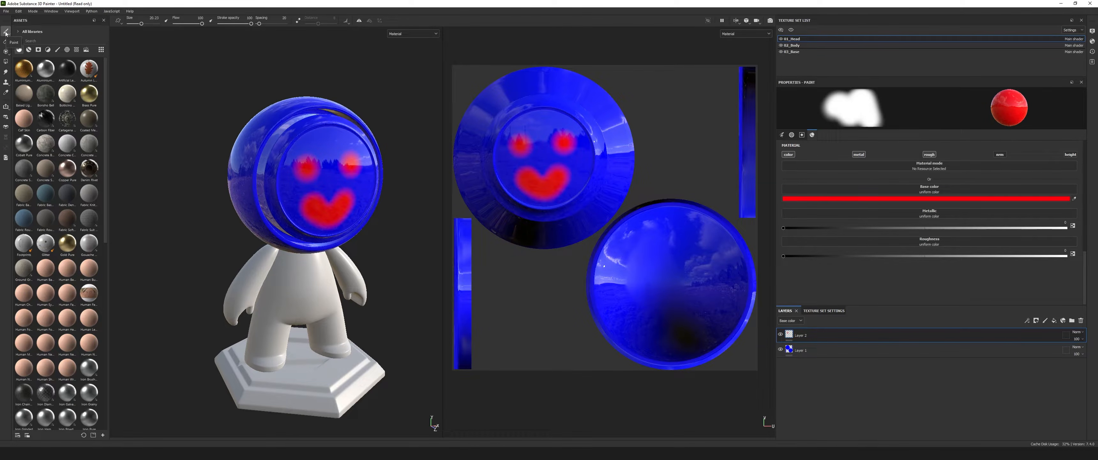
# Erase the red eyes and mouth from Layer 2 using an enlarged Eraser.
pyautogui.click(7, 42)
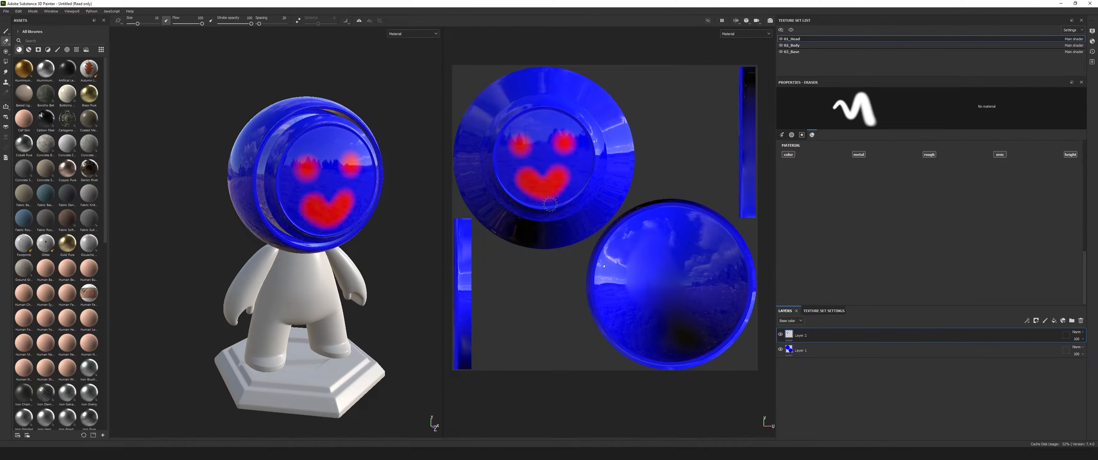
pyautogui.click(6, 31)
pyautogui.click(7, 44)
pyautogui.click(7, 33)
pyautogui.click(6, 42)
pyautogui.moveTo(138, 25); pyautogui.dragTo(145, 24)
pyautogui.moveTo(304, 164)
pyautogui.mouseDown()
pyautogui.moveTo(335, 216)
pyautogui.moveTo(350, 165)
pyautogui.moveTo(354, 180)
pyautogui.mouseUp()
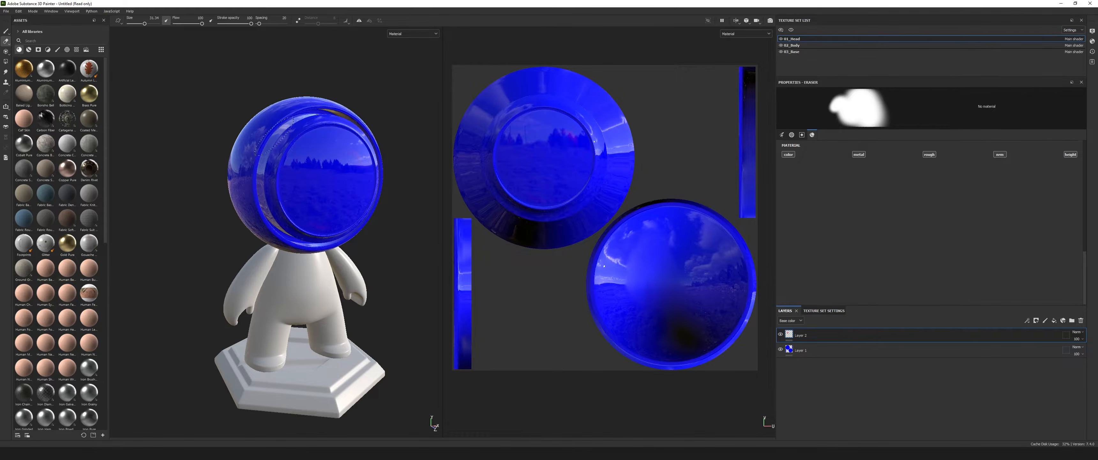
pyautogui.keyDown('alt'); pyautogui.moveTo(381, 216); pyautogui.dragTo(362, 205); pyautogui.keyUp('alt')
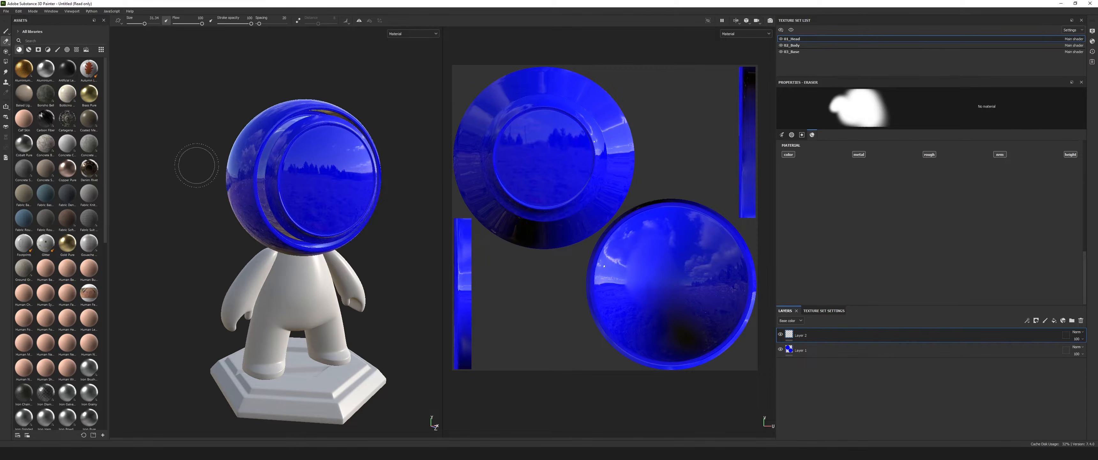
# Return to the Paint tool with only the normal channel enabled, turning off color, metallic and roughness, and hide Layer 1.
pyautogui.click(6, 32)
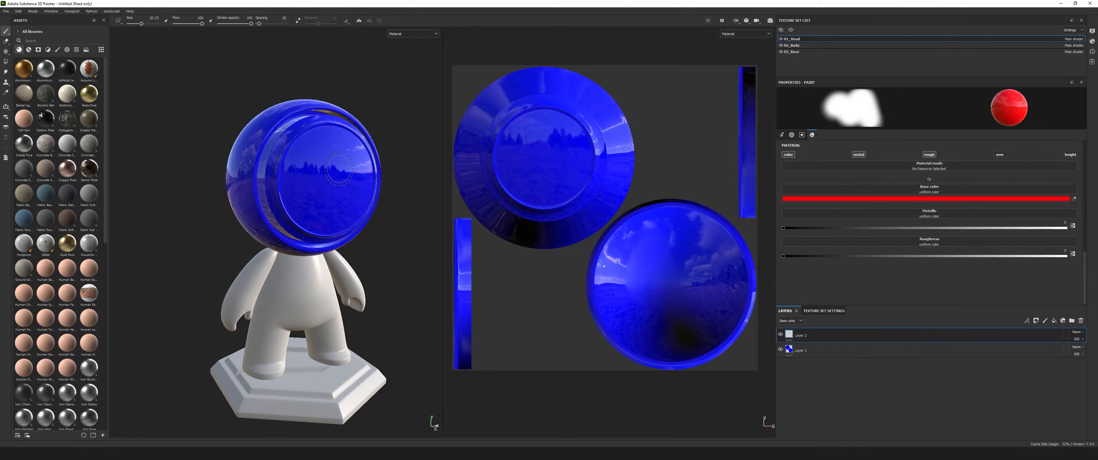
pyautogui.click(931, 156)
pyautogui.click(859, 155)
pyautogui.click(792, 155)
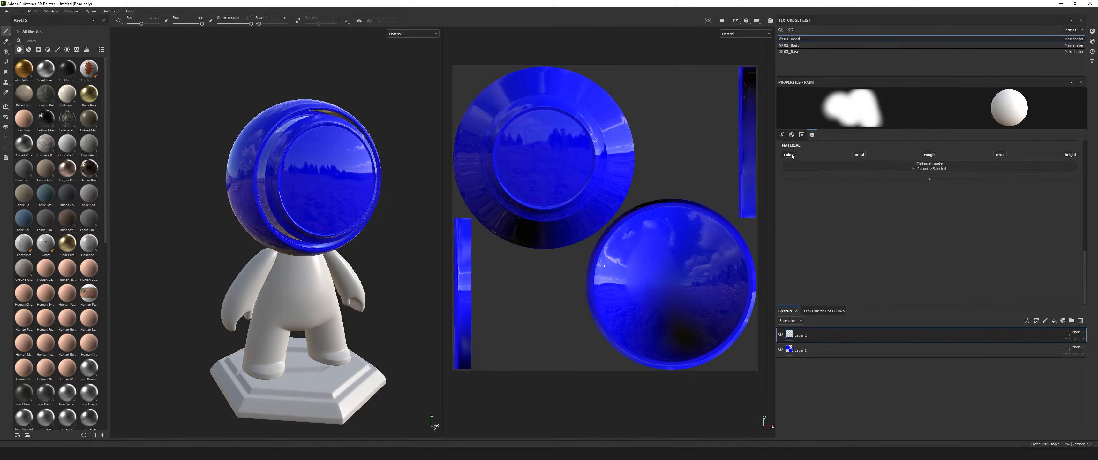
pyautogui.click(781, 350)
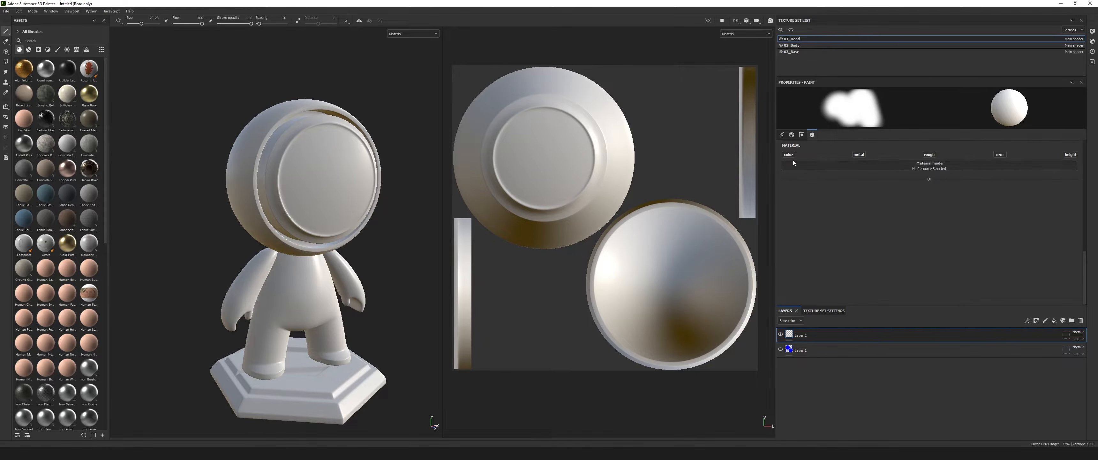
pyautogui.click(1000, 155)
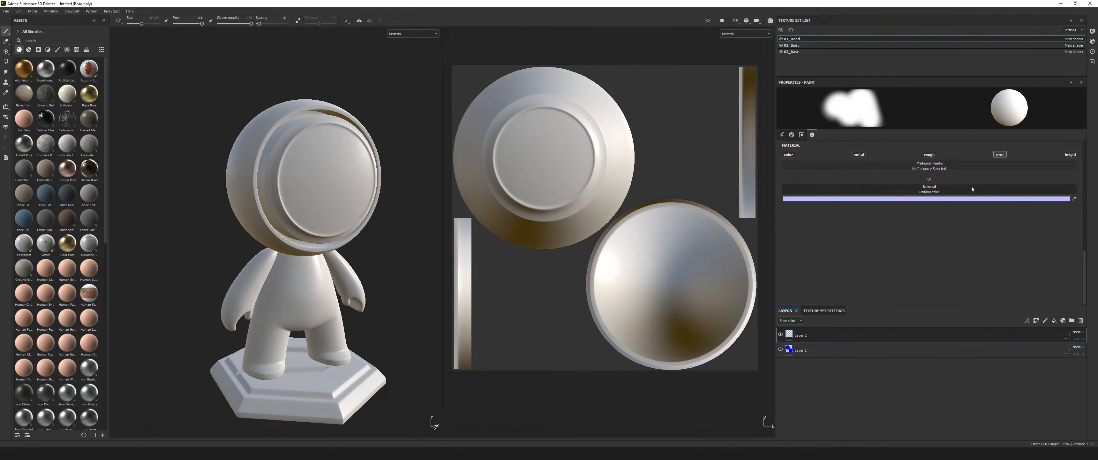
pyautogui.moveTo(354, 264)
pyautogui.keyDown('alt'); pyautogui.mouseDown()
pyautogui.moveTo(365, 262)
pyautogui.moveTo(356, 248)
pyautogui.mouseUp(); pyautogui.keyUp('alt')
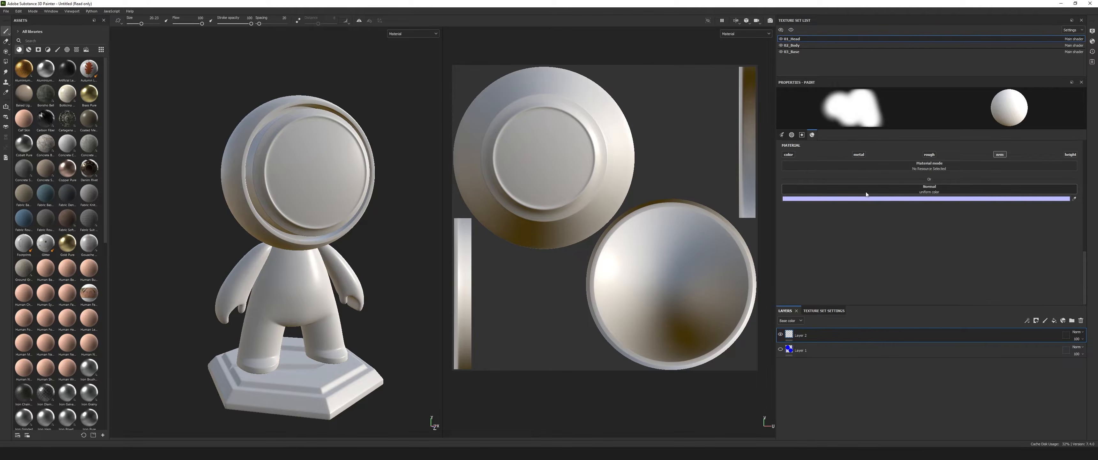
# Browse the asset categories, show the textures and filter them by "normal".
pyautogui.click(29, 49)
pyautogui.click(38, 50)
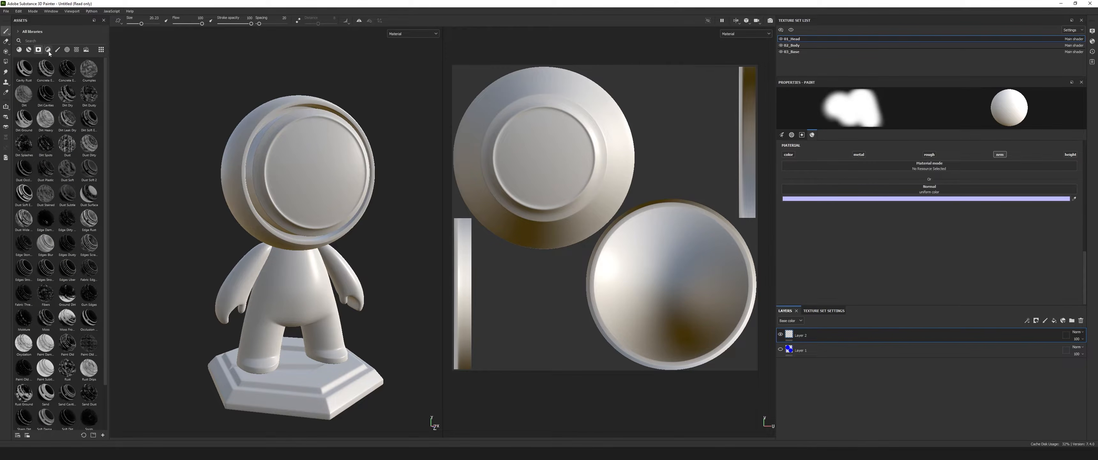
pyautogui.click(48, 49)
pyautogui.click(57, 49)
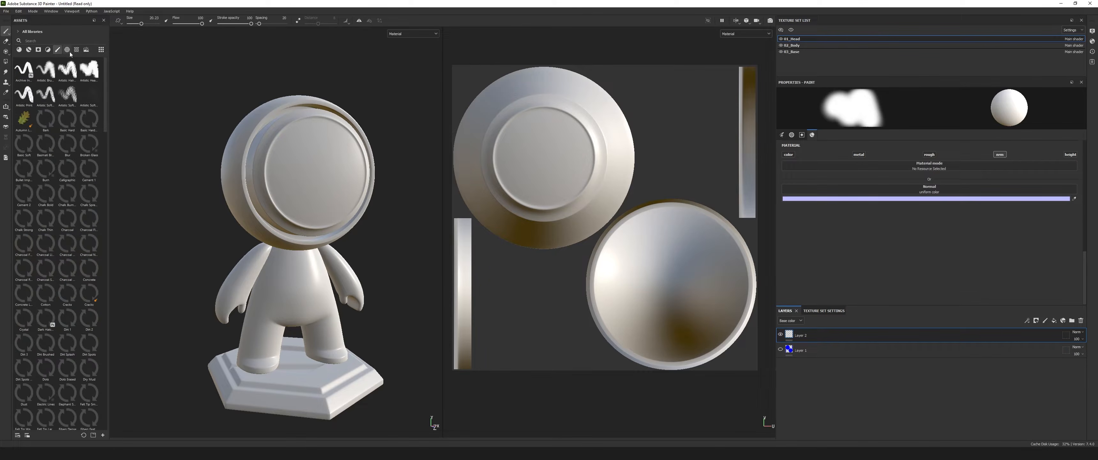
pyautogui.click(67, 49)
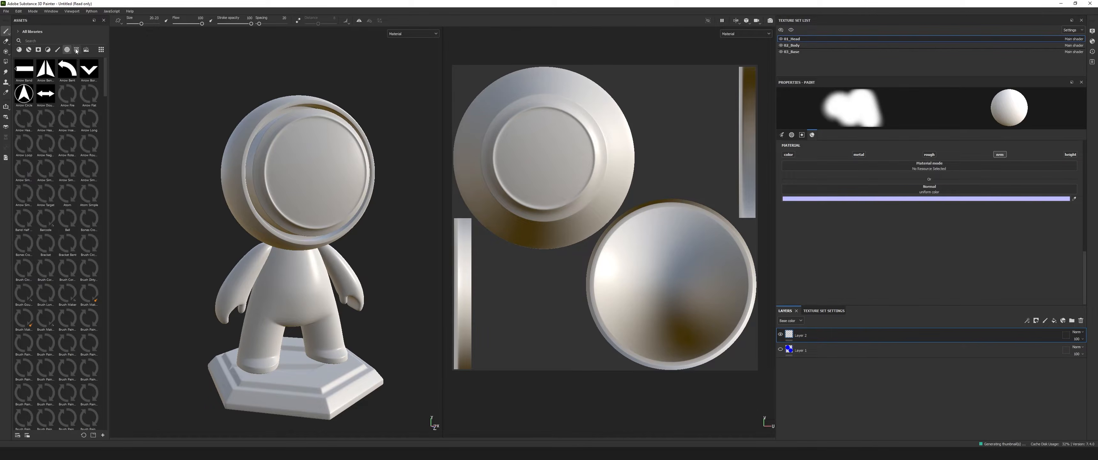
pyautogui.click(86, 49)
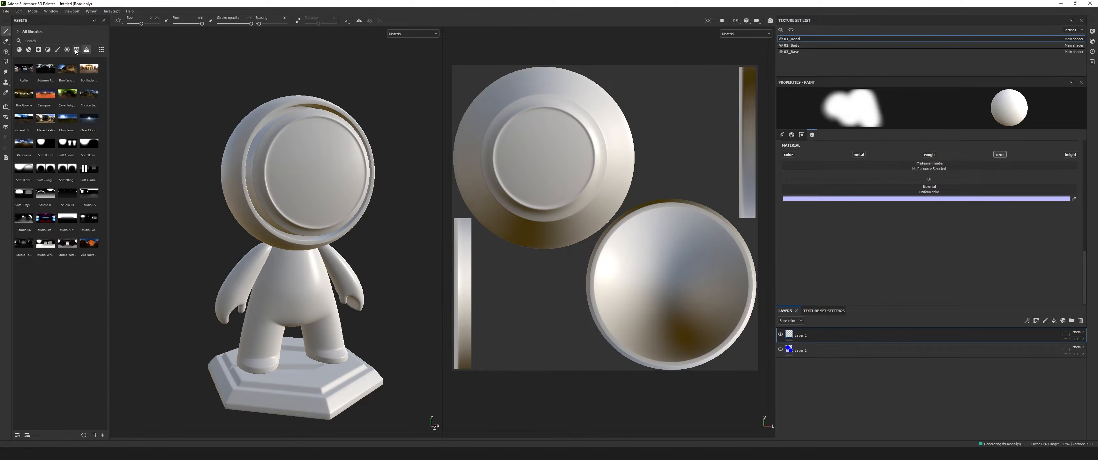
pyautogui.click(76, 50)
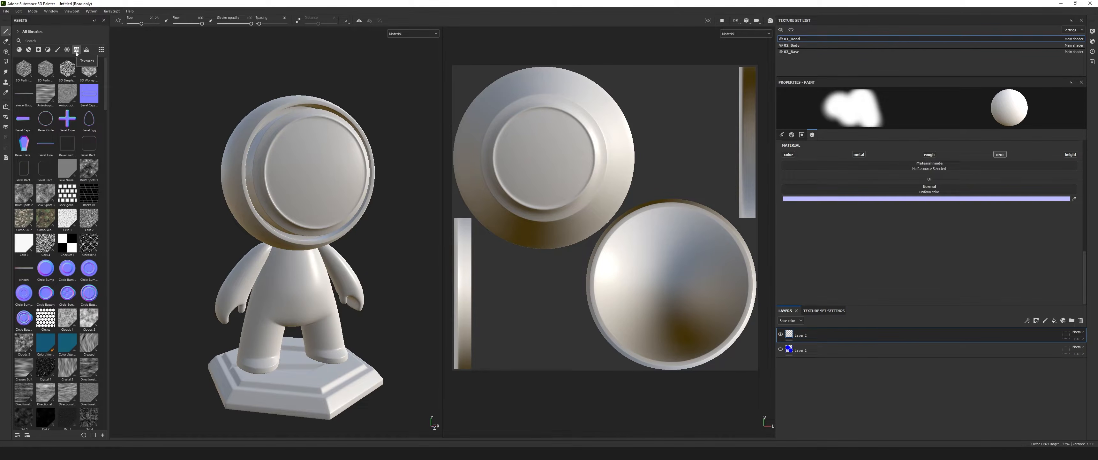
pyautogui.click(48, 42)
pyautogui.write('n')
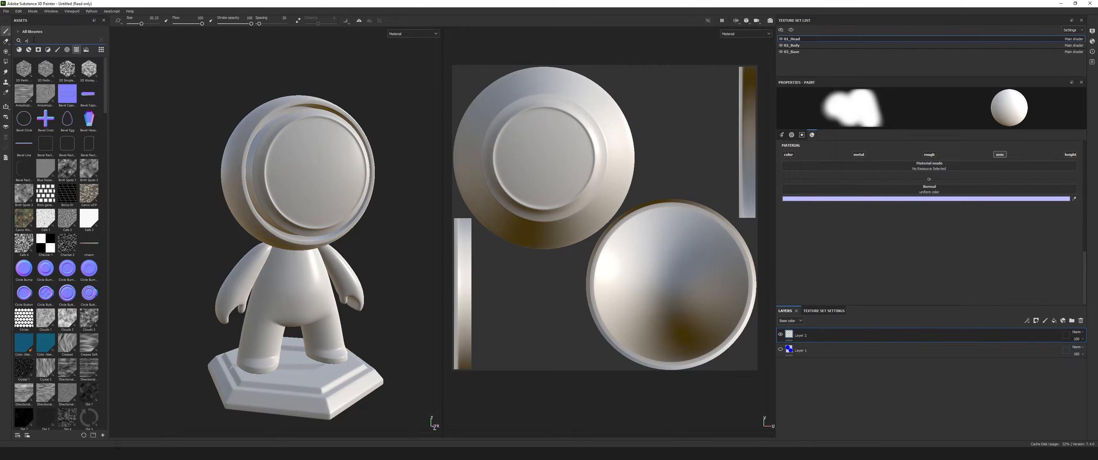
pyautogui.write('ormal')
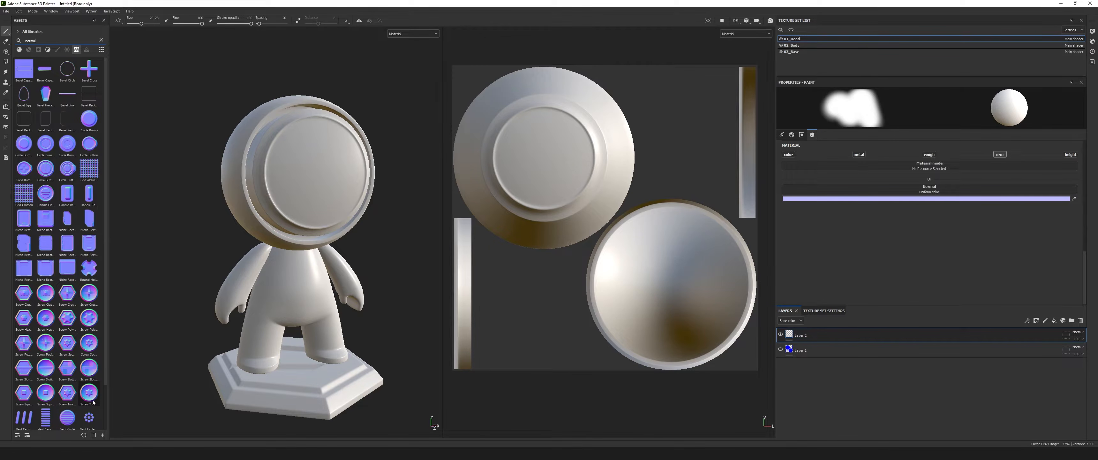
# Assign the Screw Torx Hexagon texture to the brush's normal channel and stamp it with a larger brush at the face plate's centre.
pyautogui.moveTo(66, 388); pyautogui.dragTo(923, 192)
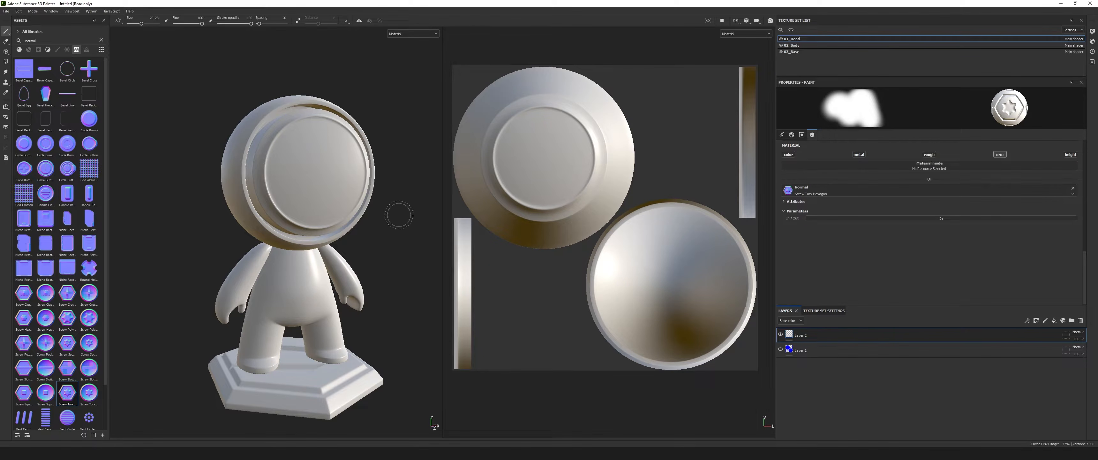
pyautogui.keyDown('alt'); pyautogui.moveTo(395, 246); pyautogui.dragTo(326, 183); pyautogui.keyUp('alt')
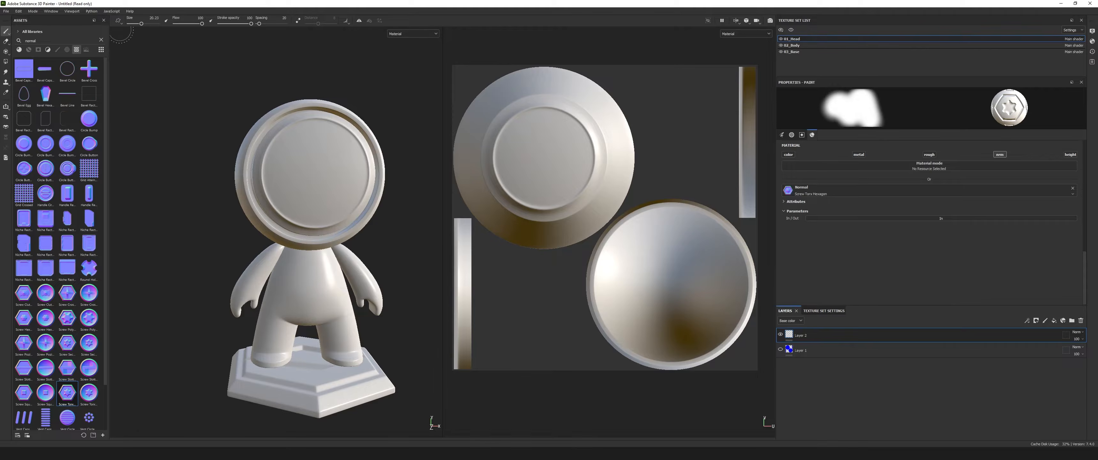
pyautogui.click(148, 24)
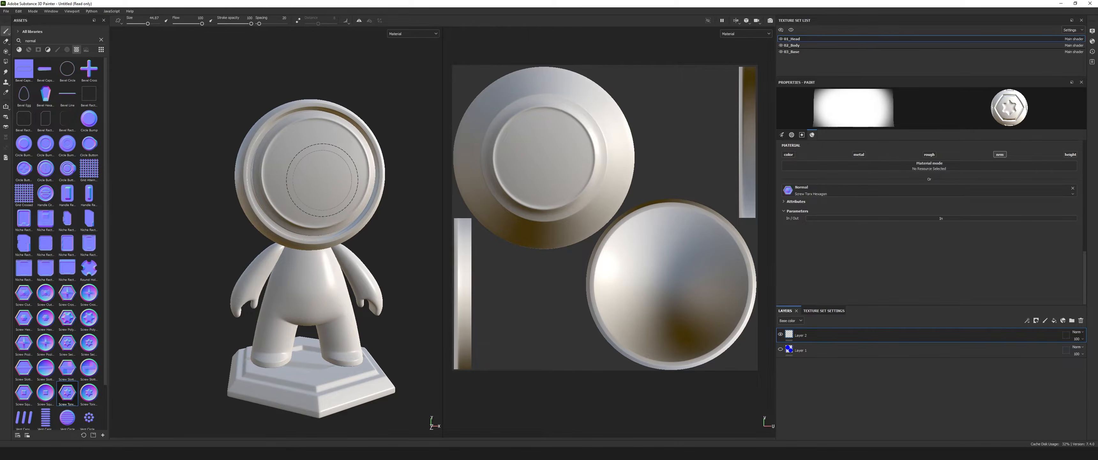
pyautogui.click(316, 172)
pyautogui.moveTo(316, 180)
pyautogui.keyDown('alt'); pyautogui.mouseDown()
pyautogui.moveTo(337, 200)
pyautogui.moveTo(316, 226)
pyautogui.mouseUp(); pyautogui.keyUp('alt')
pyautogui.scroll(2, 316, 226)
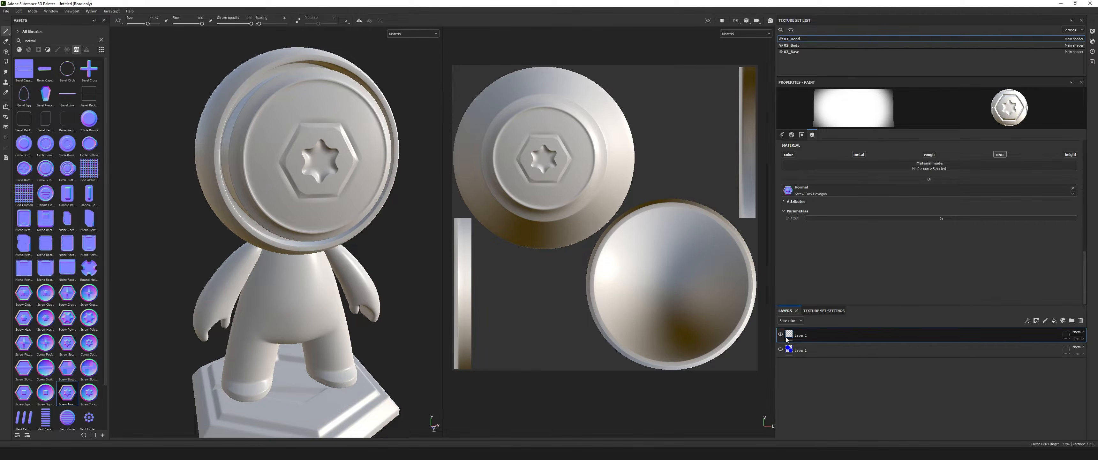
pyautogui.keyDown('alt'); pyautogui.moveTo(275, 150); pyautogui.dragTo(305, 258); pyautogui.keyUp('alt')
pyautogui.scroll(-4, 298, 267)
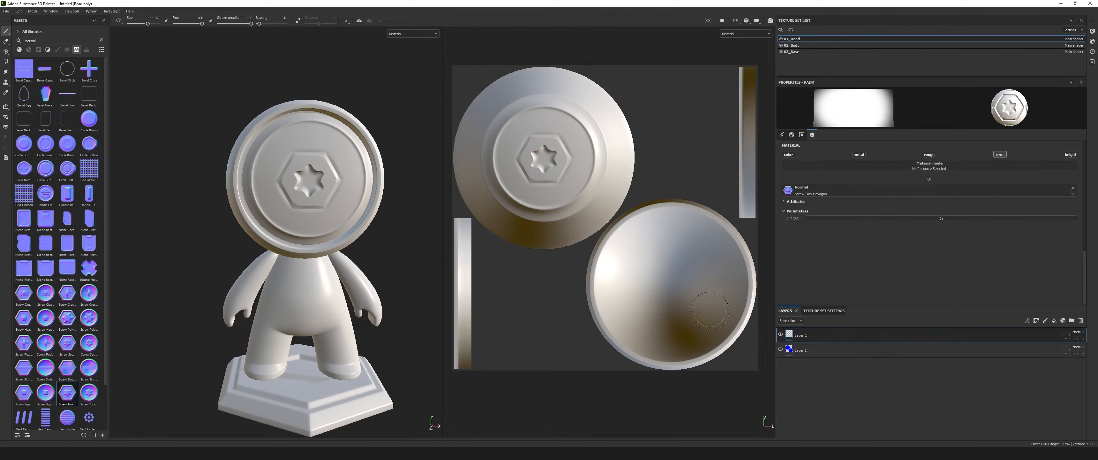
# Undo the large screw stamp on the face plate and each further trial stamp of the same size.
pyautogui.hotkey('ctrl', 'z')
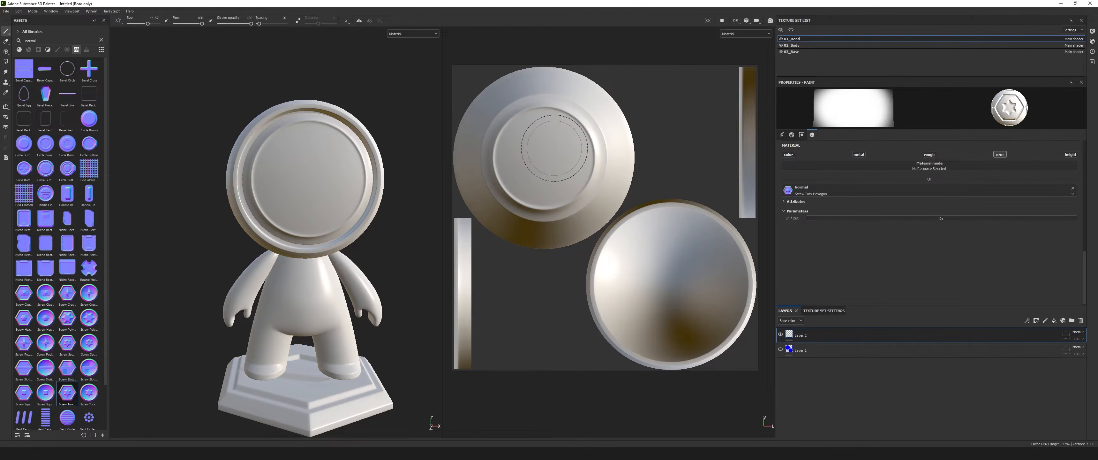
pyautogui.click(322, 167)
pyautogui.keyDown('alt'); pyautogui.moveTo(348, 241); pyautogui.dragTo(389, 256); pyautogui.keyUp('alt')
pyautogui.hotkey('ctrl', 'z')
pyautogui.click(529, 162)
pyautogui.hotkey('ctrl', 'z')
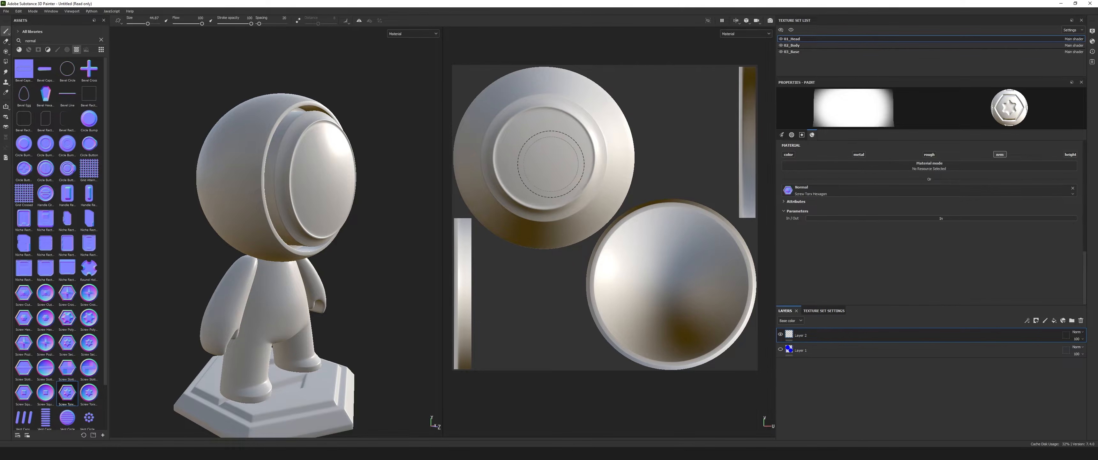
pyautogui.click(532, 161)
pyautogui.scroll(3, 537, 159)
pyautogui.hotkey('ctrl', 'z')
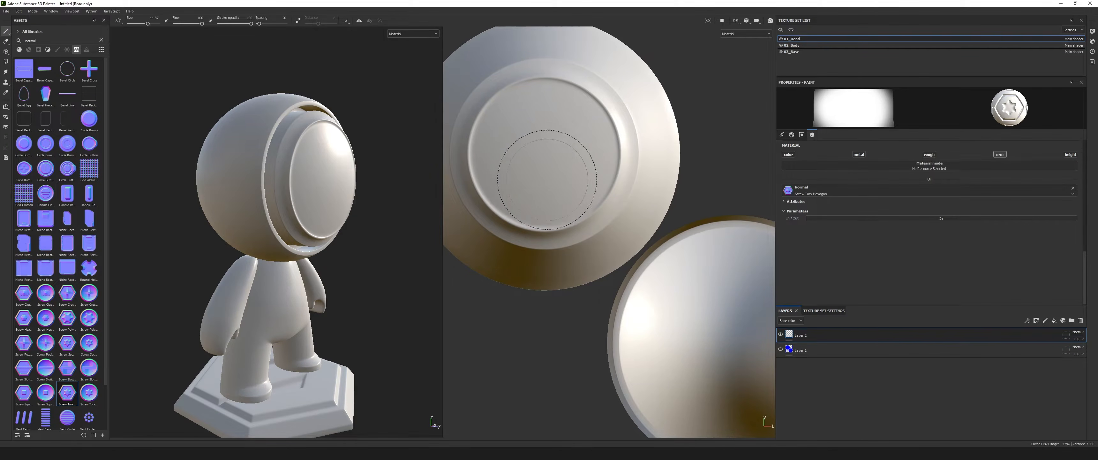
pyautogui.scroll(-3, 560, 195)
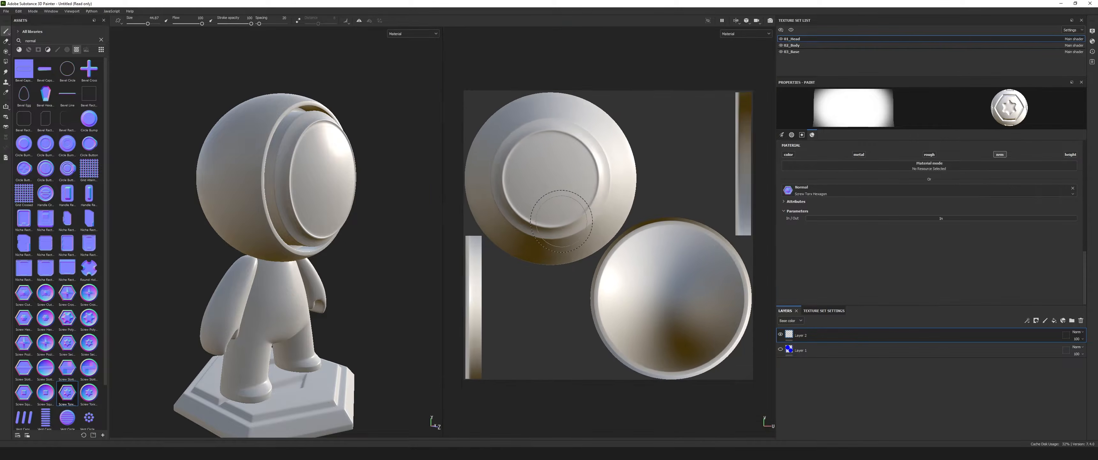
pyautogui.scroll(2, 556, 187)
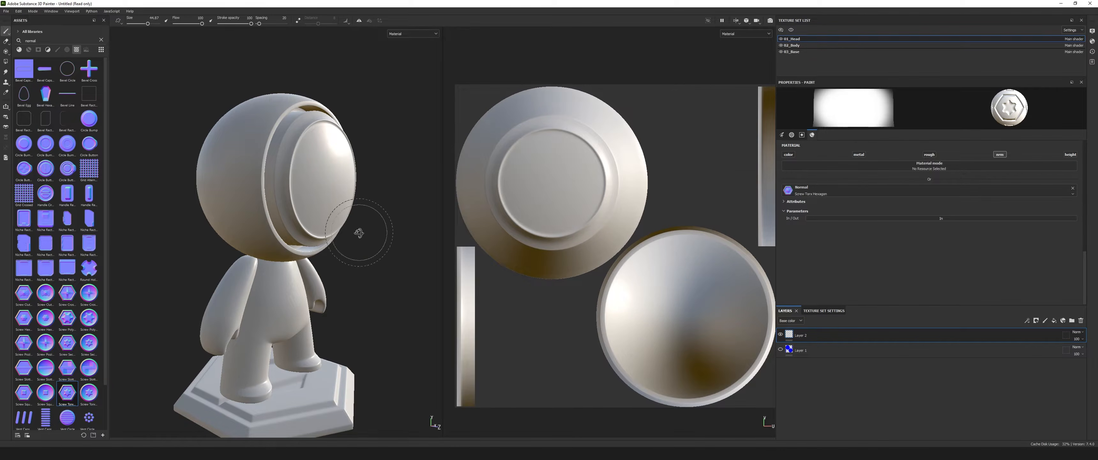
# Shrink the brush and stamp small screws along the left and lower rim of the face plate.
pyautogui.moveTo(147, 24); pyautogui.dragTo(135, 25)
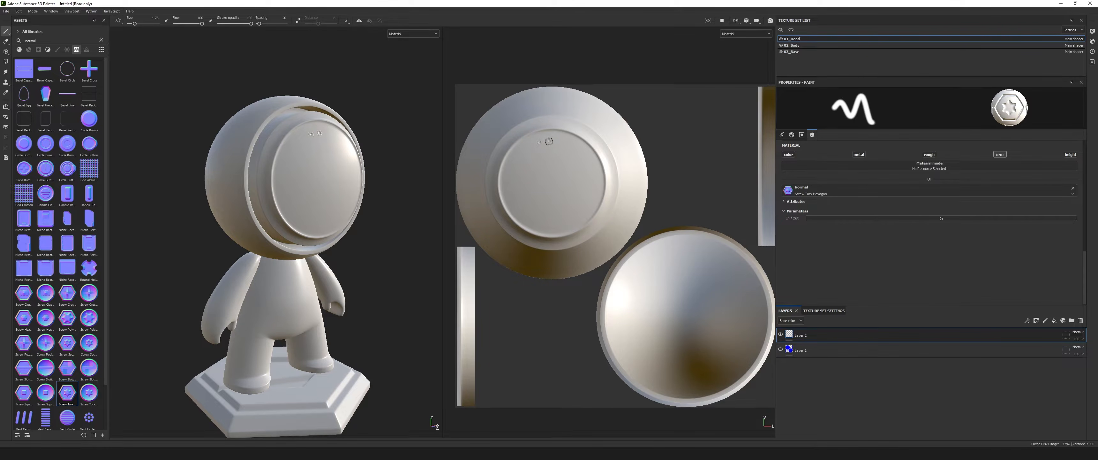
pyautogui.scroll(5, 326, 171)
pyautogui.click(261, 130)
pyautogui.click(243, 145)
pyautogui.click(222, 158)
pyautogui.click(203, 182)
pyautogui.click(198, 209)
pyautogui.click(194, 233)
pyautogui.click(198, 267)
pyautogui.click(207, 294)
pyautogui.click(218, 333)
pyautogui.click(281, 376)
pyautogui.click(299, 376)
pyautogui.click(324, 377)
pyautogui.click(341, 376)
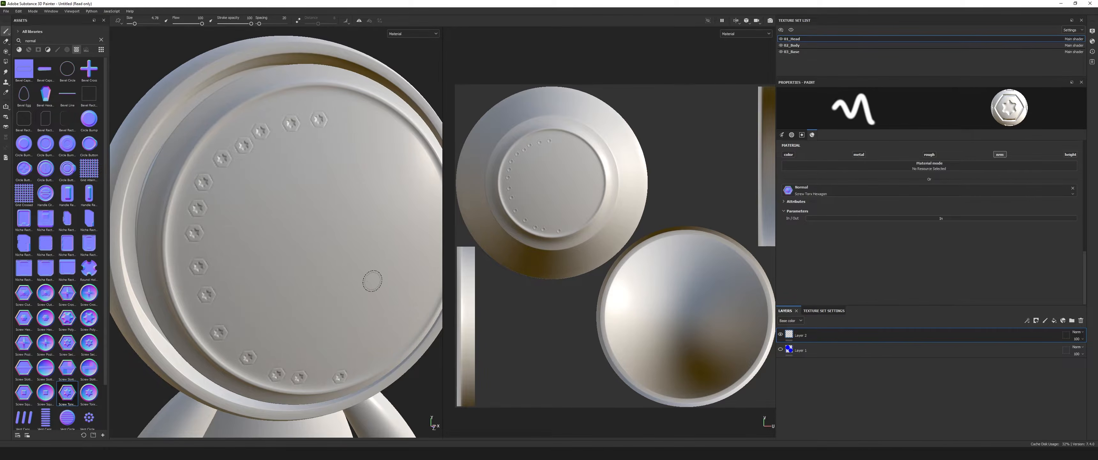
# Complete the ring of small screws along the upper and right rim of the face plate.
pyautogui.scroll(-3, 372, 282)
pyautogui.click(291, 137)
pyautogui.click(310, 143)
pyautogui.click(321, 152)
pyautogui.click(340, 173)
pyautogui.click(335, 161)
pyautogui.click(348, 196)
pyautogui.click(354, 229)
pyautogui.click(357, 265)
pyautogui.click(350, 253)
pyautogui.click(335, 285)
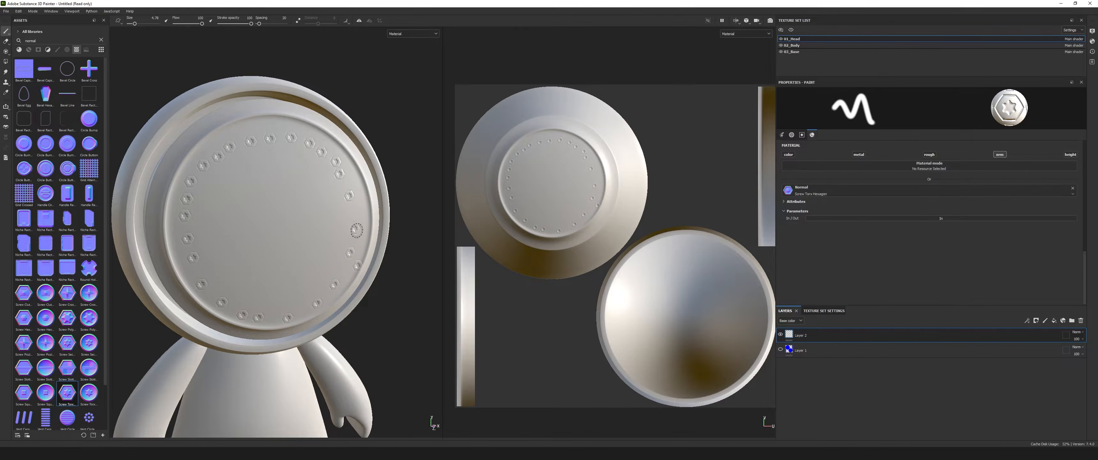
# Switch the brush from the normal channel to the height channel only.
pyautogui.scroll(-6, 365, 231)
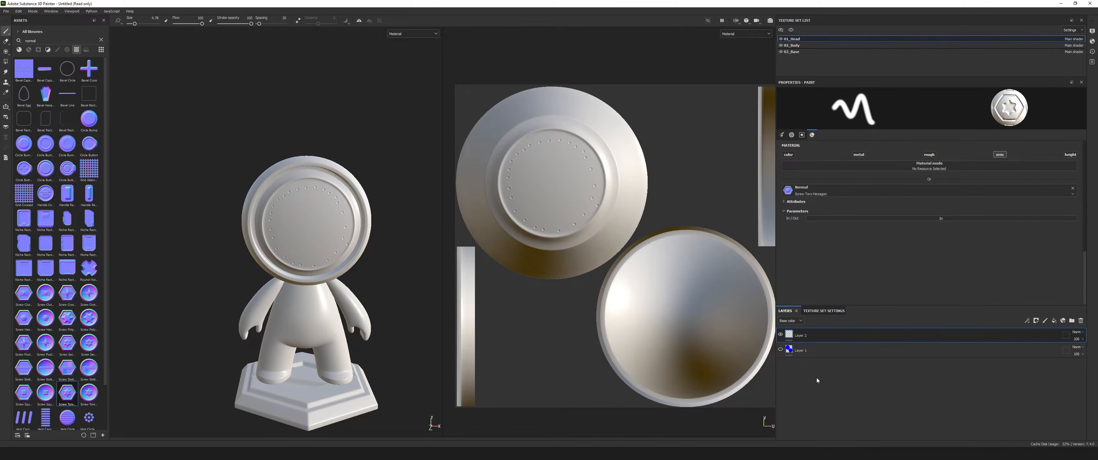
pyautogui.keyDown('alt'); pyautogui.moveTo(301, 258); pyautogui.dragTo(324, 241); pyautogui.keyUp('alt')
pyautogui.scroll(3, 324, 241)
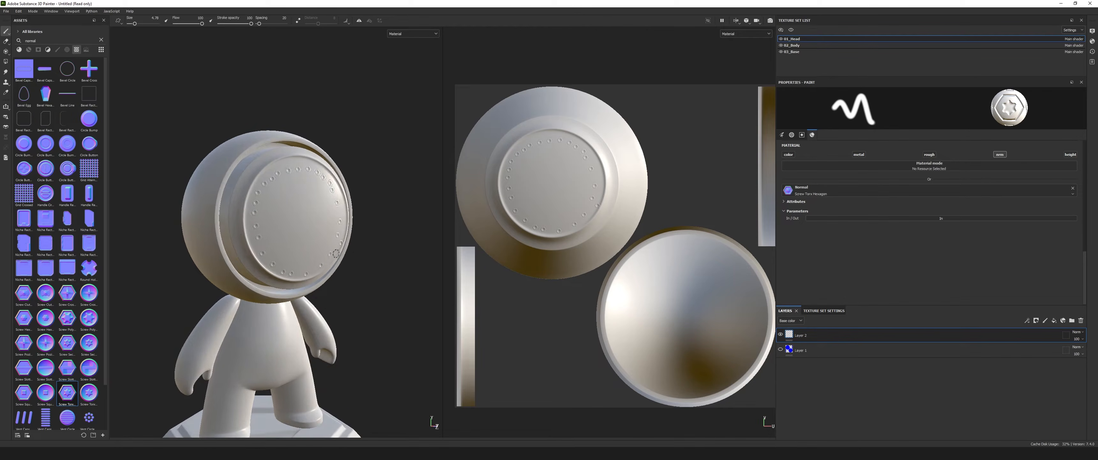
pyautogui.keyDown('alt'); pyautogui.moveTo(335, 251); pyautogui.dragTo(351, 228, button='middle'); pyautogui.keyUp('alt')
pyautogui.keyDown('alt'); pyautogui.moveTo(348, 231); pyautogui.dragTo(340, 234); pyautogui.keyUp('alt')
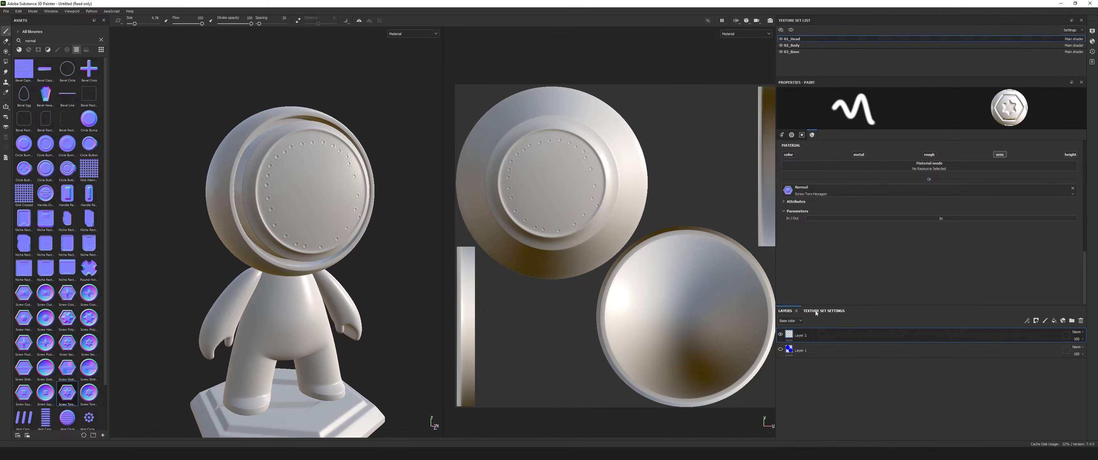
pyautogui.click(1000, 155)
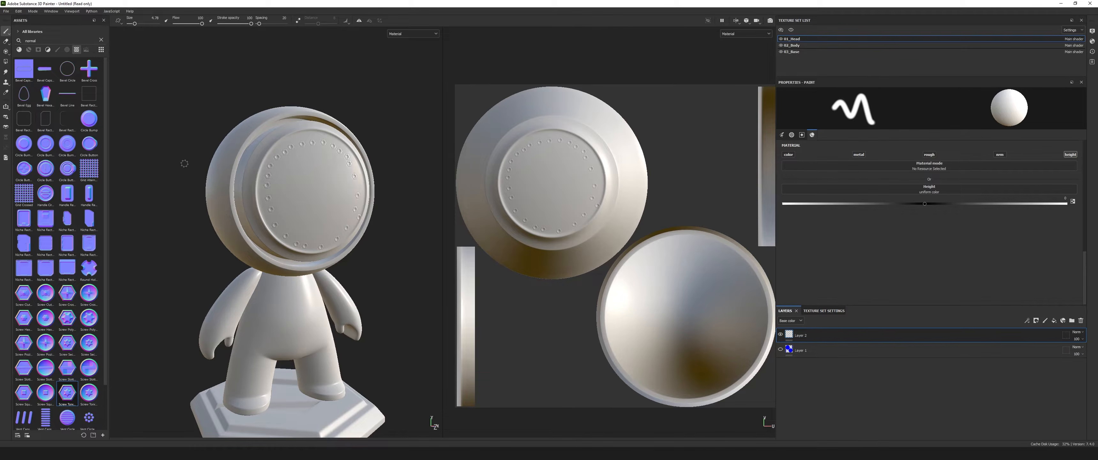
pyautogui.keyDown('alt'); pyautogui.moveTo(323, 249); pyautogui.dragTo(332, 242); pyautogui.keyUp('alt')
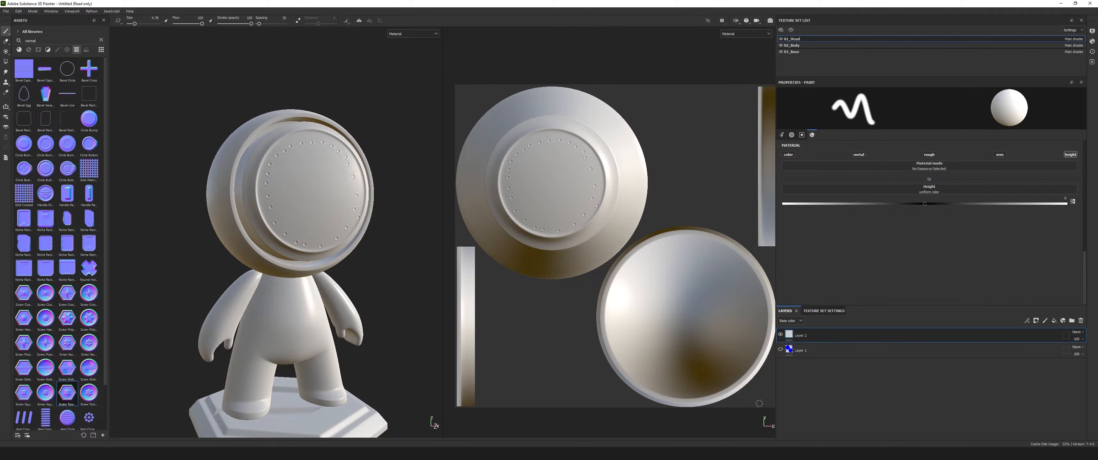
# Hide Layer 2 and add a new paint layer named Displacement_Height.
pyautogui.click(780, 334)
pyautogui.click(1046, 320)
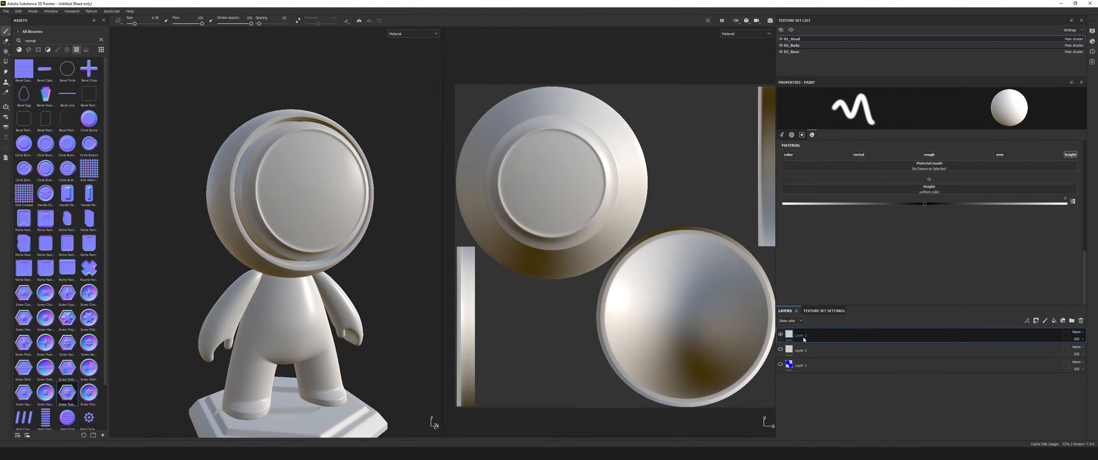
pyautogui.write('Dis')
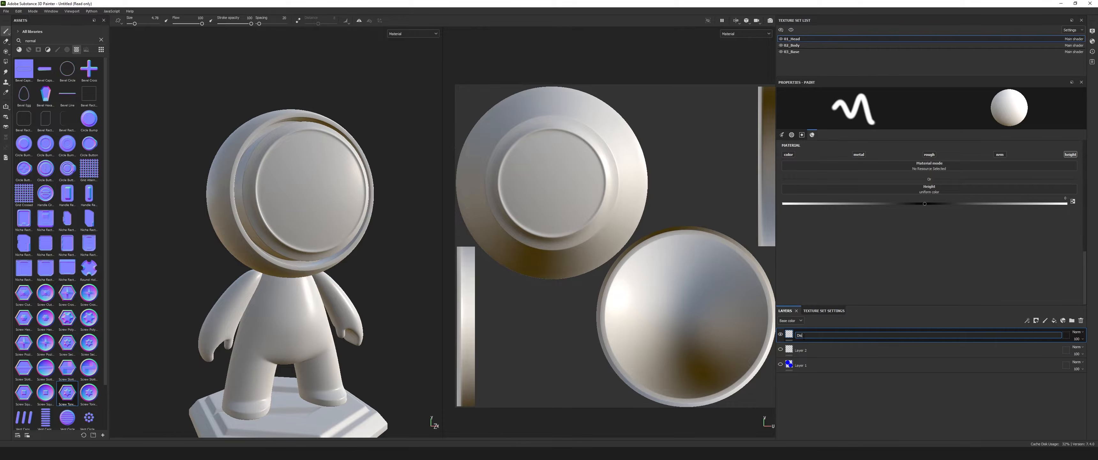
pyautogui.write('placement_Height')
pyautogui.press('Return')
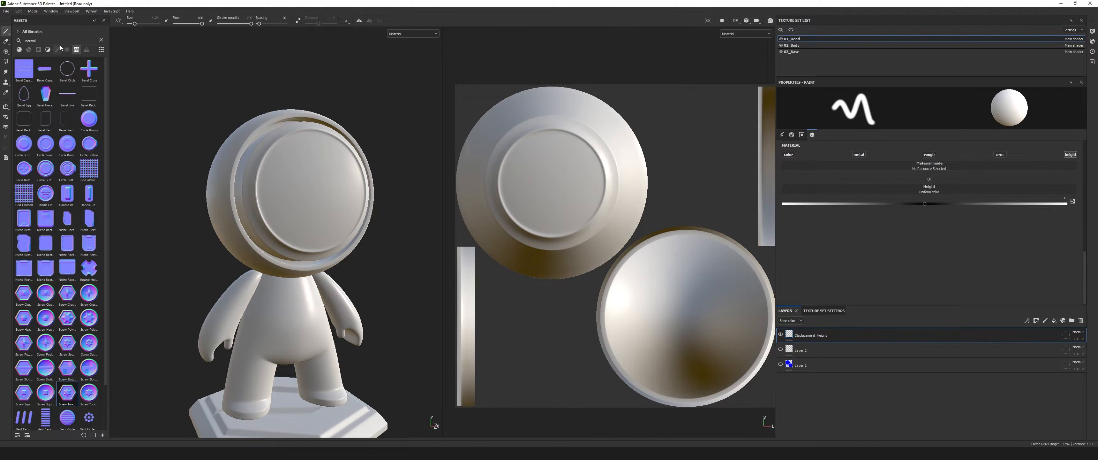
# Filter the textures by "hei" and assign Fabric Diagonal Diamond to the brush's height channel.
pyautogui.moveTo(80, 41); pyautogui.dragTo(8, 42)
pyautogui.write('hei')
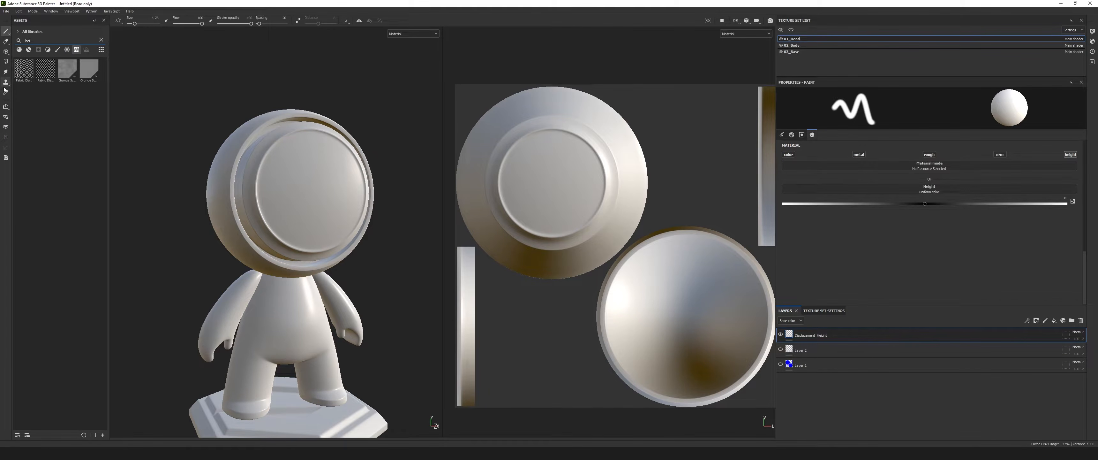
pyautogui.moveTo(27, 73); pyautogui.dragTo(939, 188)
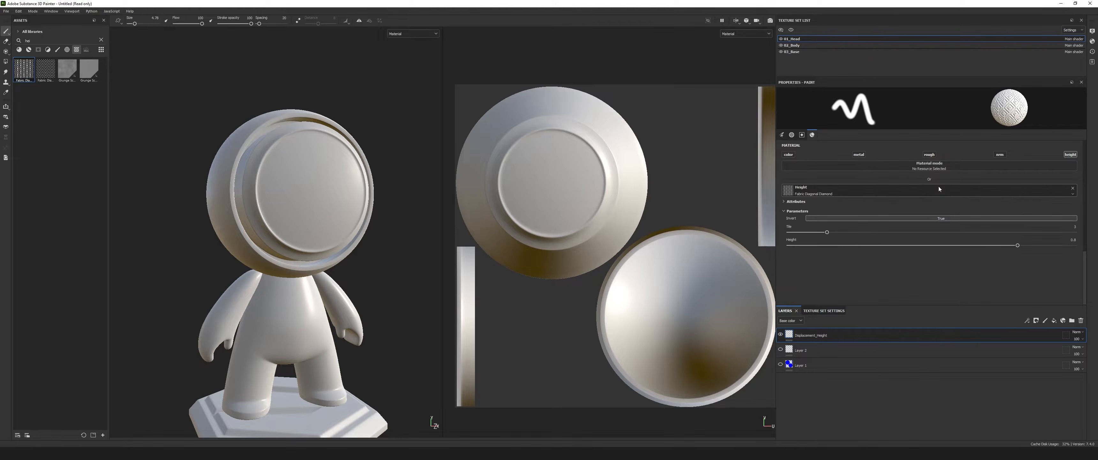
# Try stamping the fabric height texture with a larger brush at the face plate's centre, and undo it.
pyautogui.moveTo(139, 25); pyautogui.dragTo(146, 24)
pyautogui.moveTo(329, 82)
pyautogui.keyDown('alt'); pyautogui.mouseDown()
pyautogui.moveTo(315, 81)
pyautogui.moveTo(350, 103)
pyautogui.moveTo(351, 118)
pyautogui.mouseUp(); pyautogui.keyUp('alt')
pyautogui.click(304, 201)
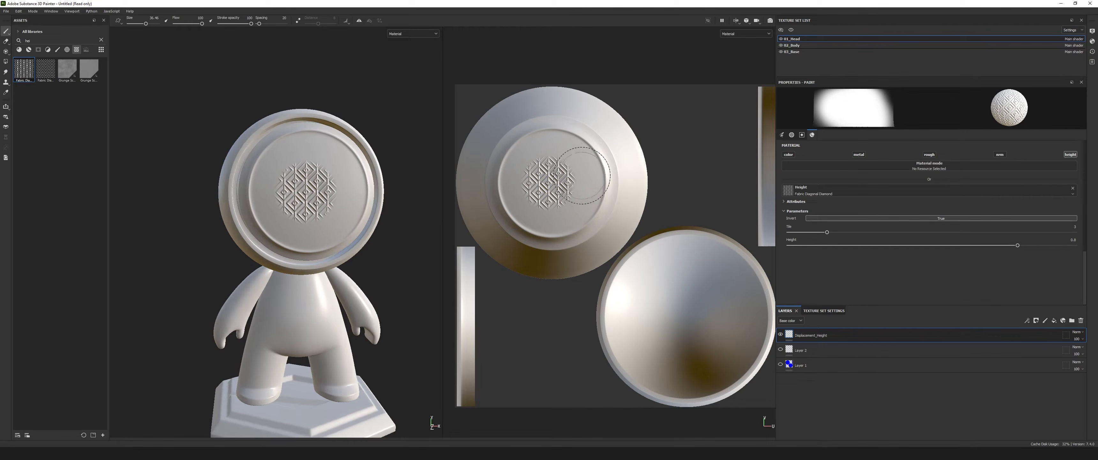
pyautogui.hotkey('ctrl', 'z')
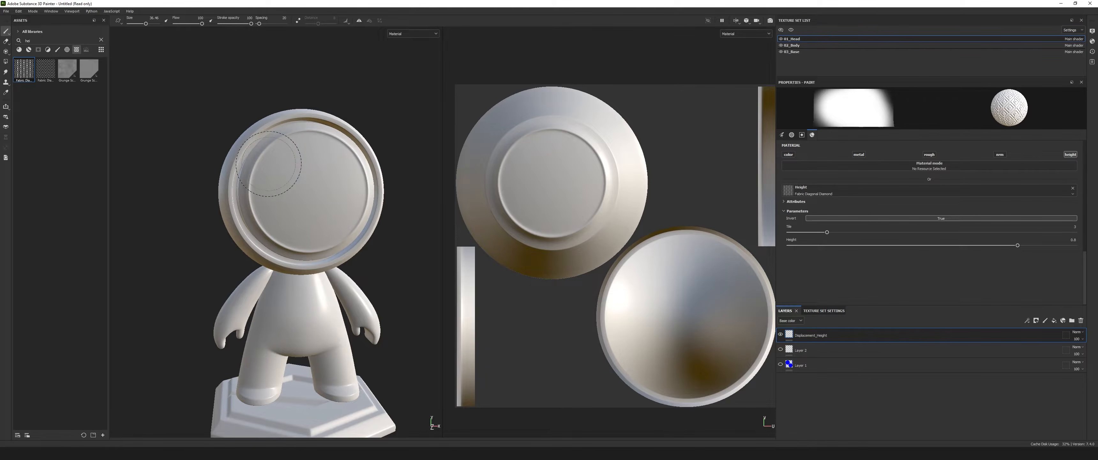
# Stamp the fabric height texture with a slightly smaller brush in a ring of patches around the face plate.
pyautogui.scroll(2, 294, 160)
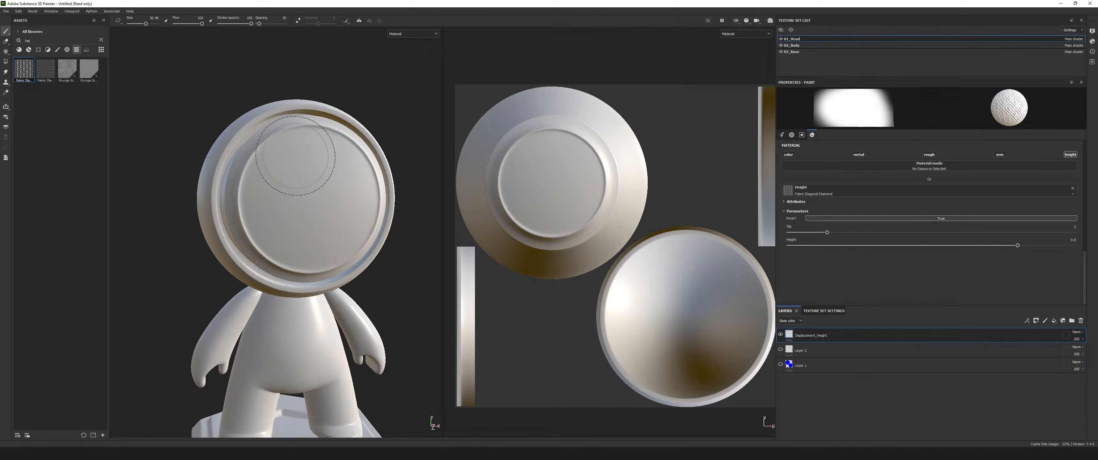
pyautogui.scroll(2, 295, 156)
pyautogui.moveTo(146, 23); pyautogui.dragTo(142, 24)
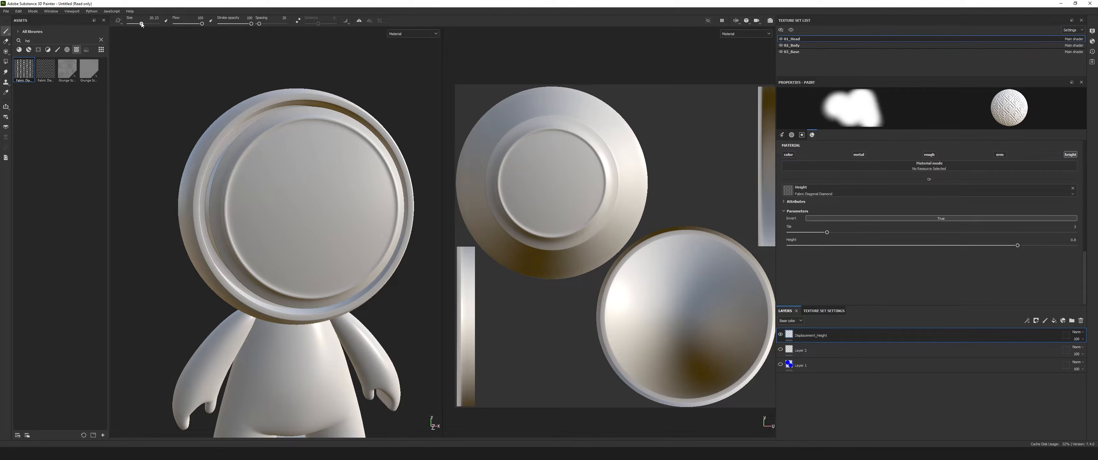
pyautogui.click(303, 147)
pyautogui.click(354, 168)
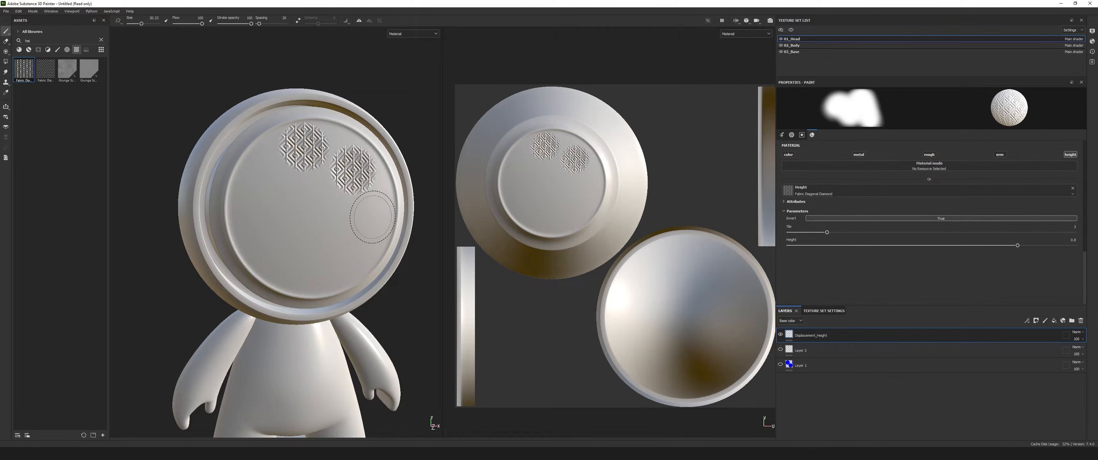
pyautogui.click(373, 217)
pyautogui.click(343, 257)
pyautogui.click(281, 256)
pyautogui.click(262, 216)
pyautogui.click(264, 184)
pyautogui.scroll(-2, 304, 209)
pyautogui.keyDown('alt'); pyautogui.moveTo(305, 210); pyautogui.dragTo(337, 231); pyautogui.keyUp('alt')
# Undo all the fabric height stamps on the face plate.
pyautogui.hotkey('ctrl', 'z')
pyautogui.hotkey('ctrl', 'z')
pyautogui.hotkey('ctrl', 'z')
pyautogui.hotkey('ctrl', 'z')
pyautogui.hotkey('ctrl', 'z')
pyautogui.hotkey('ctrl', 'z')
pyautogui.hotkey('ctrl', 'z')
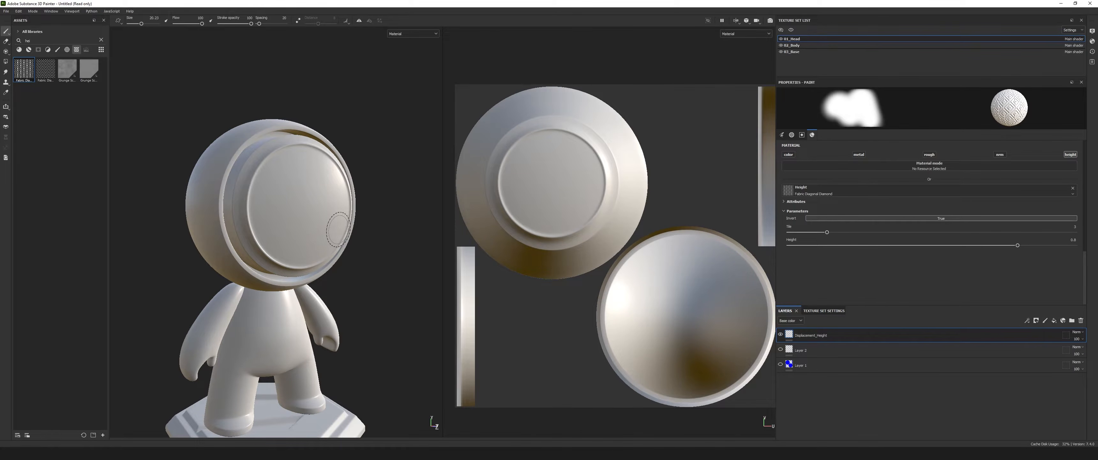
pyautogui.keyDown('alt'); pyautogui.moveTo(321, 235); pyautogui.dragTo(336, 208, button='middle'); pyautogui.keyUp('alt')
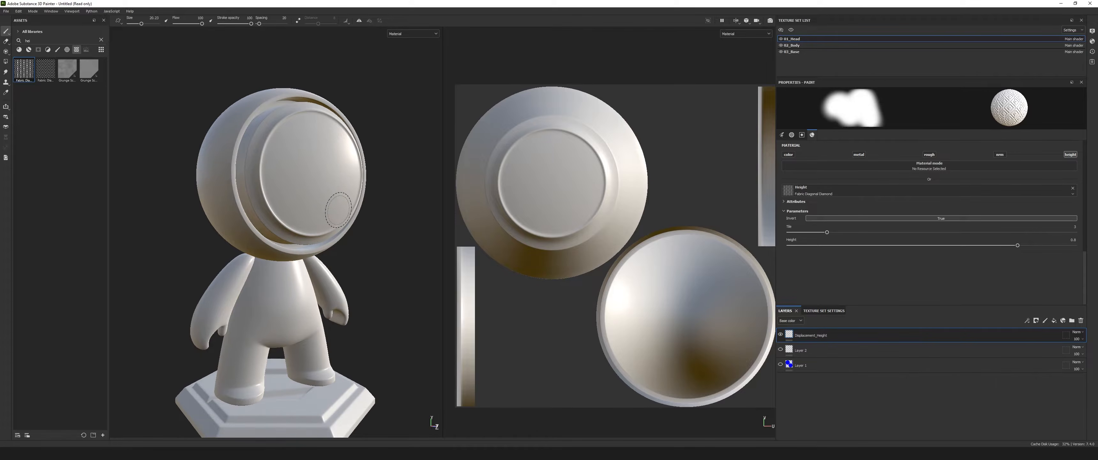
pyautogui.keyDown('alt'); pyautogui.moveTo(336, 209); pyautogui.dragTo(323, 211); pyautogui.keyUp('alt')
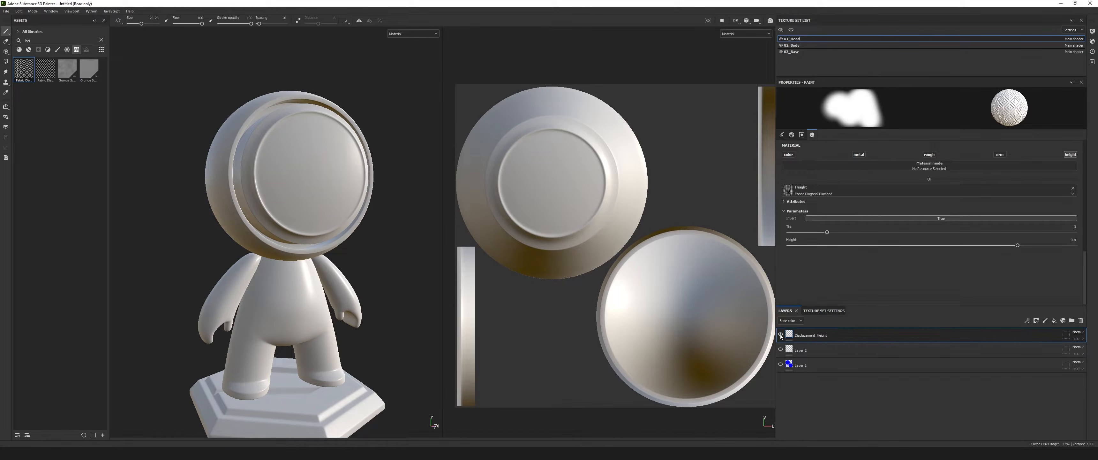
# Turn off the height channel, toggle color on and off, and enable all five brush channels together.
pyautogui.click(1069, 155)
pyautogui.click(788, 154)
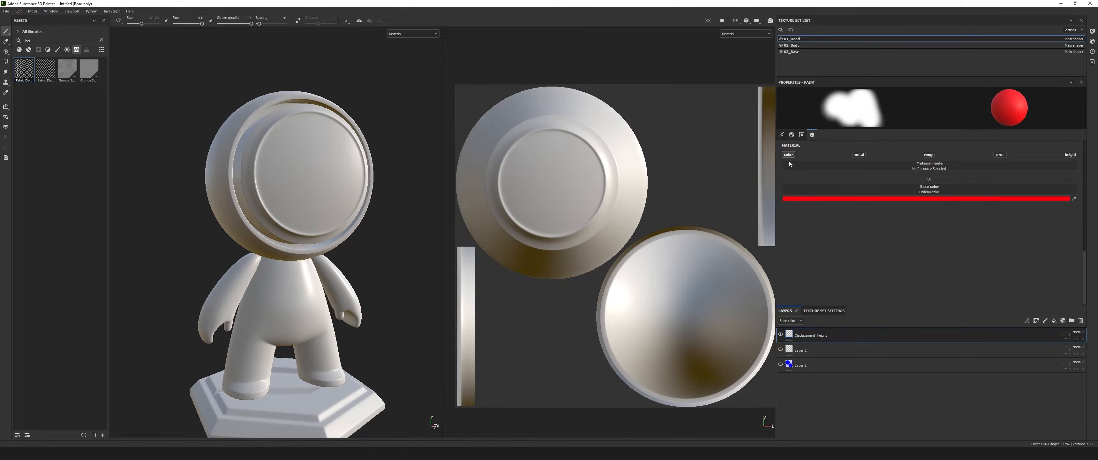
pyautogui.click(788, 154)
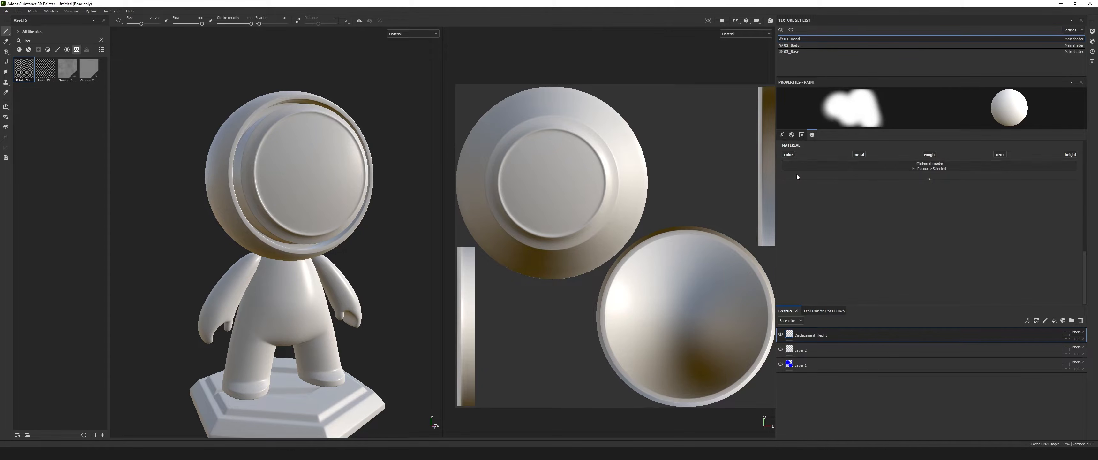
pyautogui.click(788, 154)
pyautogui.click(859, 154)
pyautogui.click(929, 154)
pyautogui.click(1000, 154)
pyautogui.click(1071, 154)
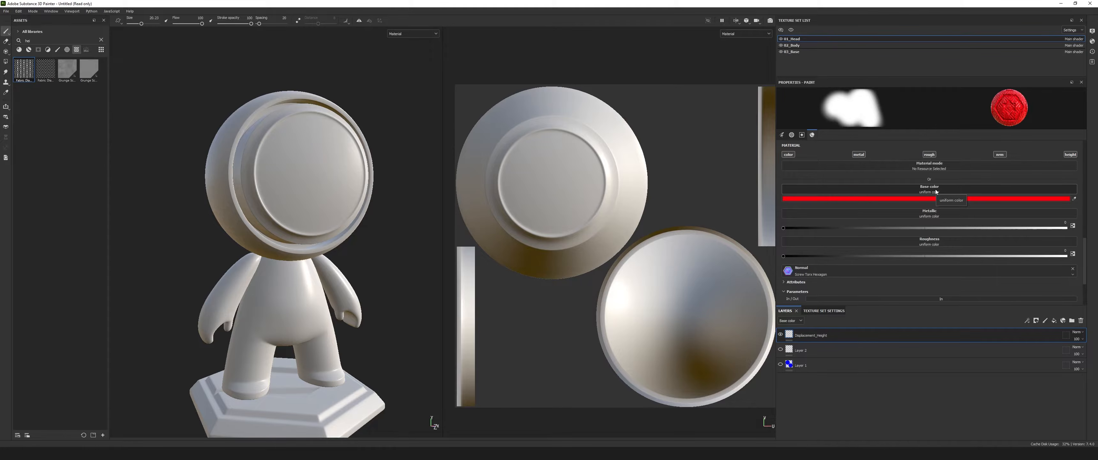
# Isolate the brush's color, metallic, roughness, normal and height channels one after another.
pyautogui.keyDown('alt'); pyautogui.click(788, 155); pyautogui.keyUp('alt')
pyautogui.keyDown('alt'); pyautogui.click(859, 154); pyautogui.keyUp('alt')
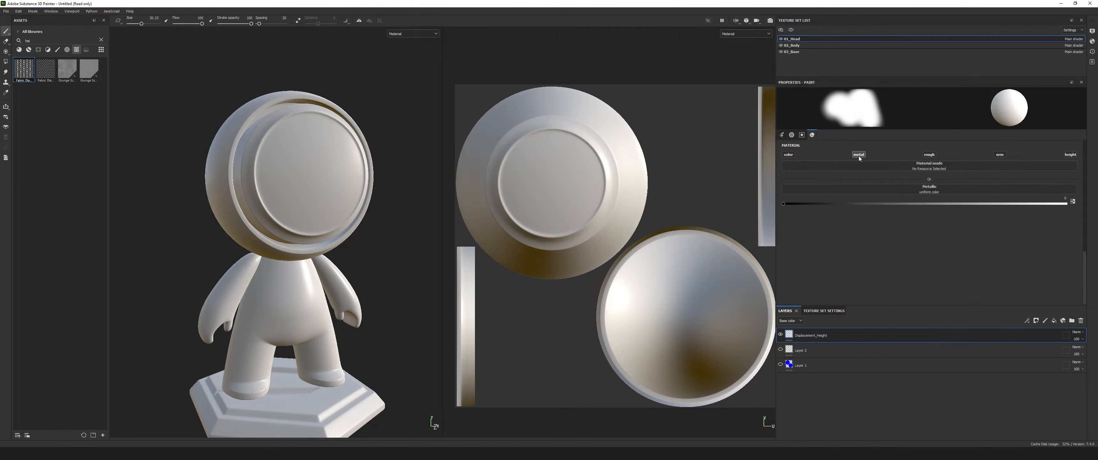
pyautogui.keyDown('alt'); pyautogui.click(929, 154); pyautogui.keyUp('alt')
pyautogui.keyDown('alt'); pyautogui.click(999, 154); pyautogui.keyUp('alt')
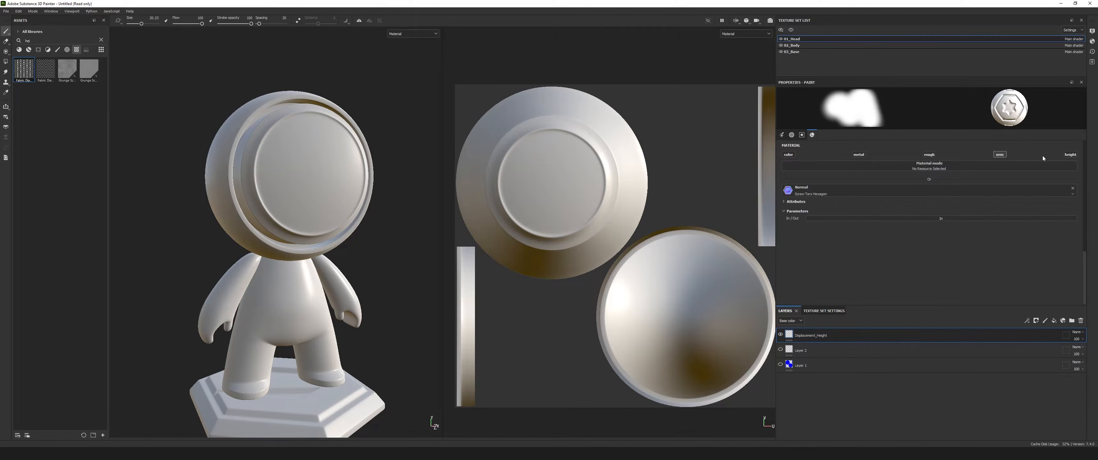
pyautogui.keyDown('alt'); pyautogui.click(1073, 155); pyautogui.keyUp('alt')
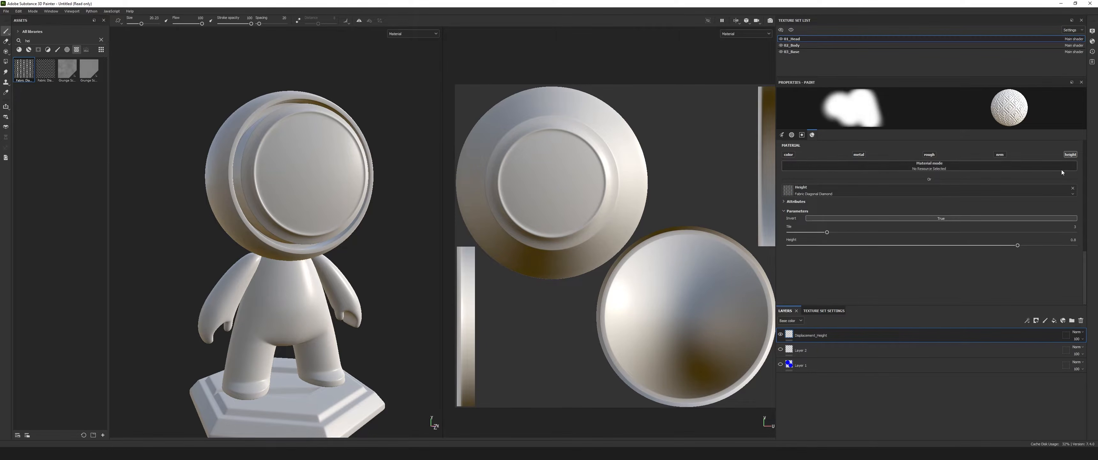
# Paint a red stroke on the face plate with only color enabled, and another stroke with only height enabled.
pyautogui.keyDown('alt'); pyautogui.click(789, 155); pyautogui.keyUp('alt')
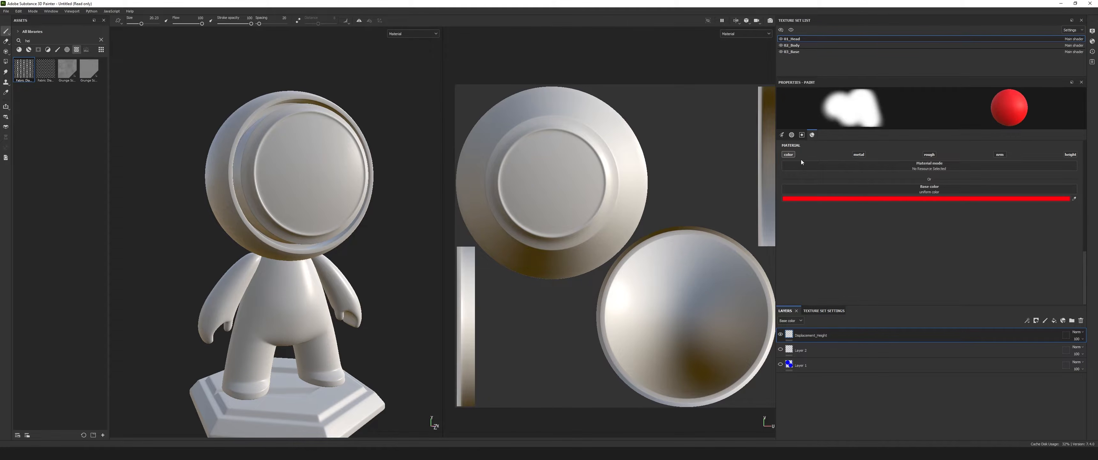
pyautogui.moveTo(293, 155); pyautogui.dragTo(317, 201)
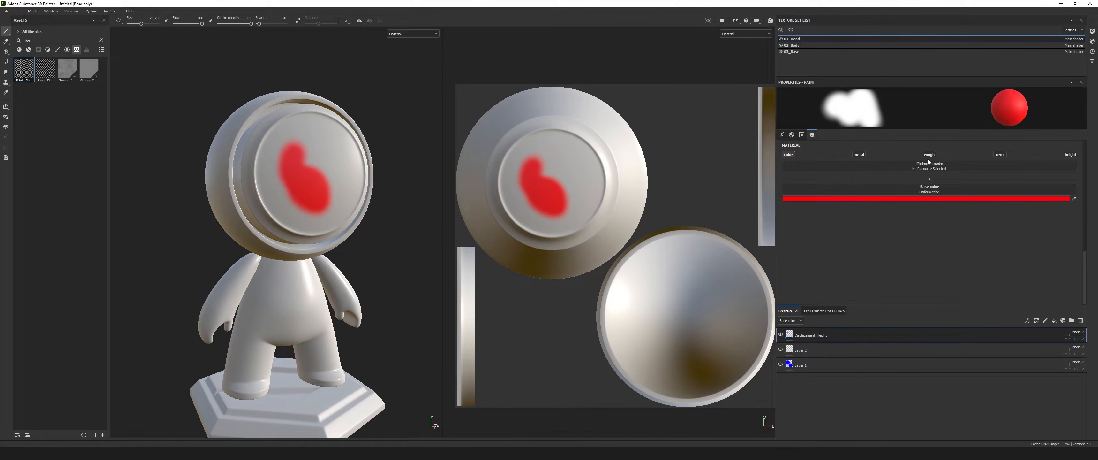
pyautogui.keyDown('alt'); pyautogui.click(1070, 155); pyautogui.keyUp('alt')
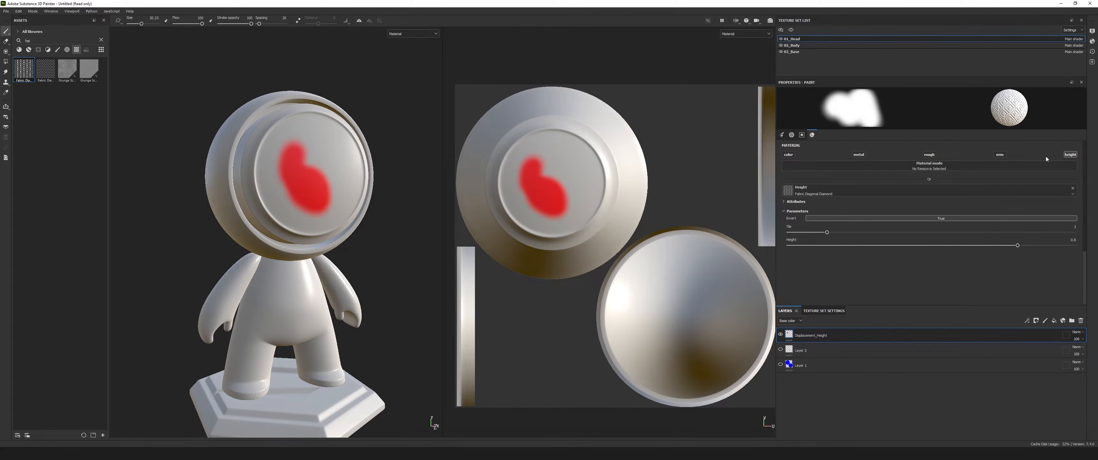
pyautogui.moveTo(319, 145)
pyautogui.mouseDown()
pyautogui.moveTo(269, 180)
pyautogui.moveTo(324, 140)
pyautogui.moveTo(277, 205)
pyautogui.moveTo(341, 173)
pyautogui.mouseUp()
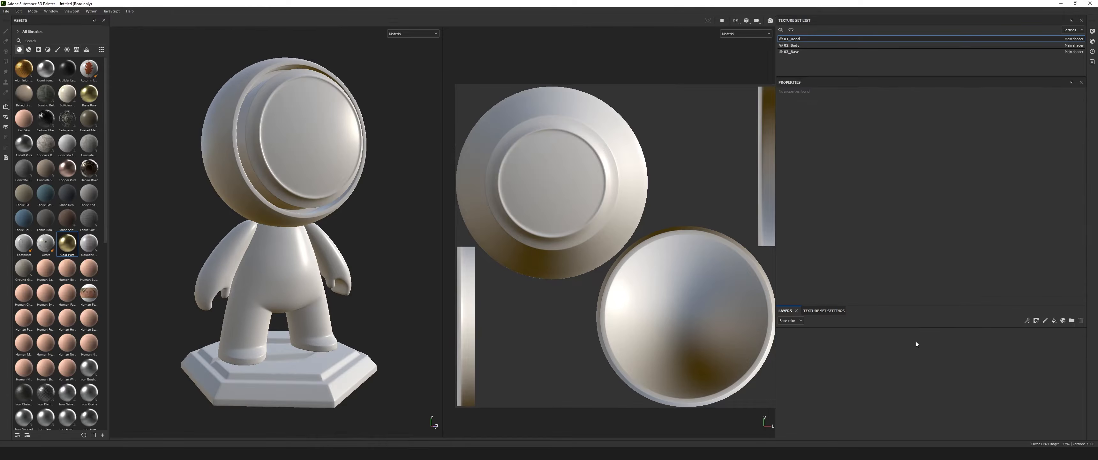
# Add a fill layer to the head texture set and set its base color to bright red.
pyautogui.click(1054, 321)
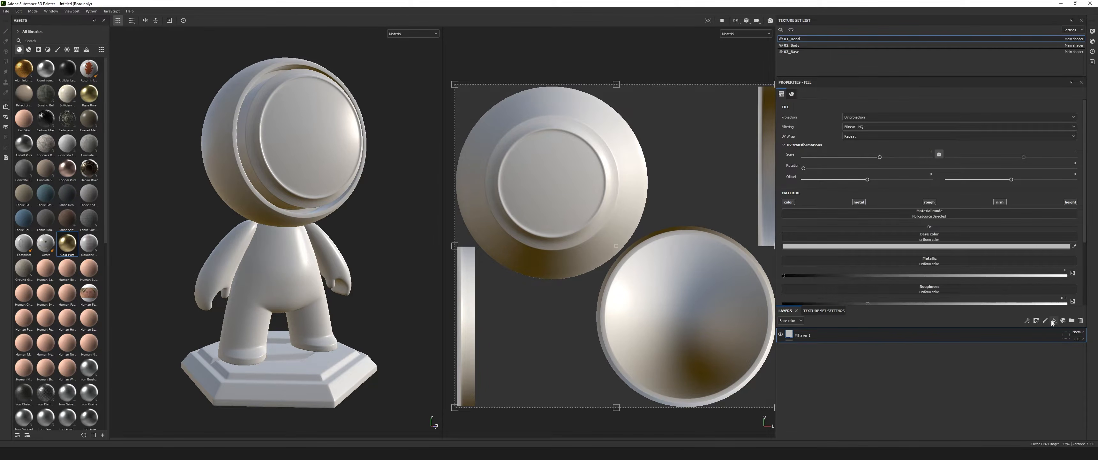
pyautogui.scroll(-2, 845, 215)
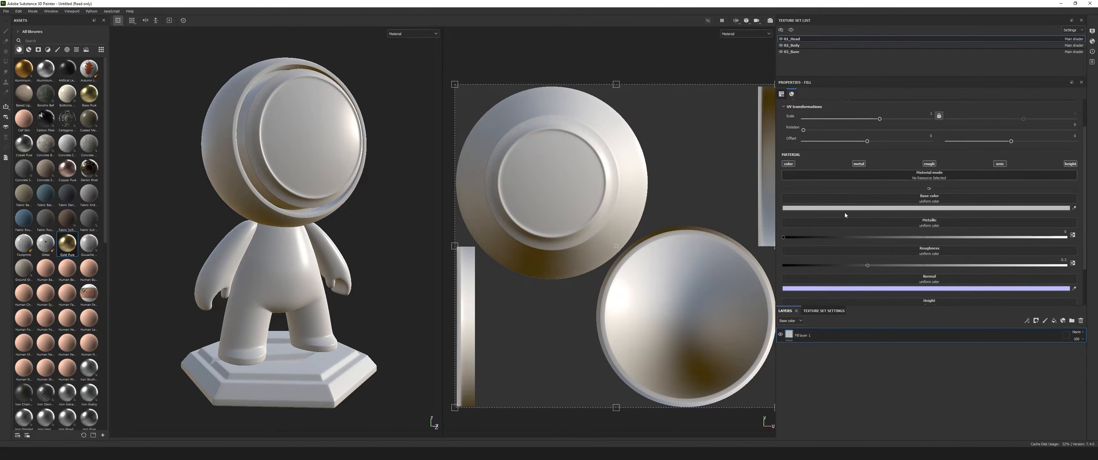
pyautogui.scroll(-3, 1032, 213)
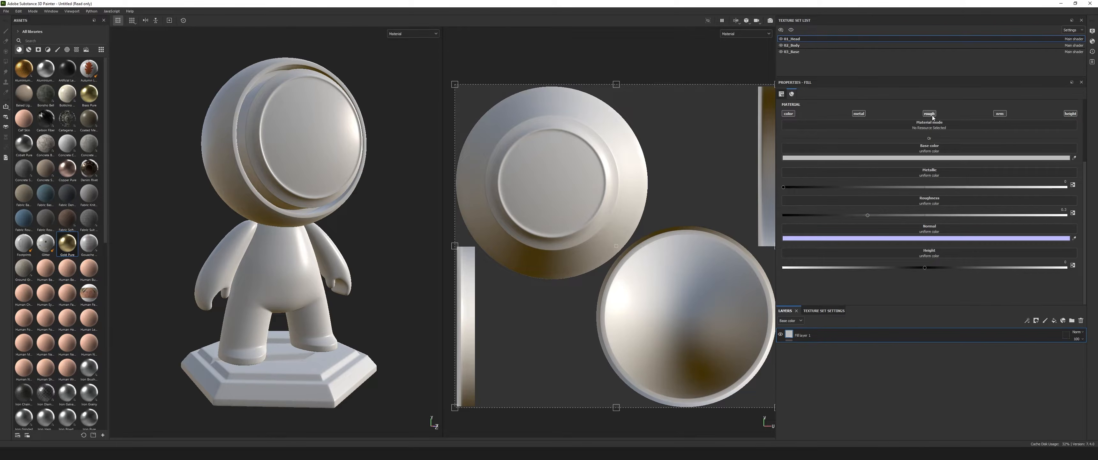
pyautogui.click(937, 158)
pyautogui.click(1013, 172)
pyautogui.click(927, 368)
pyautogui.click(1023, 161)
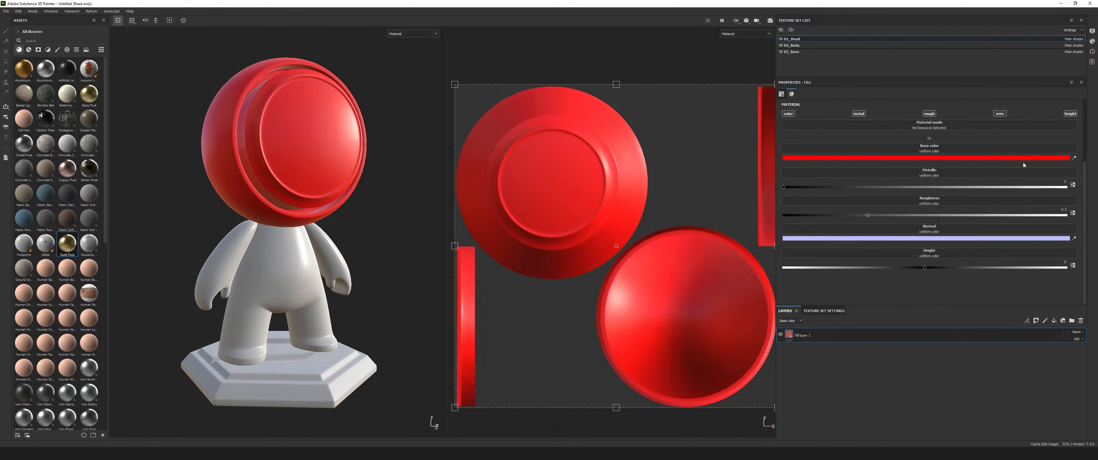
pyautogui.moveTo(361, 257)
pyautogui.keyDown('alt'); pyautogui.mouseDown()
pyautogui.moveTo(230, 242)
pyautogui.moveTo(363, 258)
pyautogui.mouseUp(); pyautogui.keyUp('alt')
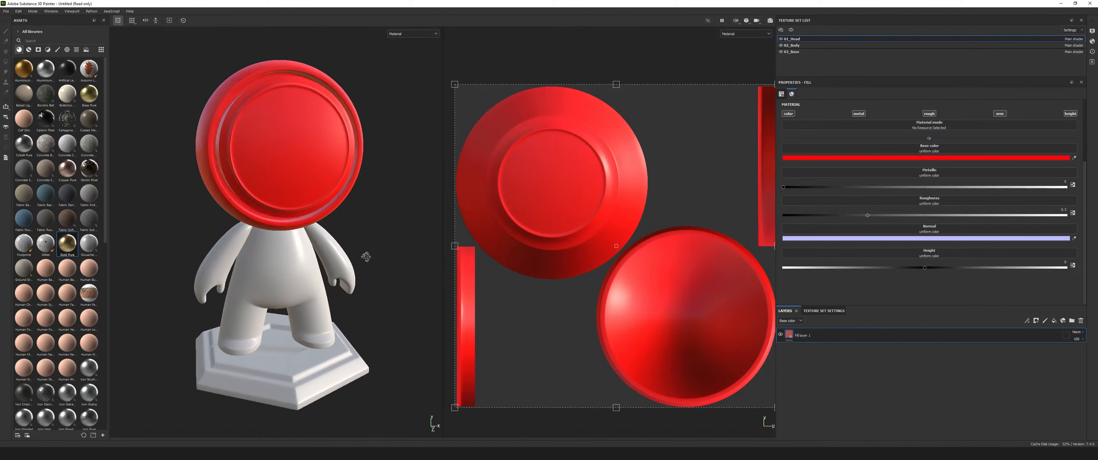
# Darken the red base color of the fill layer slightly.
pyautogui.click(1019, 160)
pyautogui.moveTo(961, 189); pyautogui.dragTo(1001, 188)
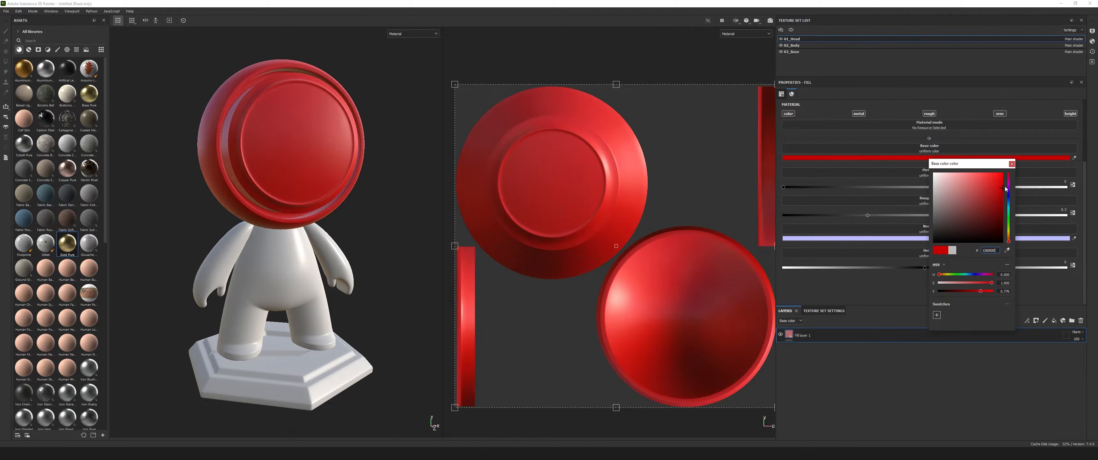
pyautogui.click(1011, 163)
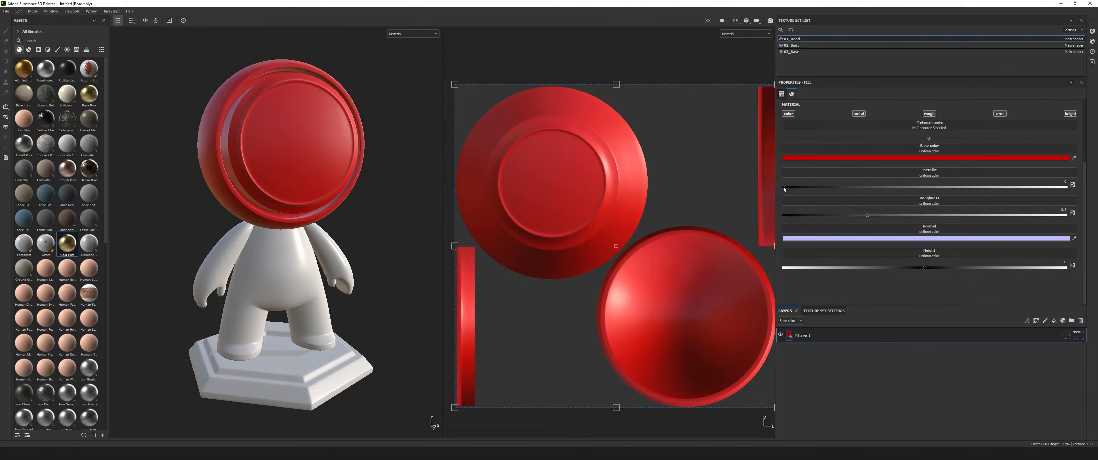
# Raise the fill layer's metallic value to the maximum and inspect the head from other angles.
pyautogui.moveTo(833, 190); pyautogui.dragTo(1085, 190)
pyautogui.keyDown('alt'); pyautogui.moveTo(294, 216); pyautogui.dragTo(361, 213); pyautogui.keyUp('alt')
pyautogui.keyDown('alt'); pyautogui.moveTo(361, 213); pyautogui.dragTo(376, 239, button='middle'); pyautogui.keyUp('alt')
pyautogui.keyDown('alt'); pyautogui.moveTo(377, 240); pyautogui.dragTo(367, 228); pyautogui.keyUp('alt')
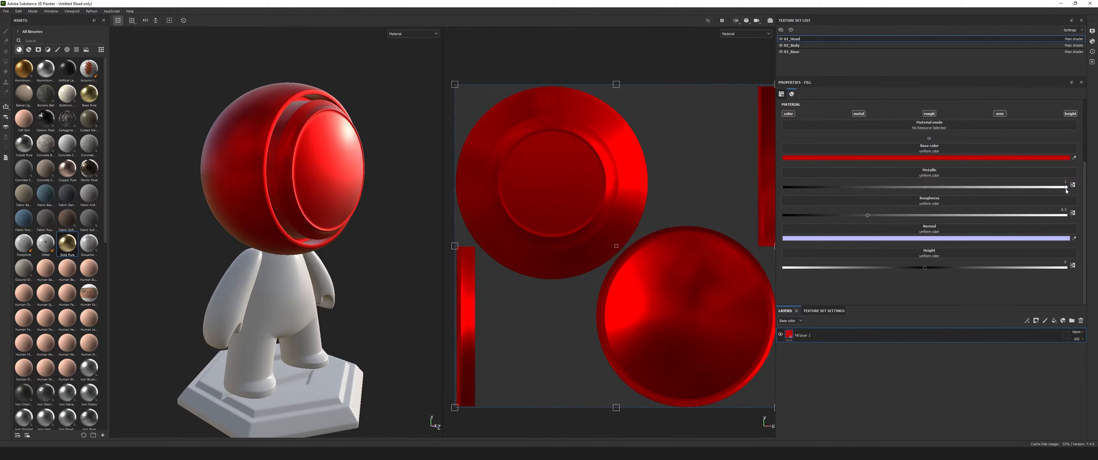
# Lower the fill layer's roughness to 0, keeping metallic at maximum, and examine the reflections on the head.
pyautogui.moveTo(1023, 188); pyautogui.dragTo(1074, 189)
pyautogui.moveTo(868, 214); pyautogui.dragTo(784, 215)
pyautogui.moveTo(332, 208)
pyautogui.keyDown('alt'); pyautogui.mouseDown()
pyautogui.moveTo(228, 233)
pyautogui.moveTo(319, 198)
pyautogui.mouseUp(); pyautogui.keyUp('alt')
pyautogui.keyDown('alt'); pyautogui.moveTo(320, 197); pyautogui.dragTo(320, 214, button='middle'); pyautogui.keyUp('alt')
pyautogui.scroll(2, 320, 215)
pyautogui.moveTo(782, 215)
pyautogui.mouseDown()
pyautogui.moveTo(896, 214)
pyautogui.moveTo(771, 211)
pyautogui.mouseUp()
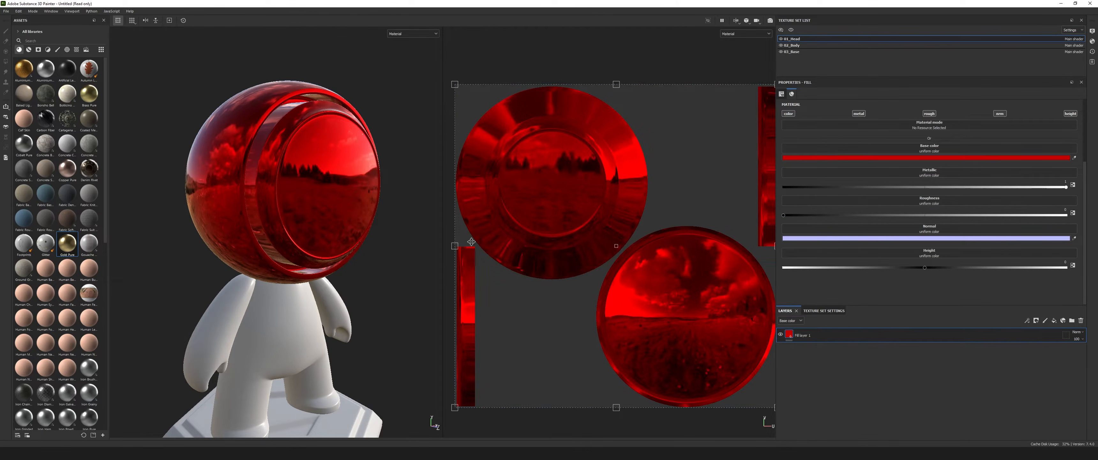
pyautogui.scroll(3, 309, 210)
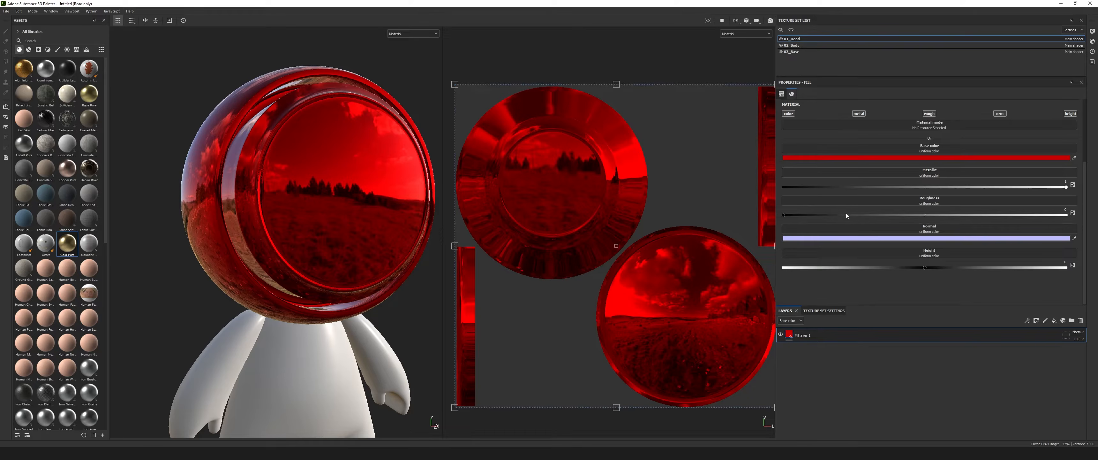
pyautogui.moveTo(782, 214)
pyautogui.mouseDown()
pyautogui.moveTo(799, 216)
pyautogui.moveTo(765, 215)
pyautogui.moveTo(906, 214)
pyautogui.moveTo(778, 214)
pyautogui.mouseUp()
pyautogui.keyDown('alt'); pyautogui.moveTo(354, 265); pyautogui.dragTo(355, 206); pyautogui.keyUp('alt')
pyautogui.scroll(2, 354, 206)
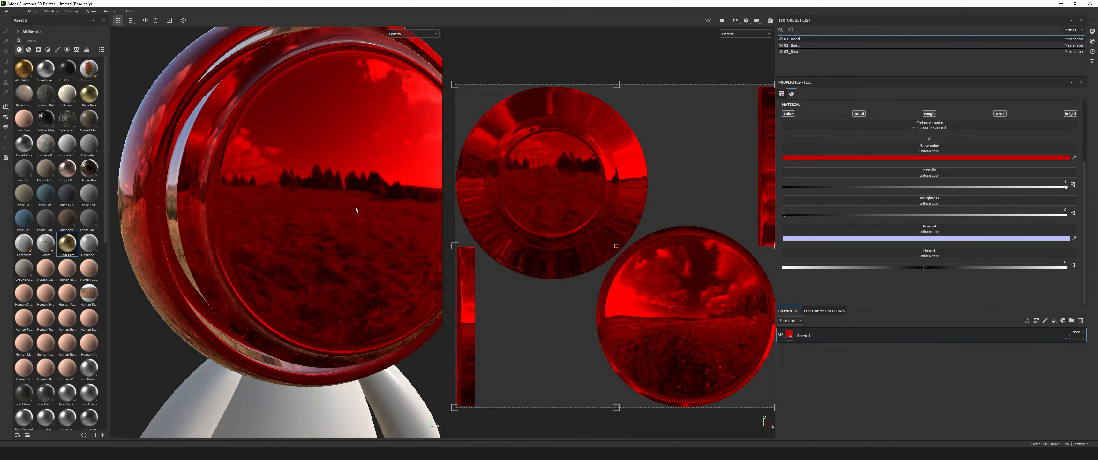
pyautogui.keyDown('alt'); pyautogui.moveTo(364, 235); pyautogui.dragTo(286, 208); pyautogui.keyUp('alt')
pyautogui.scroll(-2, 286, 209)
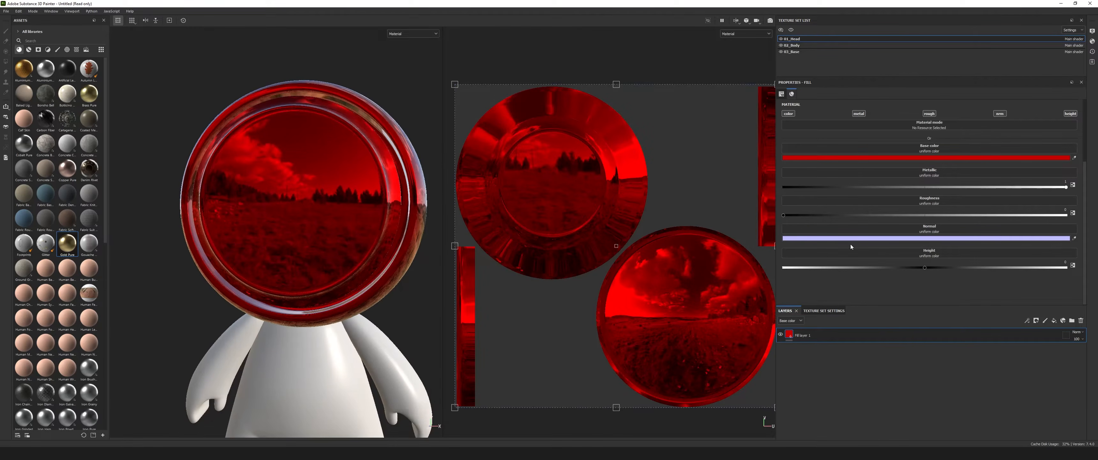
# Raise the fill layer's roughness slightly to about 0.03 and delete the layer.
pyautogui.moveTo(785, 216)
pyautogui.mouseDown()
pyautogui.moveTo(999, 217)
pyautogui.moveTo(792, 216)
pyautogui.mouseUp()
pyautogui.scroll(-3, 324, 228)
pyautogui.scroll(5, 322, 229)
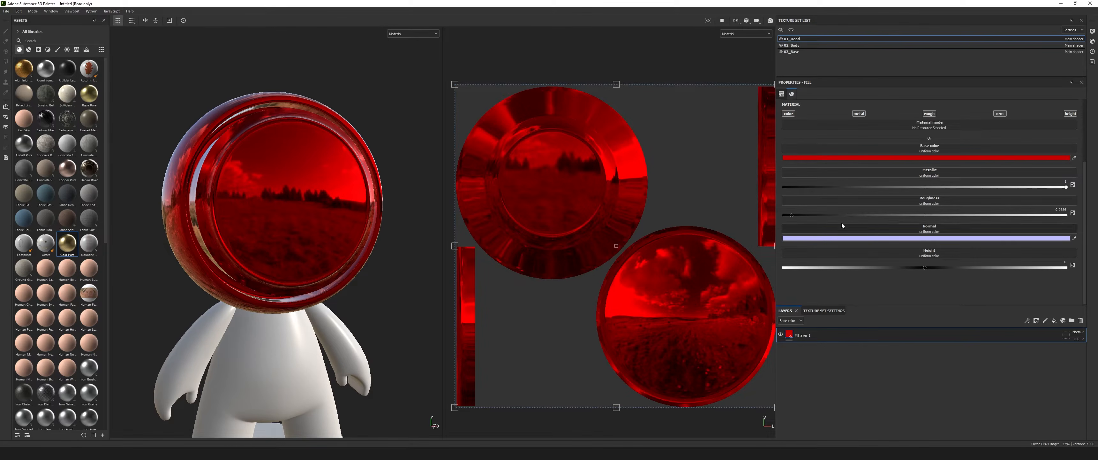
pyautogui.moveTo(791, 214)
pyautogui.mouseDown()
pyautogui.moveTo(944, 216)
pyautogui.moveTo(790, 220)
pyautogui.mouseUp()
pyautogui.press('Delete')
# Apply the Gold Pure material from the asset library to the head.
pyautogui.scroll(-5, 324, 309)
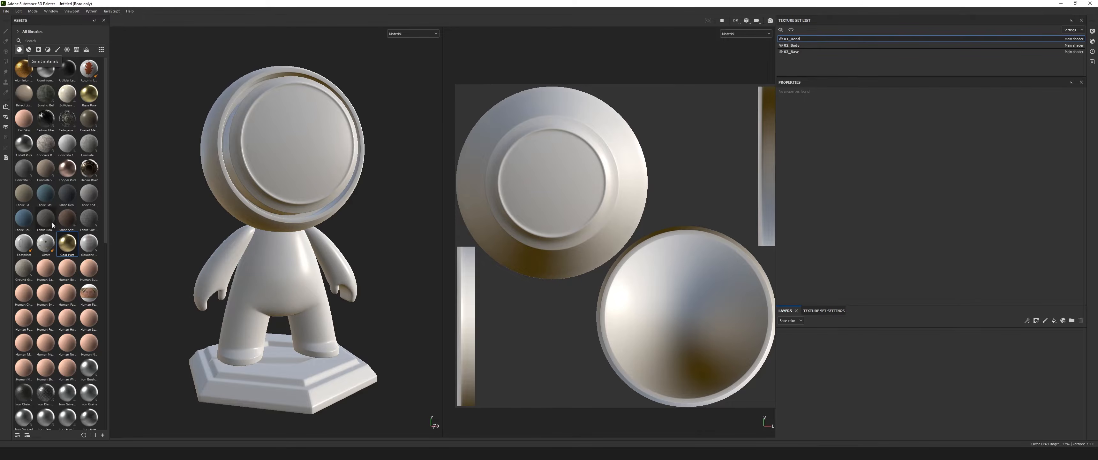
pyautogui.moveTo(73, 242)
pyautogui.scroll(-3, 627, 208)
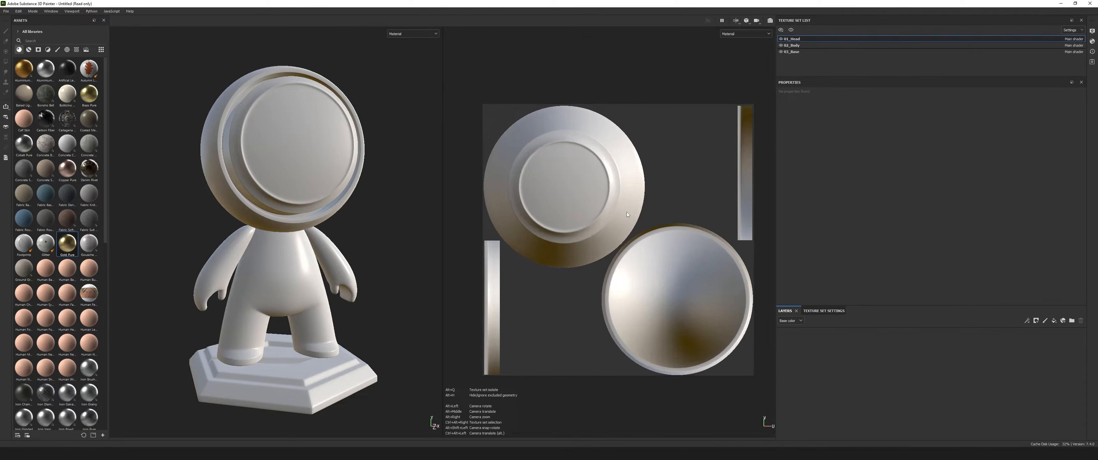
pyautogui.scroll(1, 627, 212)
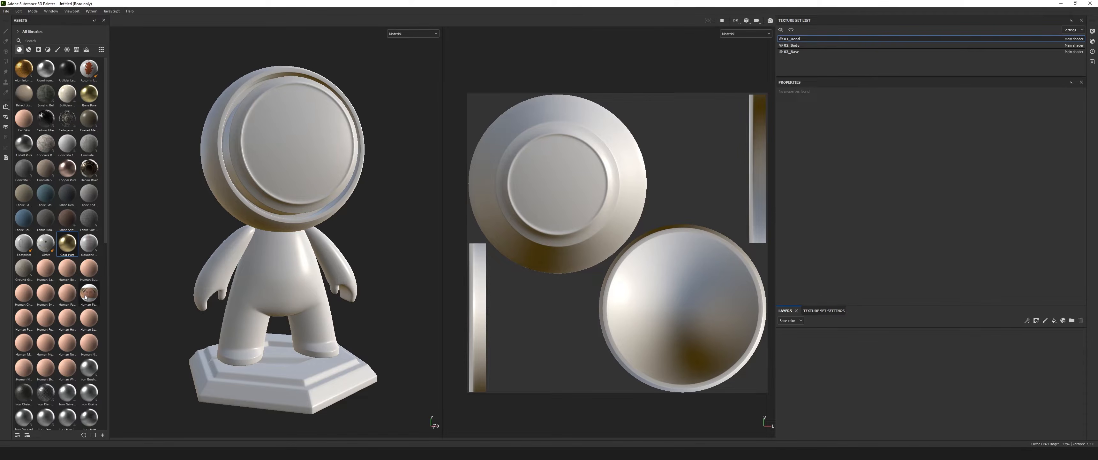
pyautogui.scroll(-10, 85, 297)
pyautogui.scroll(10, 79, 281)
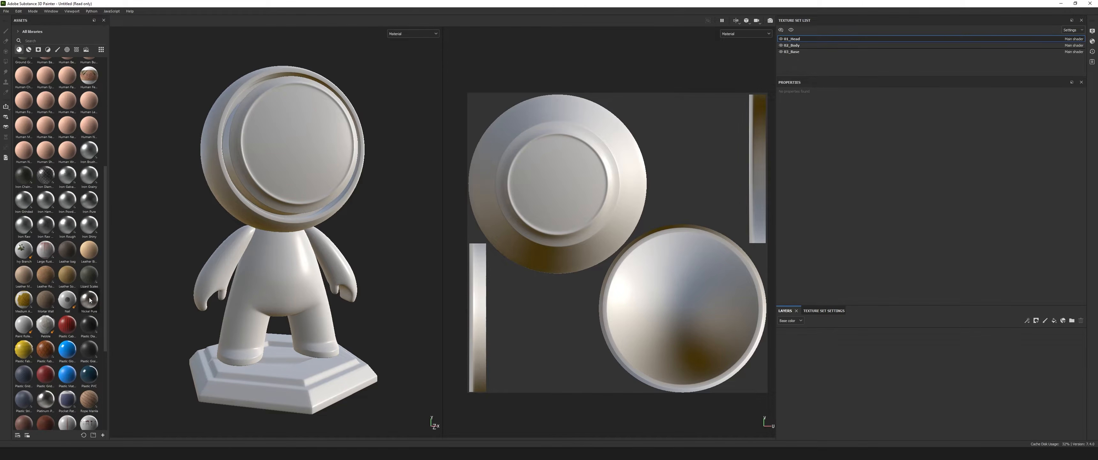
pyautogui.moveTo(69, 258); pyautogui.dragTo(310, 139)
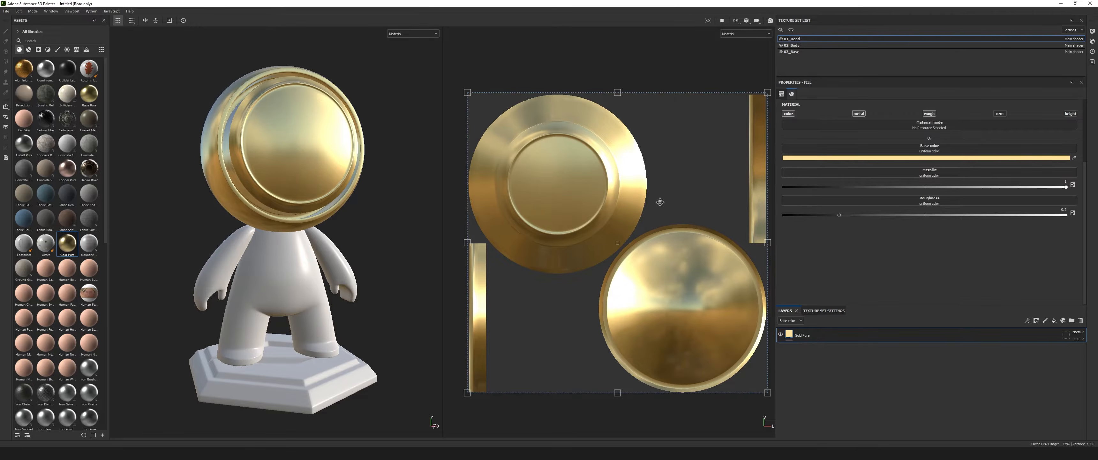
# Change the Gold Pure layer's base color to a dark red.
pyautogui.click(942, 157)
pyautogui.click(1009, 189)
pyautogui.moveTo(1025, 192); pyautogui.dragTo(1024, 170)
pyautogui.moveTo(990, 212); pyautogui.dragTo(1010, 195)
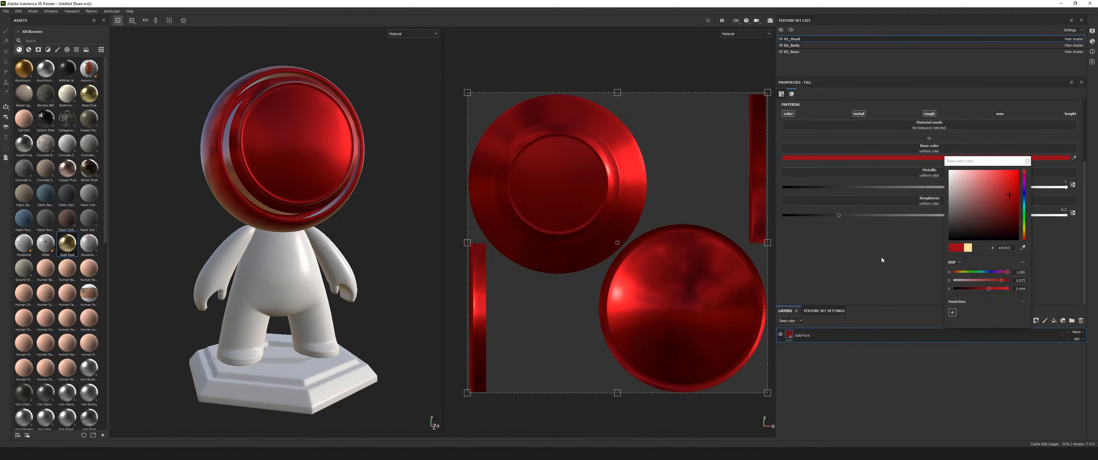
pyautogui.click(1027, 161)
pyautogui.moveTo(215, 221)
pyautogui.keyDown('alt'); pyautogui.mouseDown()
pyautogui.moveTo(351, 253)
pyautogui.moveTo(215, 225)
pyautogui.mouseUp(); pyautogui.keyUp('alt')
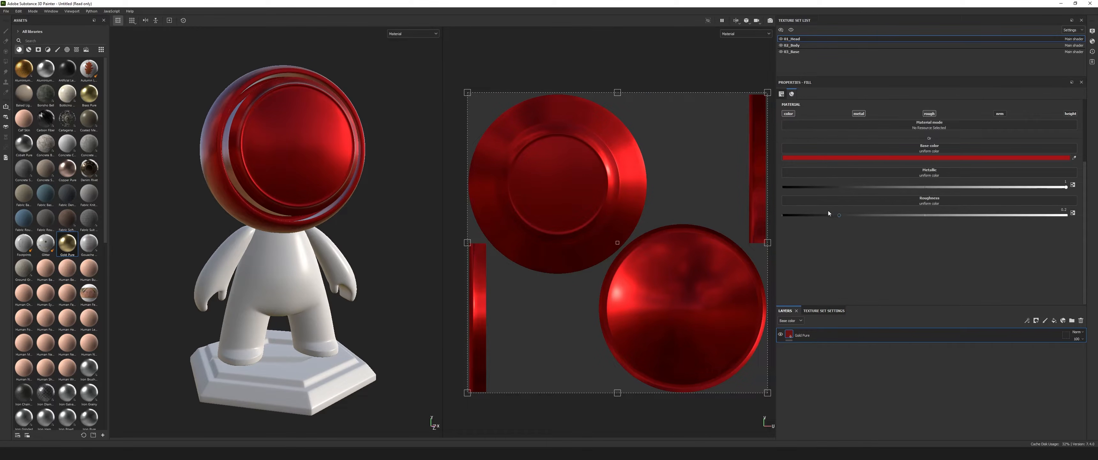
# Set the Gold Pure layer's roughness to 0 and keep its metallic value at maximum.
pyautogui.moveTo(1065, 189)
pyautogui.mouseDown()
pyautogui.moveTo(811, 188)
pyautogui.moveTo(1066, 187)
pyautogui.mouseUp()
pyautogui.moveTo(834, 219); pyautogui.dragTo(774, 214)
pyautogui.moveTo(208, 202)
pyautogui.keyDown('alt'); pyautogui.mouseDown()
pyautogui.moveTo(211, 256)
pyautogui.moveTo(214, 201)
pyautogui.mouseUp(); pyautogui.keyUp('alt')
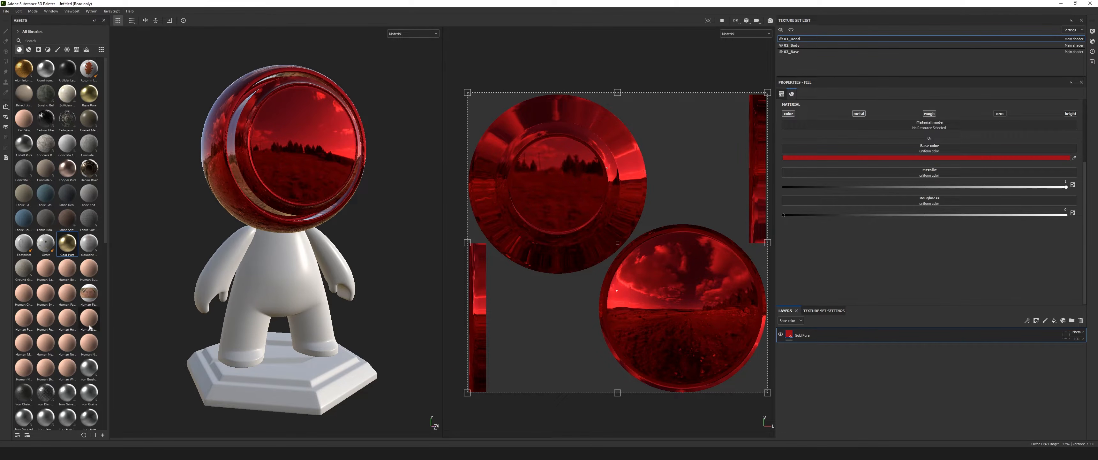
# Apply the blue Plastic Matte Pure material to the head and the Plastic PVC material above it.
pyautogui.scroll(-2, 81, 363)
pyautogui.scroll(-3, 81, 363)
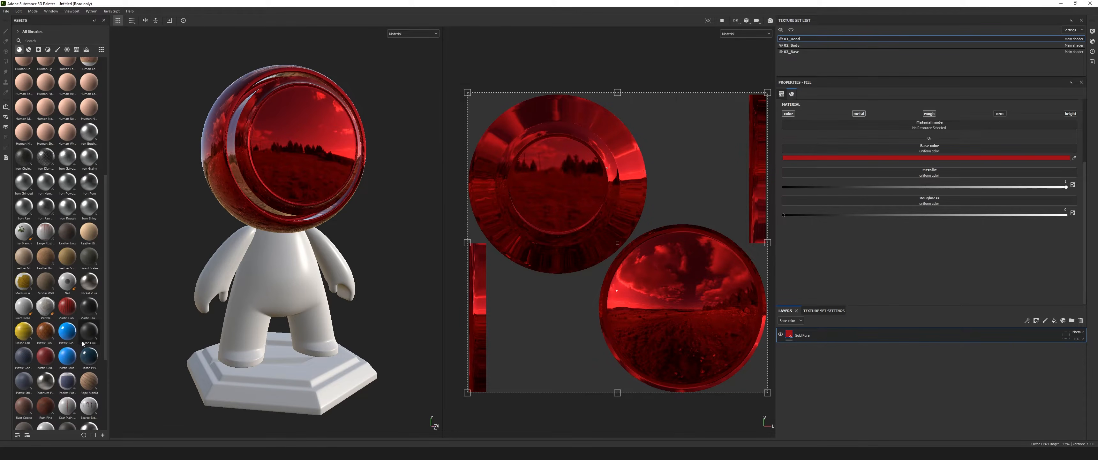
pyautogui.scroll(-3, 69, 311)
pyautogui.moveTo(67, 278); pyautogui.dragTo(275, 163)
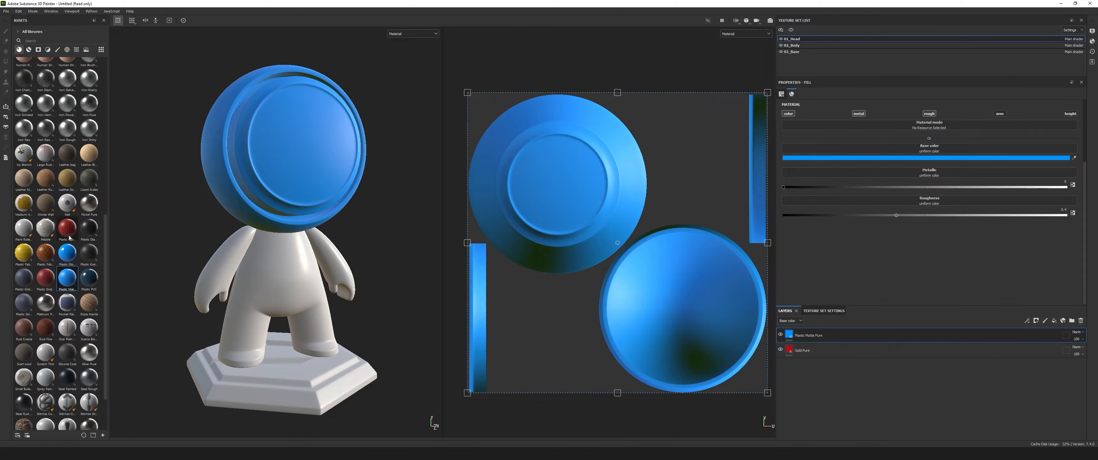
pyautogui.moveTo(88, 277); pyautogui.dragTo(311, 175)
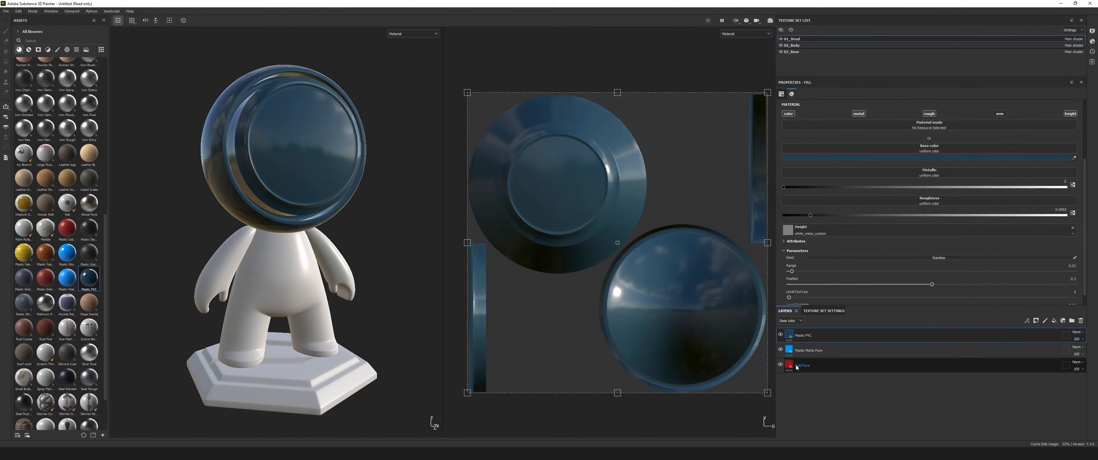
# Lower the Plastic PVC layer's opacity and hide the Plastic Matte Pure layer to blend with the red layer.
pyautogui.keyDown('alt'); pyautogui.moveTo(301, 212); pyautogui.dragTo(320, 234); pyautogui.keyUp('alt')
pyautogui.click(1083, 339)
pyautogui.moveTo(1094, 351)
pyautogui.mouseDown()
pyautogui.moveTo(1072, 349)
pyautogui.moveTo(1095, 350)
pyautogui.mouseUp()
pyautogui.click(921, 353)
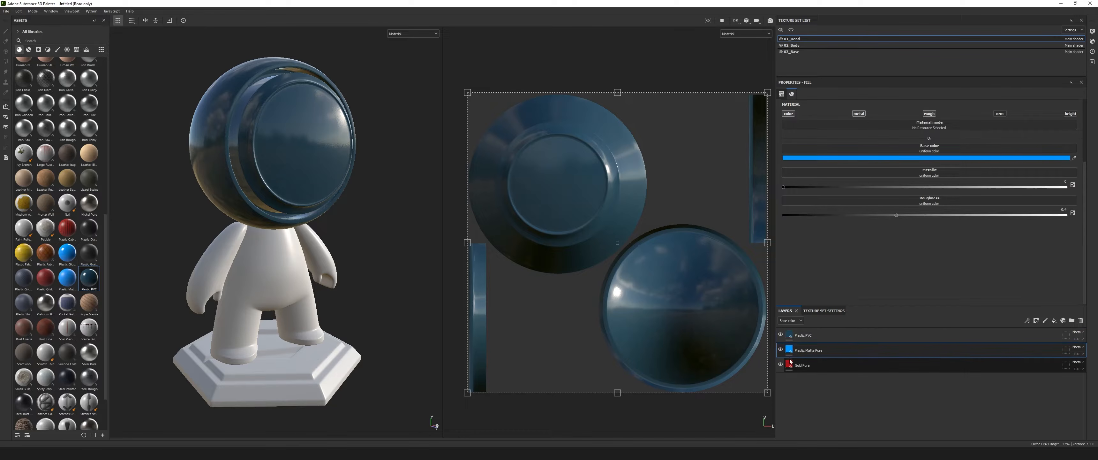
pyautogui.click(1078, 339)
pyautogui.moveTo(1095, 349)
pyautogui.mouseDown()
pyautogui.moveTo(1070, 350)
pyautogui.moveTo(1090, 350)
pyautogui.mouseUp()
pyautogui.keyDown('alt'); pyautogui.moveTo(410, 248); pyautogui.dragTo(258, 225); pyautogui.keyUp('alt')
pyautogui.keyDown('alt'); pyautogui.moveTo(267, 198); pyautogui.dragTo(306, 229, button='middle'); pyautogui.keyUp('alt')
pyautogui.keyDown('alt'); pyautogui.moveTo(307, 228); pyautogui.dragTo(270, 218); pyautogui.keyUp('alt')
pyautogui.scroll(5, 255, 183)
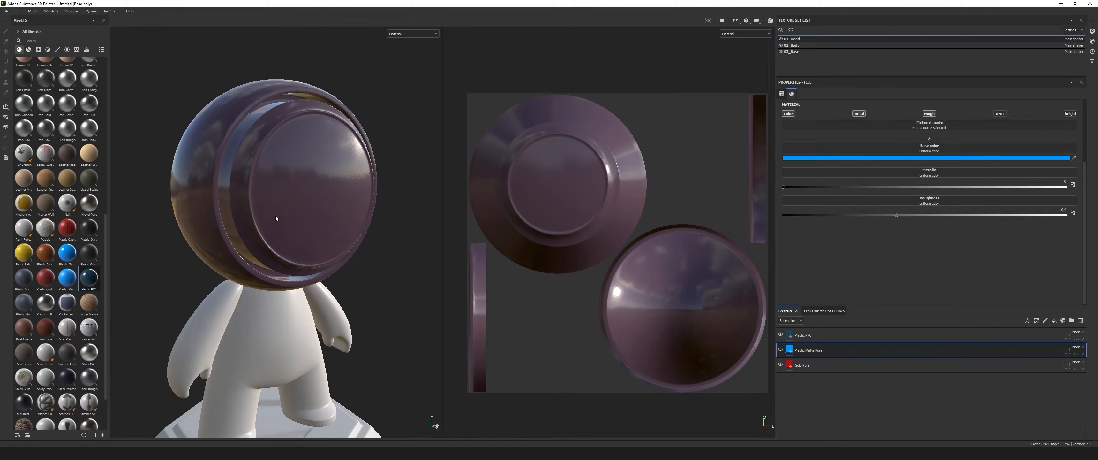
# Apply the Platinum Pure material to the head and the Nickel Pure material on top of it.
pyautogui.moveTo(45, 304); pyautogui.dragTo(276, 189)
pyautogui.keyDown('alt'); pyautogui.moveTo(318, 234); pyautogui.dragTo(336, 247); pyautogui.keyUp('alt')
pyautogui.scroll(-4, 336, 247)
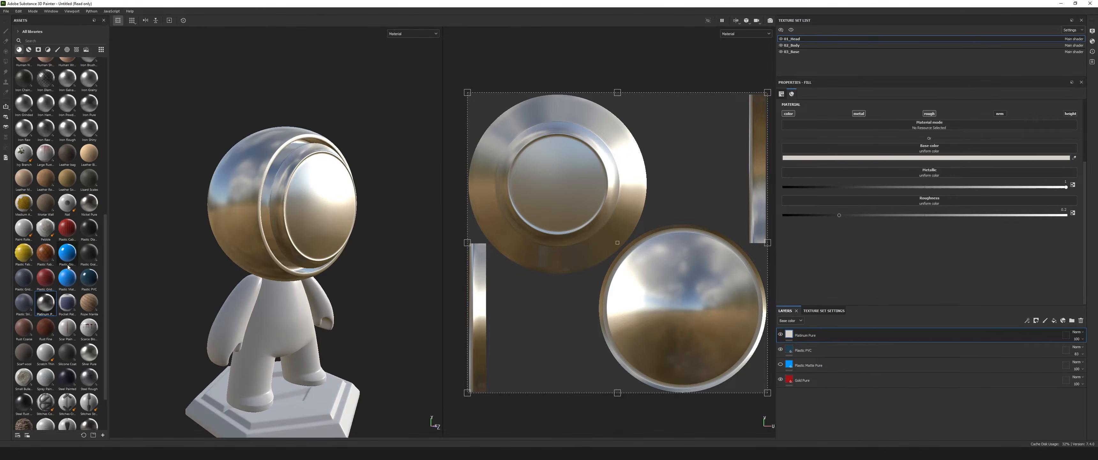
pyautogui.scroll(4, 280, 243)
pyautogui.scroll(-4, 280, 242)
pyautogui.moveTo(89, 202); pyautogui.dragTo(359, 259)
pyautogui.scroll(4, 265, 245)
pyautogui.scroll(-4, 265, 246)
pyautogui.keyDown('alt'); pyautogui.moveTo(266, 245); pyautogui.dragTo(235, 238); pyautogui.keyUp('alt')
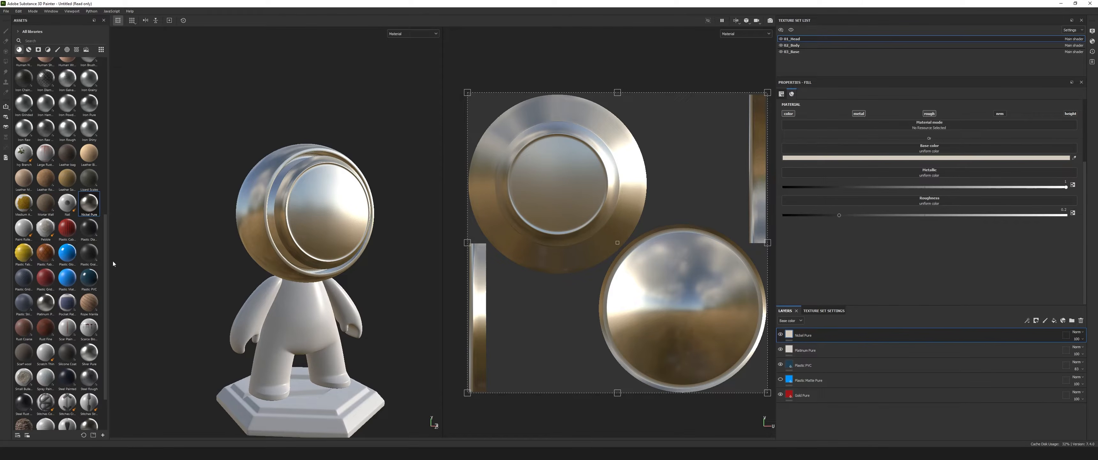
# Show the smart materials in the asset library and browse down through them.
pyautogui.moveTo(107, 261); pyautogui.dragTo(112, 84)
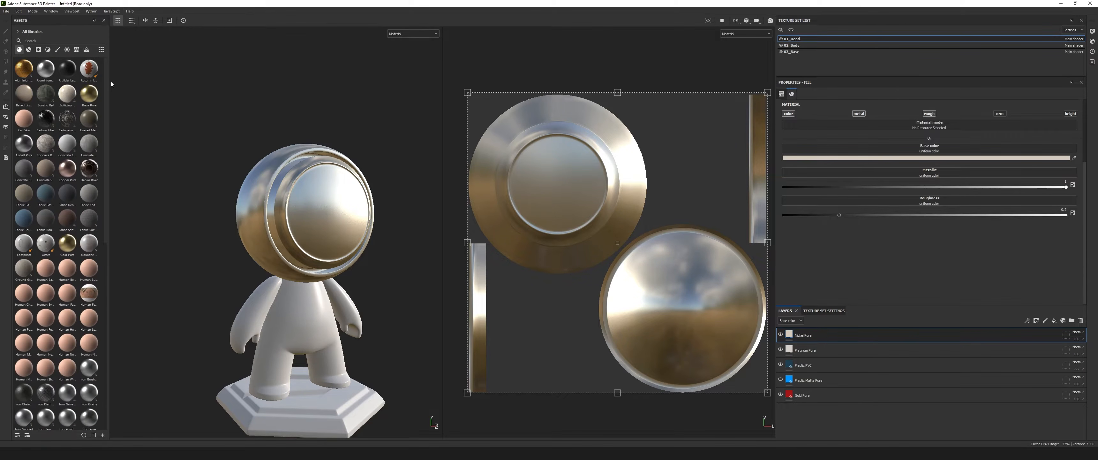
pyautogui.click(29, 50)
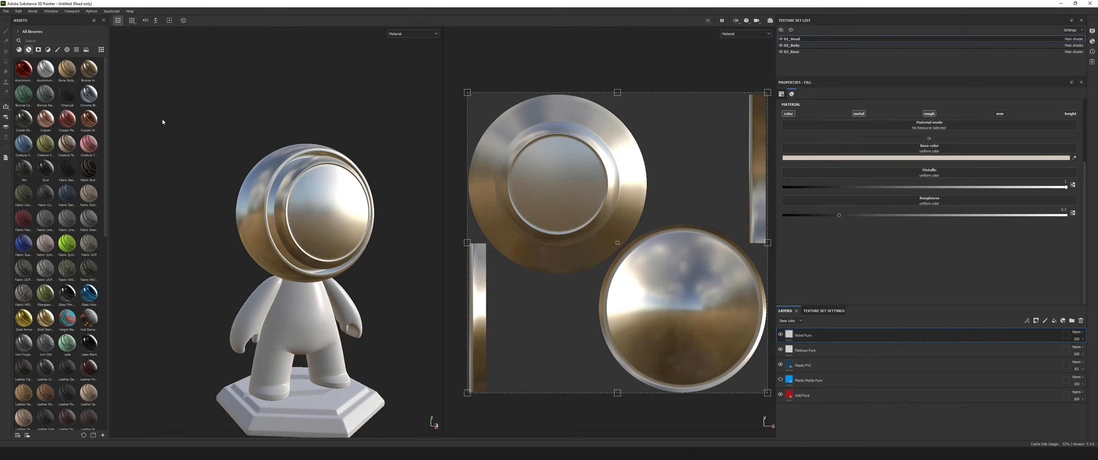
pyautogui.moveTo(105, 213); pyautogui.dragTo(121, 380)
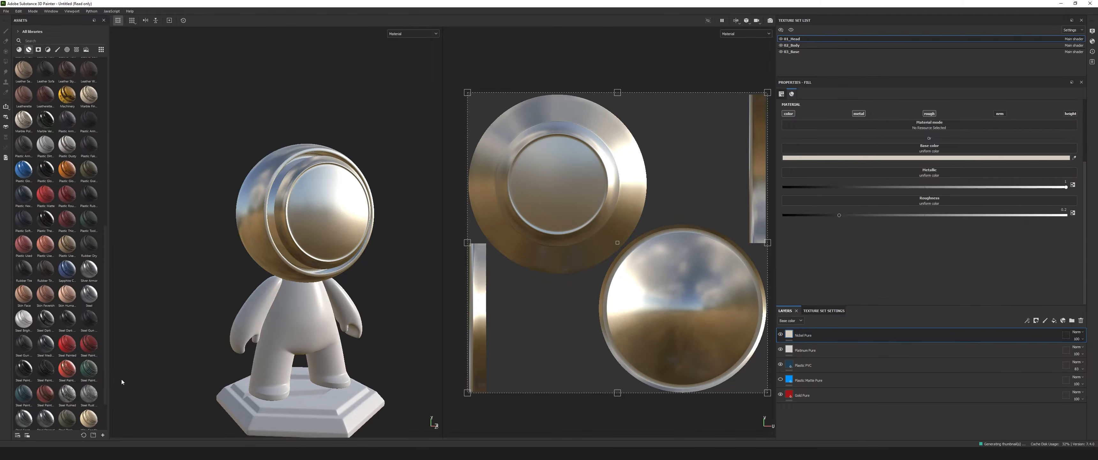
# Show the texture set settings of the head and enlarge their area.
pyautogui.click(832, 310)
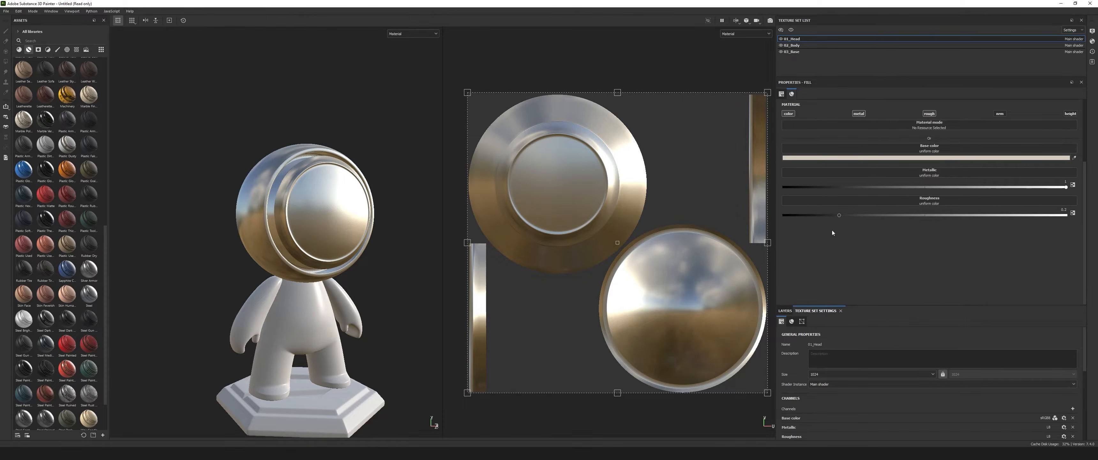
pyautogui.moveTo(880, 306); pyautogui.dragTo(878, 230)
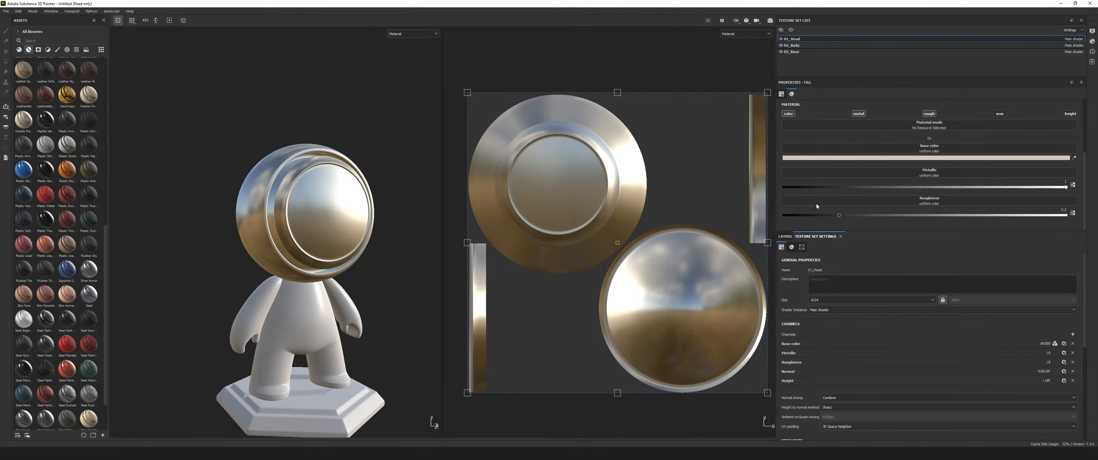
# Return to the layer stack and delete all layers from Nickel Pure down to Gold Pure.
pyautogui.click(784, 236)
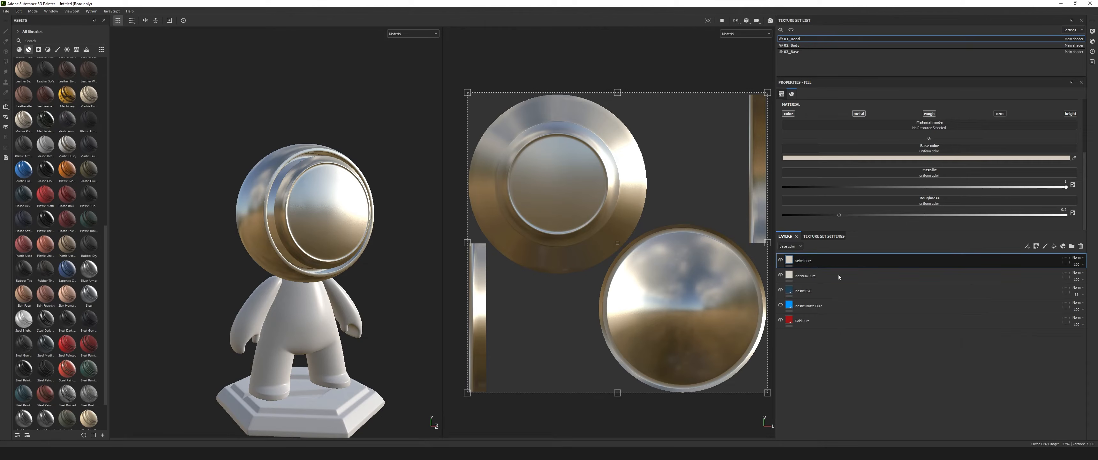
pyautogui.keyDown('shift'); pyautogui.click(844, 323); pyautogui.keyUp('shift')
pyautogui.click(1082, 246)
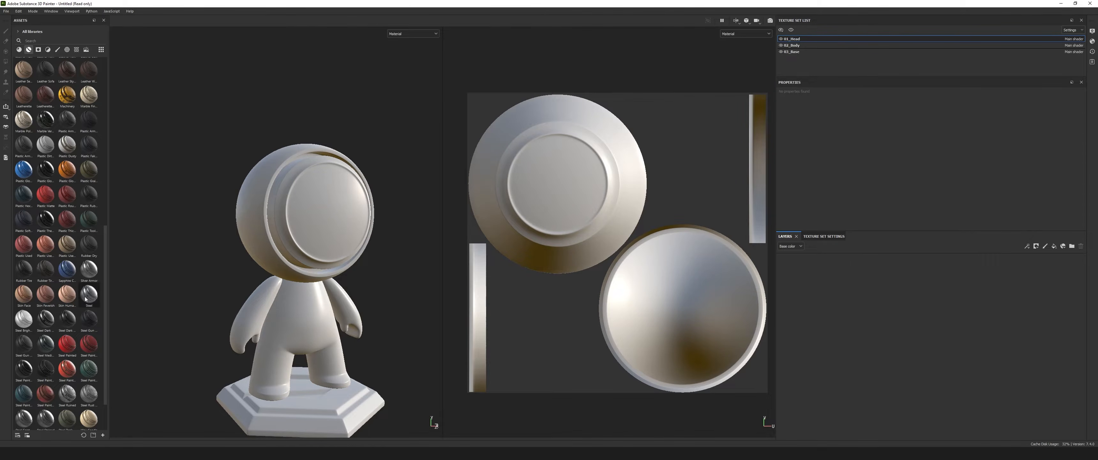
# Apply the Steel Painted Scraped Green smart material to the head and inspect it up close.
pyautogui.scroll(-2, 97, 286)
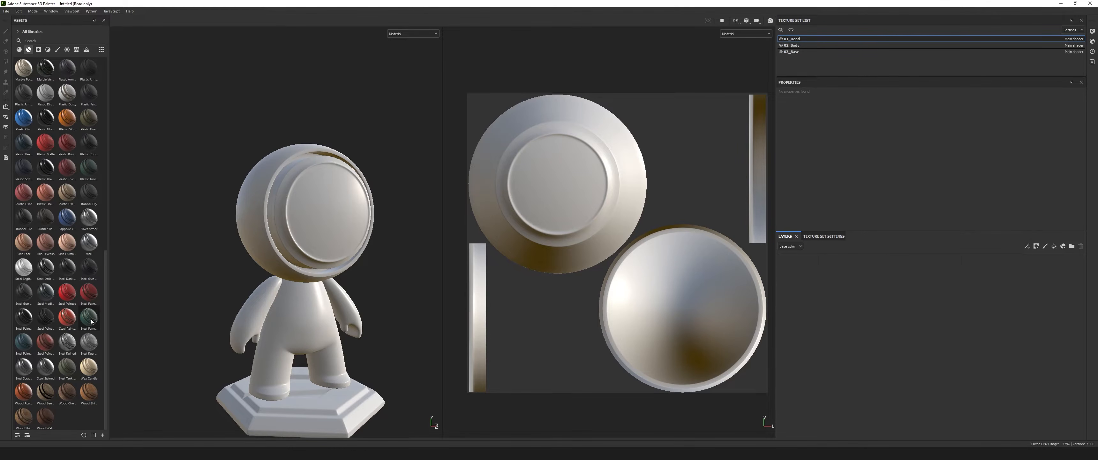
pyautogui.moveTo(91, 317)
pyautogui.mouseDown()
pyautogui.moveTo(304, 252)
pyautogui.moveTo(310, 214)
pyautogui.mouseUp()
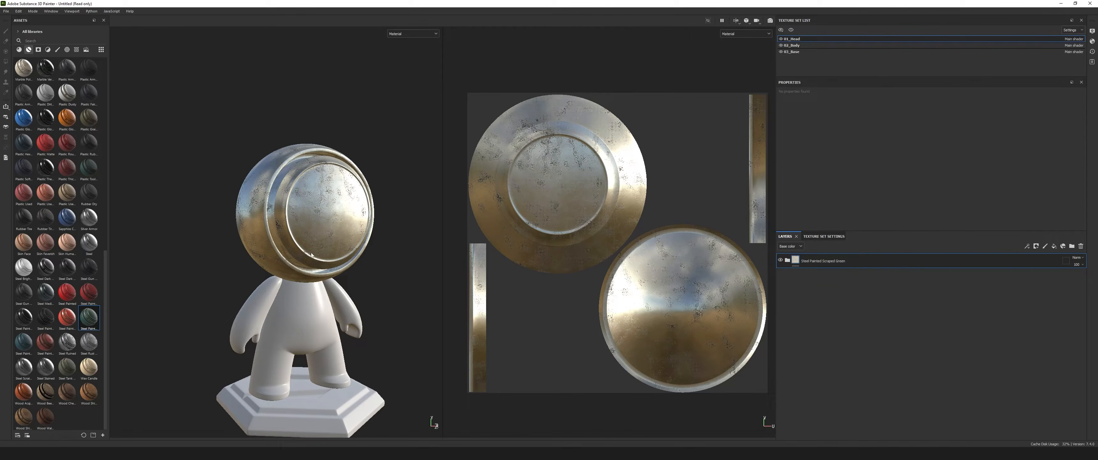
pyautogui.keyDown('alt'); pyautogui.moveTo(273, 266); pyautogui.dragTo(320, 291); pyautogui.keyUp('alt')
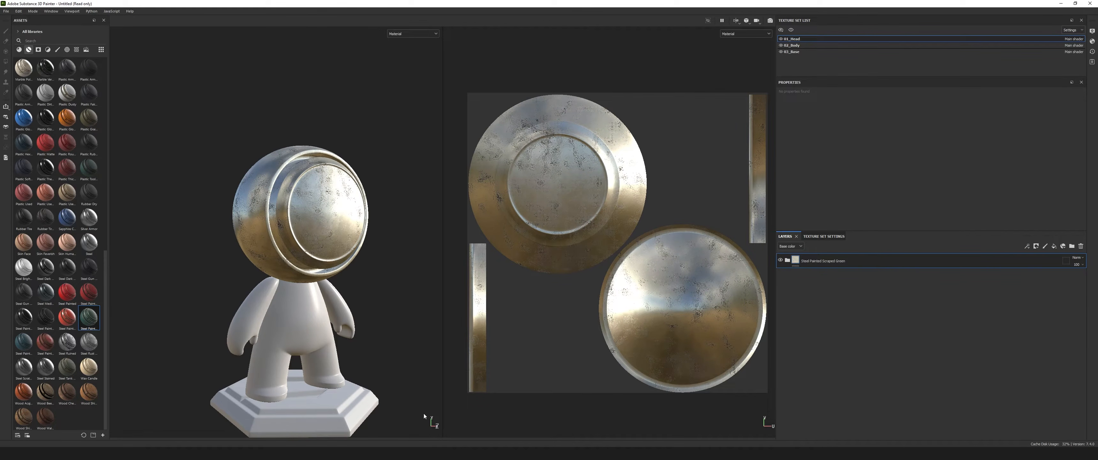
pyautogui.scroll(5, 301, 259)
pyautogui.moveTo(301, 258)
pyautogui.keyDown('alt'); pyautogui.mouseDown()
pyautogui.moveTo(383, 248)
pyautogui.moveTo(335, 265)
pyautogui.moveTo(299, 261)
pyautogui.mouseUp(); pyautogui.keyUp('alt')
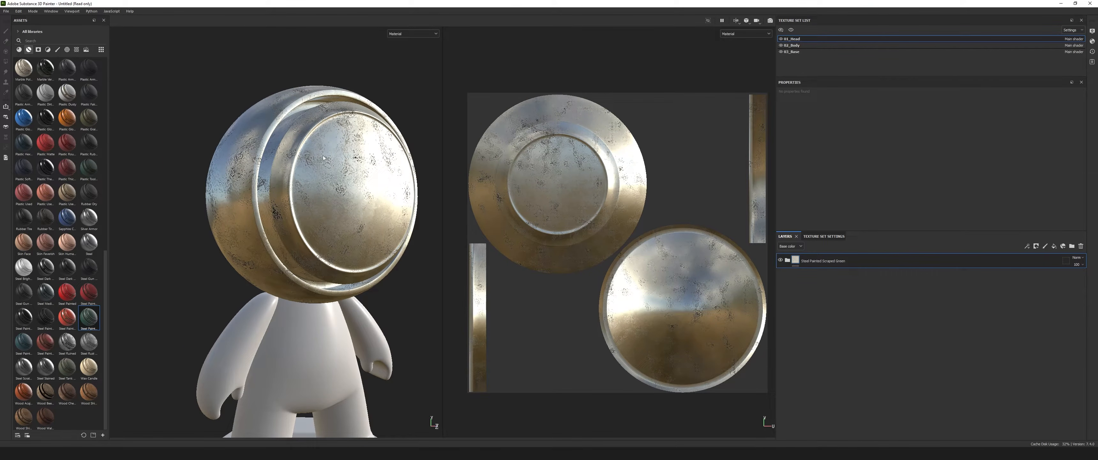
pyautogui.moveTo(93, 319)
pyautogui.keyDown('alt'); pyautogui.moveTo(368, 191); pyautogui.dragTo(315, 264); pyautogui.keyUp('alt')
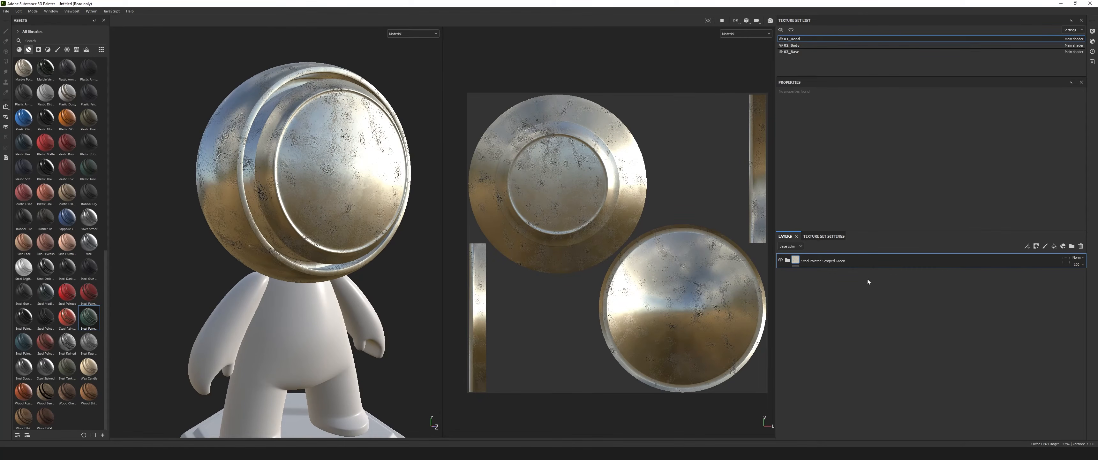
# Expand the Steel Painted Scraped Green group, examine its layers and Sharpen filter settings, and collapse it again.
pyautogui.click(787, 260)
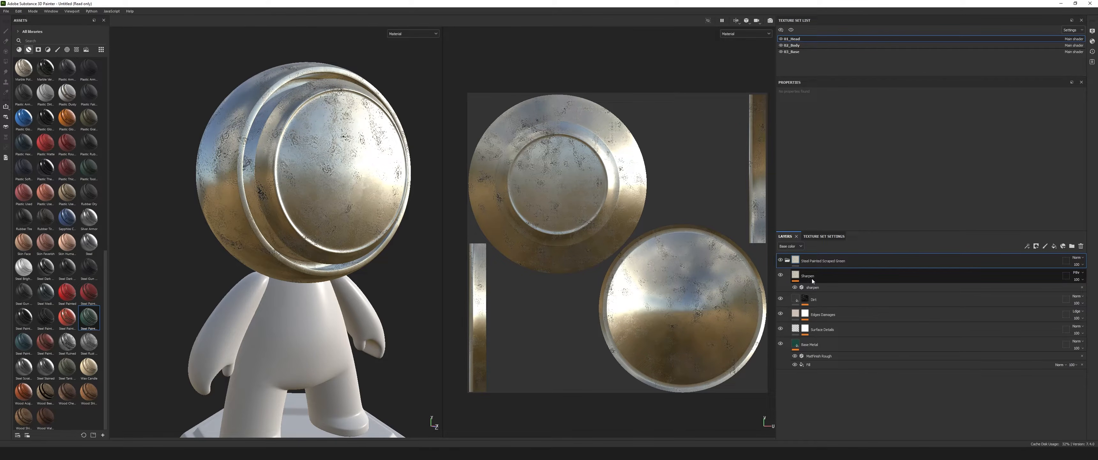
pyautogui.click(817, 294)
pyautogui.click(815, 288)
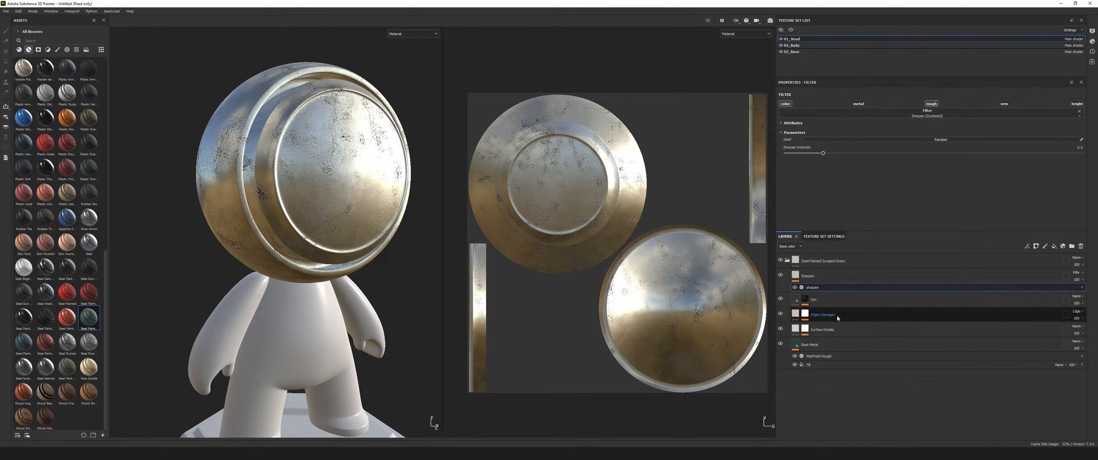
pyautogui.click(795, 261)
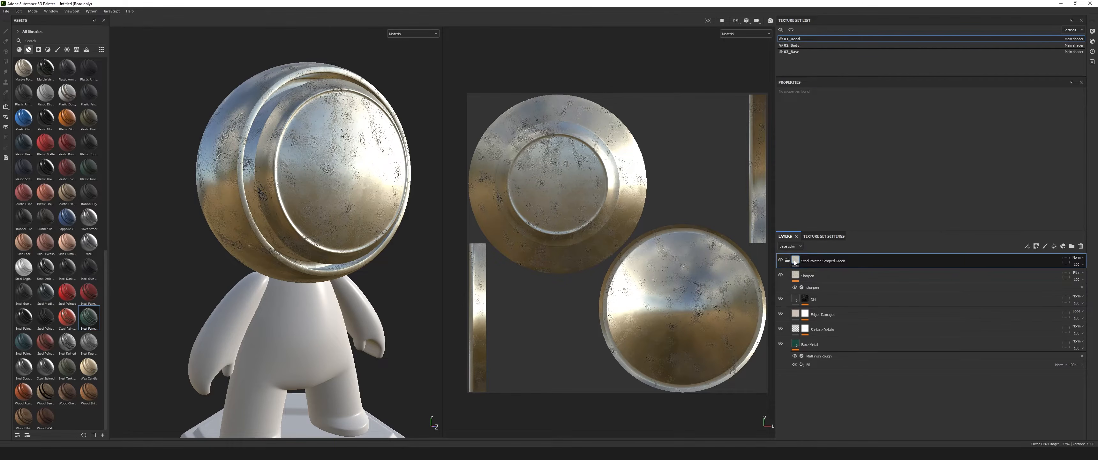
pyautogui.click(789, 261)
pyautogui.scroll(-3, 315, 244)
pyautogui.keyDown('alt'); pyautogui.moveTo(362, 262); pyautogui.dragTo(357, 217); pyautogui.keyUp('alt')
pyautogui.scroll(-4, 334, 229)
pyautogui.scroll(4, 274, 224)
pyautogui.keyDown('alt'); pyautogui.moveTo(275, 224); pyautogui.dragTo(364, 238); pyautogui.keyUp('alt')
# Create a new project from the character mesh file with document resolution 1024, discarding the changes to the current project.
pyautogui.click(6, 11)
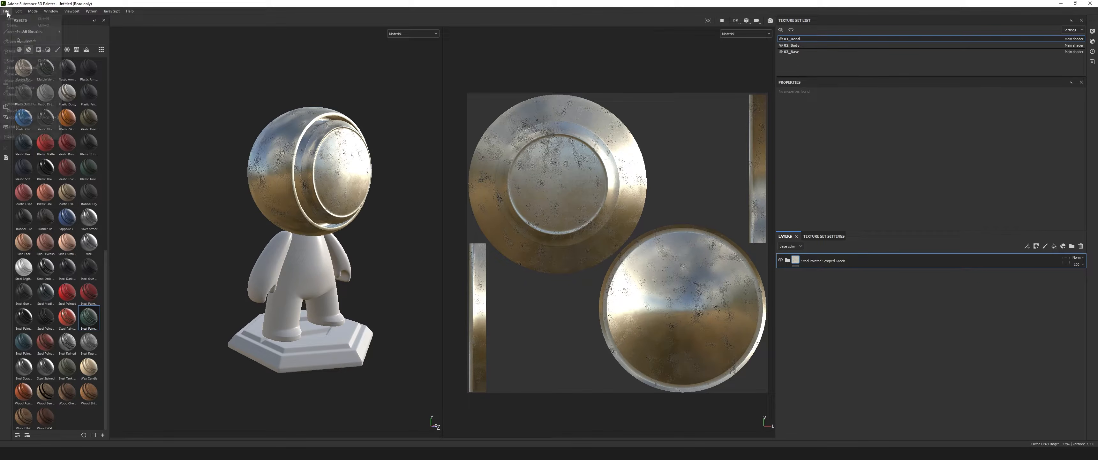
pyautogui.click(14, 22)
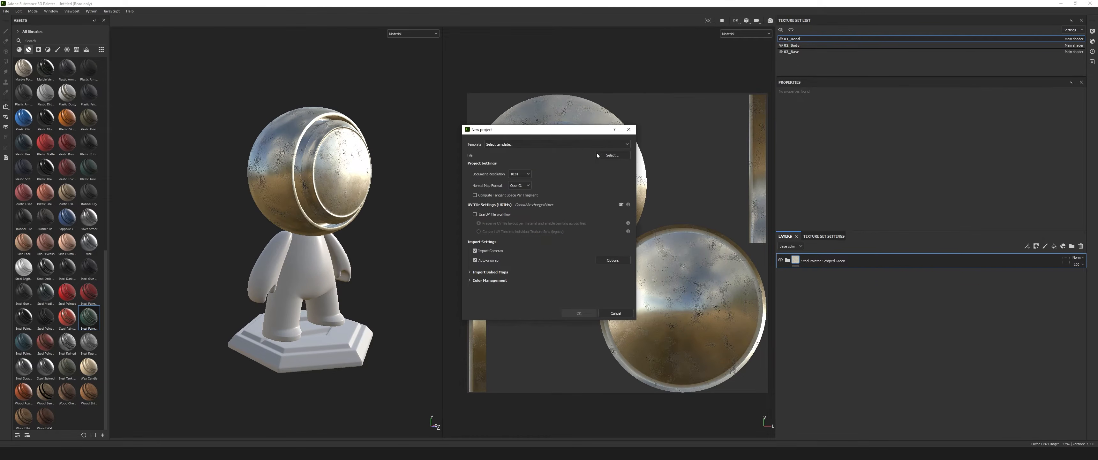
pyautogui.click(614, 155)
pyautogui.click(670, 187)
pyautogui.click(578, 314)
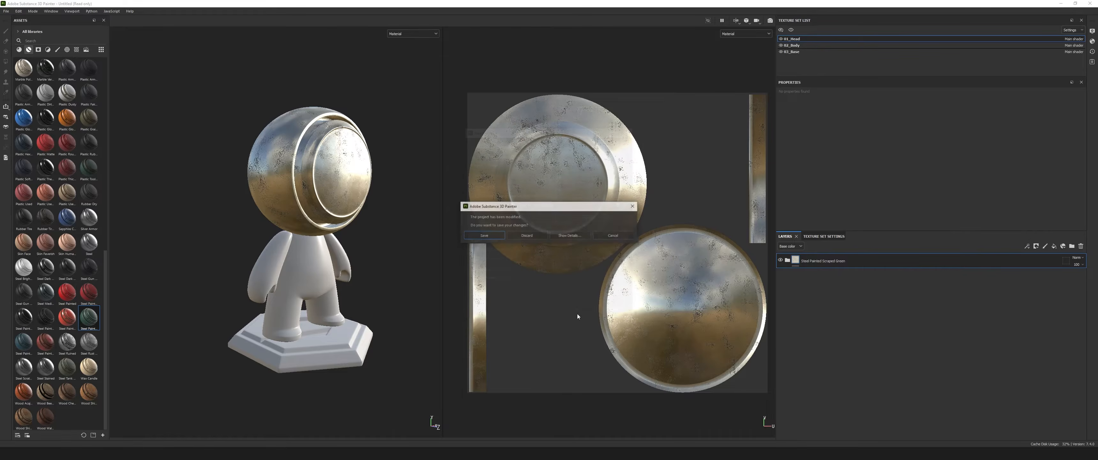
pyautogui.click(527, 235)
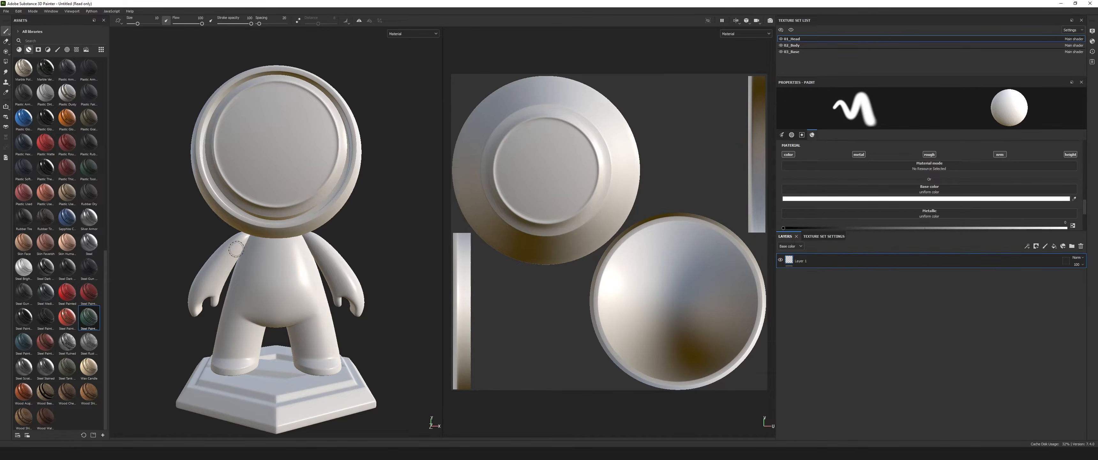
# Apply the Steel Painted Scraped Green smart material to the head of the new project's character.
pyautogui.moveTo(175, 232)
pyautogui.keyDown('alt'); pyautogui.mouseDown()
pyautogui.moveTo(243, 263)
pyautogui.moveTo(286, 249)
pyautogui.moveTo(398, 246)
pyautogui.mouseUp(); pyautogui.keyUp('alt')
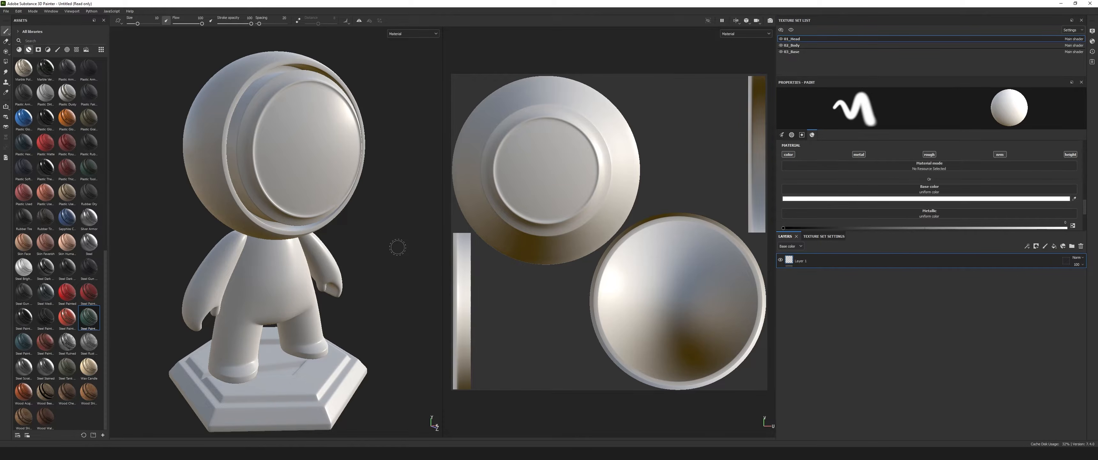
pyautogui.keyDown('alt'); pyautogui.moveTo(397, 247); pyautogui.dragTo(397, 194); pyautogui.keyUp('alt')
pyautogui.keyDown('alt'); pyautogui.moveTo(382, 260); pyautogui.dragTo(368, 246, button='right'); pyautogui.keyUp('alt')
pyautogui.keyDown('alt'); pyautogui.moveTo(368, 246); pyautogui.dragTo(383, 250); pyautogui.keyUp('alt')
pyautogui.moveTo(113, 336)
pyautogui.mouseDown()
pyautogui.moveTo(179, 273)
pyautogui.moveTo(290, 203)
pyautogui.mouseUp()
pyautogui.keyDown('alt'); pyautogui.moveTo(352, 245); pyautogui.dragTo(357, 251); pyautogui.keyUp('alt')
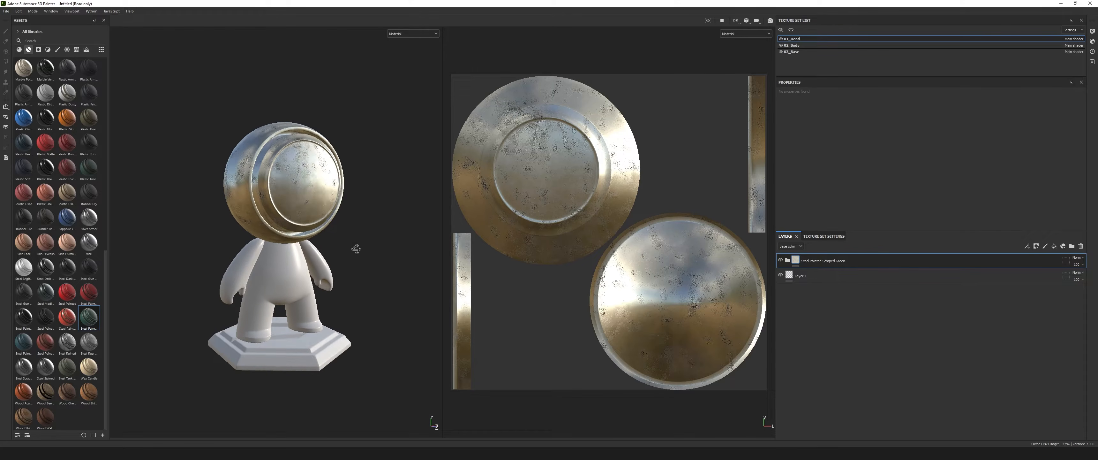
pyautogui.scroll(3, 311, 228)
pyautogui.keyDown('alt'); pyautogui.moveTo(299, 220); pyautogui.dragTo(337, 243, button='right'); pyautogui.keyUp('alt')
pyautogui.keyDown('alt'); pyautogui.moveTo(337, 243); pyautogui.dragTo(359, 253); pyautogui.keyUp('alt')
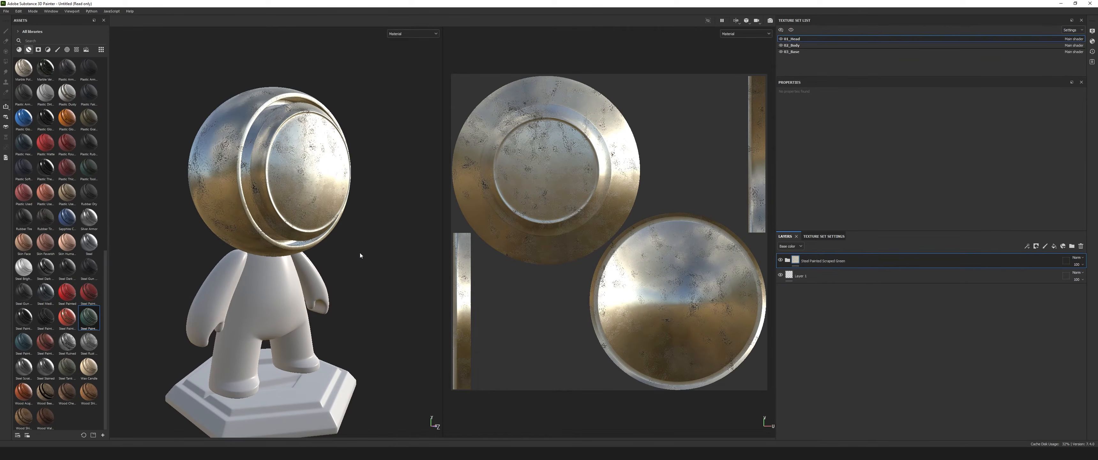
# Open the mesh map baking settings from the head's texture set, set the output size to 1024 and review the common parameters.
pyautogui.click(829, 236)
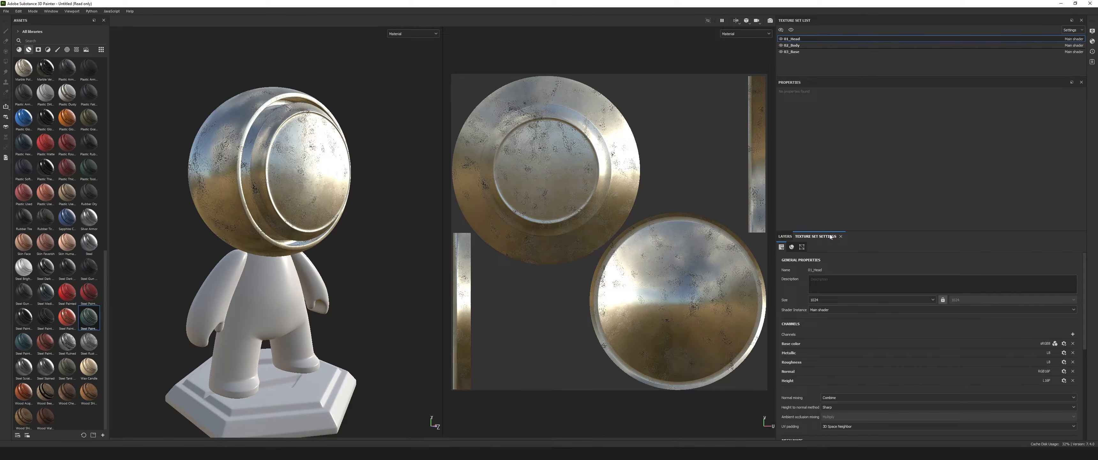
pyautogui.scroll(-3, 1013, 330)
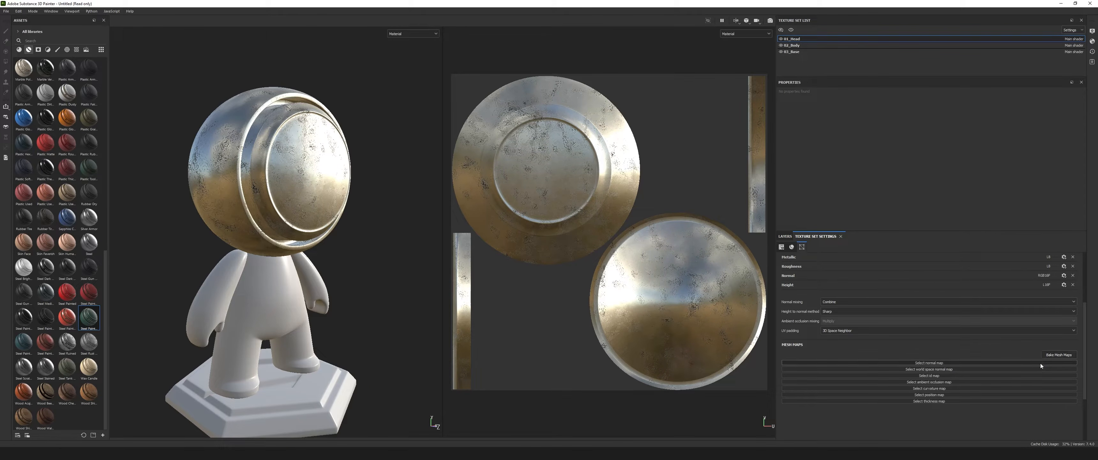
pyautogui.click(1058, 355)
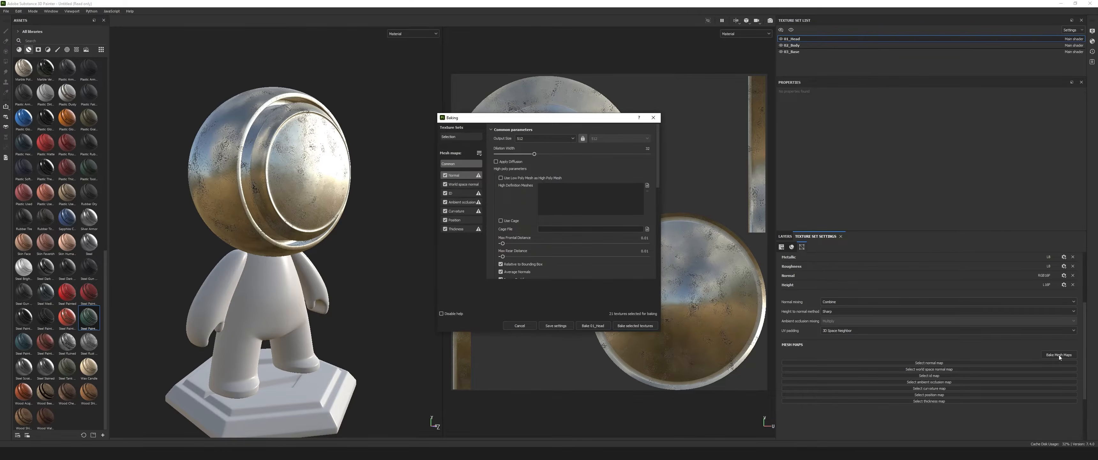
pyautogui.moveTo(554, 118); pyautogui.dragTo(479, 94)
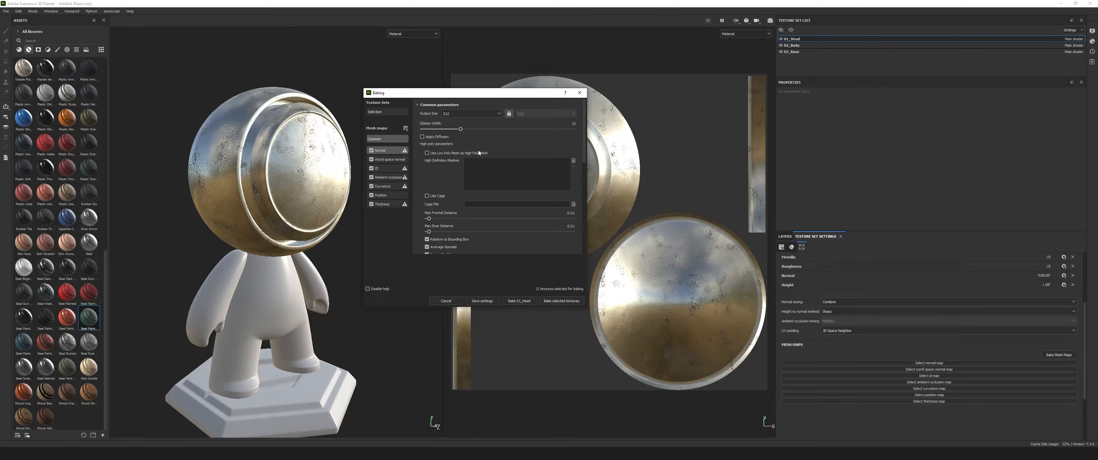
pyautogui.click(493, 114)
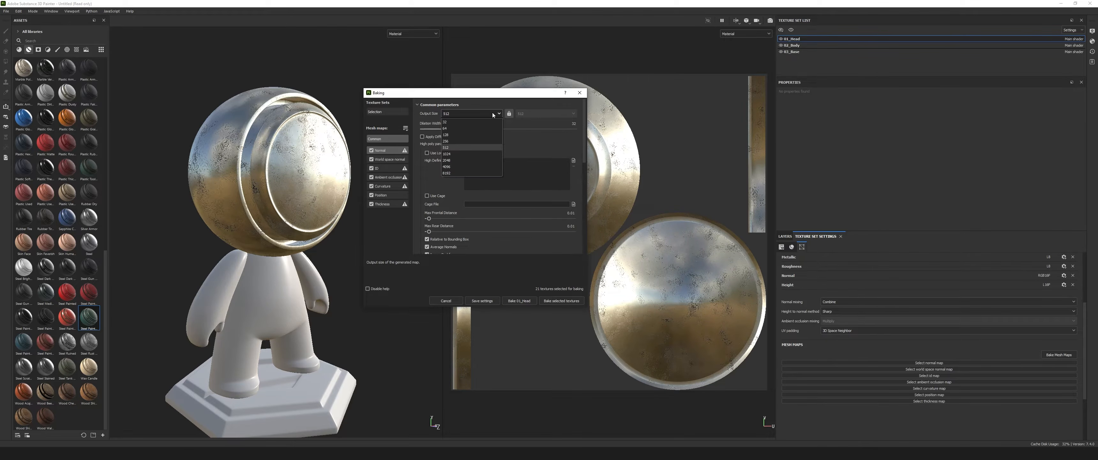
pyautogui.click(459, 154)
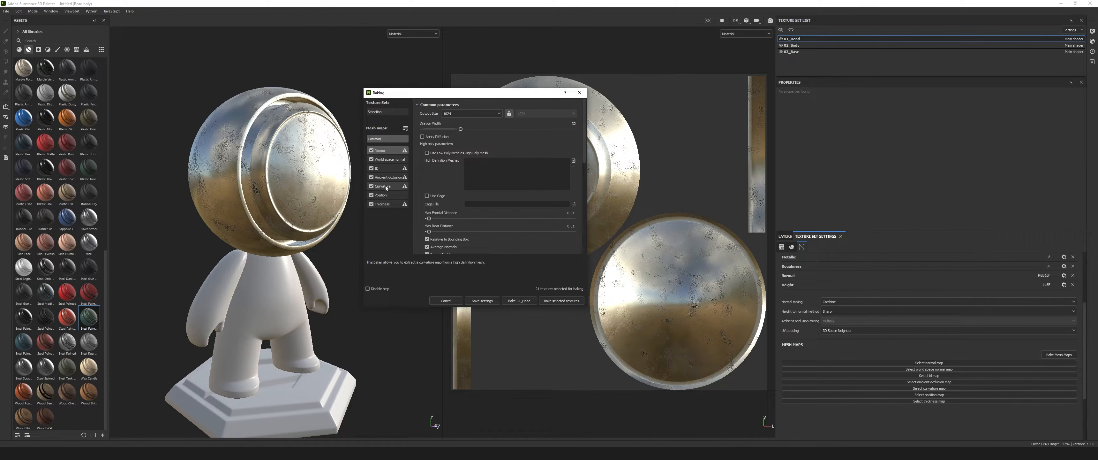
pyautogui.scroll(-10, 484, 188)
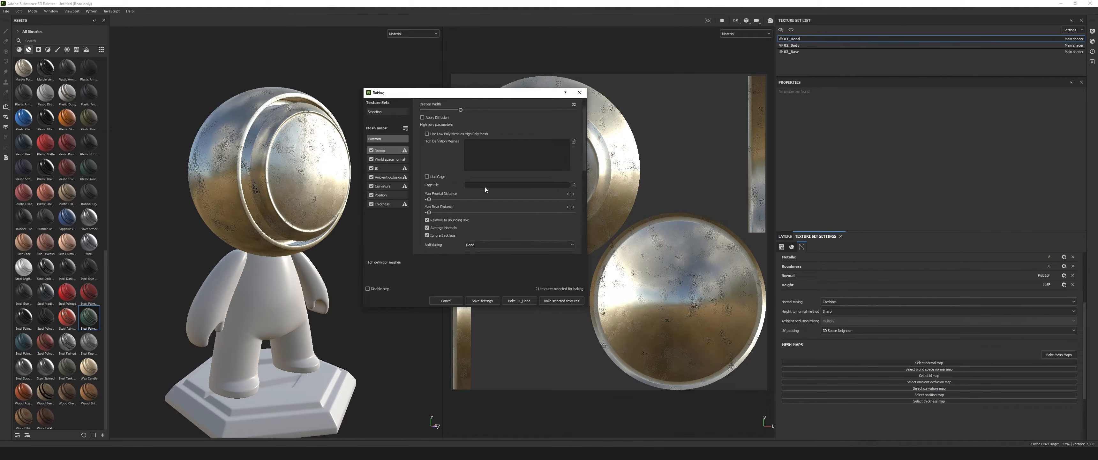
pyautogui.scroll(6, 486, 188)
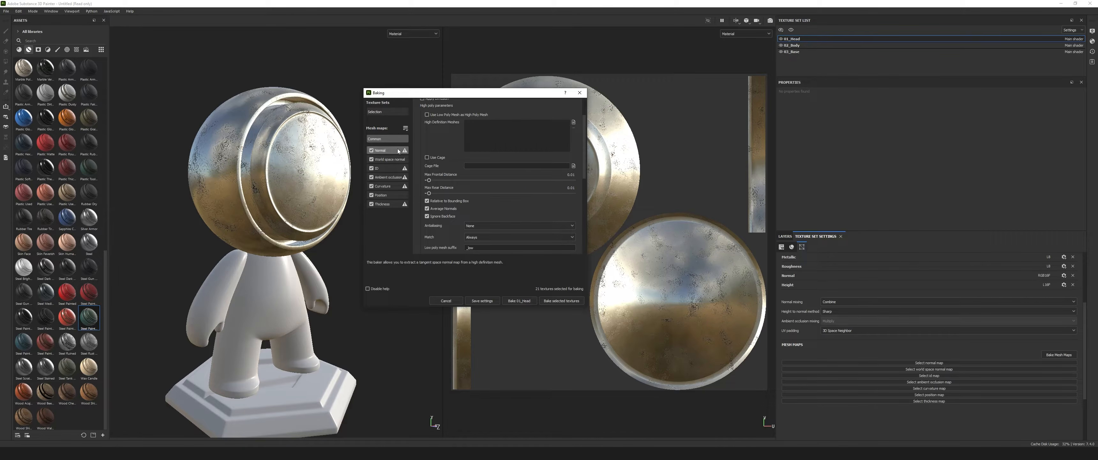
pyautogui.moveTo(584, 142); pyautogui.dragTo(584, 117)
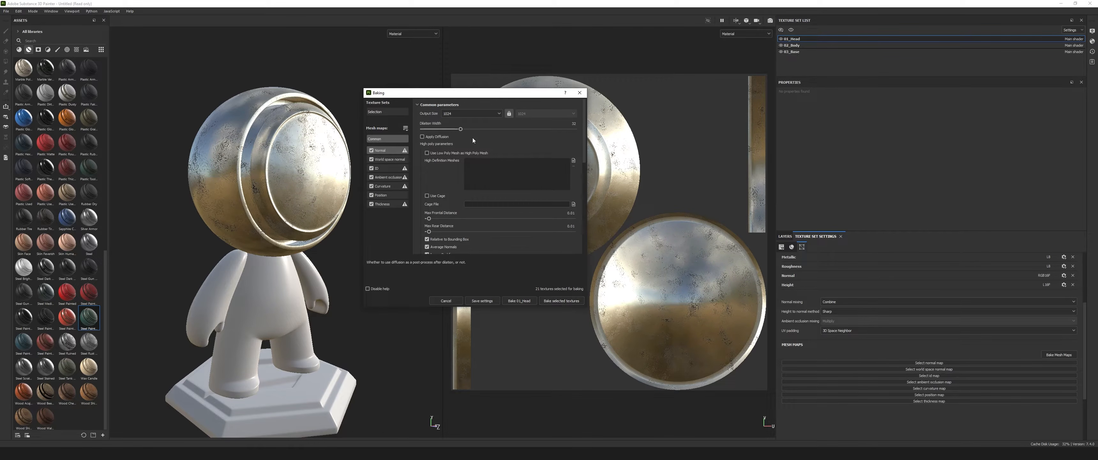
# Bake all selected mesh maps for the head, body and base texture sets, and close the finished bake report.
pyautogui.click(562, 300)
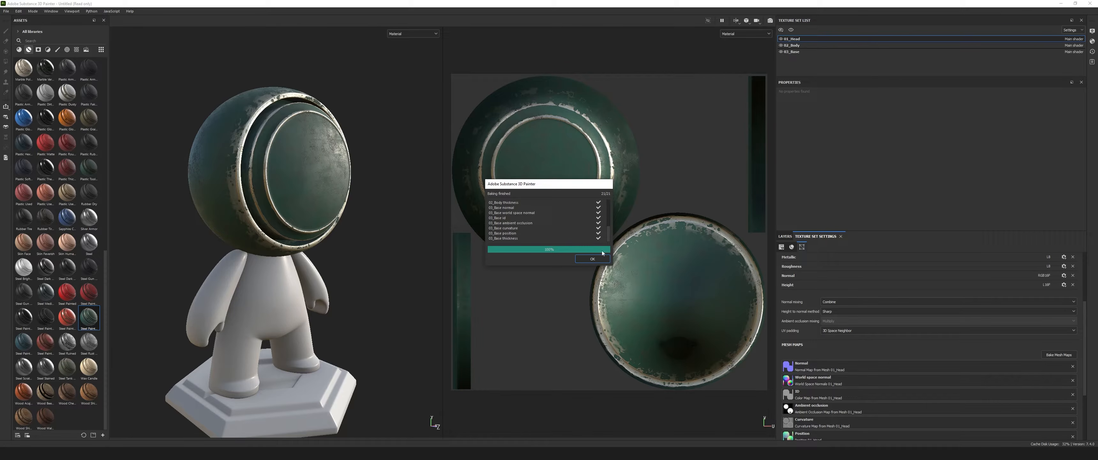
pyautogui.click(594, 258)
pyautogui.moveTo(378, 237)
pyautogui.keyDown('alt'); pyautogui.mouseDown()
pyautogui.moveTo(217, 242)
pyautogui.moveTo(361, 221)
pyautogui.moveTo(375, 243)
pyautogui.mouseUp(); pyautogui.keyUp('alt')
pyautogui.scroll(3, 318, 217)
pyautogui.keyDown('alt'); pyautogui.moveTo(318, 217); pyautogui.dragTo(336, 204, button='middle'); pyautogui.keyUp('alt')
pyautogui.scroll(-4, 364, 228)
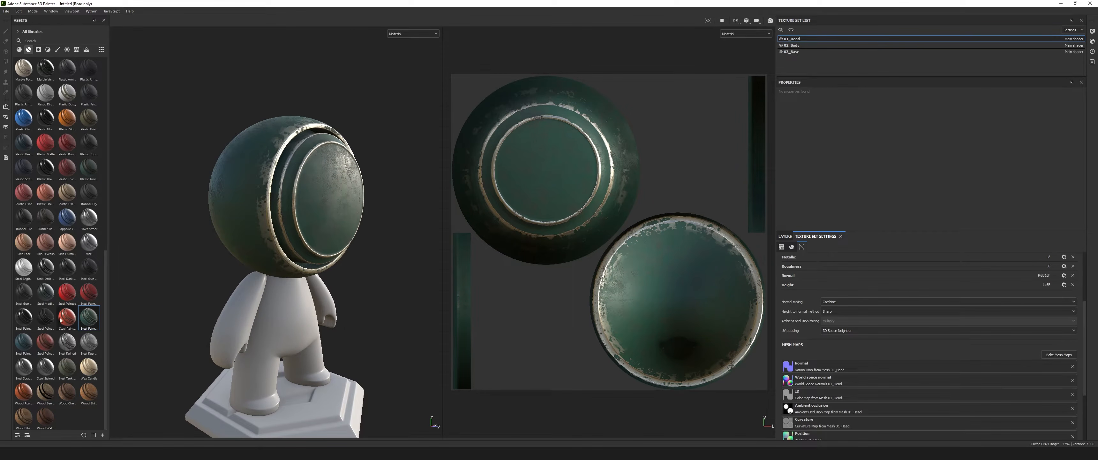
# Compare the Steel Painted Scraped Green preview with the material on the character's head, examining its edges from several angles.
pyautogui.moveTo(88, 320)
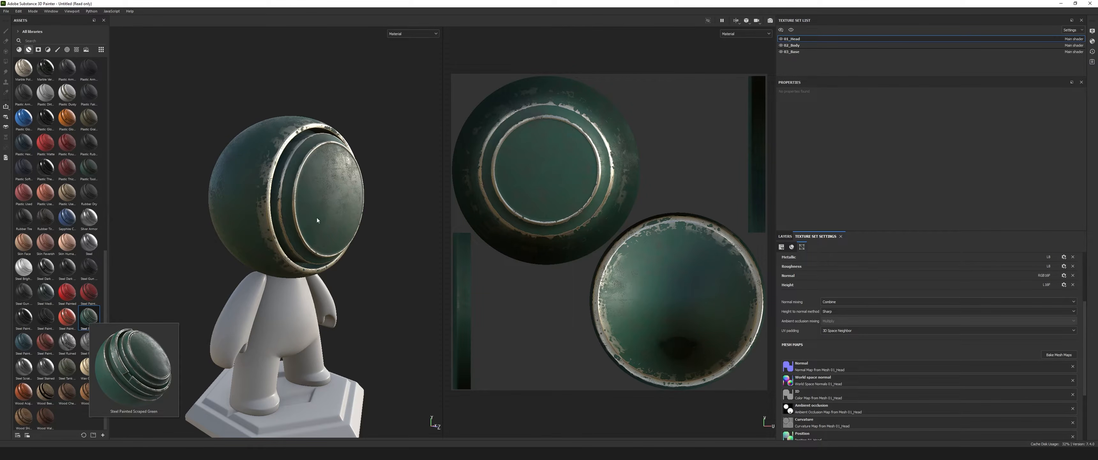
pyautogui.keyDown('alt'); pyautogui.moveTo(352, 256); pyautogui.dragTo(325, 250); pyautogui.keyUp('alt')
pyautogui.keyDown('alt'); pyautogui.moveTo(325, 252); pyautogui.dragTo(324, 233, button='middle'); pyautogui.keyUp('alt')
pyautogui.scroll(4, 318, 198)
pyautogui.moveTo(322, 201)
pyautogui.keyDown('alt'); pyautogui.mouseDown()
pyautogui.moveTo(306, 203)
pyautogui.moveTo(374, 245)
pyautogui.moveTo(302, 203)
pyautogui.moveTo(235, 218)
pyautogui.moveTo(312, 206)
pyautogui.mouseUp(); pyautogui.keyUp('alt')
pyautogui.scroll(-4, 334, 207)
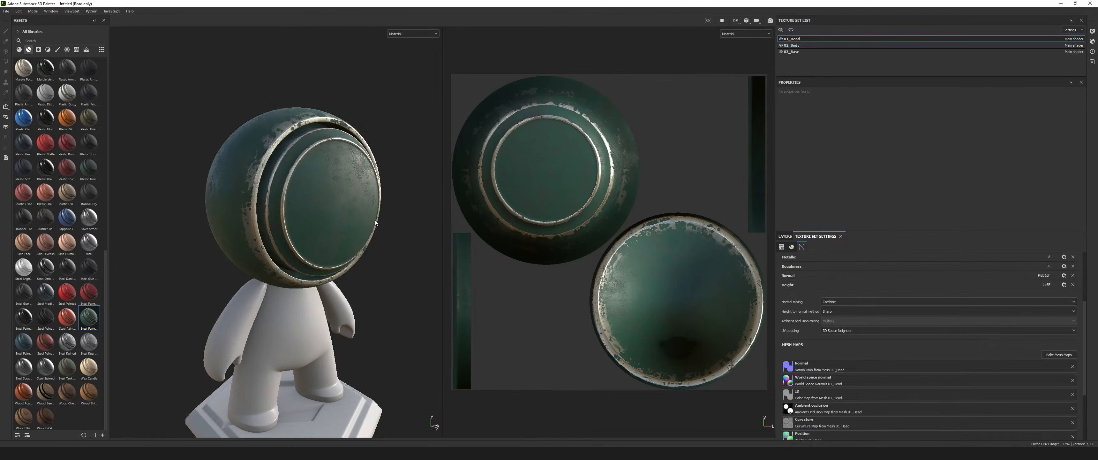
pyautogui.scroll(5, 312, 206)
pyautogui.scroll(-2, 324, 209)
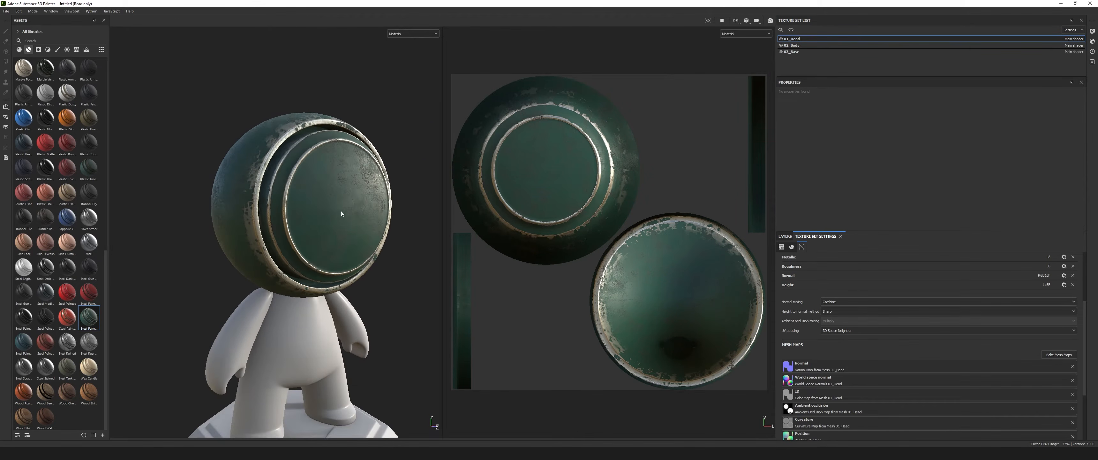
# Review the head's baked mesh maps in an enlarged texture set settings area, including the texture choices for the Normal map.
pyautogui.scroll(-3, 895, 378)
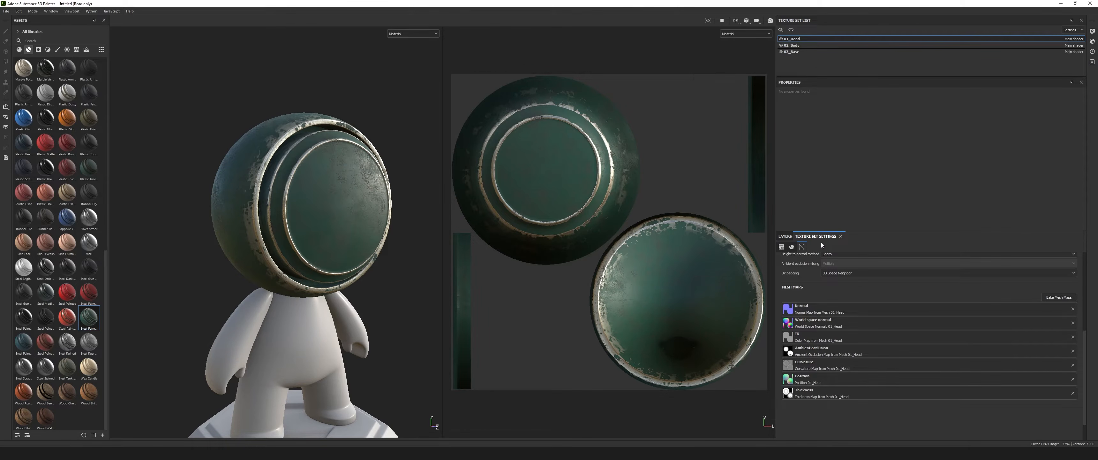
pyautogui.moveTo(827, 234); pyautogui.dragTo(826, 180)
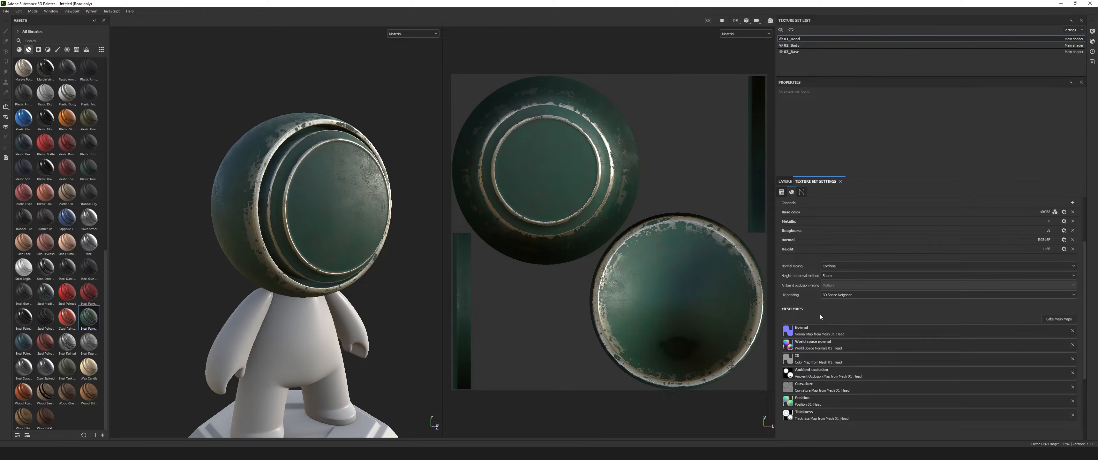
pyautogui.click(813, 333)
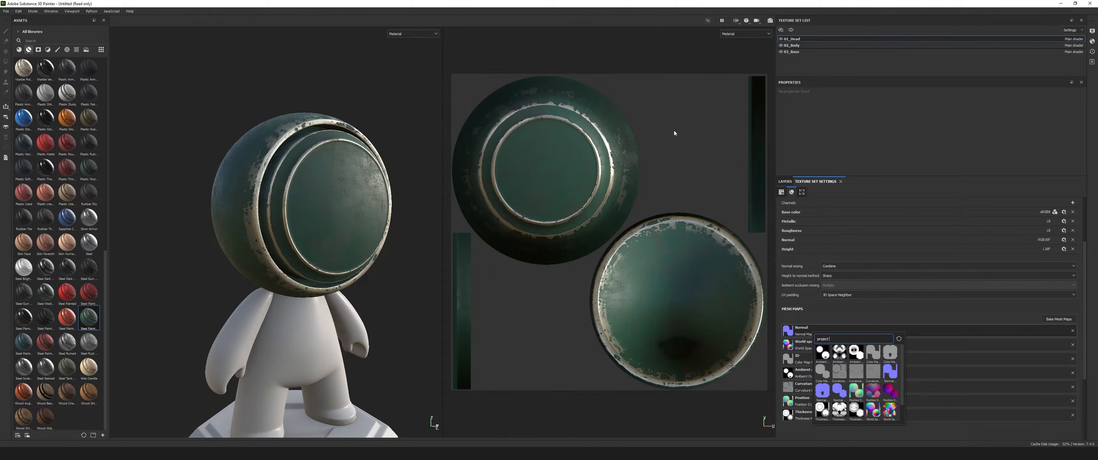
pyautogui.click(643, 60)
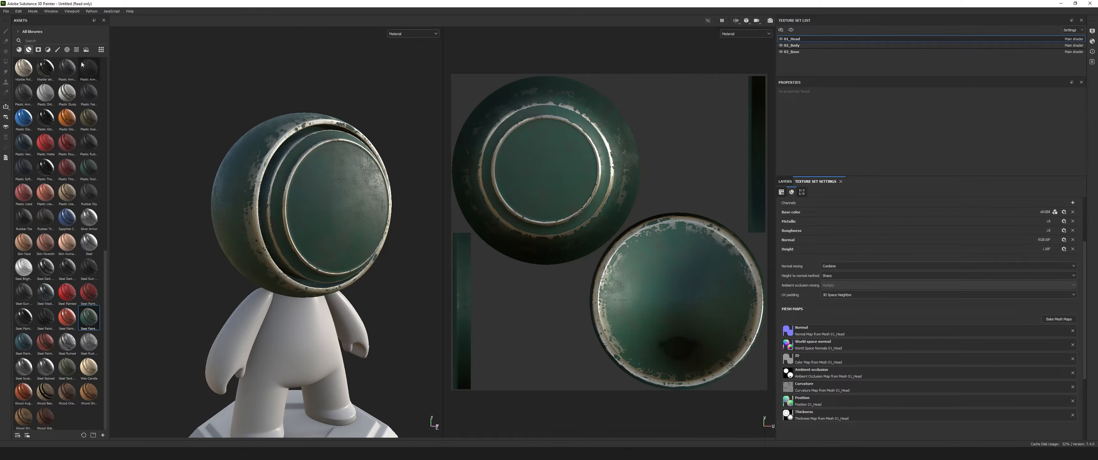
# Filter the assets to textures from the Project library to view the baked maps of all three texture sets.
pyautogui.click(76, 50)
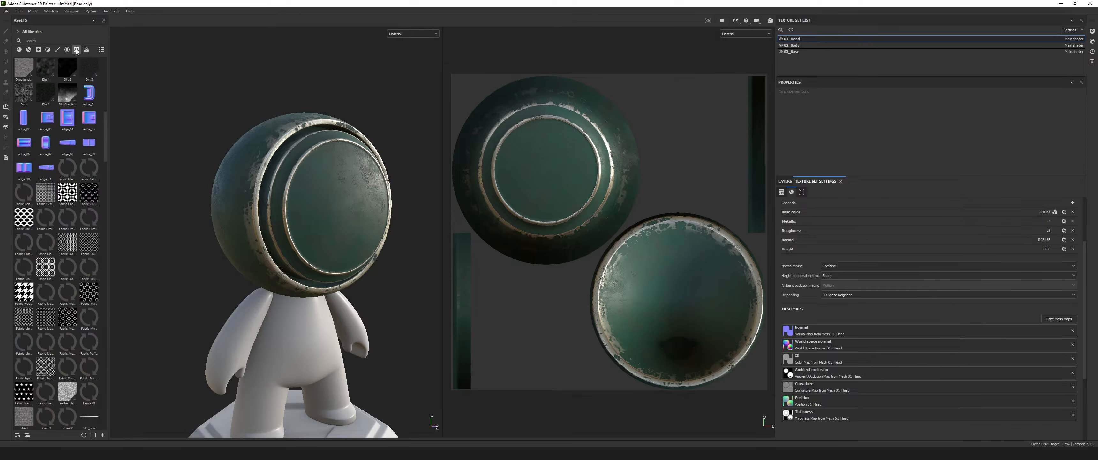
pyautogui.scroll(-15, 106, 155)
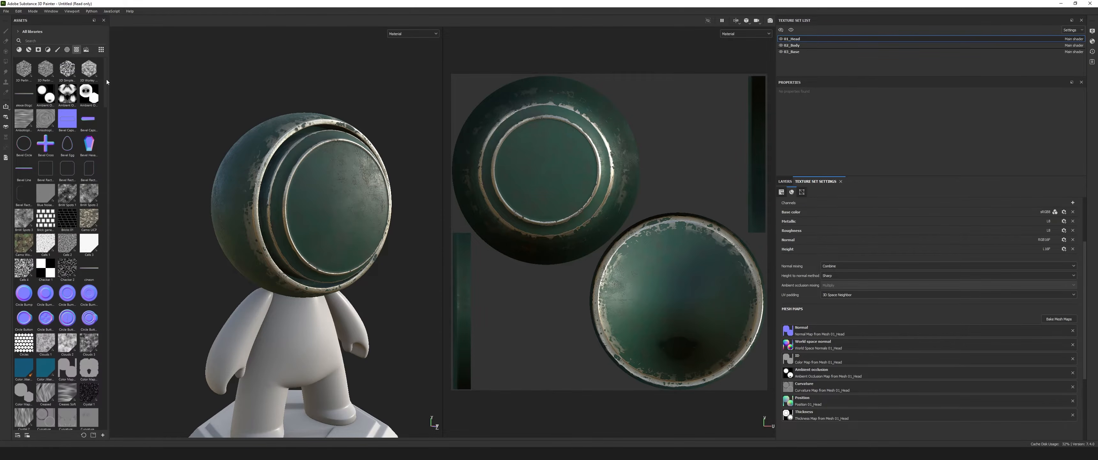
pyautogui.scroll(15, 107, 246)
pyautogui.click(27, 32)
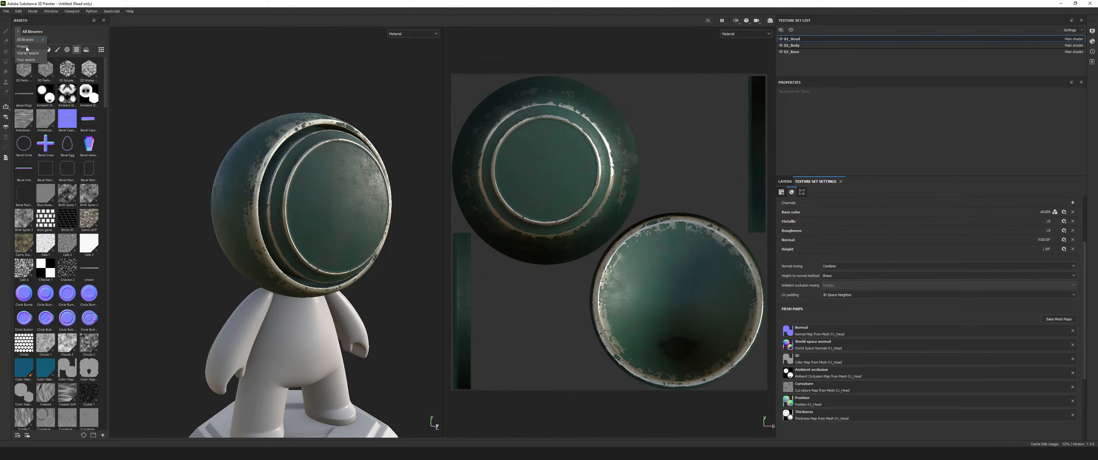
pyautogui.click(34, 46)
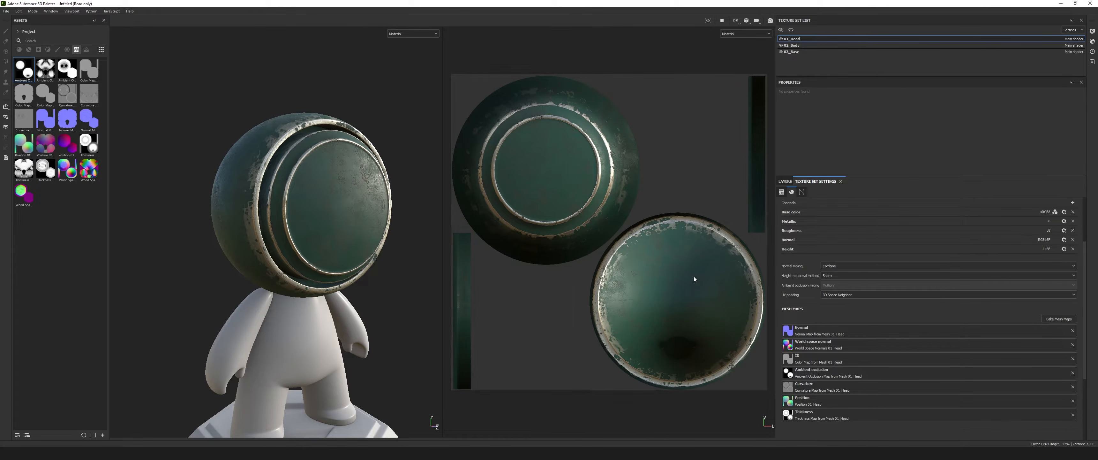
# Show smart materials from all libraries again and apply the red painted steel smart material to the character's body.
pyautogui.keyDown('alt'); pyautogui.moveTo(334, 273); pyautogui.dragTo(331, 256); pyautogui.keyUp('alt')
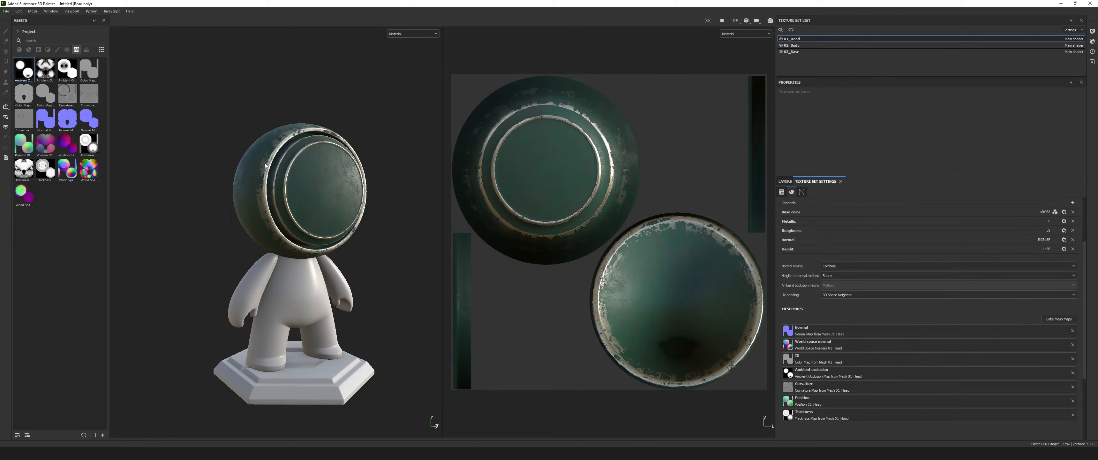
pyautogui.click(28, 50)
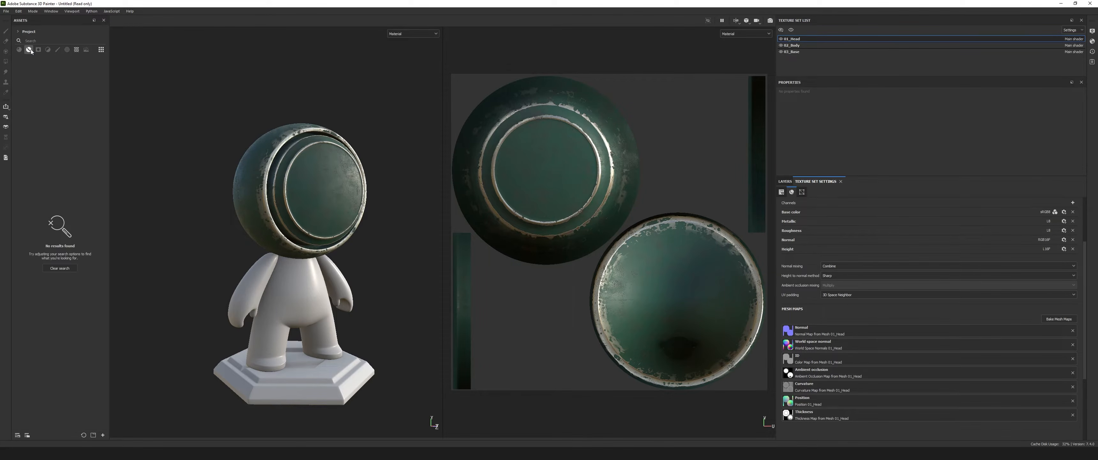
pyautogui.click(18, 32)
pyautogui.click(29, 41)
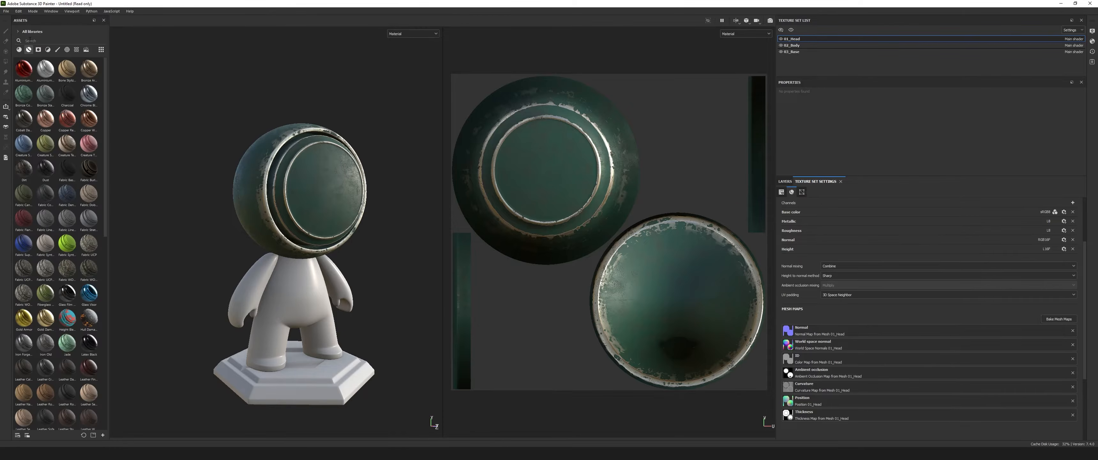
pyautogui.scroll(-10, 73, 273)
pyautogui.moveTo(67, 317); pyautogui.dragTo(310, 294)
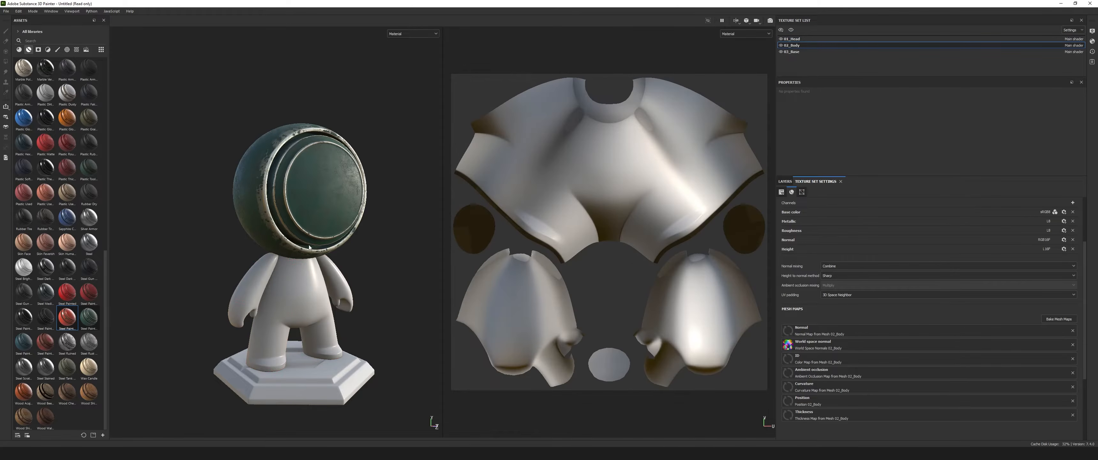
pyautogui.scroll(5, 201, 282)
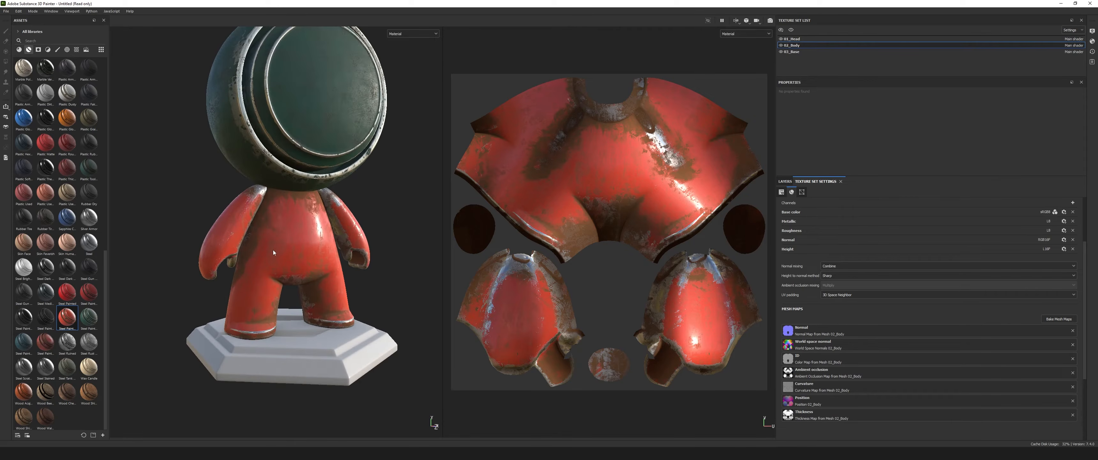
pyautogui.scroll(-1, 274, 251)
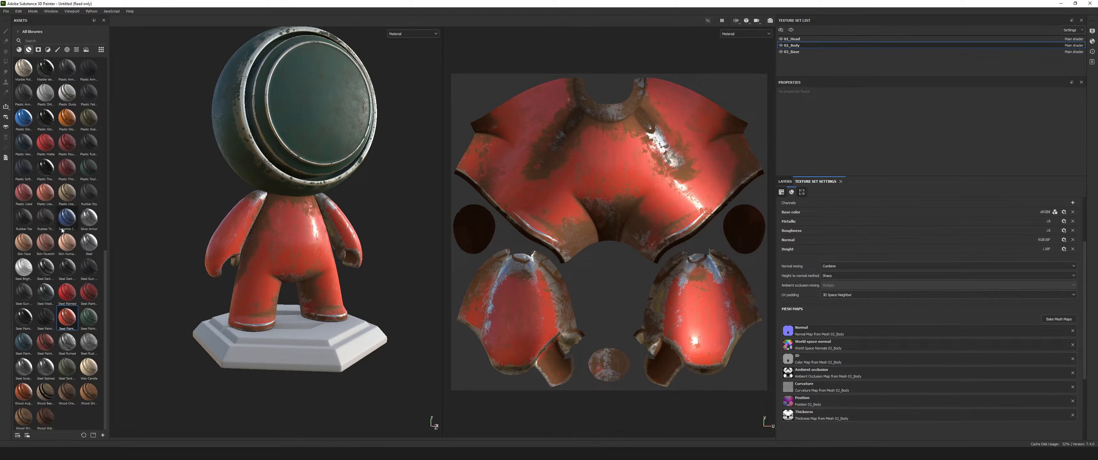
# Apply the Bronze Armor smart material to the character's hexagonal base.
pyautogui.scroll(10, 77, 298)
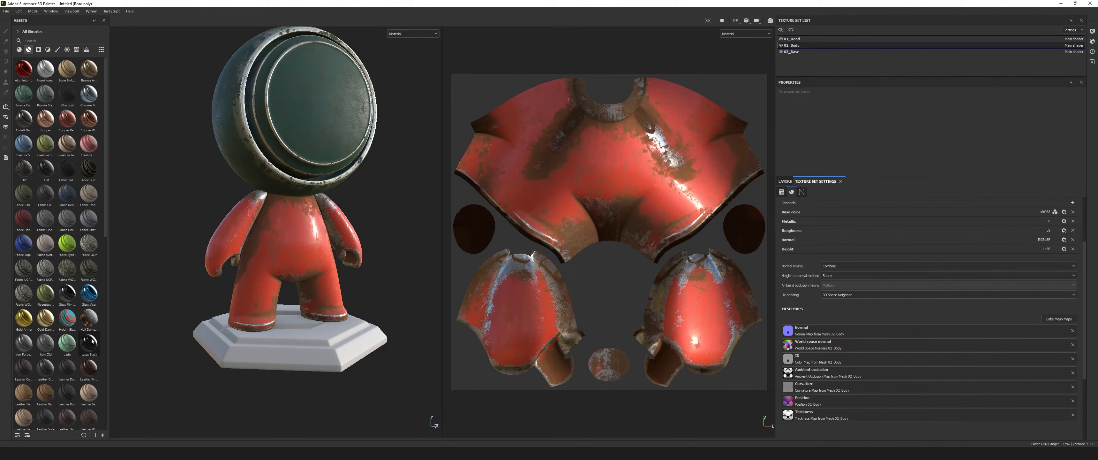
pyautogui.moveTo(89, 69); pyautogui.dragTo(285, 351)
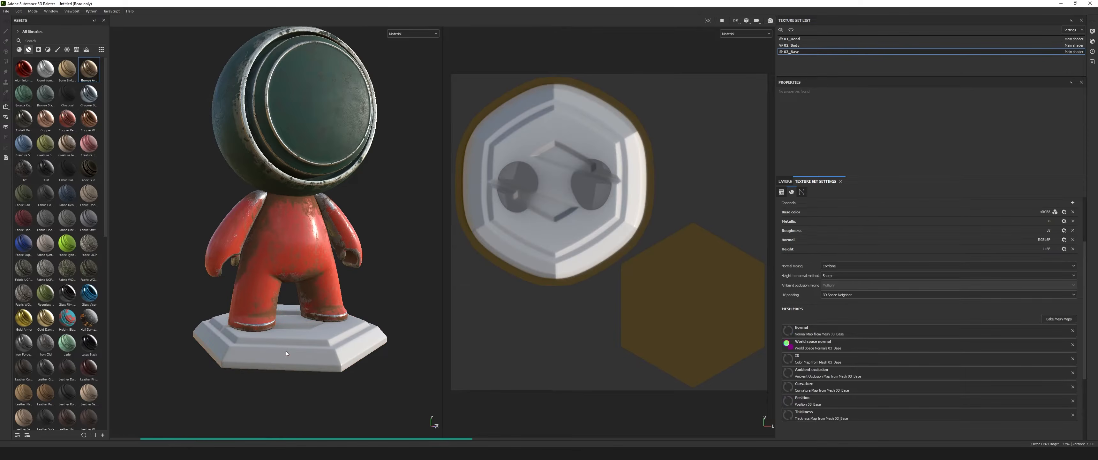
pyautogui.keyDown('alt'); pyautogui.moveTo(250, 318); pyautogui.dragTo(342, 342); pyautogui.keyUp('alt')
pyautogui.scroll(4, 282, 348)
pyautogui.keyDown('alt'); pyautogui.moveTo(251, 296); pyautogui.dragTo(280, 320, button='middle'); pyautogui.keyUp('alt')
pyautogui.scroll(-4, 292, 287)
pyautogui.keyDown('alt'); pyautogui.moveTo(294, 282); pyautogui.dragTo(257, 273); pyautogui.keyUp('alt')
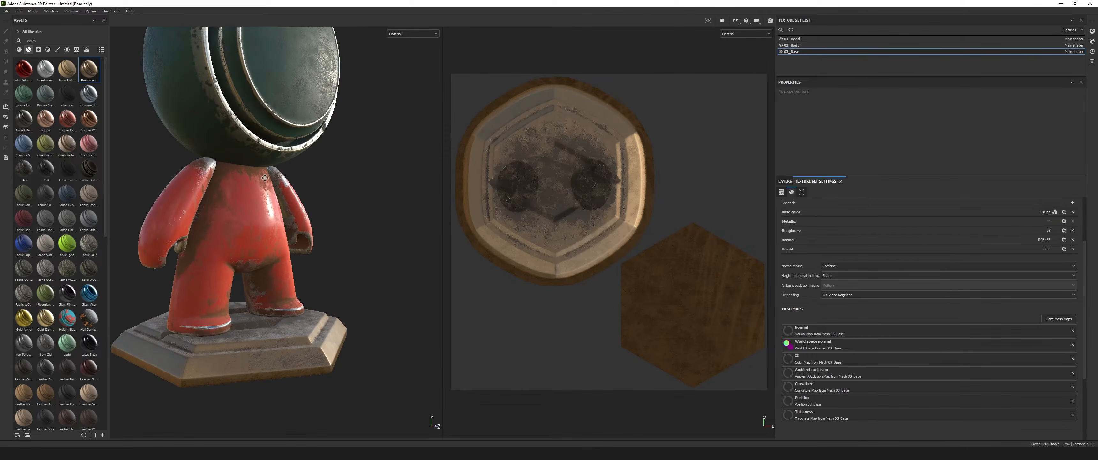
# Examine the smart materials on the head, body and base from different angles and distances.
pyautogui.scroll(-2, 259, 252)
pyautogui.keyDown('alt'); pyautogui.moveTo(261, 230); pyautogui.dragTo(268, 307, button='middle'); pyautogui.keyUp('alt')
pyautogui.keyDown('alt'); pyautogui.moveTo(270, 289); pyautogui.dragTo(259, 269); pyautogui.keyUp('alt')
pyautogui.keyDown('alt'); pyautogui.moveTo(277, 323); pyautogui.dragTo(277, 239, button='middle'); pyautogui.keyUp('alt')
pyautogui.scroll(4, 286, 218)
pyautogui.scroll(-2, 275, 234)
pyautogui.keyDown('alt'); pyautogui.moveTo(284, 234); pyautogui.dragTo(478, 249); pyautogui.keyUp('alt')
pyautogui.scroll(-4, 239, 253)
pyautogui.keyDown('alt'); pyautogui.moveTo(239, 253); pyautogui.dragTo(294, 259); pyautogui.keyUp('alt')
pyautogui.keyDown('alt'); pyautogui.moveTo(297, 261); pyautogui.dragTo(341, 242, button='middle'); pyautogui.keyUp('alt')
pyautogui.keyDown('alt'); pyautogui.moveTo(341, 242); pyautogui.dragTo(288, 241); pyautogui.keyUp('alt')
# Add a new paint layer above the base's Bronze Armor group and another above the head's Steel Painted Scraped Green group, collapsing the latter.
pyautogui.click(786, 181)
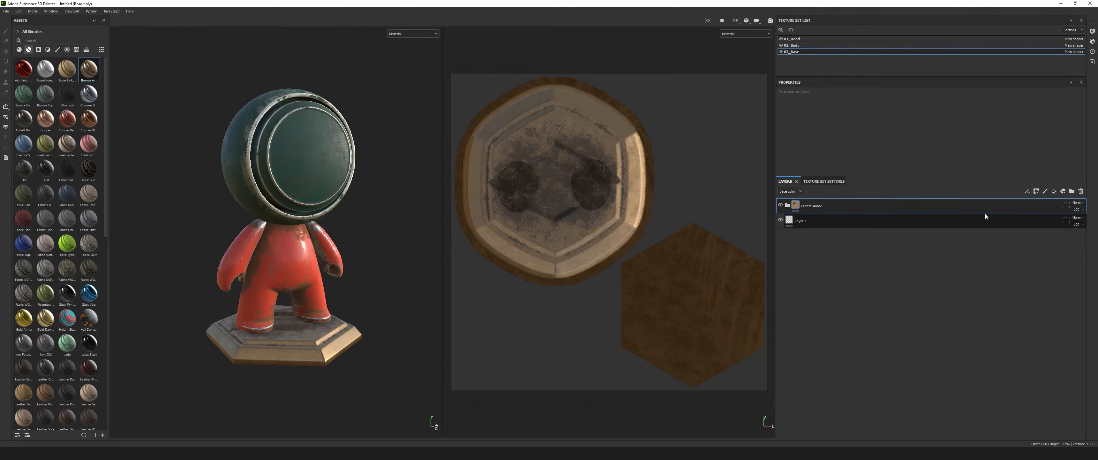
pyautogui.click(1045, 191)
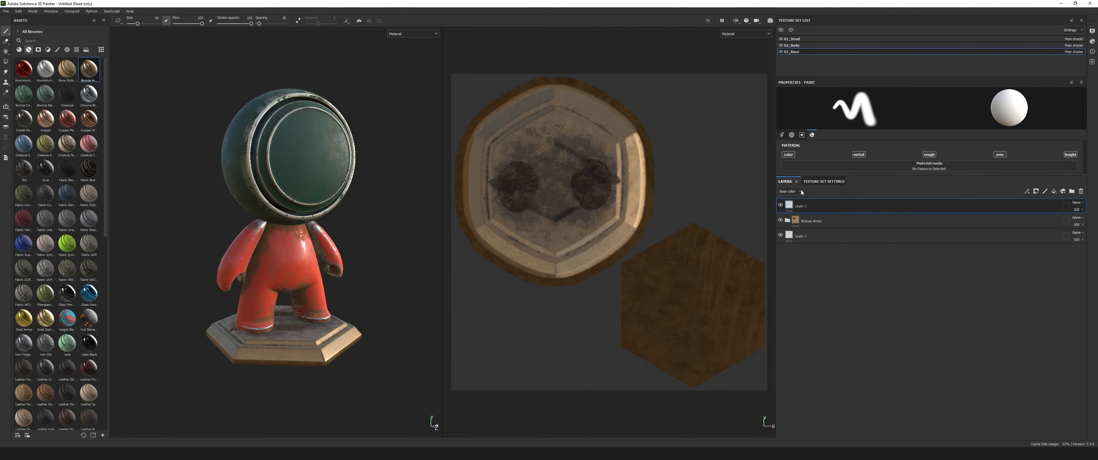
pyautogui.click(795, 40)
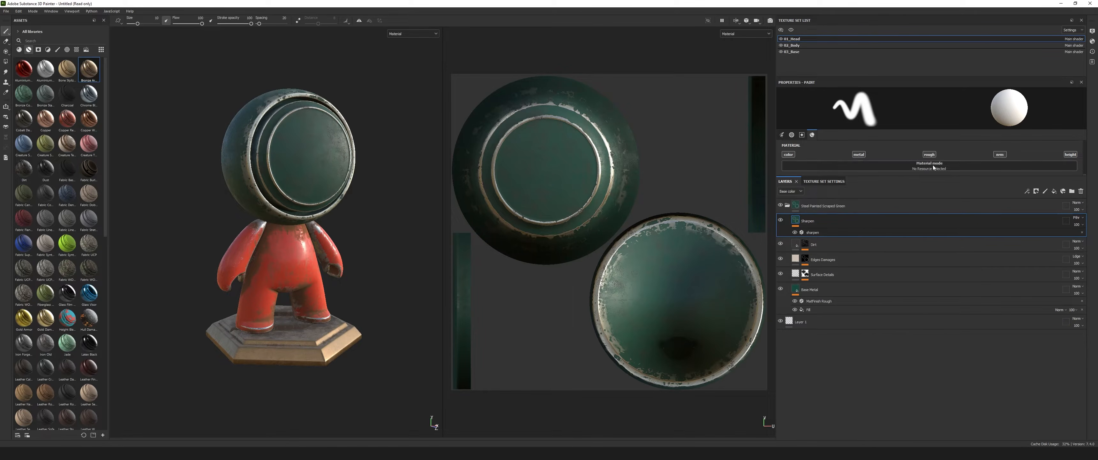
pyautogui.click(1048, 191)
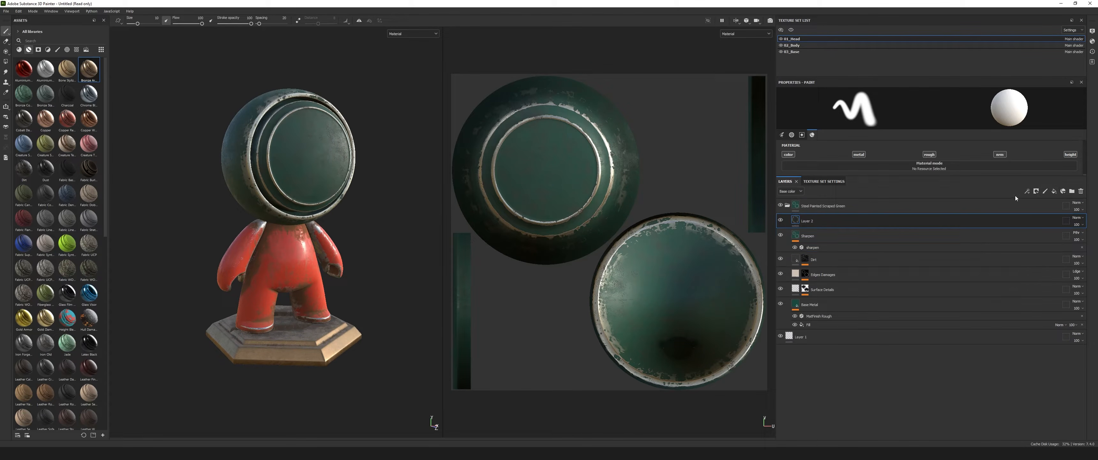
pyautogui.moveTo(797, 221); pyautogui.dragTo(805, 203)
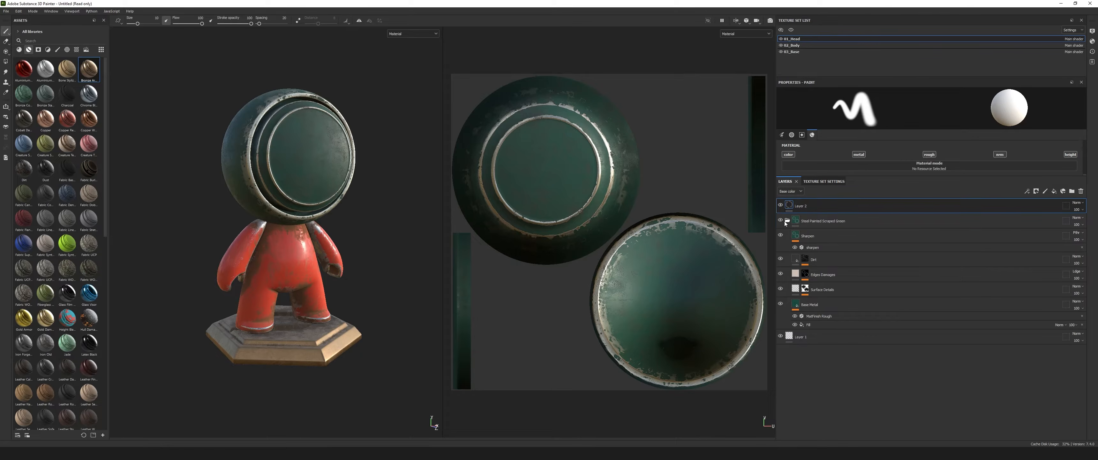
pyautogui.click(787, 221)
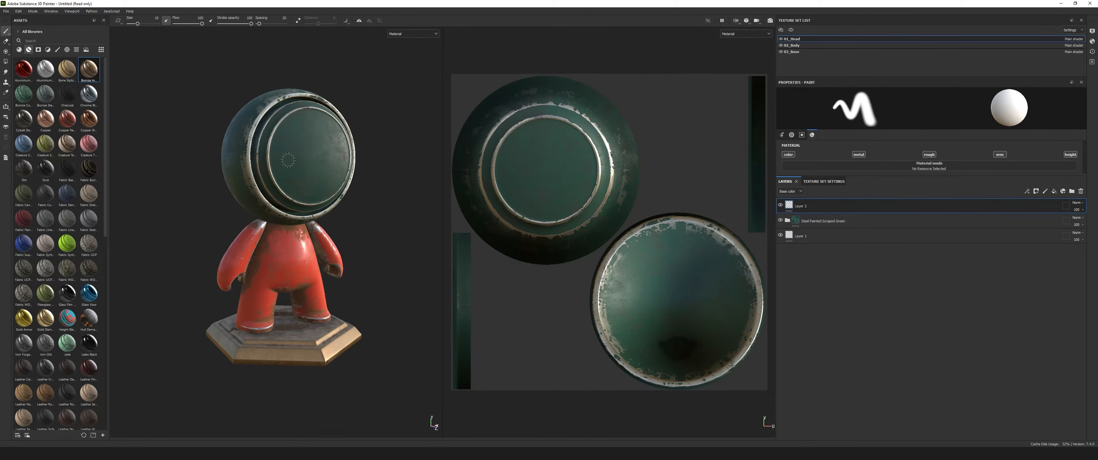
# Paint a white smiley face with two dot eyes and a curved mouth on the front disc of the head.
pyautogui.moveTo(851, 175); pyautogui.dragTo(859, 238)
pyautogui.click(880, 198)
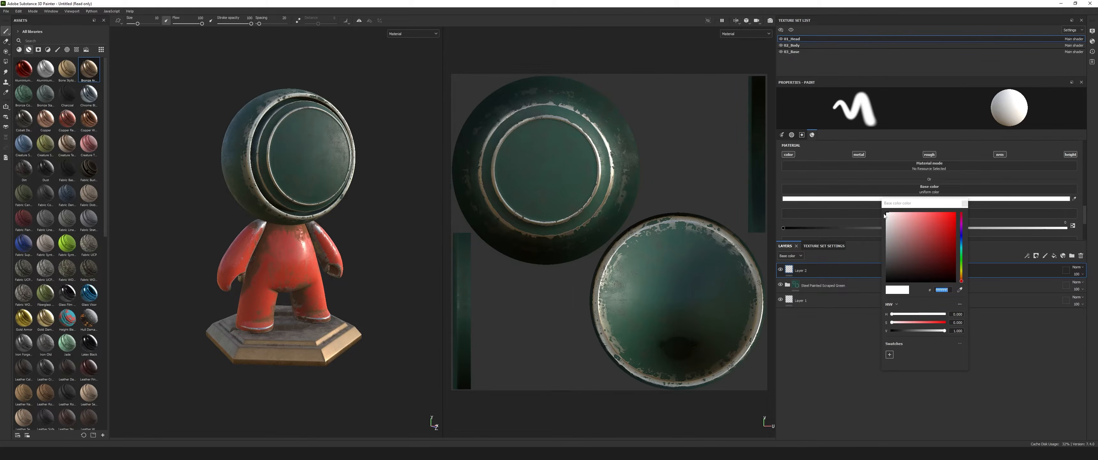
pyautogui.click(296, 142)
pyautogui.click(325, 142)
pyautogui.moveTo(298, 170)
pyautogui.mouseDown()
pyautogui.moveTo(324, 173)
pyautogui.moveTo(329, 158)
pyautogui.mouseUp()
pyautogui.keyDown('alt'); pyautogui.moveTo(373, 205); pyautogui.dragTo(387, 216); pyautogui.keyUp('alt')
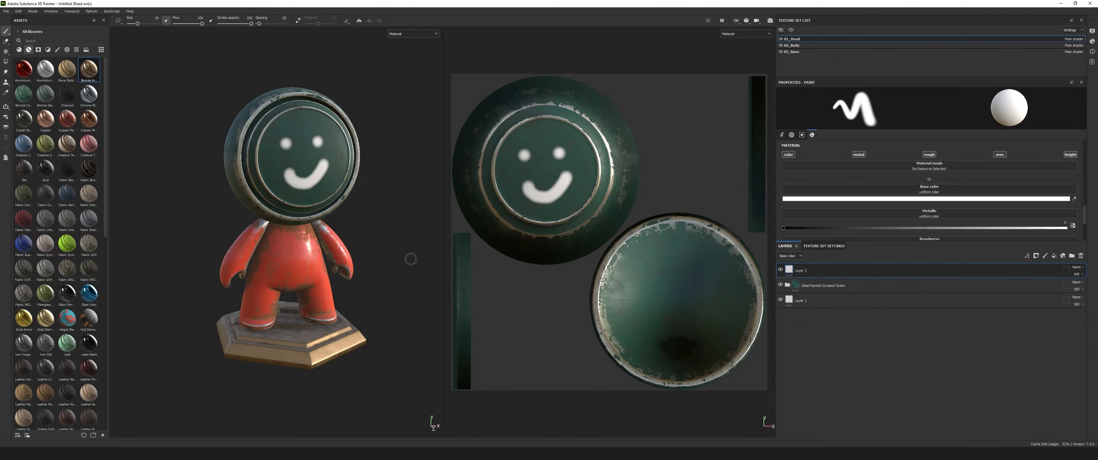
pyautogui.moveTo(184, 229)
pyautogui.keyDown('alt'); pyautogui.mouseDown()
pyautogui.moveTo(306, 240)
pyautogui.moveTo(203, 233)
pyautogui.moveTo(173, 219)
pyautogui.moveTo(294, 233)
pyautogui.moveTo(196, 220)
pyautogui.mouseUp(); pyautogui.keyUp('alt')
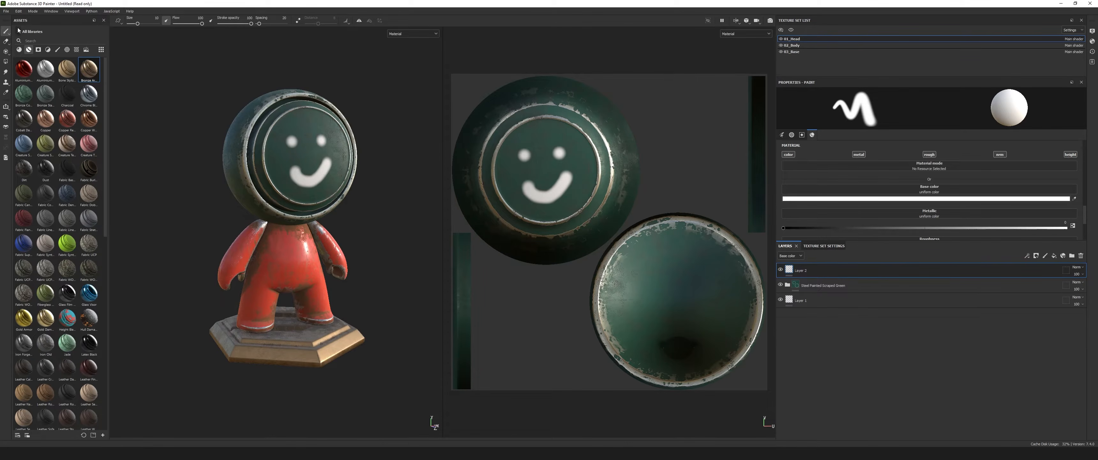
# Open the texture export settings and set the output directory to the FB folder on the EXTRA (E:) drive.
pyautogui.click(6, 11)
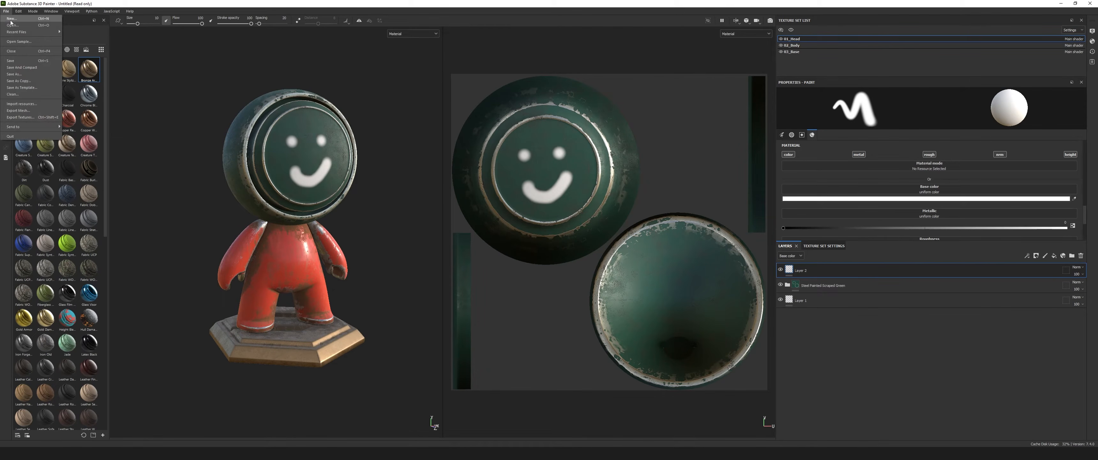
pyautogui.click(22, 118)
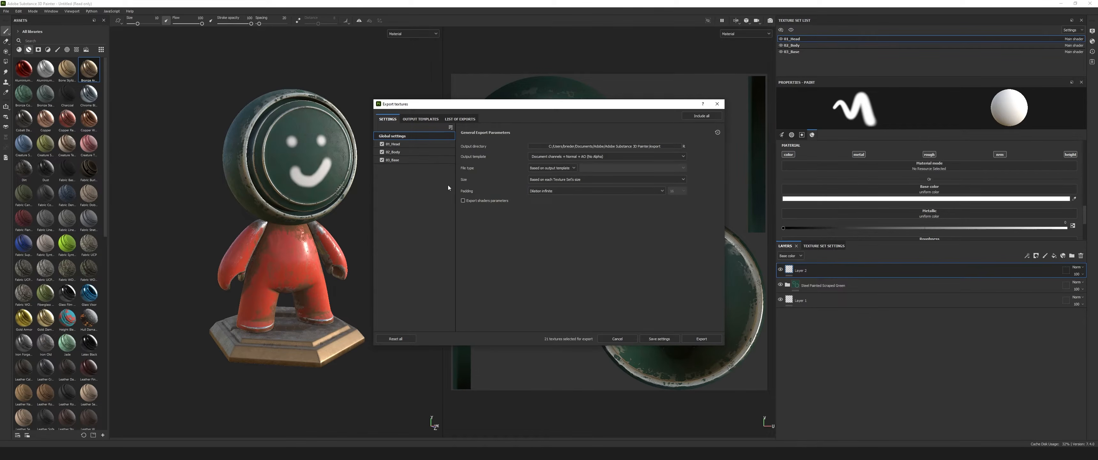
pyautogui.moveTo(524, 104); pyautogui.dragTo(444, 127)
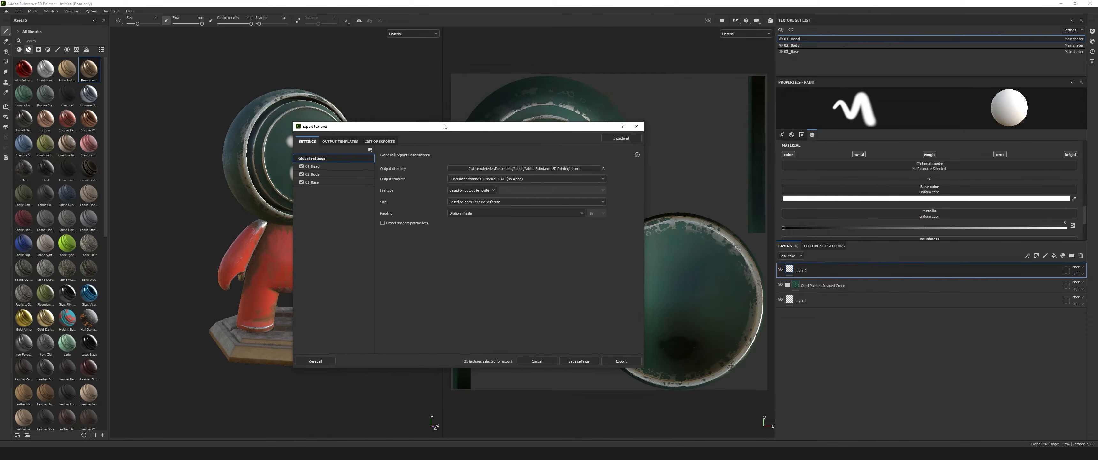
pyautogui.click(502, 169)
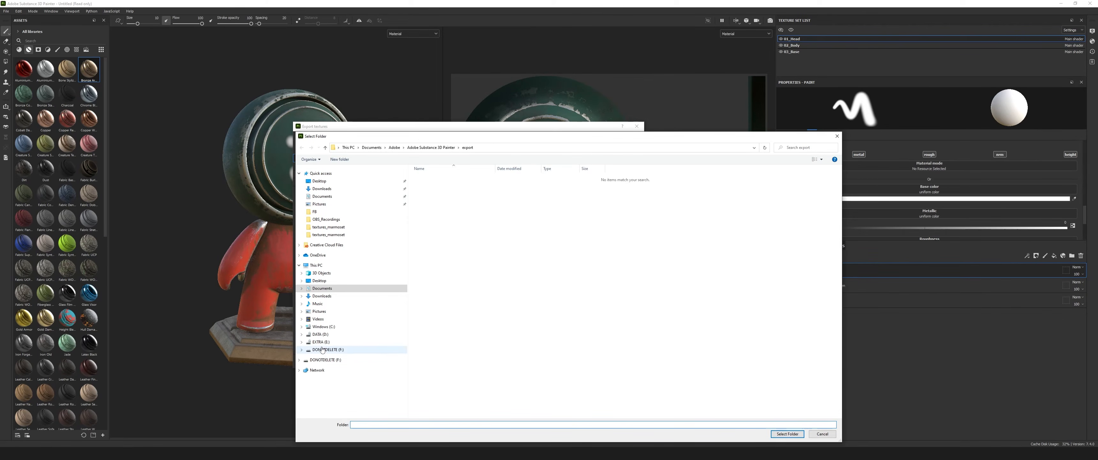
pyautogui.click(323, 342)
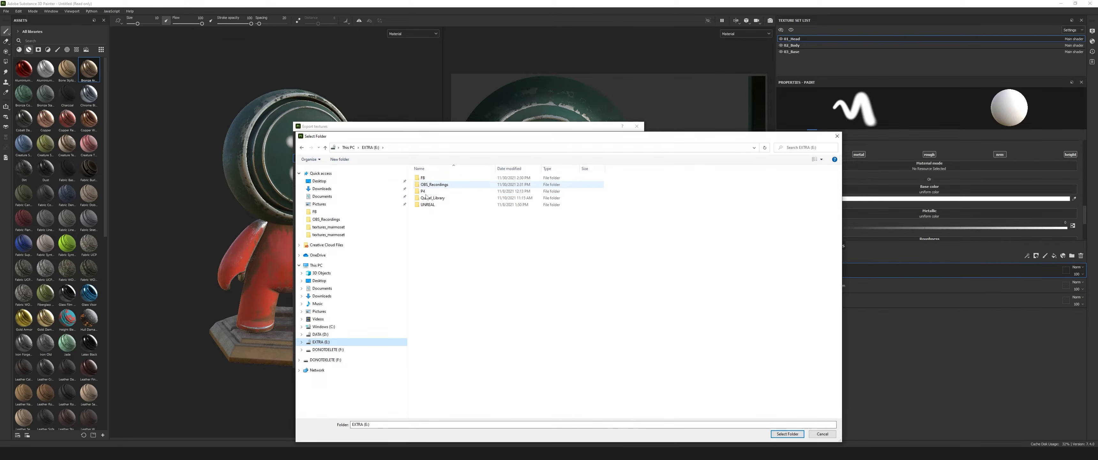
pyautogui.doubleClick(423, 178)
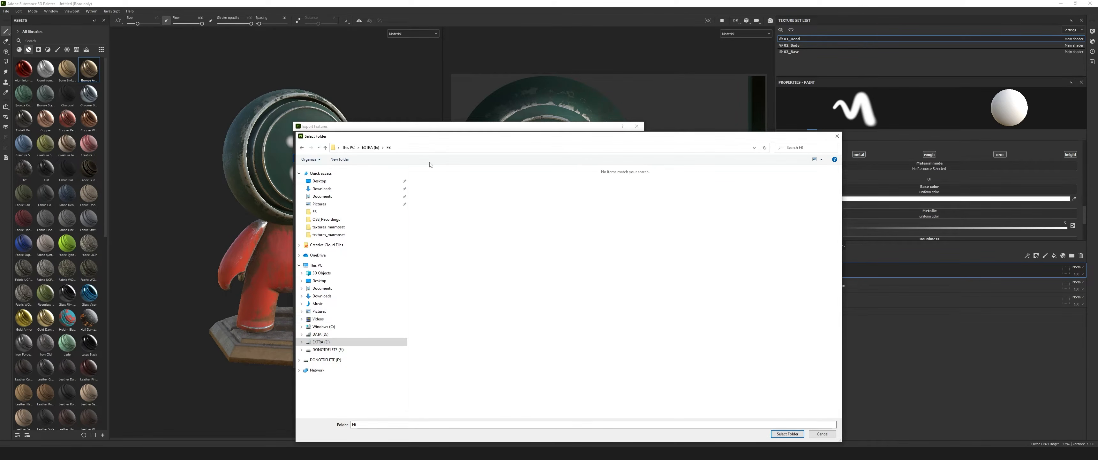
pyautogui.click(787, 433)
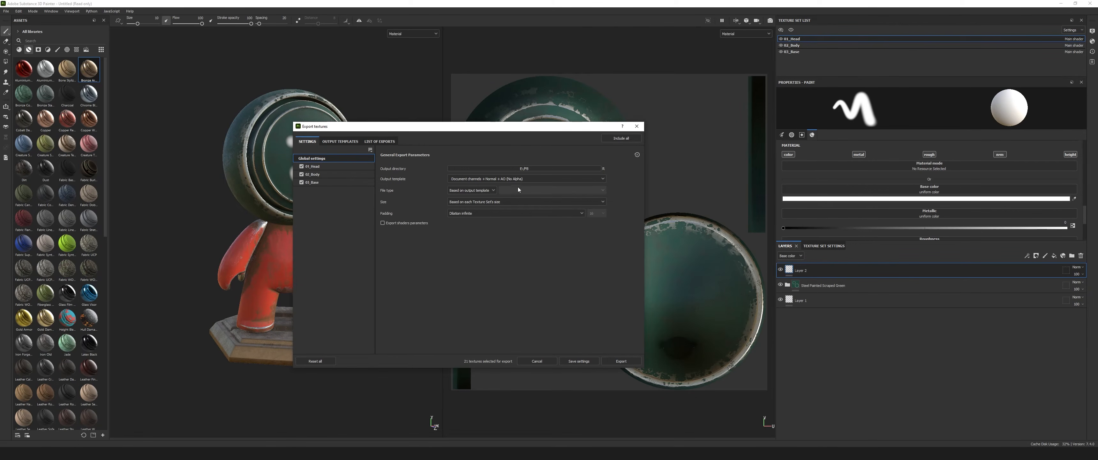
# Set the export's output template to PBR Metallic Roughness.
pyautogui.click(526, 179)
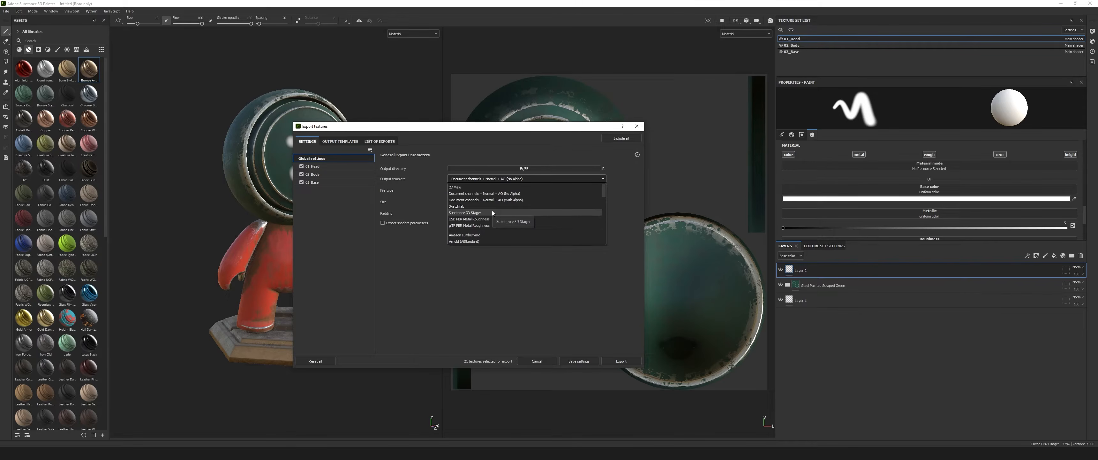
pyautogui.scroll(-2, 492, 213)
pyautogui.scroll(-5, 493, 213)
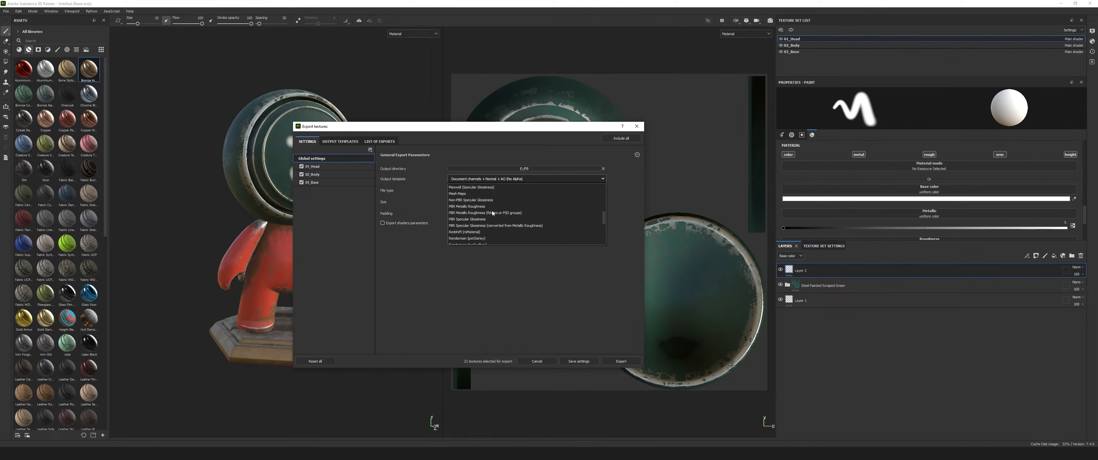
pyautogui.scroll(-2, 493, 212)
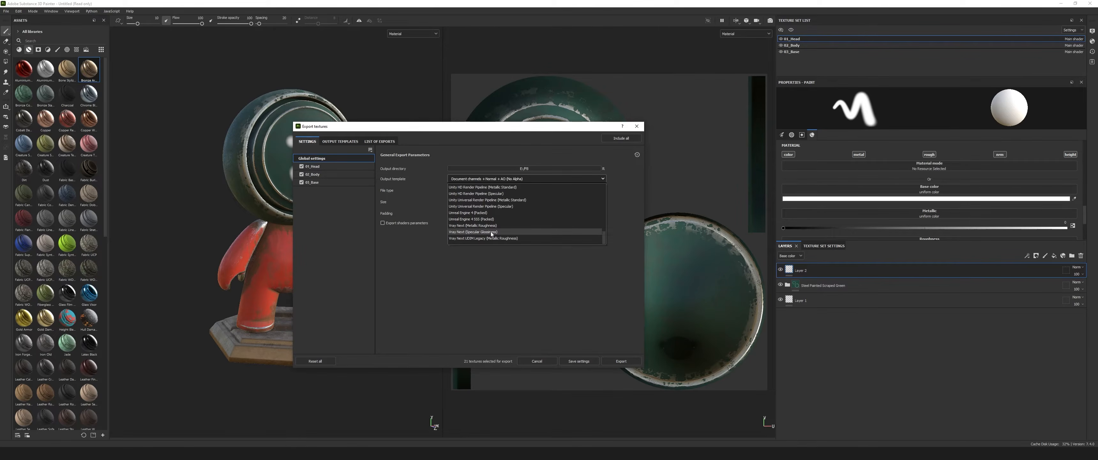
pyautogui.scroll(1, 491, 233)
pyautogui.scroll(5, 492, 233)
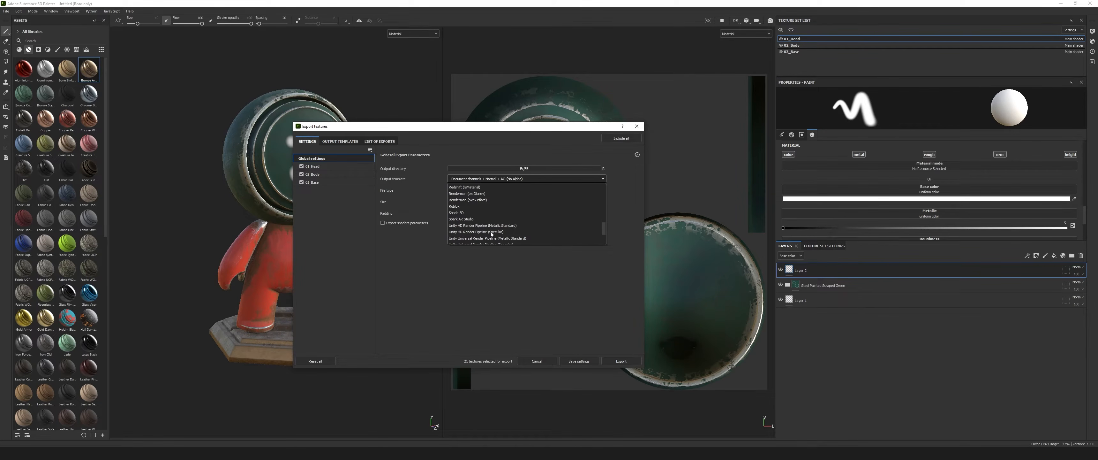
pyautogui.scroll(4, 491, 234)
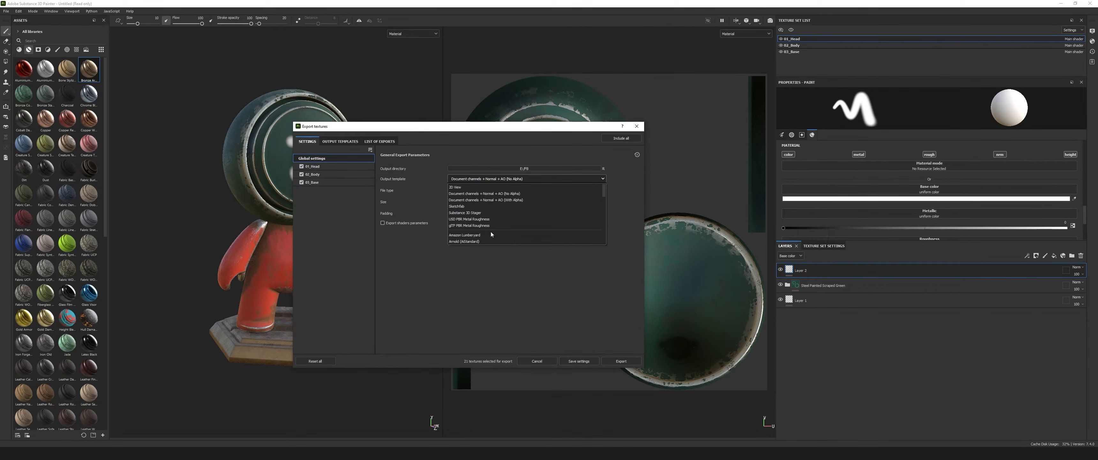
pyautogui.scroll(-5, 492, 233)
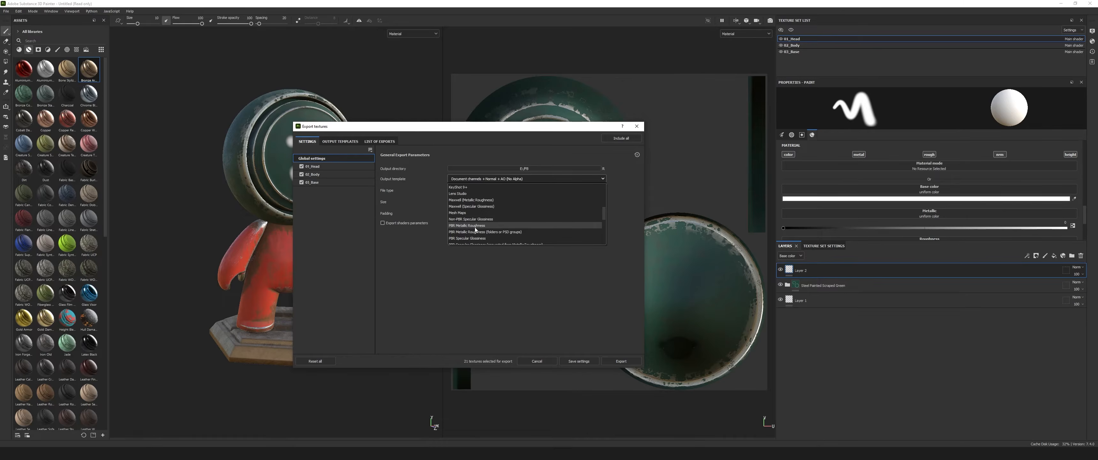
pyautogui.click(475, 225)
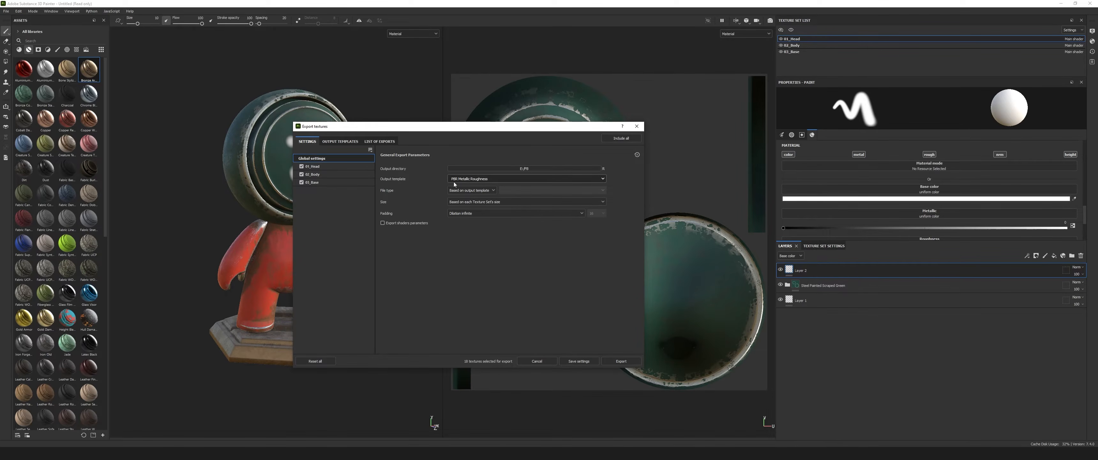
# Set the export file type to png and the texture size to 1024.
pyautogui.click(494, 191)
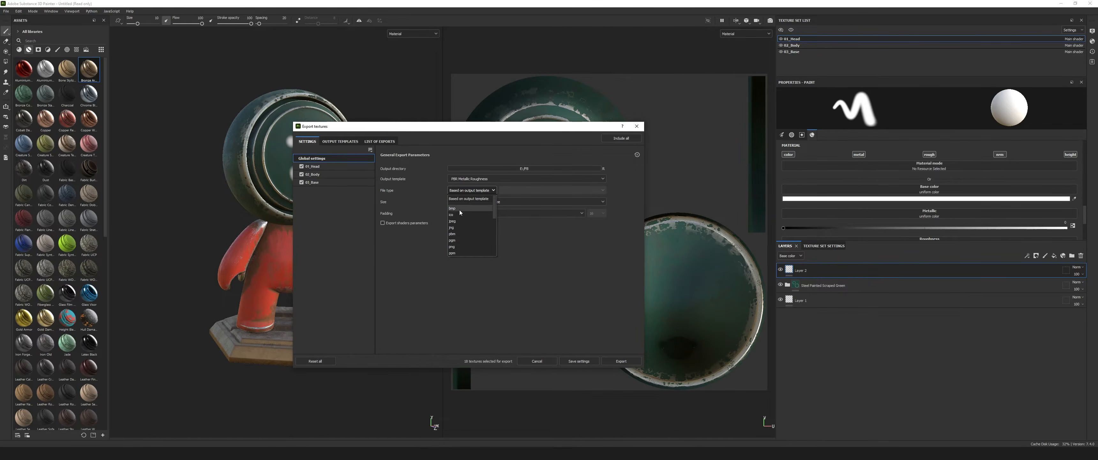
pyautogui.scroll(-5, 465, 237)
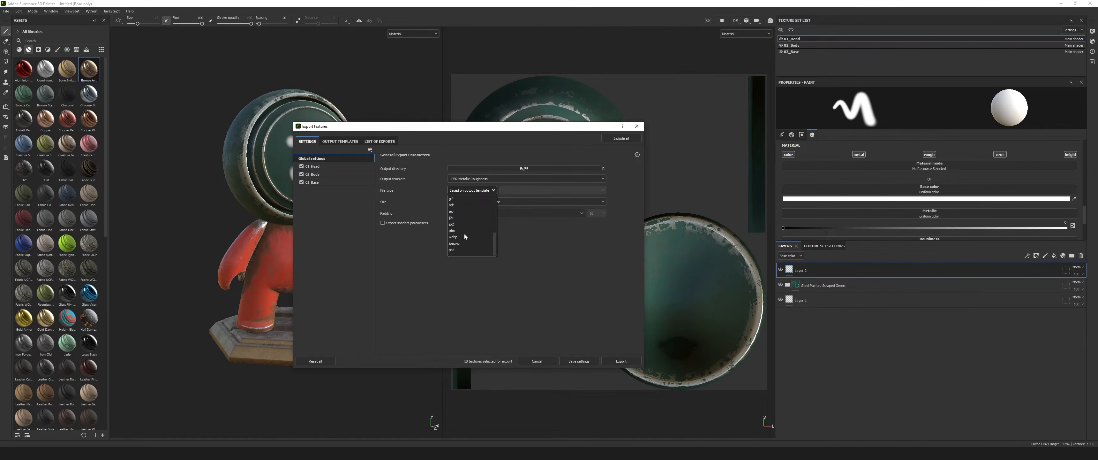
pyautogui.scroll(2, 460, 250)
pyautogui.click(464, 217)
pyautogui.click(471, 202)
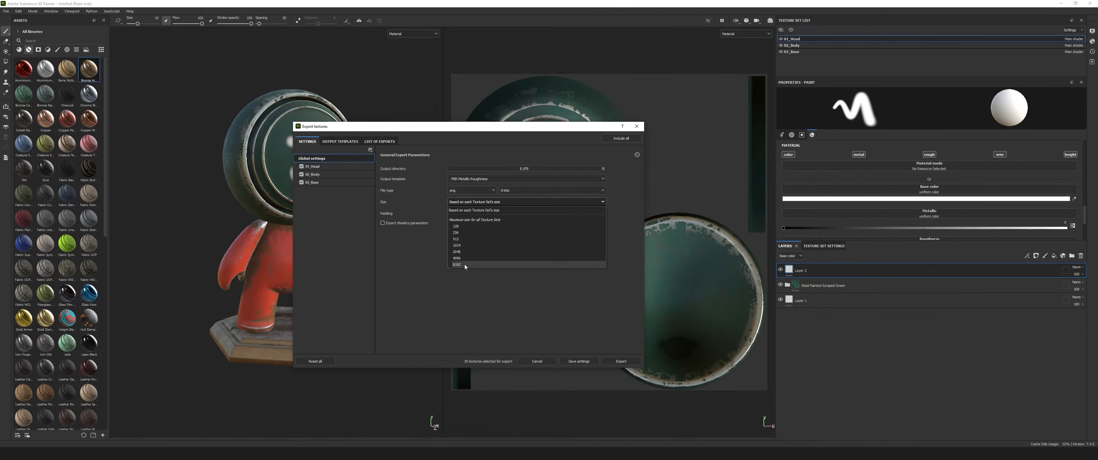
pyautogui.click(465, 245)
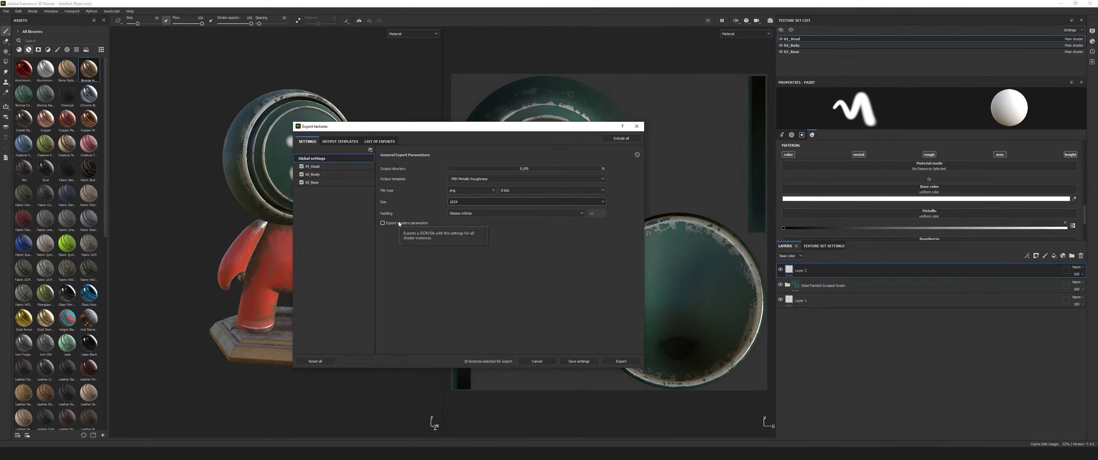
# Review the available output template presets and the list of textures to export, returning to the general export settings.
pyautogui.click(339, 142)
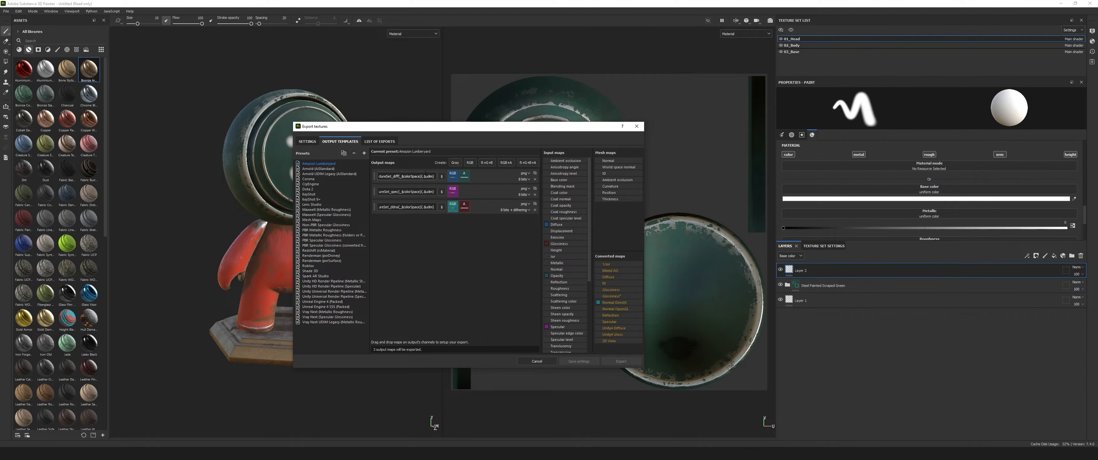
pyautogui.click(378, 142)
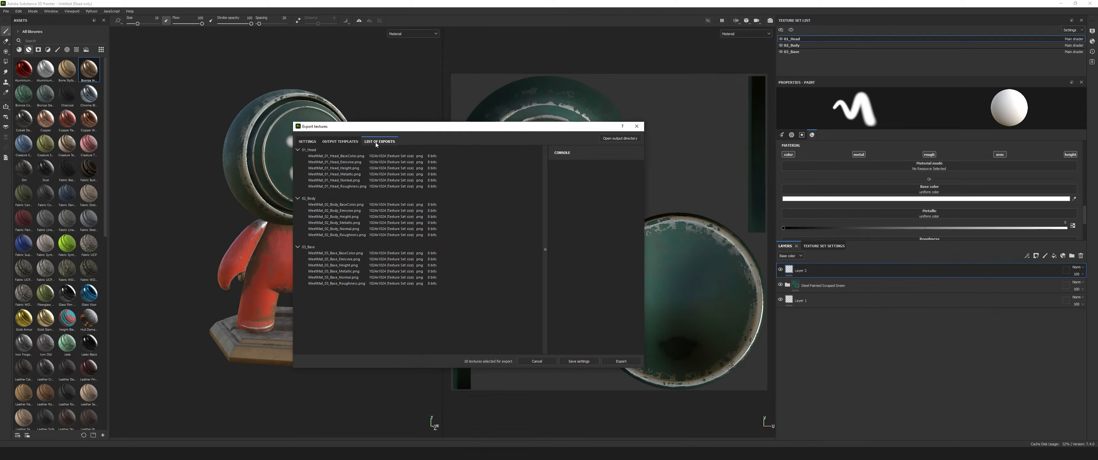
pyautogui.click(306, 142)
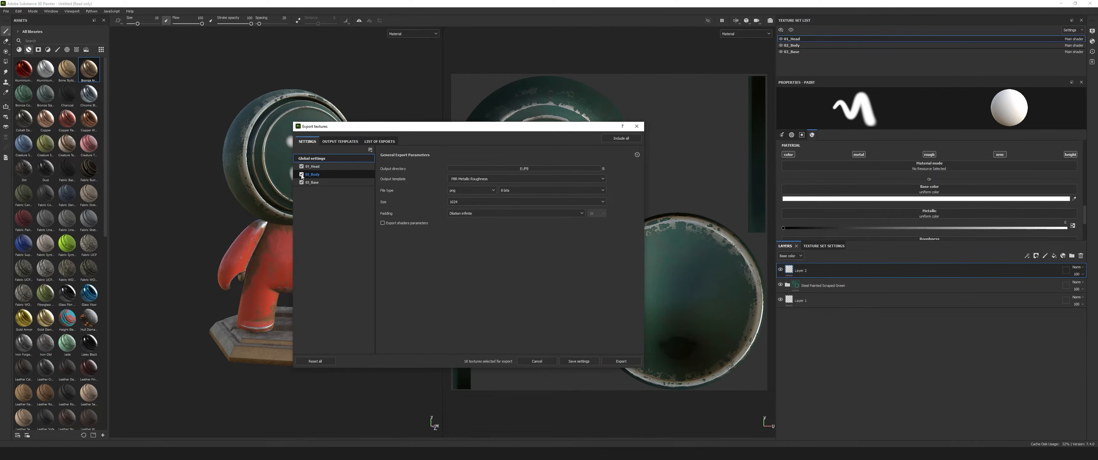
# Exclude the 02_Body and 03_Base texture sets and export only the maps of 01_Head.
pyautogui.click(311, 182)
pyautogui.click(301, 182)
pyautogui.click(308, 167)
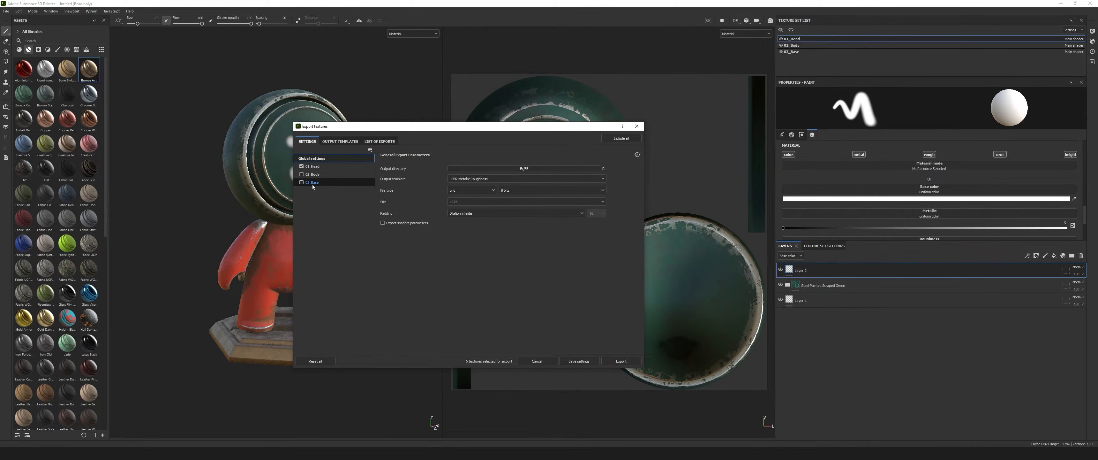
pyautogui.click(323, 169)
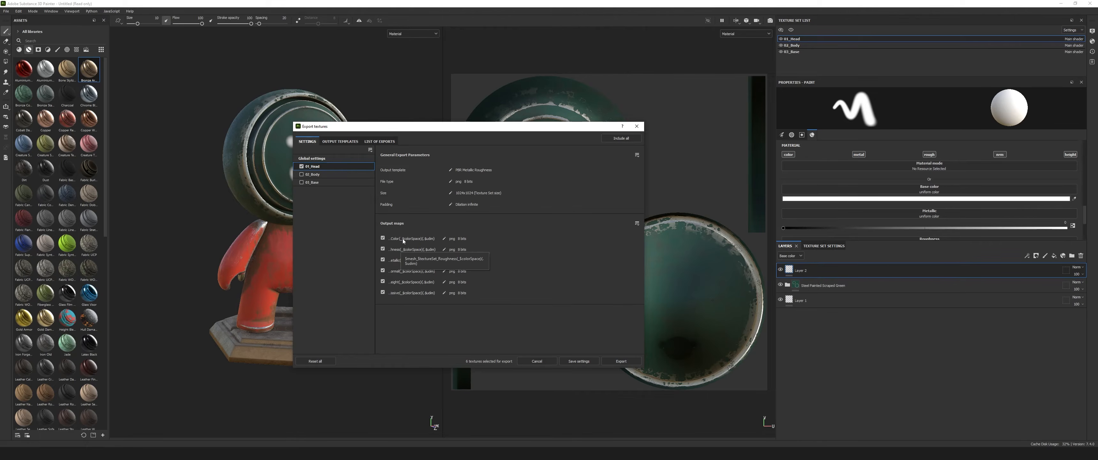
pyautogui.click(619, 362)
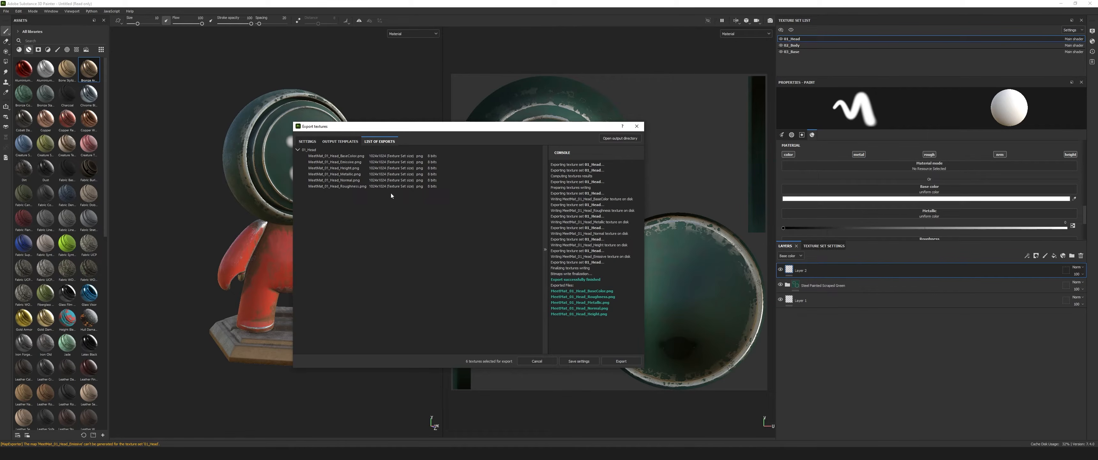
# Open the output directory, inspect the exported head base color image at full size, and close the export dialog.
pyautogui.click(621, 138)
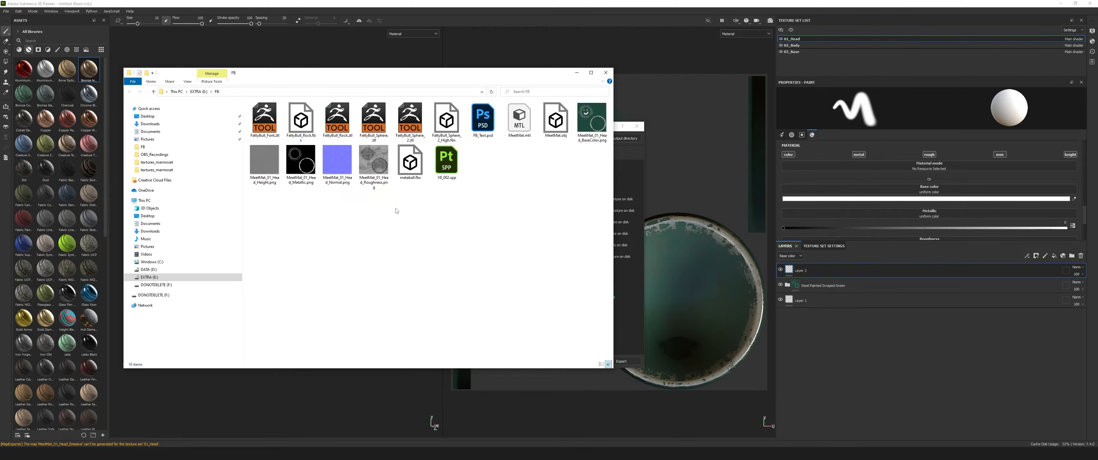
pyautogui.doubleClick(592, 122)
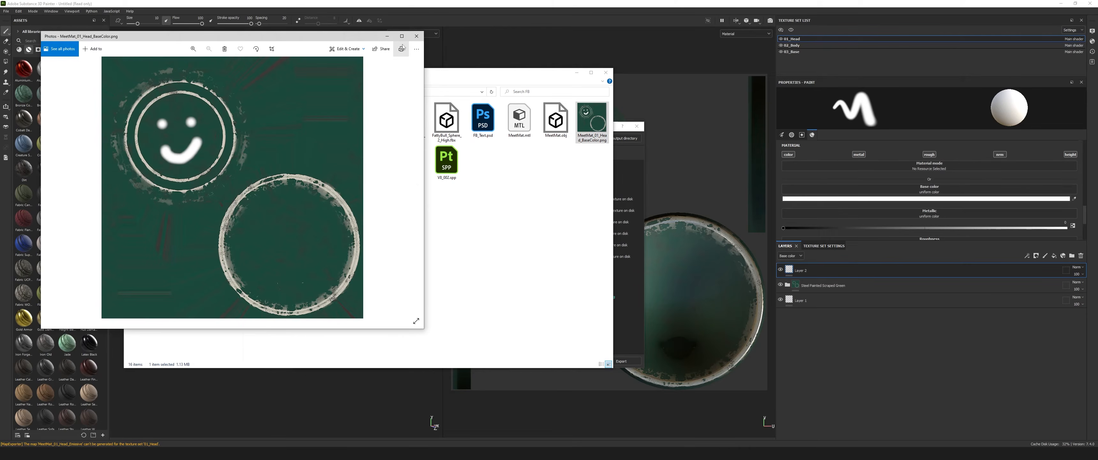
pyautogui.click(402, 36)
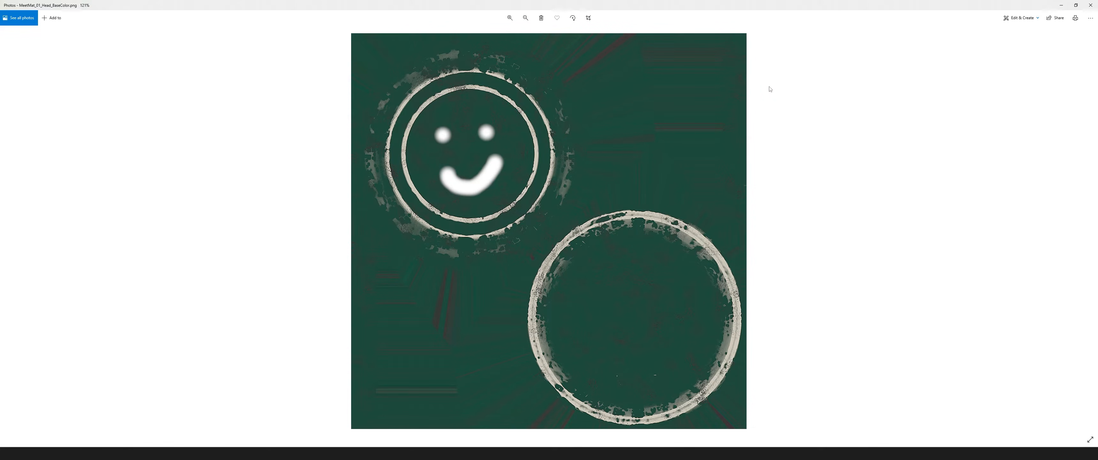
pyautogui.click(1091, 5)
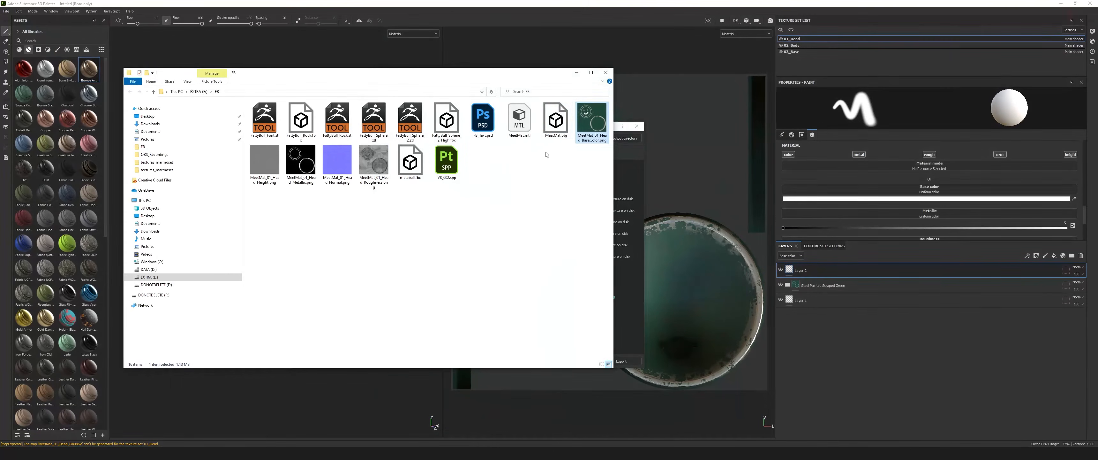
pyautogui.click(576, 73)
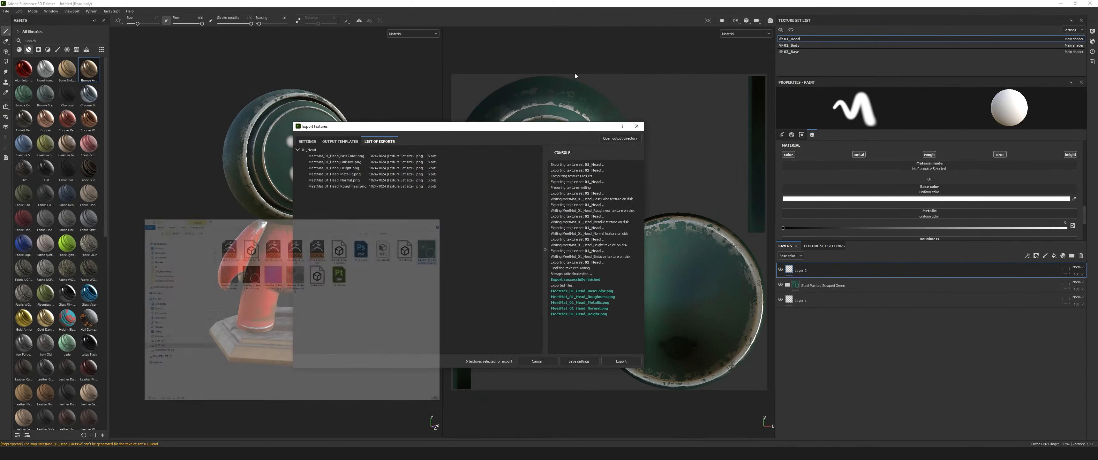
pyautogui.click(637, 125)
# Display the paint tool's brush settings and the base materials in the asset library.
pyautogui.moveTo(358, 284)
pyautogui.keyDown('alt'); pyautogui.mouseDown()
pyautogui.moveTo(385, 282)
pyautogui.moveTo(375, 286)
pyautogui.mouseUp(); pyautogui.keyUp('alt')
pyautogui.moveTo(352, 265)
pyautogui.keyDown('alt'); pyautogui.mouseDown(button='right')
pyautogui.moveTo(356, 226)
pyautogui.moveTo(353, 250)
pyautogui.mouseUp(button='right'); pyautogui.keyUp('alt')
pyautogui.keyDown('alt'); pyautogui.moveTo(385, 241); pyautogui.dragTo(365, 248); pyautogui.keyUp('alt')
pyautogui.keyDown('alt'); pyautogui.moveTo(381, 262); pyautogui.dragTo(369, 258, button='middle'); pyautogui.keyUp('alt')
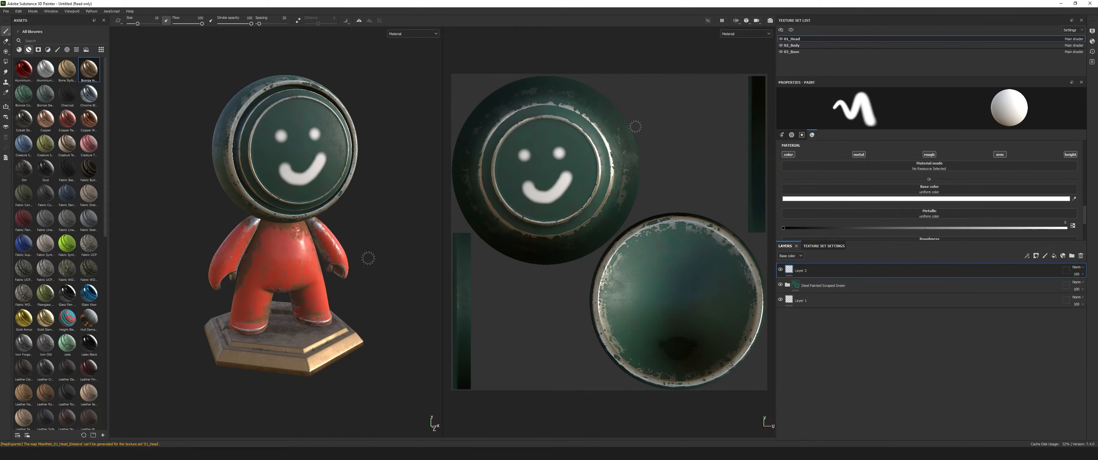
pyautogui.click(782, 134)
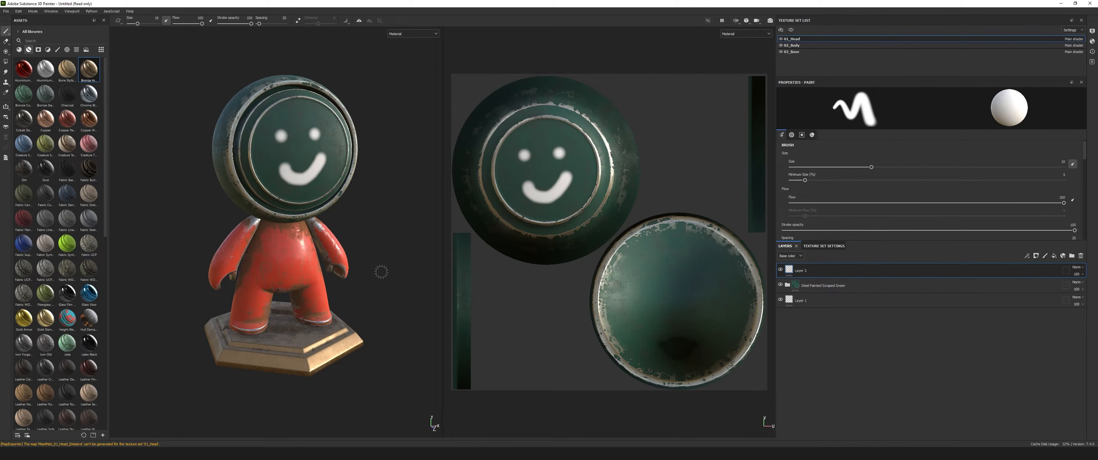
pyautogui.click(19, 49)
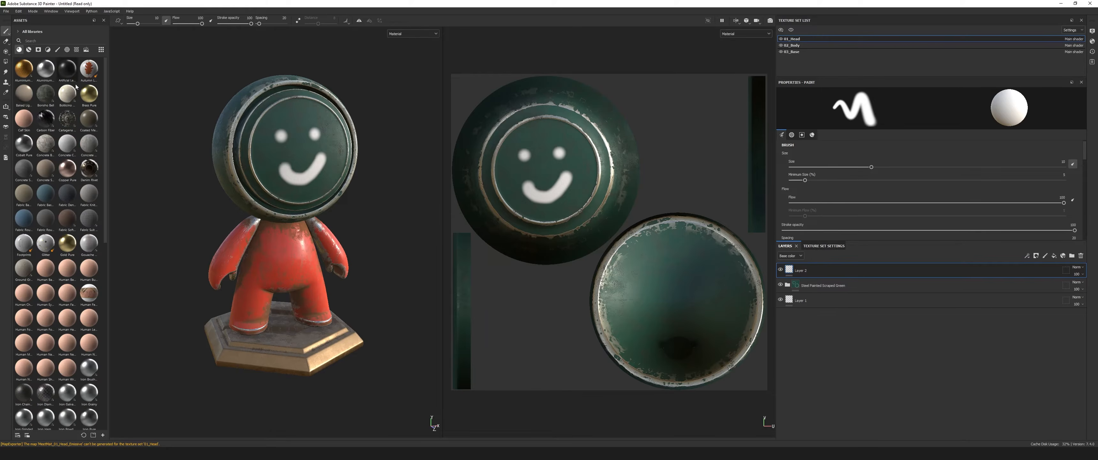
pyautogui.keyDown('alt'); pyautogui.moveTo(377, 275); pyautogui.dragTo(353, 266); pyautogui.keyUp('alt')
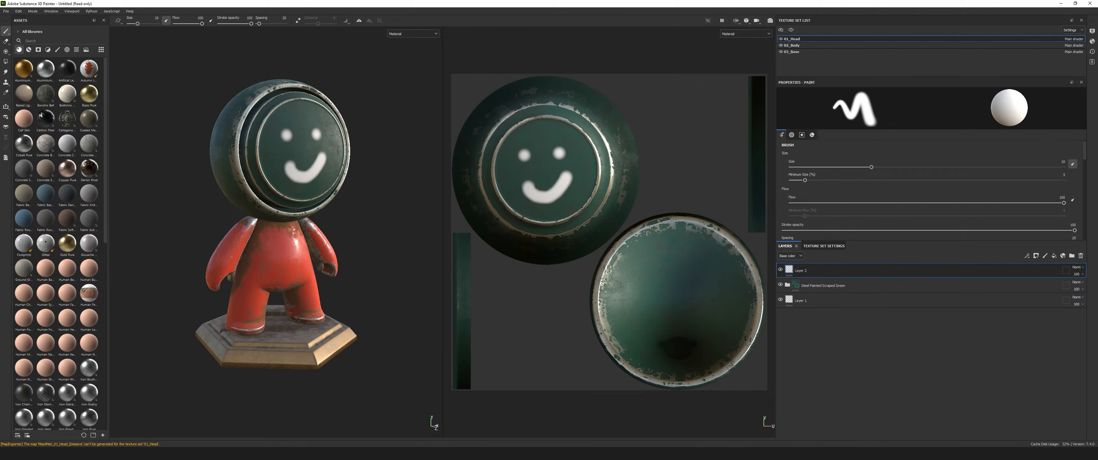
# Switch to the Substance 3D Assets website in the browser to view its paint materials.
pyautogui.click(446, 453)
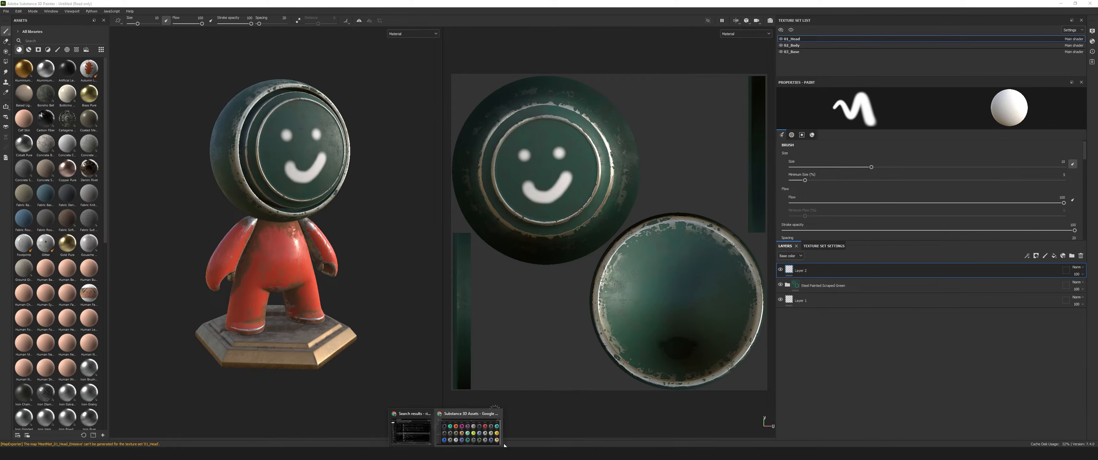
pyautogui.click(473, 432)
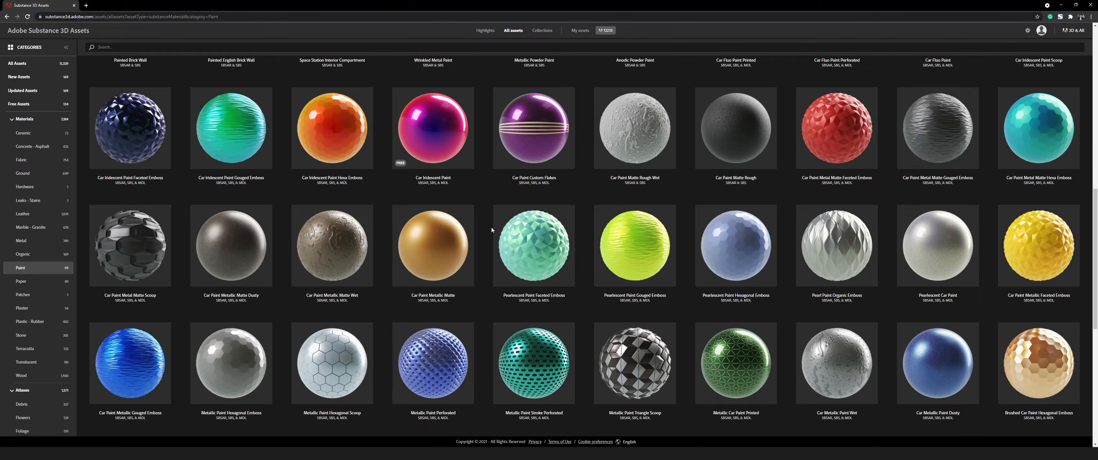
# Browse the whole range of paint materials on the assets website.
pyautogui.scroll(-2, 492, 228)
pyautogui.scroll(10, 492, 228)
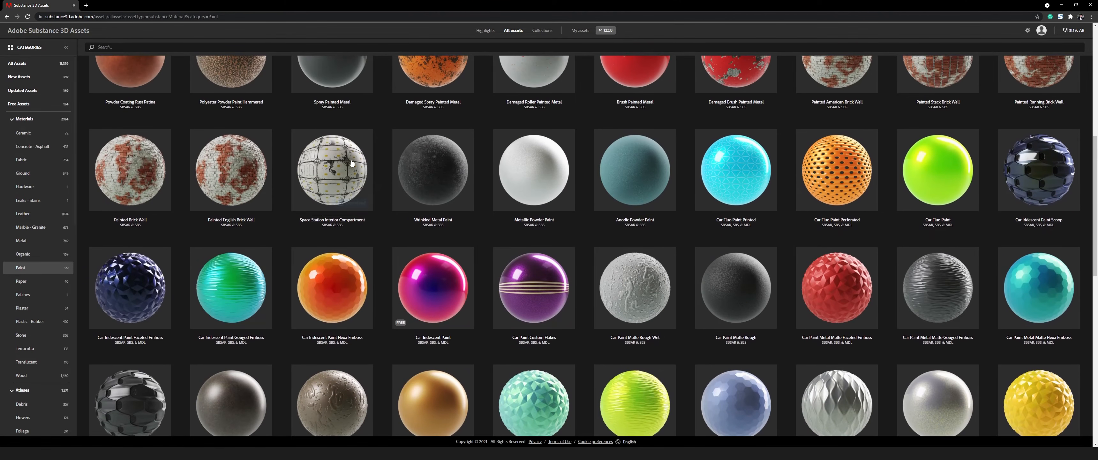
pyautogui.scroll(1, 443, 173)
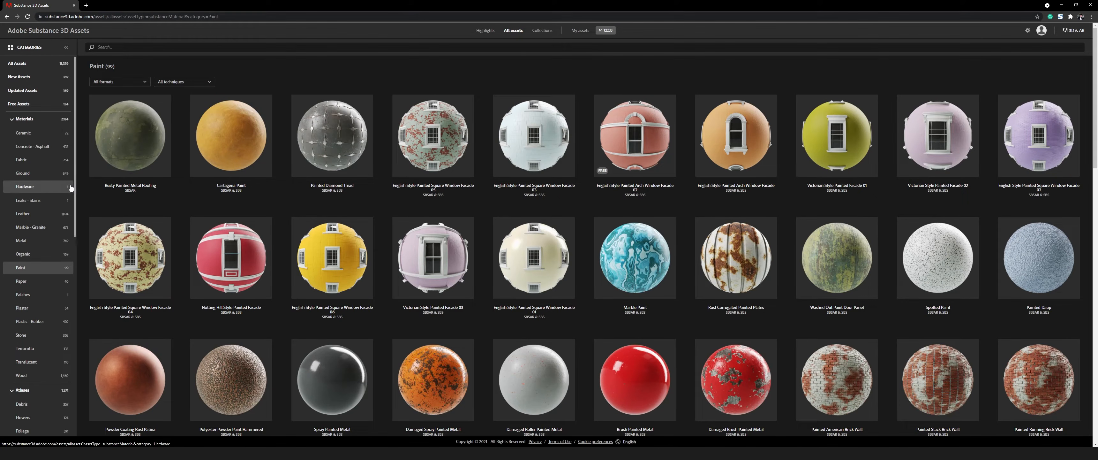
pyautogui.scroll(-2, 470, 206)
pyautogui.scroll(-13, 471, 208)
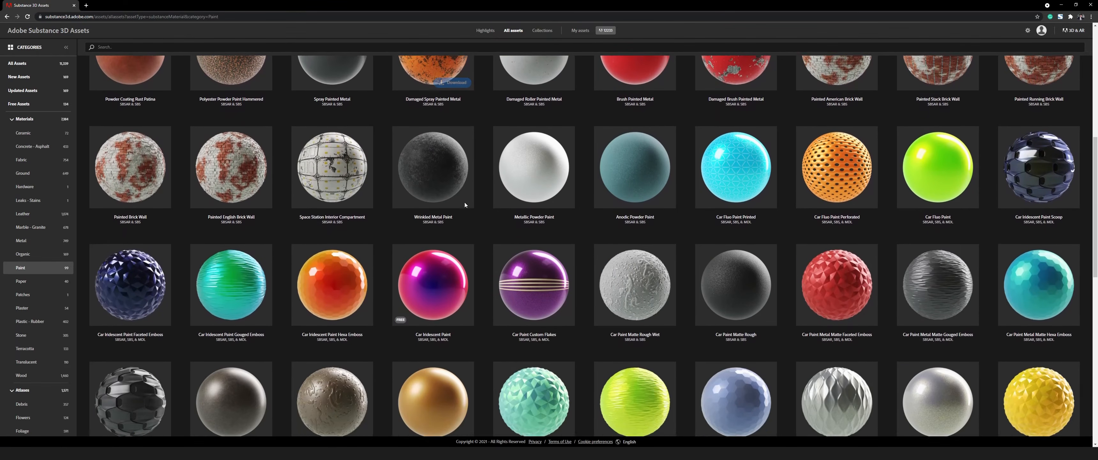
pyautogui.scroll(-5, 464, 205)
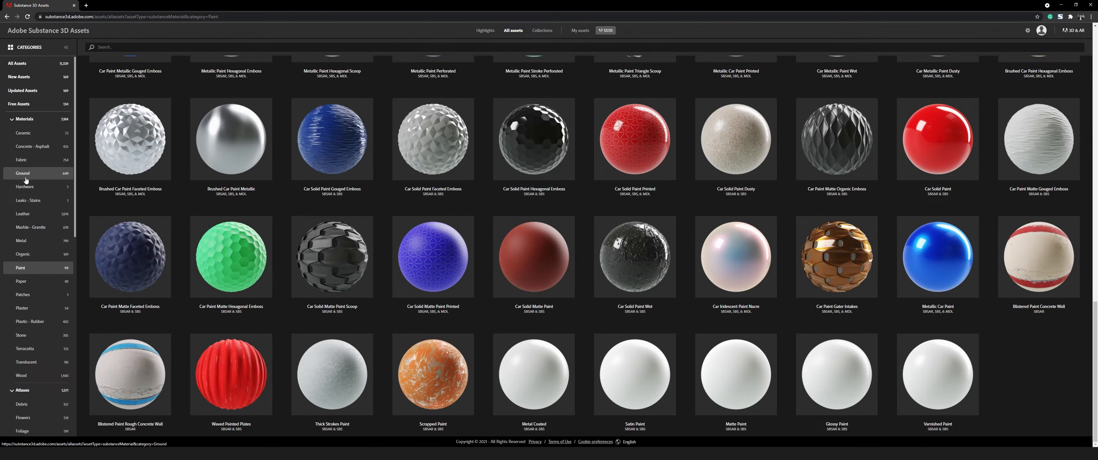
# Display the Fabric material category and look through its materials.
pyautogui.click(20, 162)
pyautogui.moveTo(216, 268)
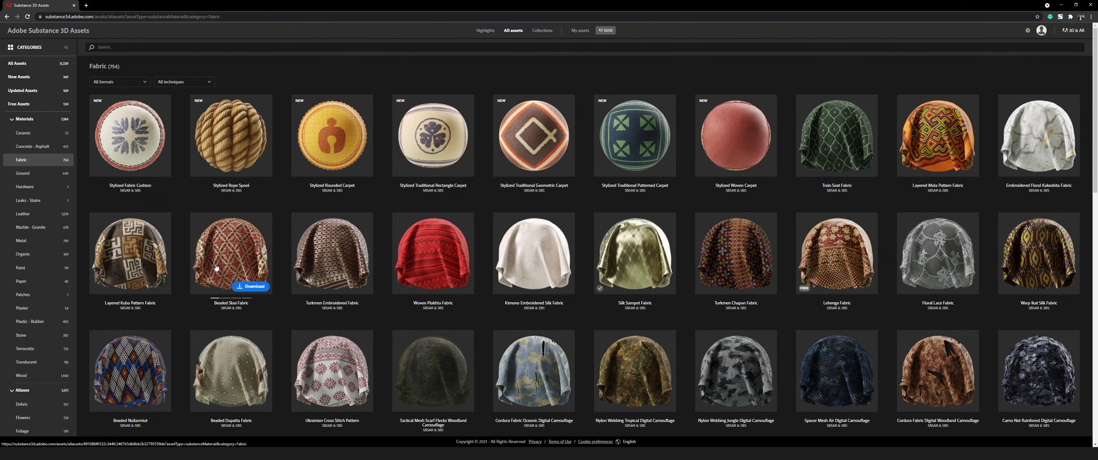
pyautogui.moveTo(747, 257)
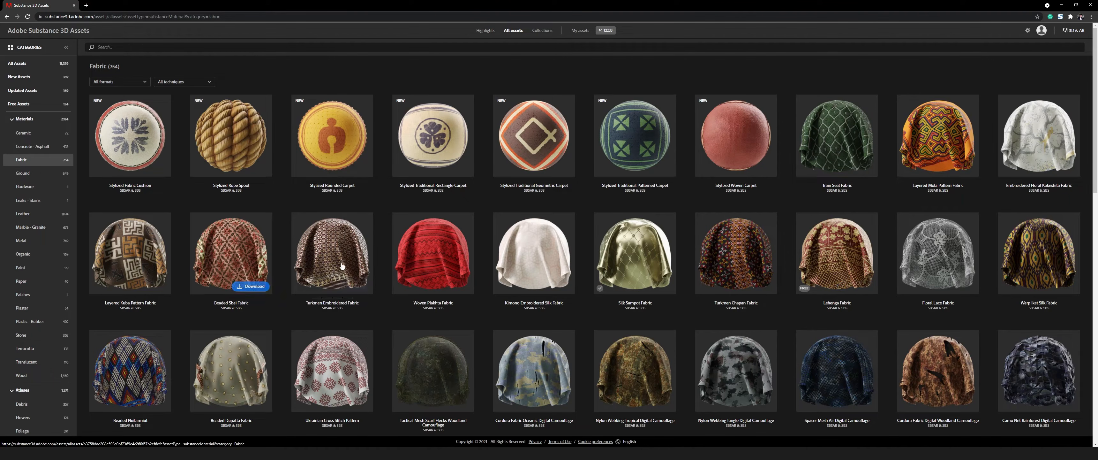
pyautogui.scroll(-10, 340, 265)
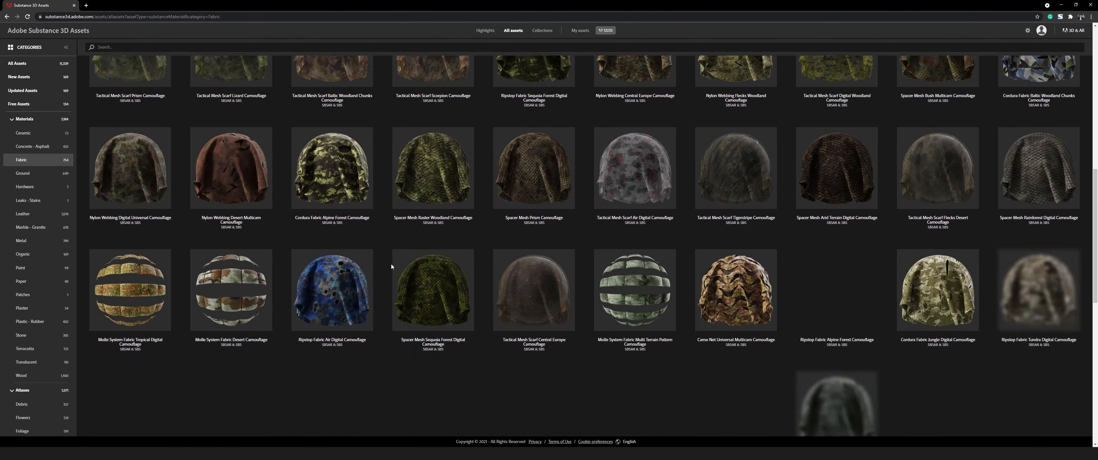
pyautogui.scroll(-3, 391, 266)
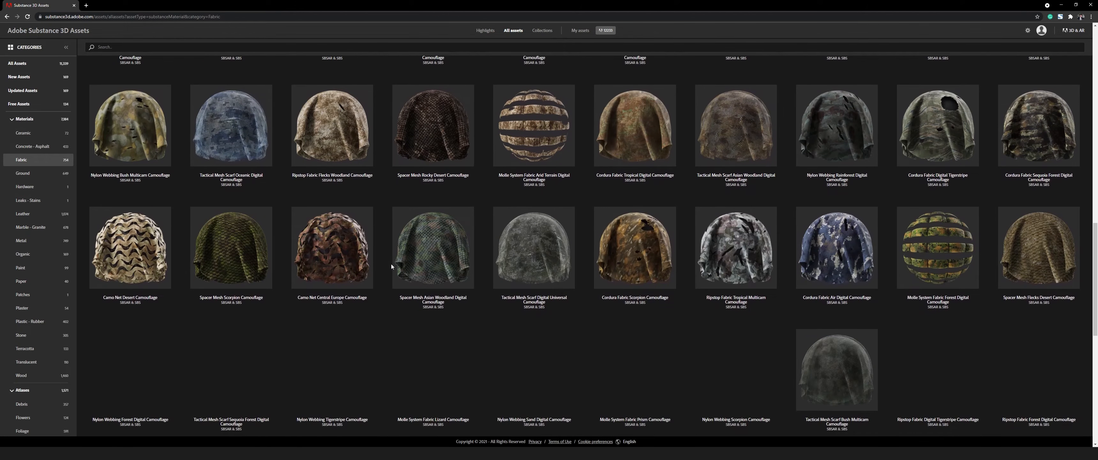
pyautogui.scroll(-5, 392, 265)
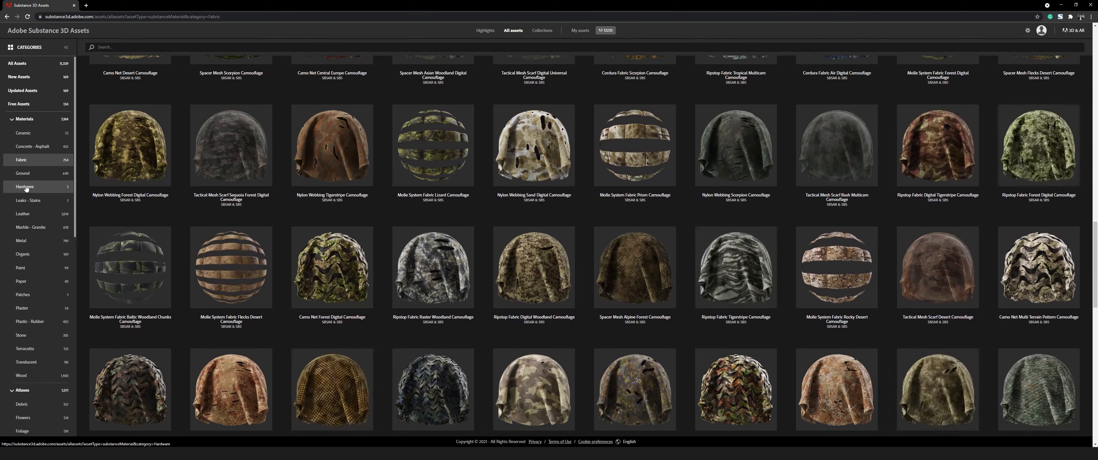
# Look through the Metal, Paint and Patches material categories.
pyautogui.click(26, 241)
pyautogui.scroll(-5, 357, 261)
pyautogui.scroll(-6, 357, 261)
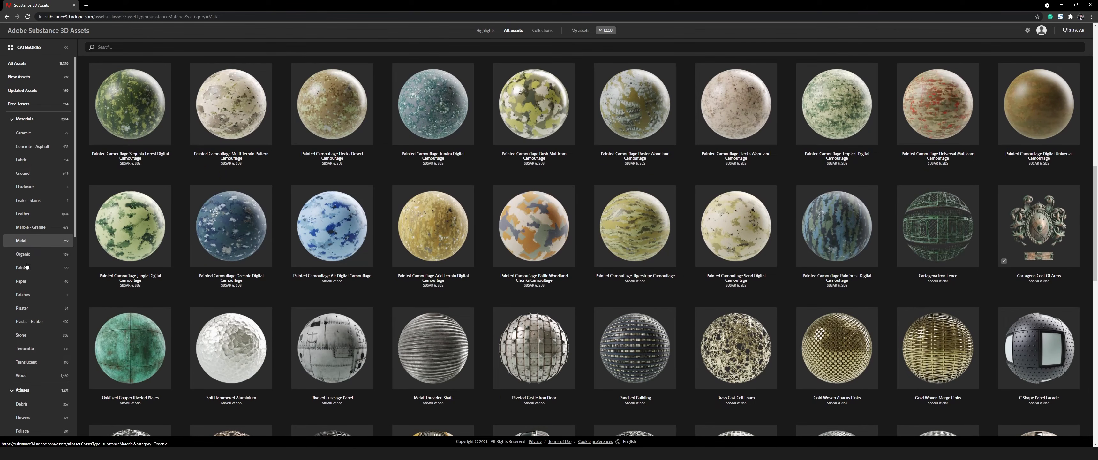
pyautogui.click(23, 269)
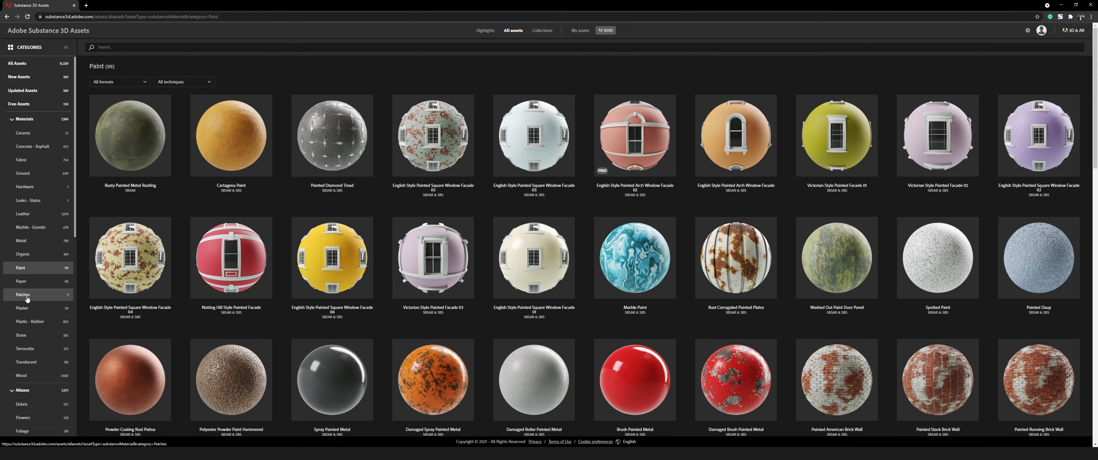
pyautogui.click(23, 295)
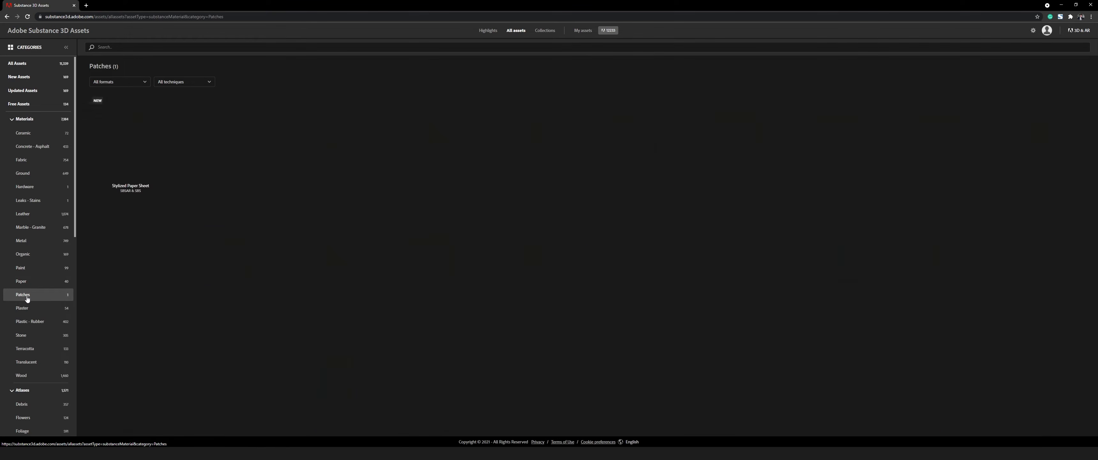
# Download the Old Painted Brick Wall 02 material from the Terracotta category and open its detail page.
pyautogui.click(28, 352)
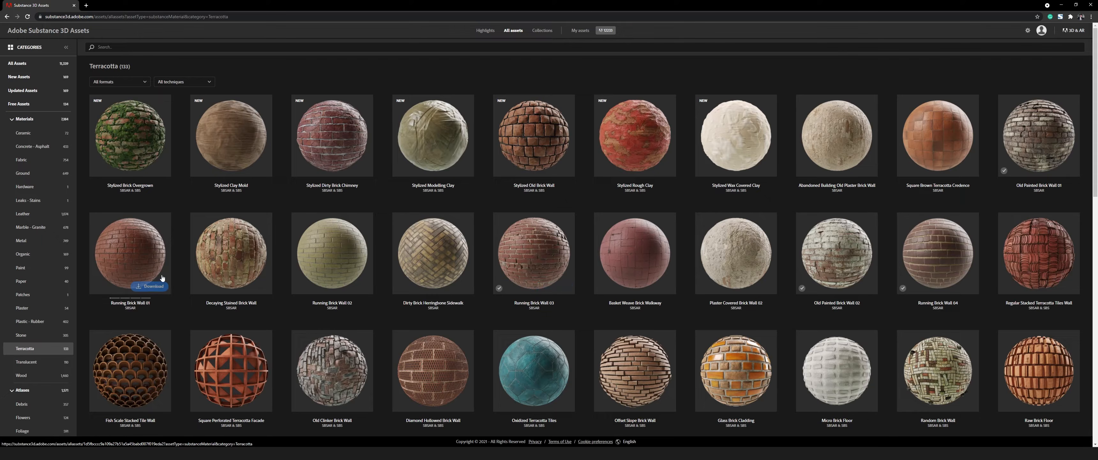
pyautogui.scroll(-1, 799, 261)
pyautogui.click(859, 255)
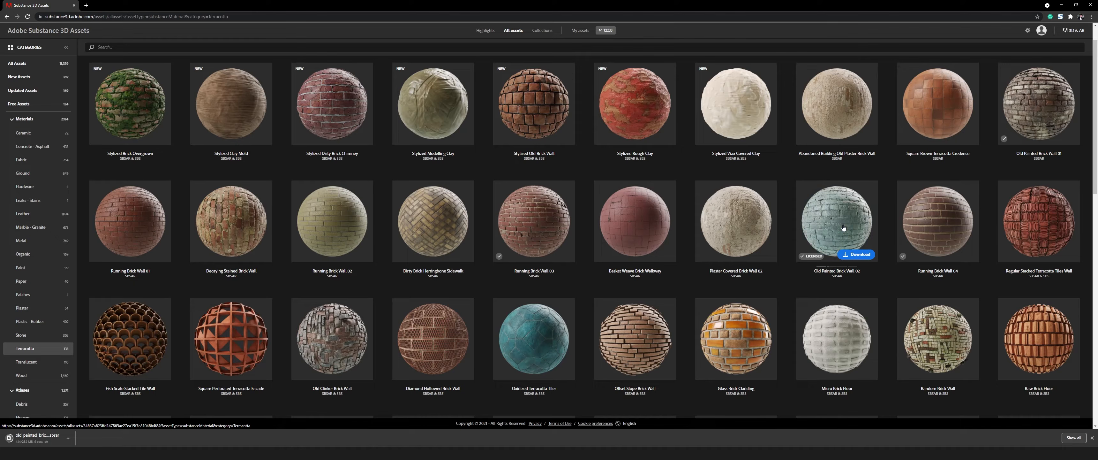
pyautogui.click(835, 220)
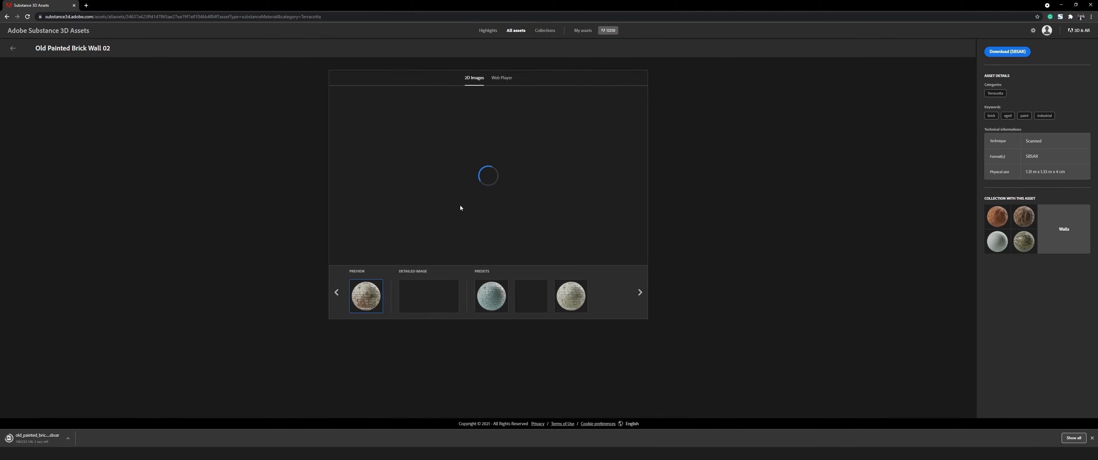
# View the brick wall material's preset images and open the material in the web player.
pyautogui.click(498, 299)
pyautogui.click(531, 298)
pyautogui.click(571, 295)
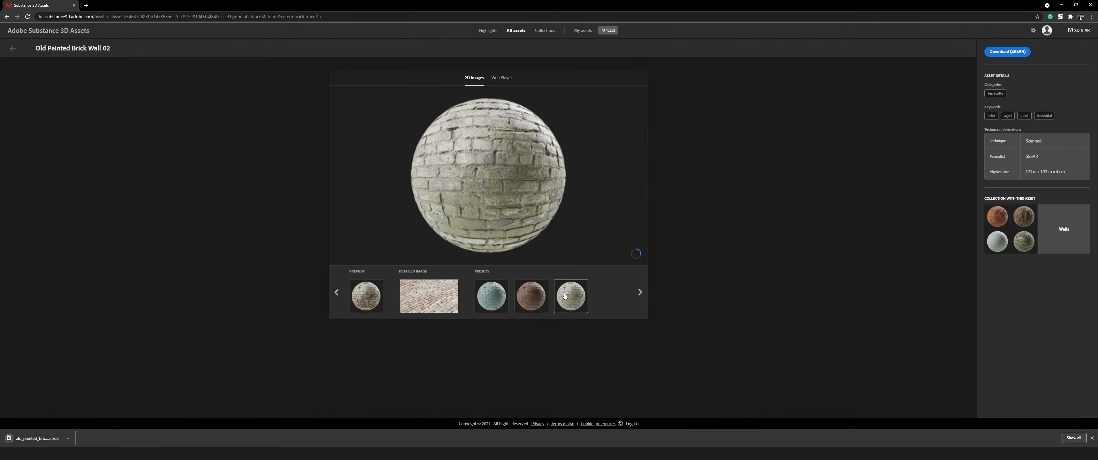
pyautogui.click(500, 78)
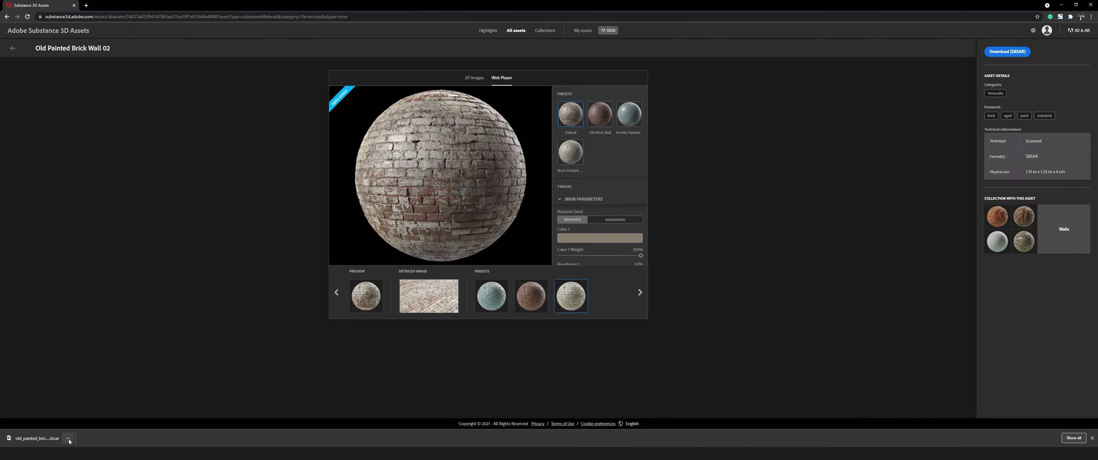
# Try out the material's colors in the web player: orange for Color 1, yellow for Color 2 and red-orange for Color 3.
pyautogui.click(570, 238)
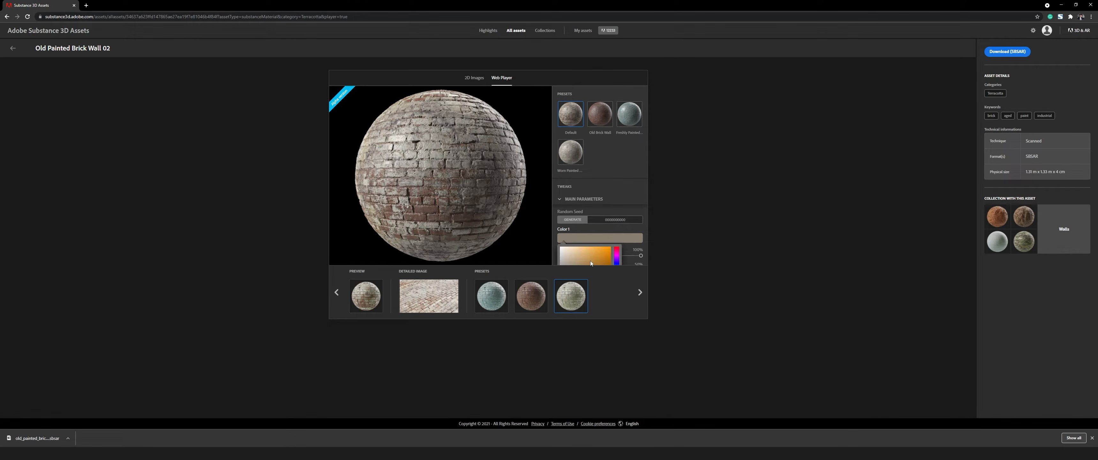
pyautogui.click(600, 251)
pyautogui.scroll(-3, 611, 219)
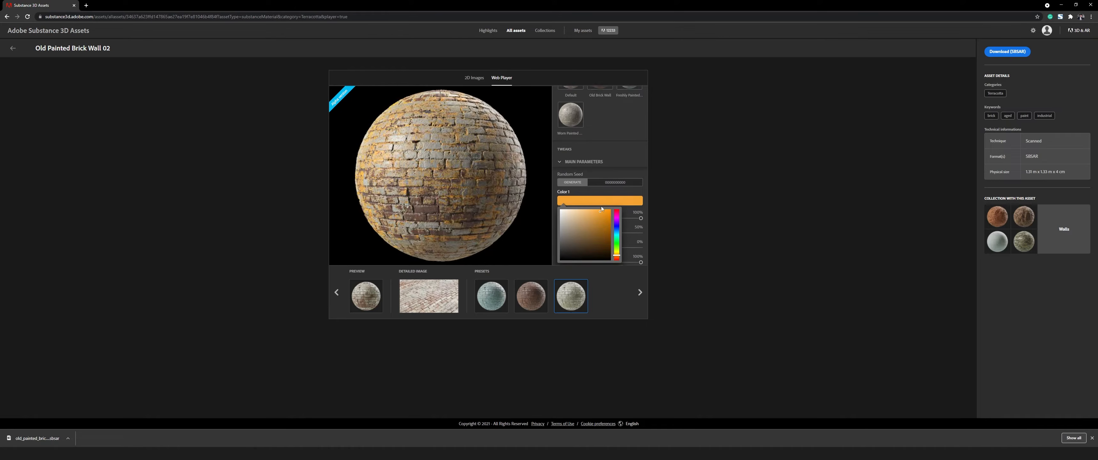
pyautogui.scroll(1, 611, 220)
pyautogui.click(597, 174)
pyautogui.scroll(-2, 603, 208)
pyautogui.click(597, 201)
pyautogui.click(600, 219)
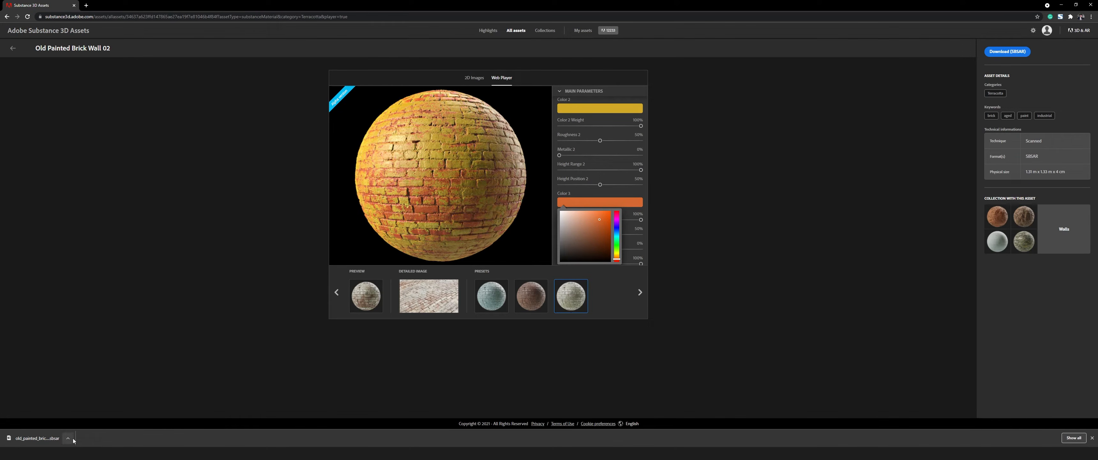
# Move the reduced browser window aside and bring the downloaded brick wall .sbsar file into Substance 3D Painter's asset library.
pyautogui.doubleClick(419, 6)
pyautogui.moveTo(418, 21); pyautogui.dragTo(805, 33)
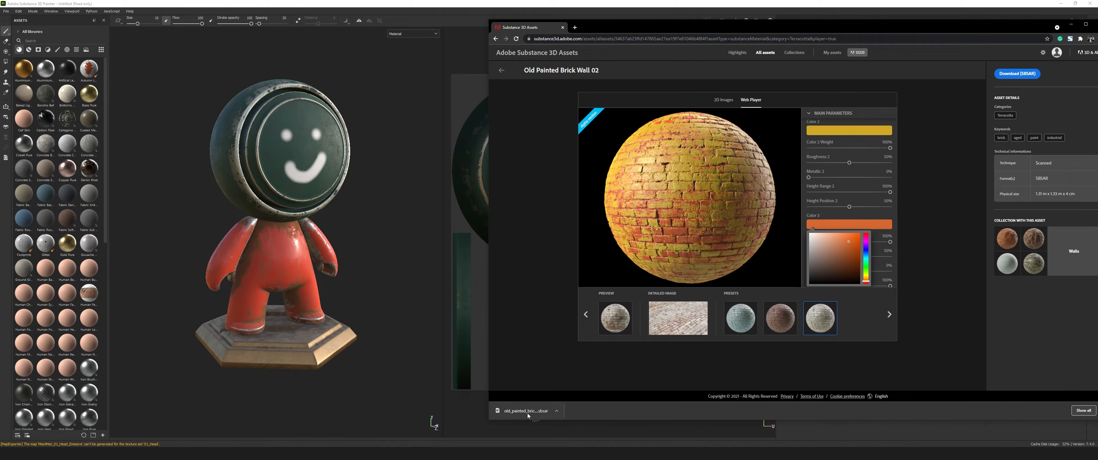
pyautogui.moveTo(534, 410)
pyautogui.mouseDown()
pyautogui.moveTo(488, 376)
pyautogui.moveTo(479, 292)
pyautogui.moveTo(68, 309)
pyautogui.mouseUp()
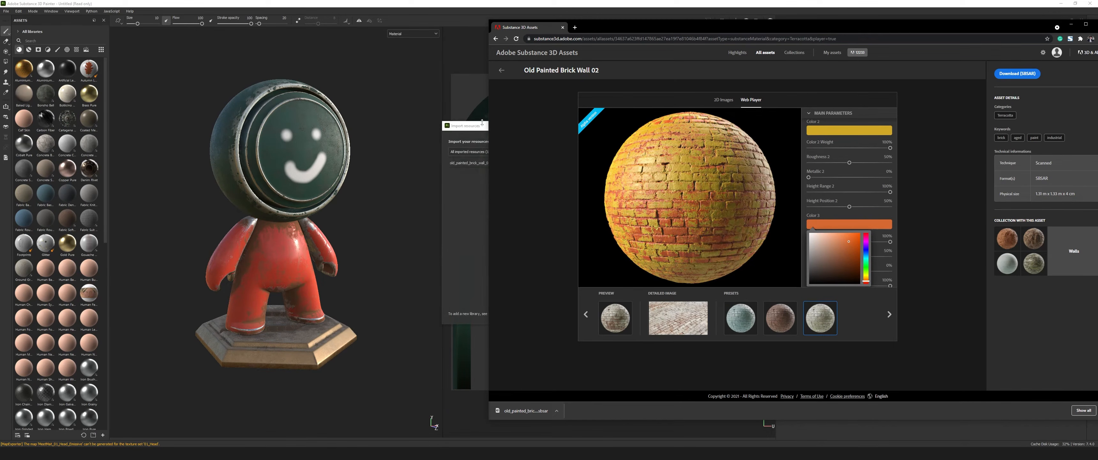
pyautogui.moveTo(648, 29); pyautogui.dragTo(855, 46)
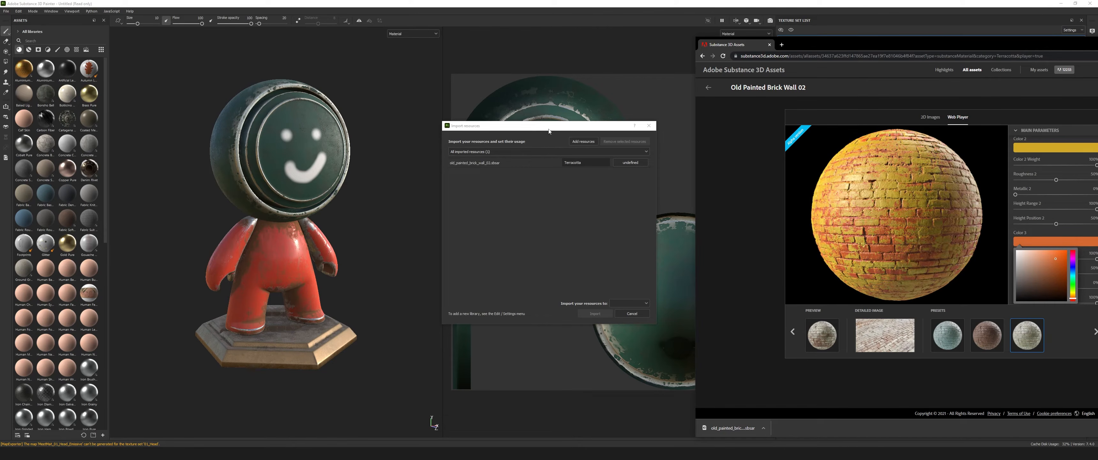
pyautogui.moveTo(549, 131); pyautogui.dragTo(461, 135)
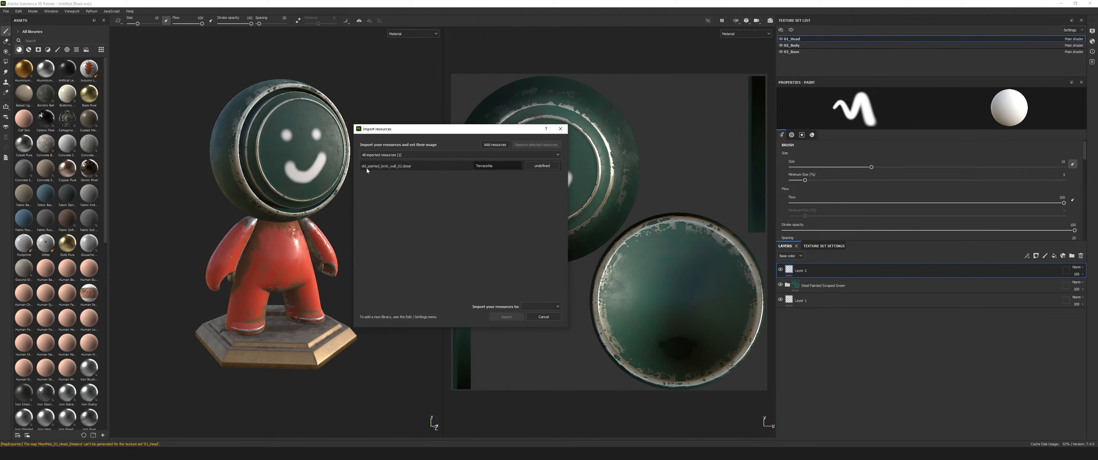
# Set the brick wall resource's usage to basematerial and import it into the project 'Untitled'.
pyautogui.click(542, 166)
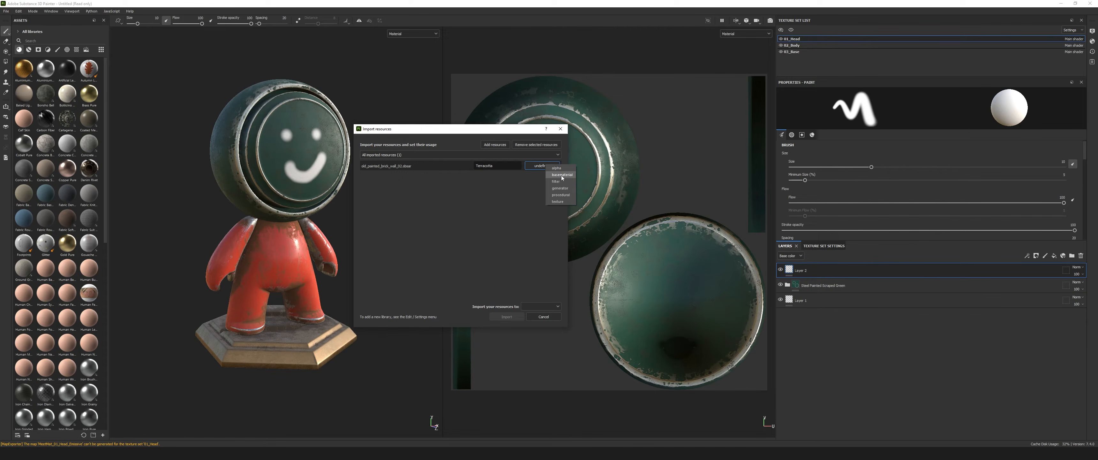
pyautogui.click(535, 306)
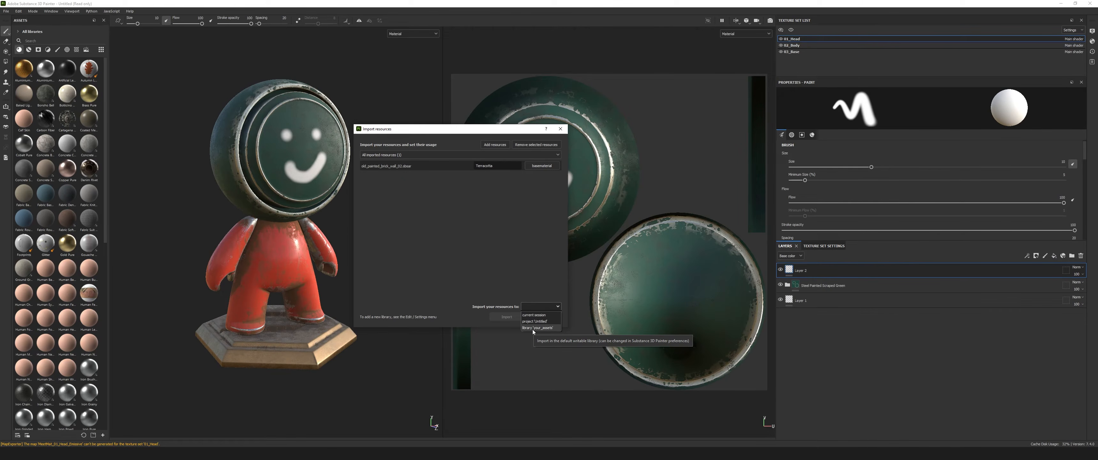
pyautogui.click(534, 321)
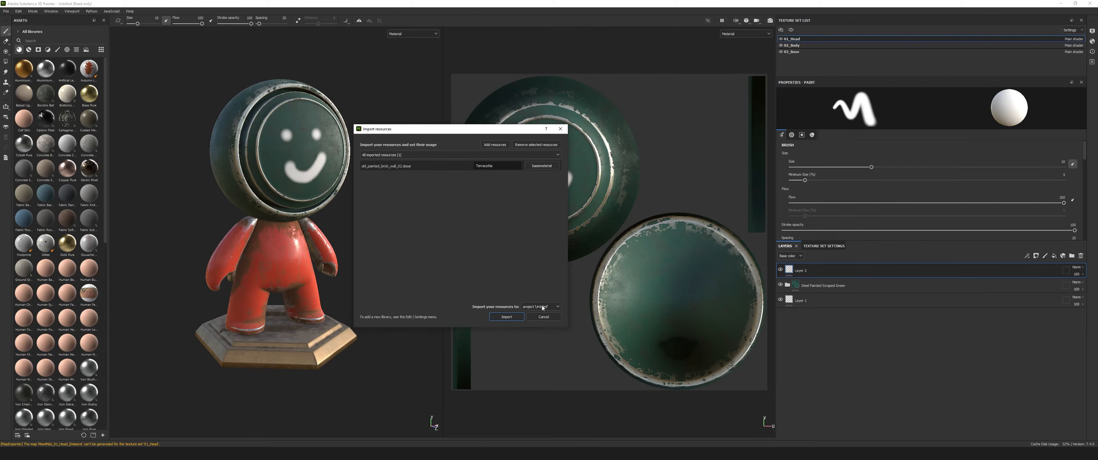
pyautogui.click(511, 316)
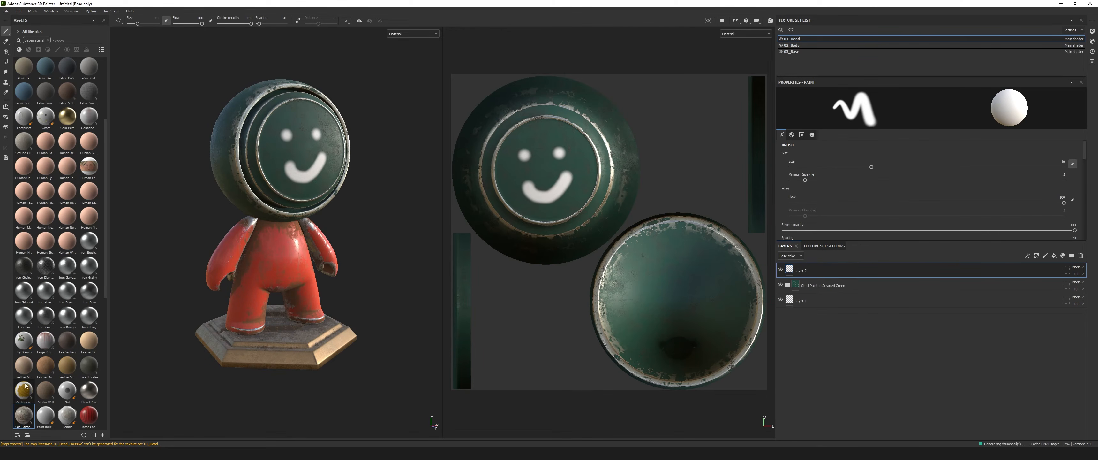
# Apply the imported Old Painted Brick Wall 02 material to the model's body and inspect it on the model.
pyautogui.moveTo(28, 418)
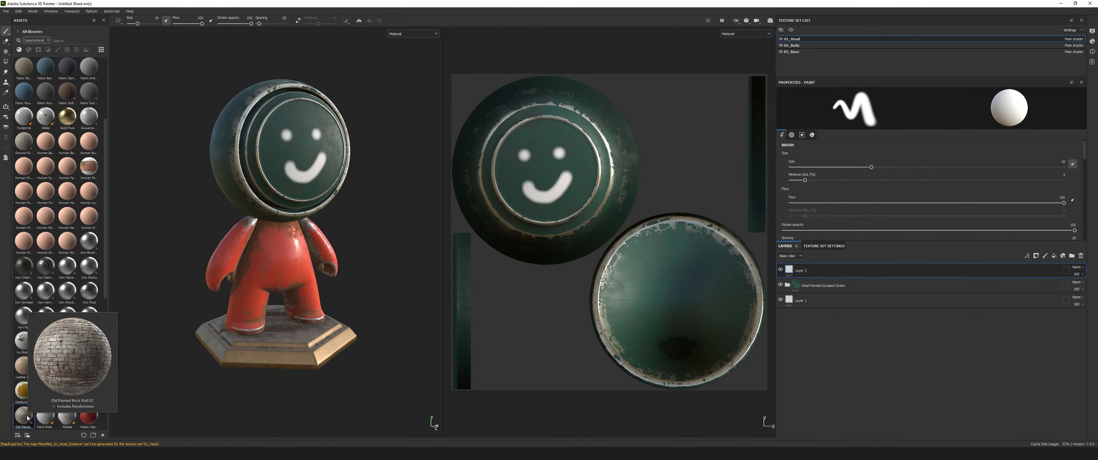
pyautogui.moveTo(28, 418)
pyautogui.mouseDown()
pyautogui.moveTo(326, 190)
pyautogui.moveTo(291, 277)
pyautogui.moveTo(286, 261)
pyautogui.mouseUp()
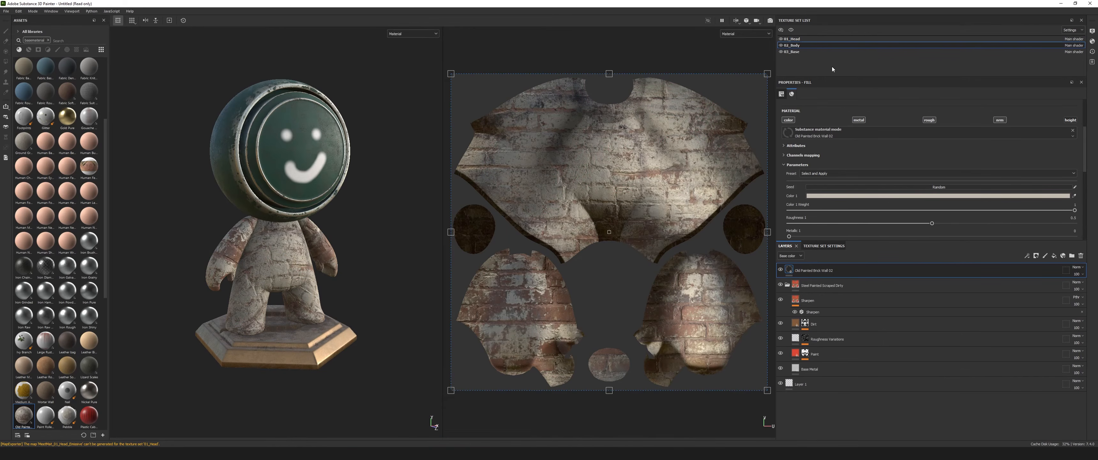
pyautogui.scroll(5, 247, 261)
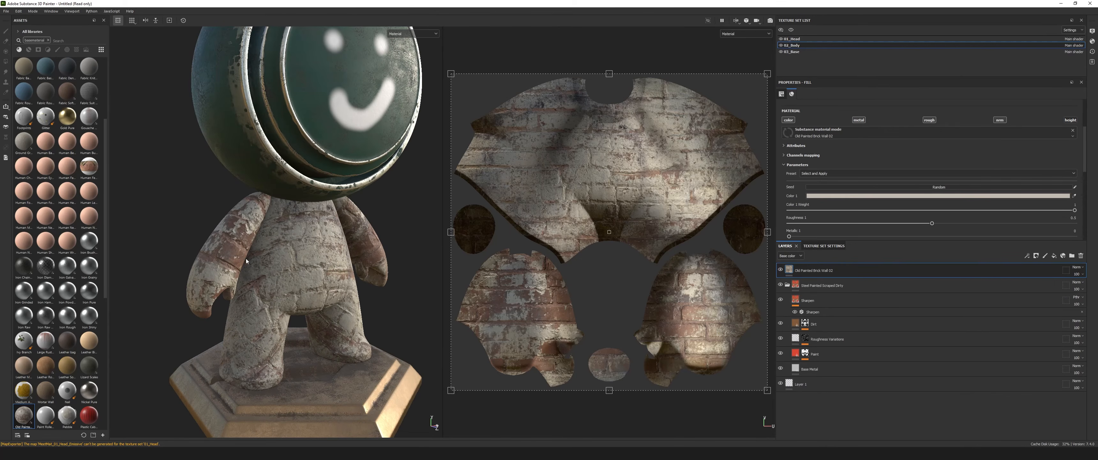
pyautogui.keyDown('alt'); pyautogui.moveTo(247, 261); pyautogui.dragTo(291, 263); pyautogui.keyUp('alt')
pyautogui.scroll(-4, 294, 262)
pyautogui.scroll(4, 288, 267)
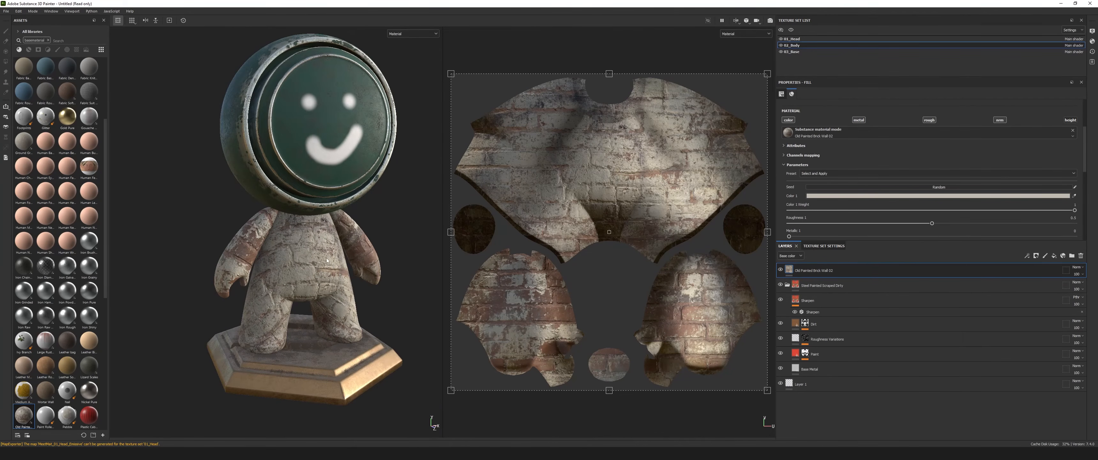
pyautogui.scroll(-2, 287, 268)
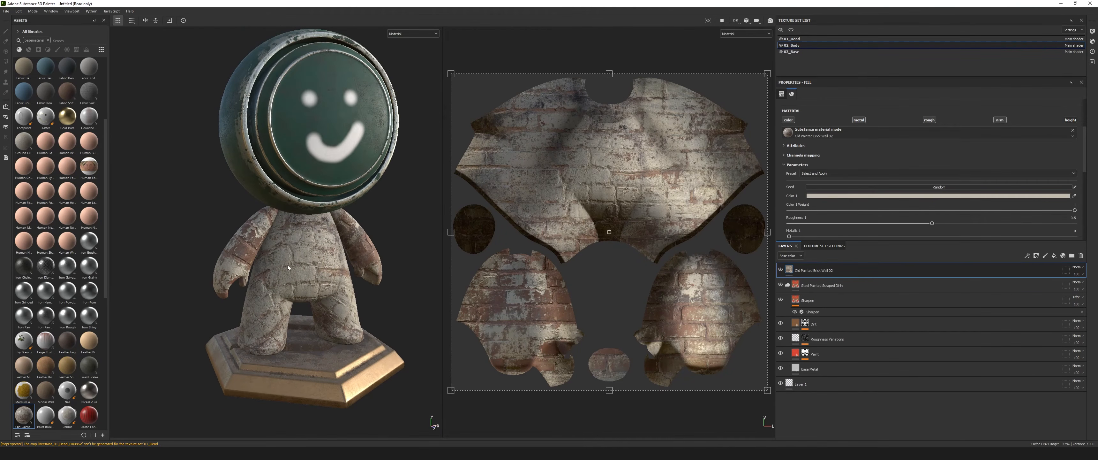
# Save the project as Demo in the FB folder on the EXTRA (E:) drive.
pyautogui.click(6, 11)
pyautogui.click(17, 75)
pyautogui.click(28, 217)
pyautogui.doubleClick(113, 54)
pyautogui.click(69, 288)
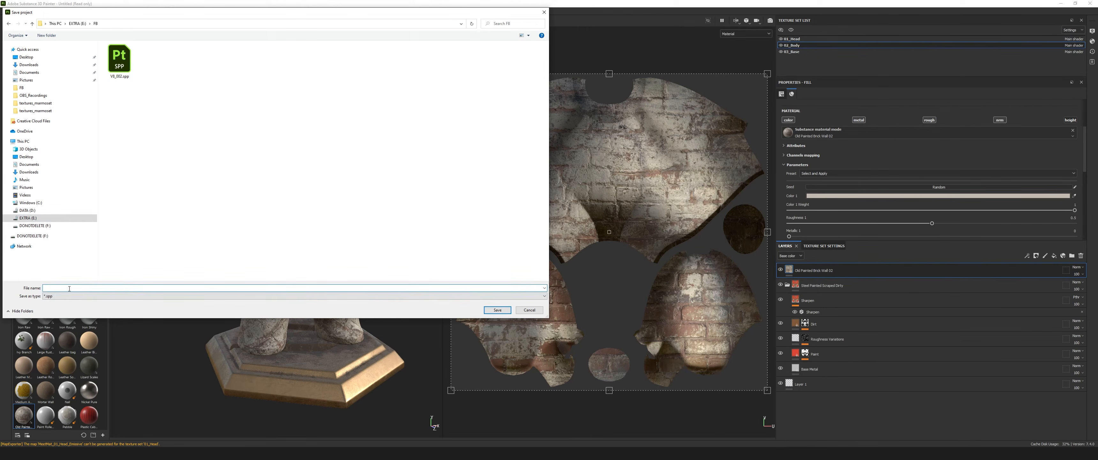
pyautogui.write('Demo')
pyautogui.press('Return')
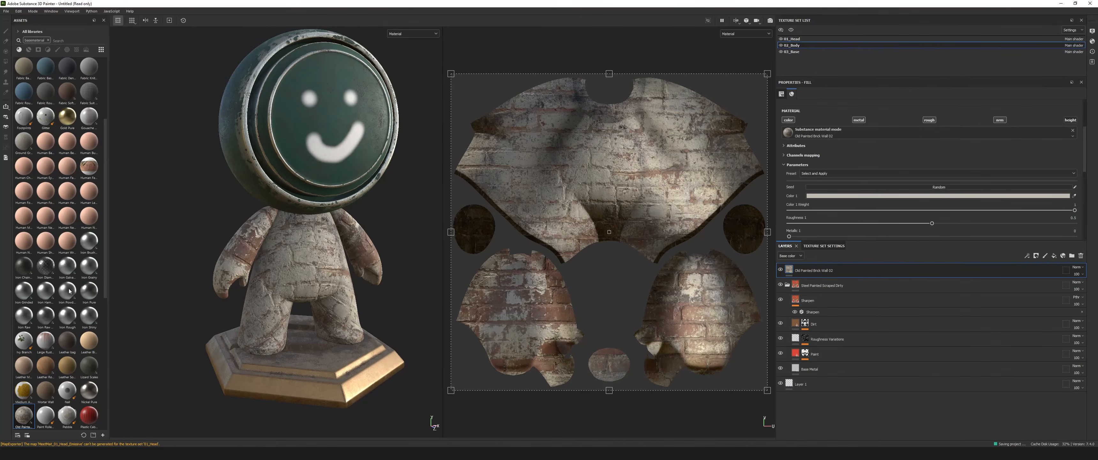
pyautogui.moveTo(315, 274)
pyautogui.keyDown('alt'); pyautogui.mouseDown()
pyautogui.moveTo(414, 281)
pyautogui.moveTo(335, 253)
pyautogui.moveTo(201, 253)
pyautogui.moveTo(305, 274)
pyautogui.mouseUp(); pyautogui.keyUp('alt')
pyautogui.keyDown('alt'); pyautogui.moveTo(306, 274); pyautogui.dragTo(288, 235, button='middle'); pyautogui.keyUp('alt')
pyautogui.moveTo(288, 235)
pyautogui.keyDown('alt'); pyautogui.mouseDown(button='right')
pyautogui.moveTo(289, 249)
pyautogui.moveTo(306, 233)
pyautogui.mouseUp(button='right'); pyautogui.keyUp('alt')
pyautogui.keyDown('alt'); pyautogui.moveTo(306, 234); pyautogui.dragTo(298, 236); pyautogui.keyUp('alt')
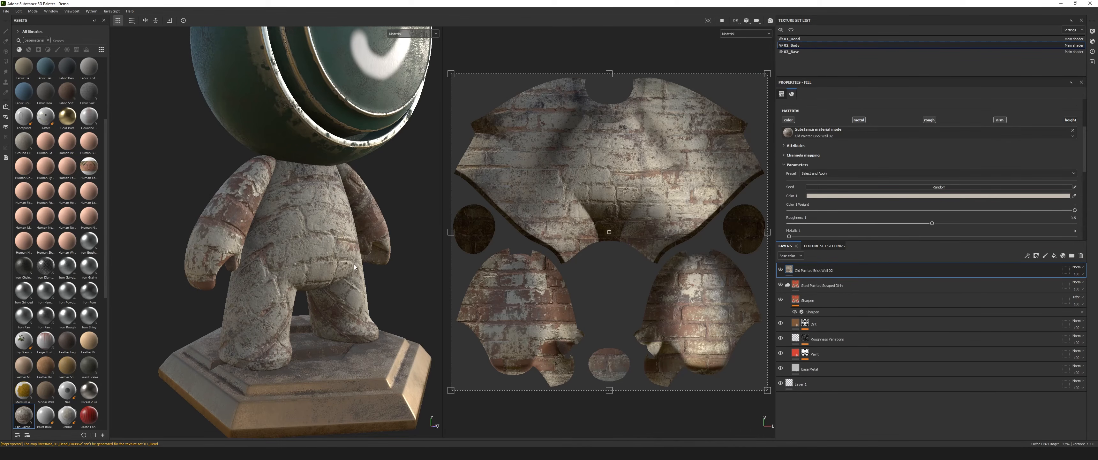
# Switch the viewport to 3D only and view the brick-covered body up close from several angles.
pyautogui.click(735, 20)
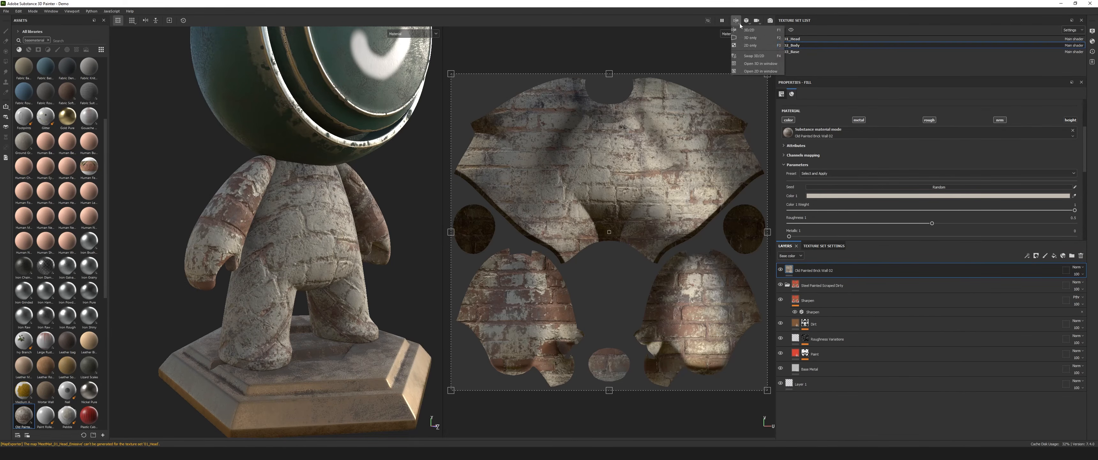
pyautogui.click(749, 38)
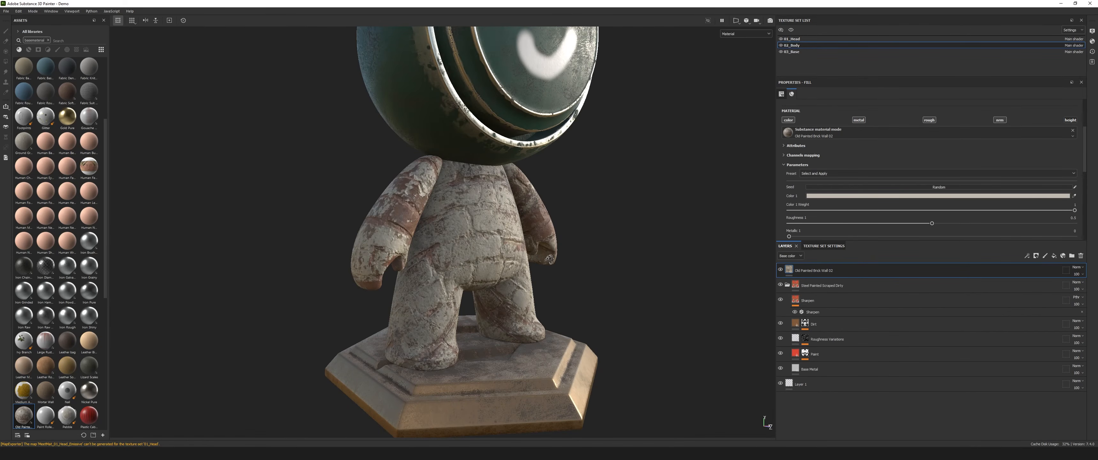
pyautogui.keyDown('alt'); pyautogui.moveTo(484, 260); pyautogui.dragTo(477, 214, button='middle'); pyautogui.keyUp('alt')
pyautogui.scroll(3, 477, 214)
pyautogui.keyDown('alt'); pyautogui.moveTo(477, 214); pyautogui.dragTo(591, 231); pyautogui.keyUp('alt')
pyautogui.scroll(-2, 487, 233)
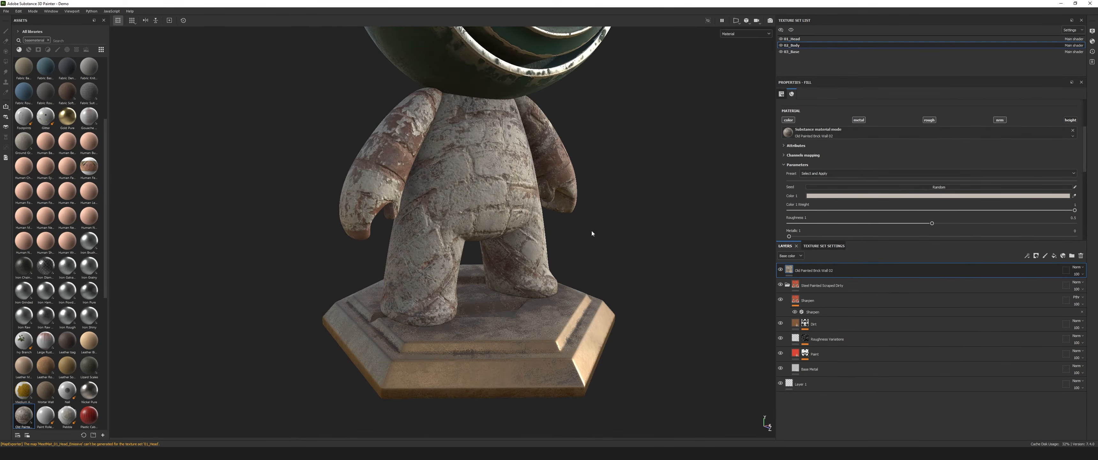
# Delete the painted steel material group and the empty Layer 1, keeping only the Old Painted Brick Wall 02 layer.
pyautogui.click(787, 285)
pyautogui.click(955, 290)
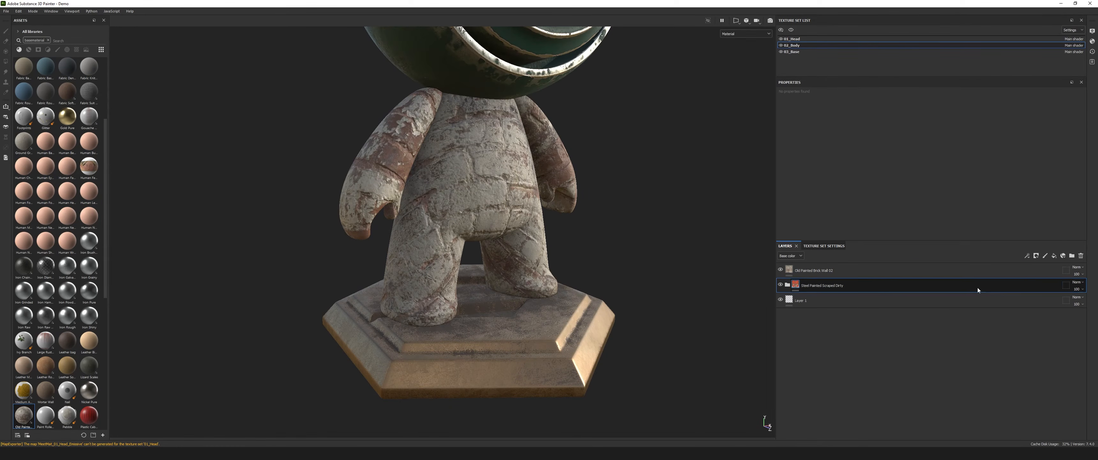
pyautogui.press('Delete')
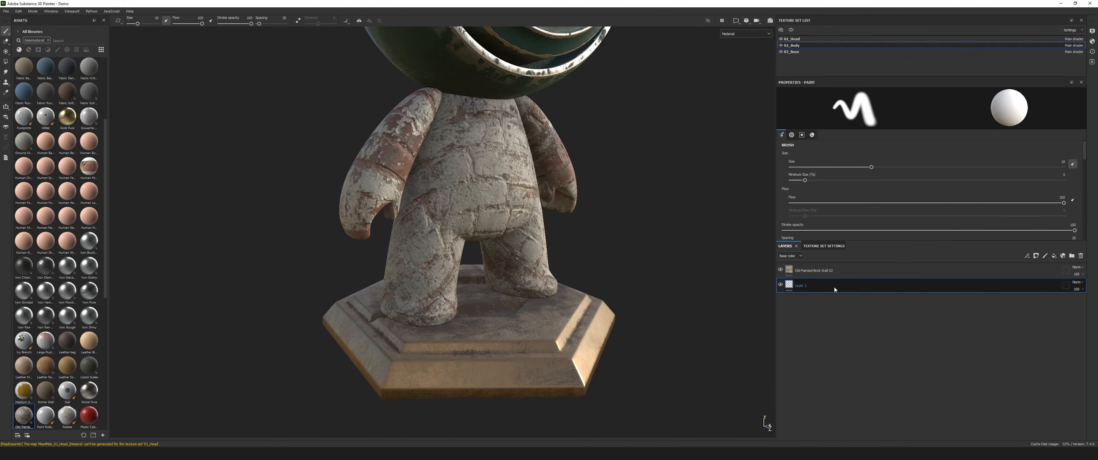
pyautogui.click(1082, 256)
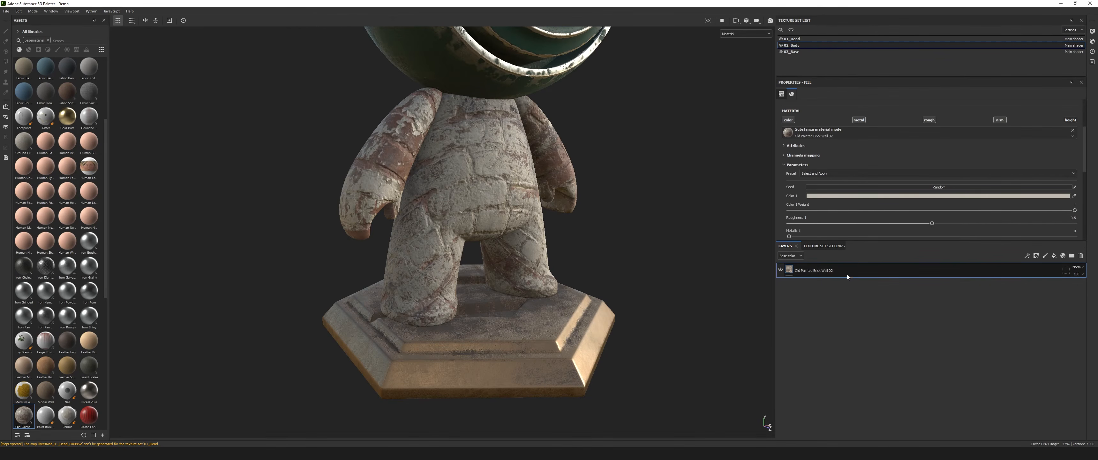
# Add a new paint layer above the brick wall layer and set the brush's base color to pure red, FF0000.
pyautogui.click(1044, 255)
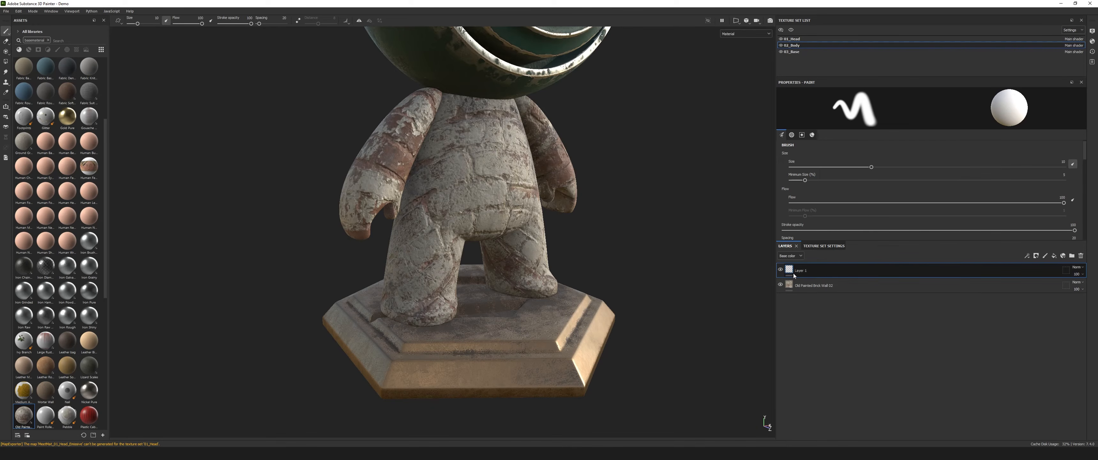
pyautogui.scroll(-10, 915, 196)
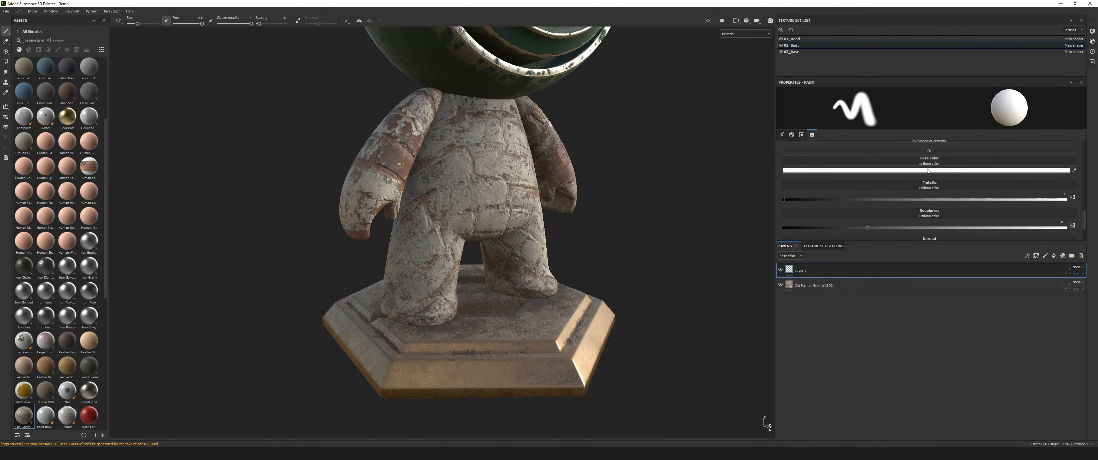
pyautogui.click(928, 171)
pyautogui.click(1002, 183)
# Try red brush strokes on the model's body on the new paint layer and undo them.
pyautogui.moveTo(471, 146)
pyautogui.mouseDown()
pyautogui.moveTo(422, 174)
pyautogui.moveTo(394, 299)
pyautogui.mouseUp()
pyautogui.keyDown('alt'); pyautogui.moveTo(684, 201); pyautogui.dragTo(566, 194); pyautogui.keyUp('alt')
pyautogui.hotkey('ctrl', 'z')
pyautogui.moveTo(449, 168)
pyautogui.mouseDown()
pyautogui.moveTo(426, 273)
pyautogui.moveTo(394, 296)
pyautogui.mouseUp()
pyautogui.keyDown('alt'); pyautogui.moveTo(613, 208); pyautogui.dragTo(593, 235, button='middle'); pyautogui.keyUp('alt')
pyautogui.hotkey('ctrl', 'z')
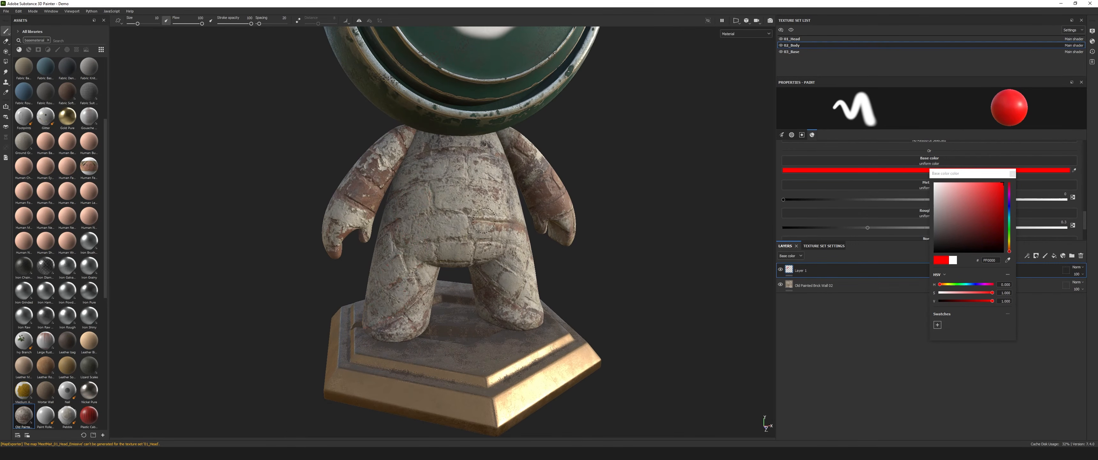
pyautogui.scroll(-2, 581, 220)
pyautogui.scroll(2, 580, 220)
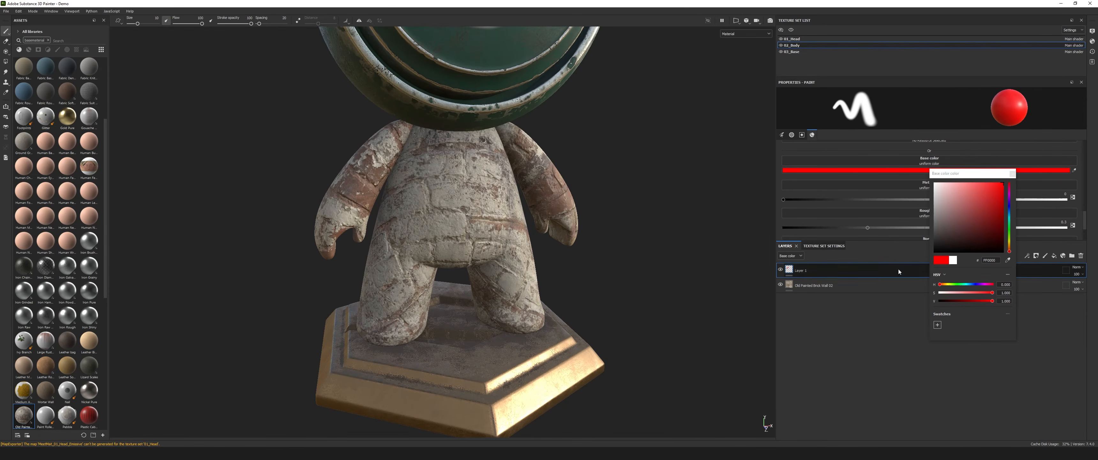
# Select the Old Painted Brick Wall 02 layer, enlarge its properties area and expand the material's attributes to review its settings.
pyautogui.click(810, 285)
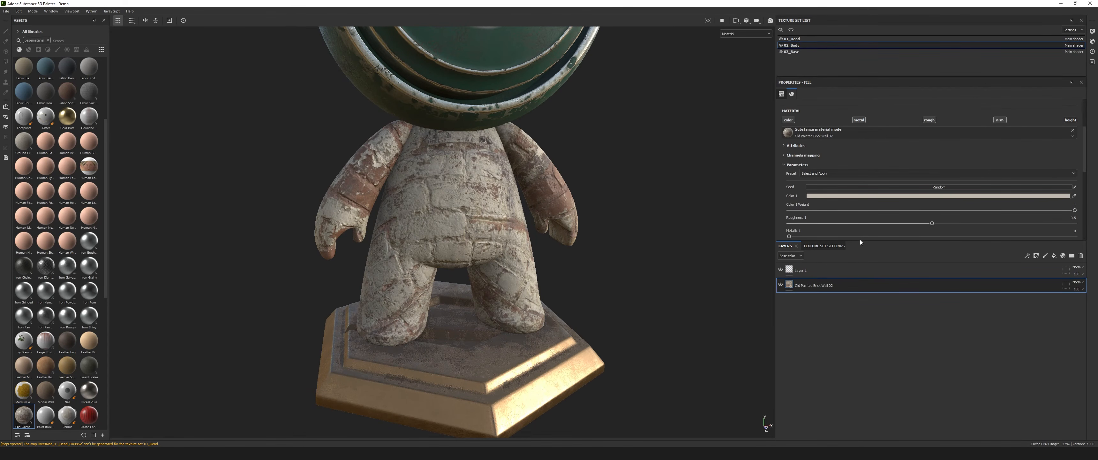
pyautogui.moveTo(860, 241); pyautogui.dragTo(881, 340)
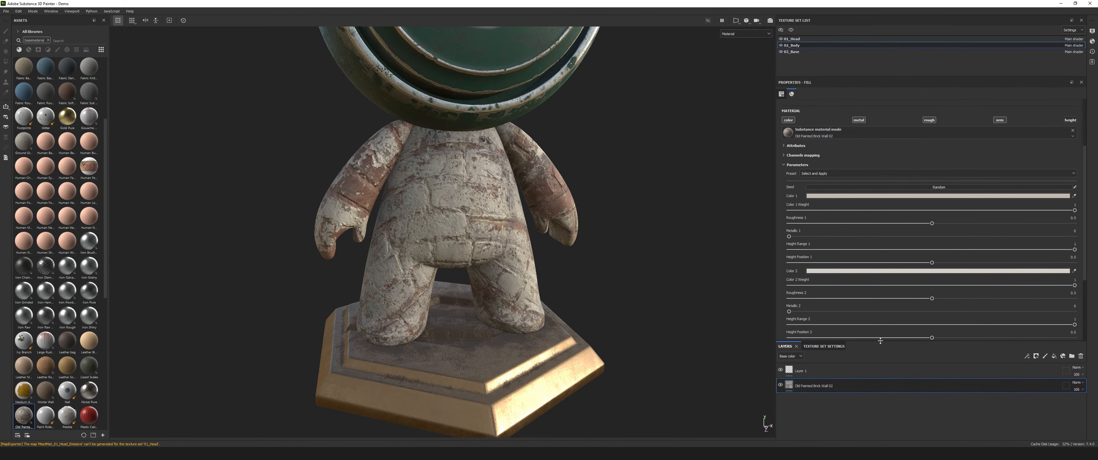
pyautogui.scroll(4, 909, 201)
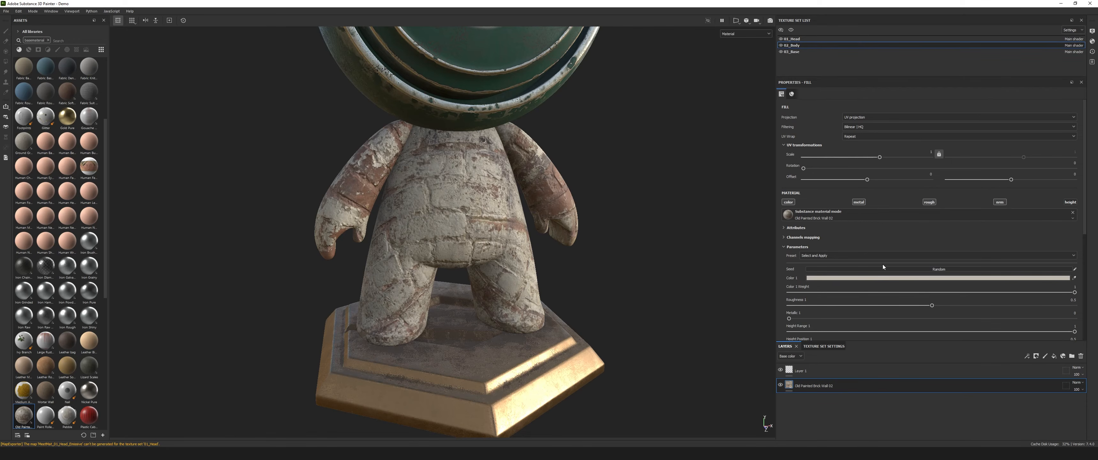
pyautogui.scroll(-2, 883, 264)
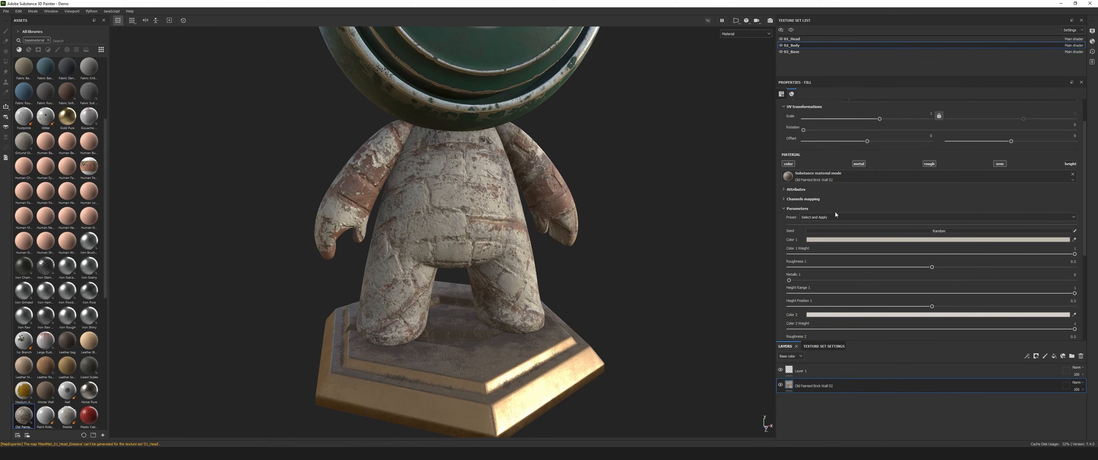
pyautogui.click(787, 189)
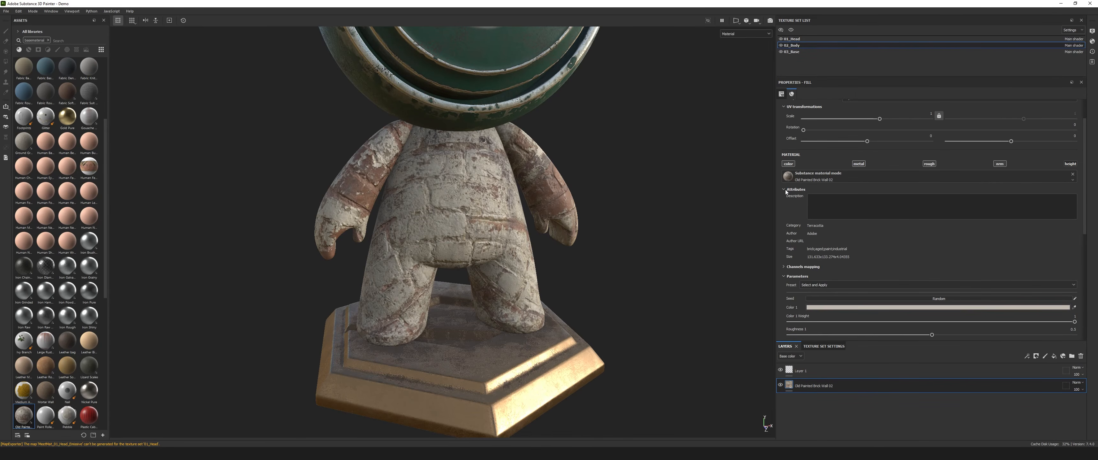
pyautogui.scroll(-1, 812, 233)
pyautogui.scroll(-1, 797, 230)
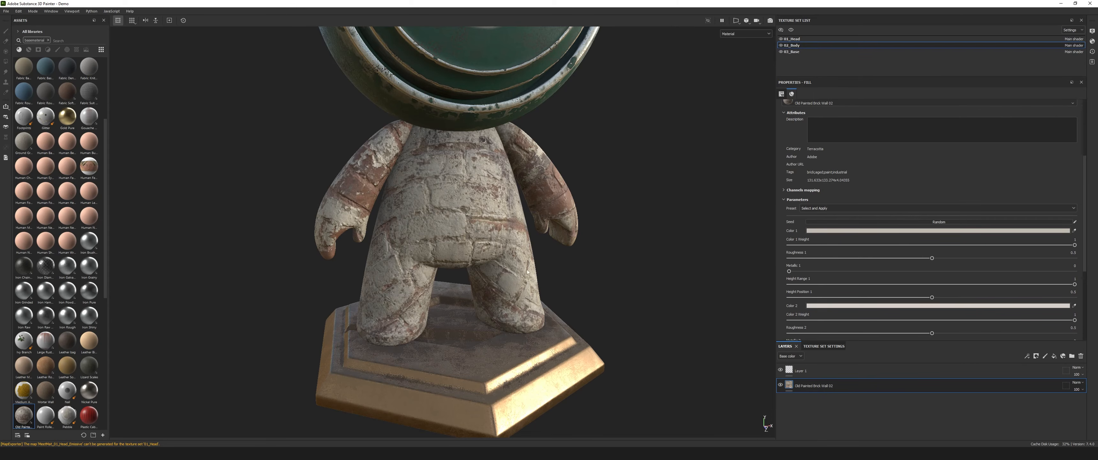
# Try the brick wall material's presets on the body one after another, ending with the last painted brick wall preset in the list.
pyautogui.click(827, 221)
pyautogui.click(827, 208)
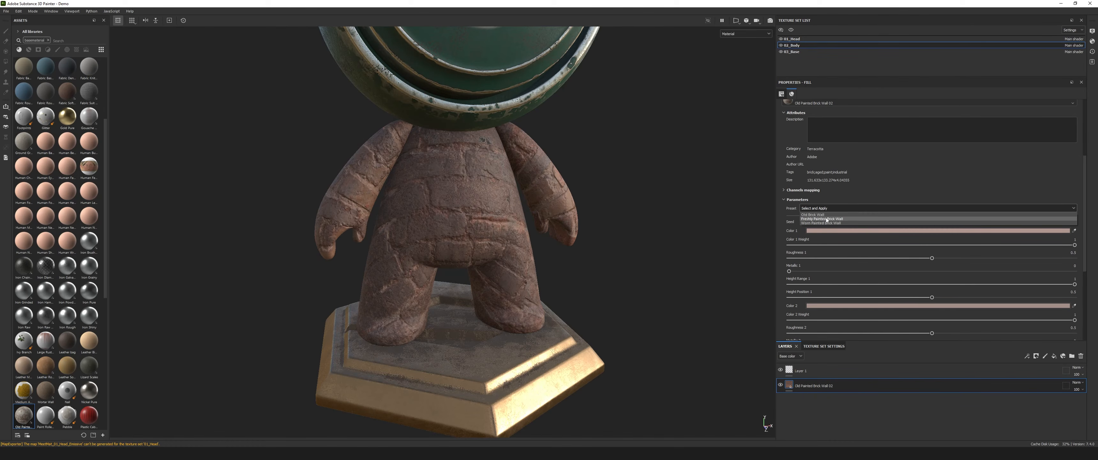
pyautogui.click(823, 219)
pyautogui.click(819, 209)
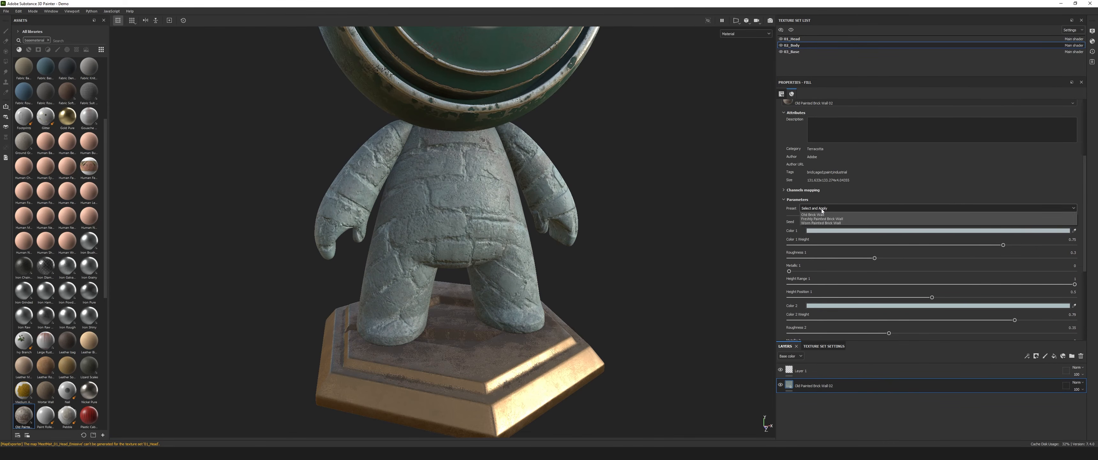
pyautogui.click(812, 222)
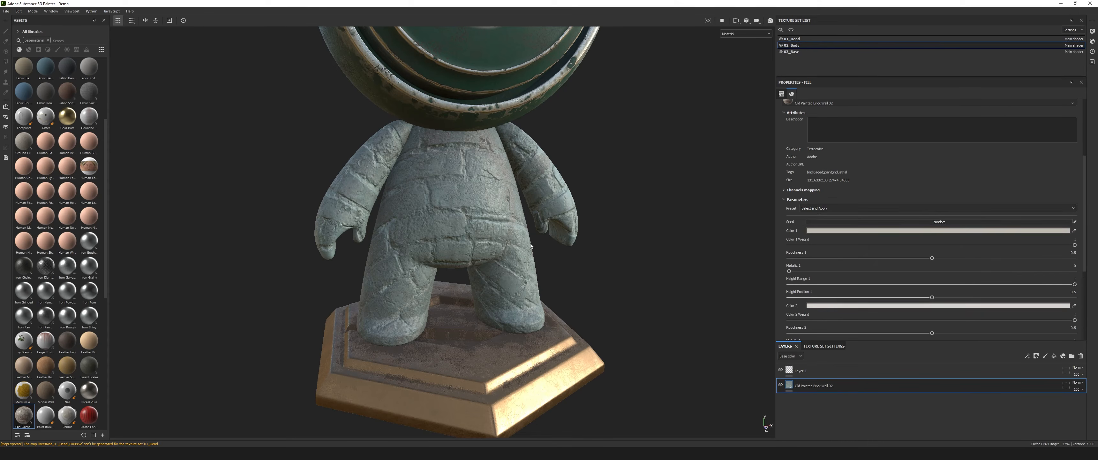
# Set the brick wall material's Roughness 1 to about 0.29 and Metallic 1 to about 0.51, checking the body's surface.
pyautogui.keyDown('alt'); pyautogui.moveTo(582, 242); pyautogui.dragTo(630, 246); pyautogui.keyUp('alt')
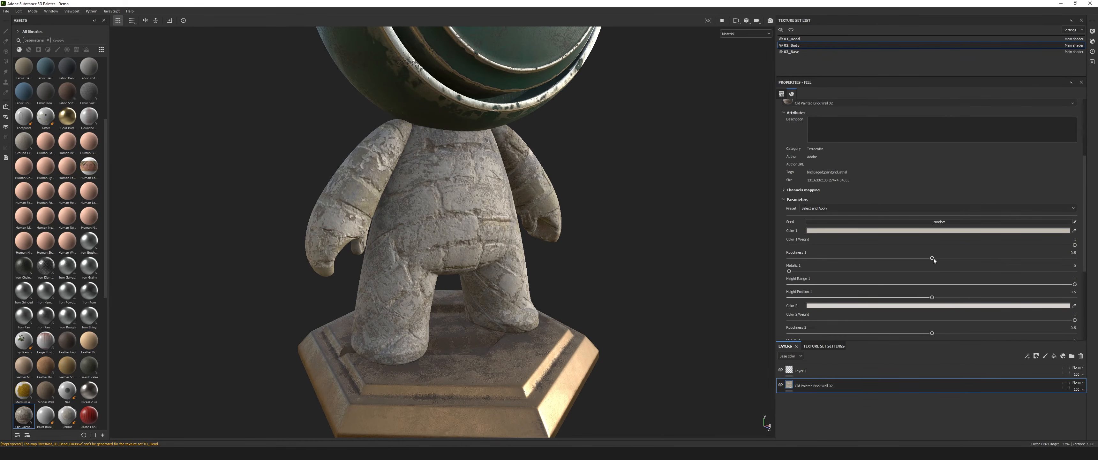
pyautogui.moveTo(851, 269); pyautogui.dragTo(872, 268)
pyautogui.moveTo(789, 270); pyautogui.dragTo(935, 273)
pyautogui.keyDown('alt'); pyautogui.moveTo(602, 256); pyautogui.dragTo(527, 250); pyautogui.keyUp('alt')
pyautogui.scroll(-3, 560, 246)
pyautogui.scroll(5, 527, 251)
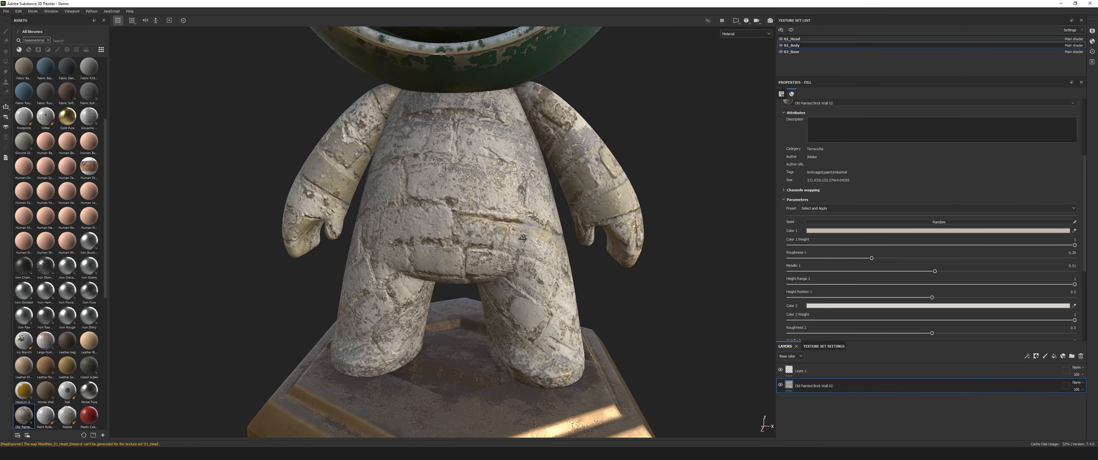
# Lower the brick wall material's Height Position 1 to about 0.12 and raise Metallic 1 to about 0.92.
pyautogui.moveTo(931, 297); pyautogui.dragTo(813, 298)
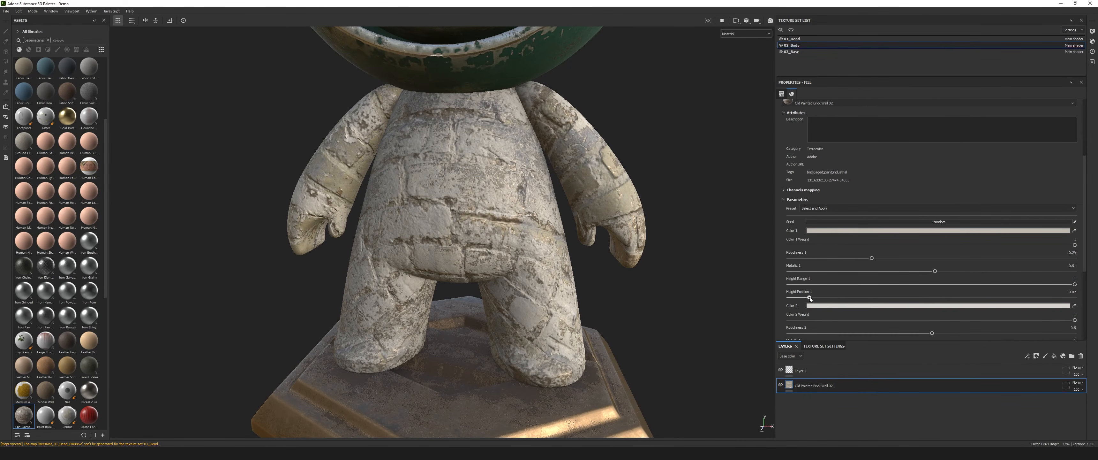
pyautogui.moveTo(935, 271); pyautogui.dragTo(1054, 269)
pyautogui.scroll(-3, 456, 231)
pyautogui.keyDown('alt'); pyautogui.moveTo(456, 231); pyautogui.dragTo(360, 249); pyautogui.keyUp('alt')
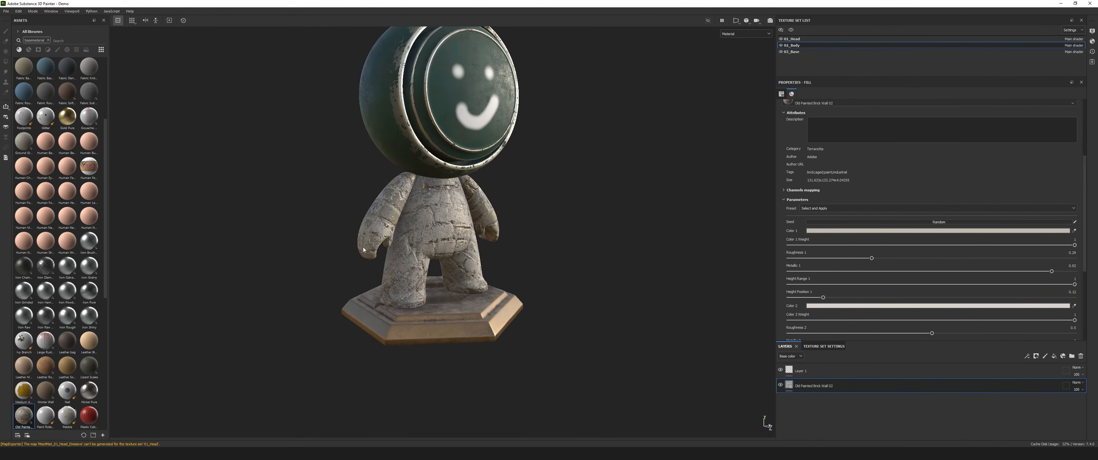
# Set the material's Metallic 2 to about 0.62, Height Position 2 to about 0.28 and Roughness 3 to about 0.6.
pyautogui.scroll(-4, 852, 275)
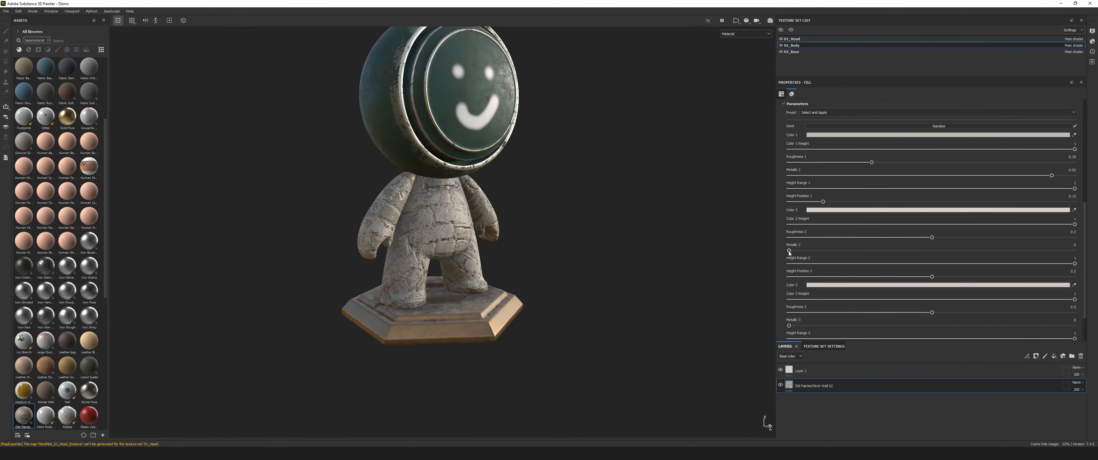
pyautogui.keyDown('alt'); pyautogui.moveTo(514, 257); pyautogui.dragTo(500, 257); pyautogui.keyUp('alt')
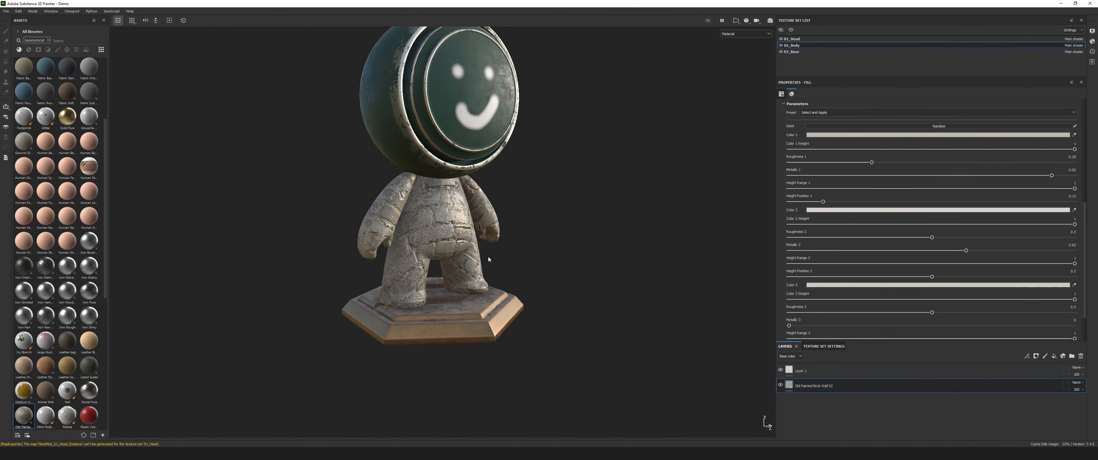
pyautogui.scroll(3, 500, 256)
pyautogui.moveTo(932, 277); pyautogui.dragTo(869, 276)
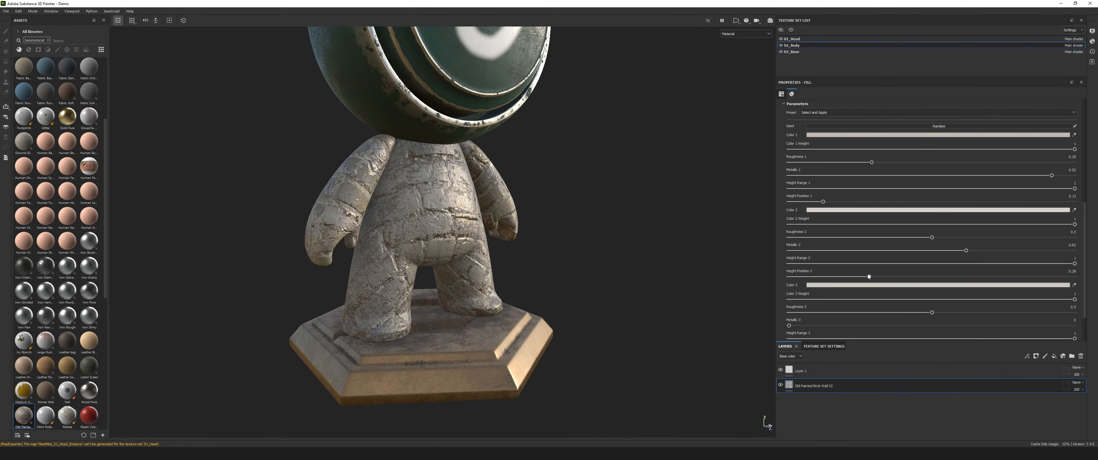
pyautogui.moveTo(841, 309); pyautogui.dragTo(960, 312)
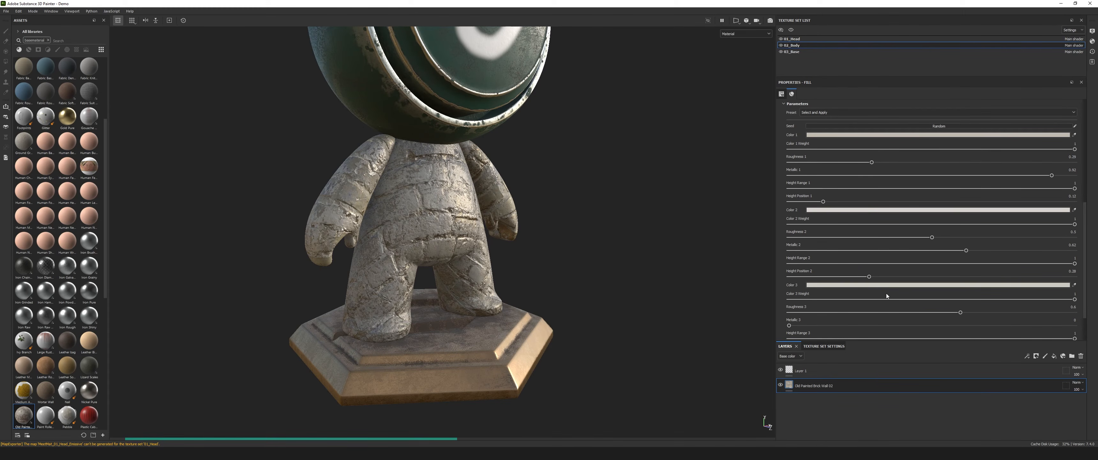
# Expand the brick wall material's technical parameters and channels and look through the available output channels.
pyautogui.scroll(-2, 860, 299)
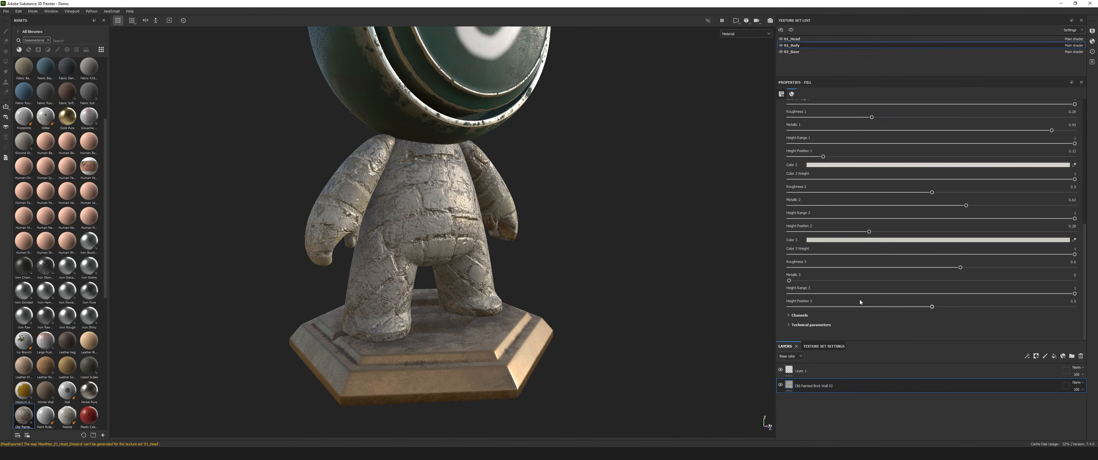
pyautogui.click(789, 325)
pyautogui.click(789, 315)
pyautogui.scroll(-3, 875, 284)
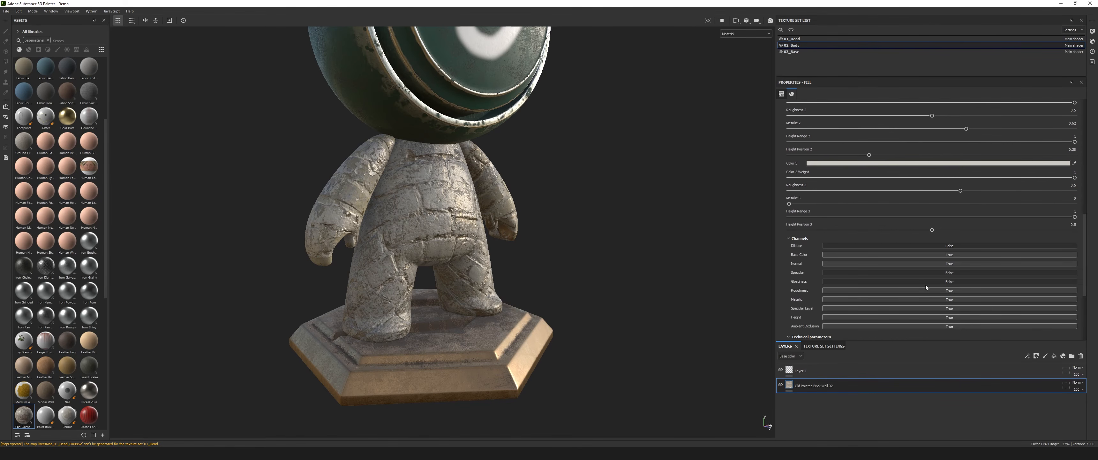
pyautogui.scroll(4, 916, 287)
pyautogui.scroll(8, 881, 261)
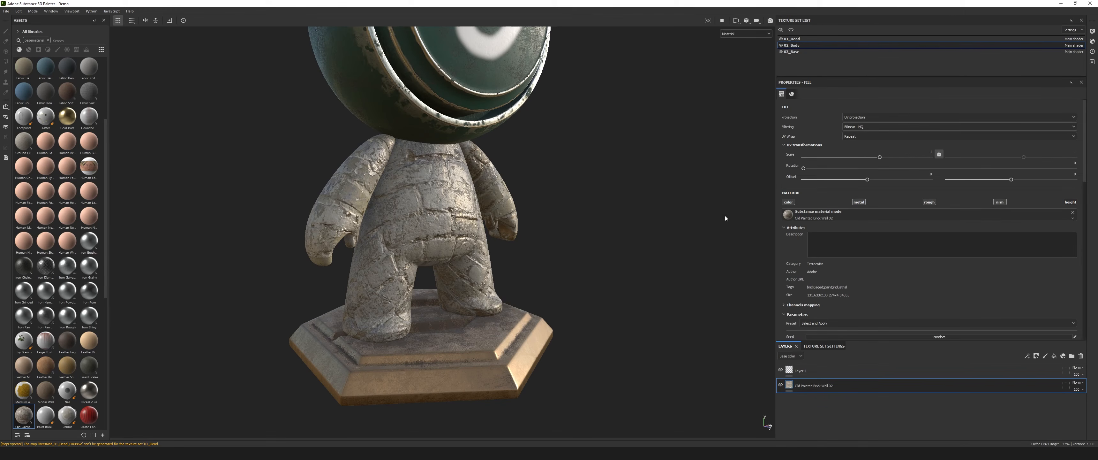
# Set the brick wall layer's UV scale to about 1.9 and its rotation to about 173 degrees, and check the whole model.
pyautogui.moveTo(879, 158)
pyautogui.mouseDown()
pyautogui.moveTo(898, 161)
pyautogui.moveTo(888, 162)
pyautogui.mouseUp()
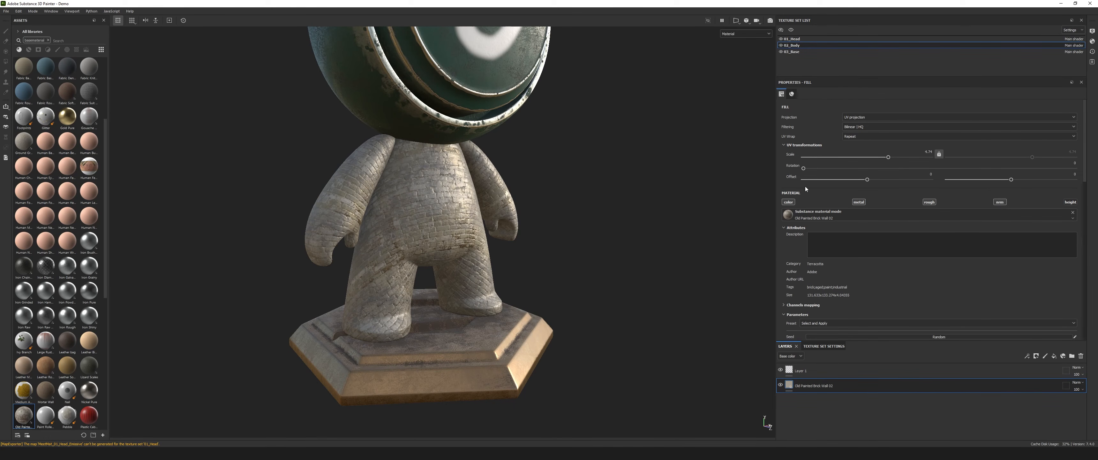
pyautogui.moveTo(804, 169); pyautogui.dragTo(934, 182)
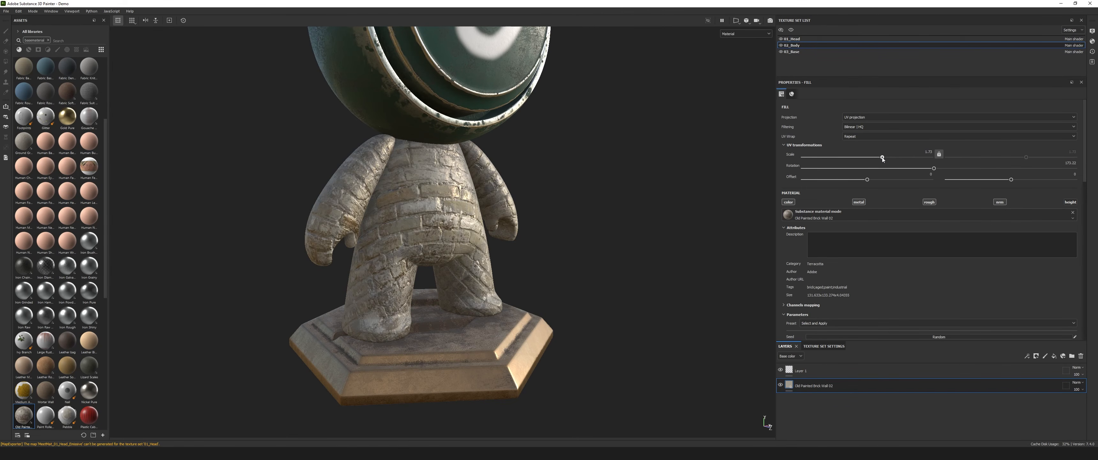
pyautogui.keyDown('alt'); pyautogui.moveTo(452, 220); pyautogui.dragTo(429, 222); pyautogui.keyUp('alt')
pyautogui.keyDown('alt'); pyautogui.moveTo(383, 231); pyautogui.dragTo(363, 216); pyautogui.keyUp('alt')
pyautogui.scroll(-4, 422, 231)
pyautogui.scroll(5, 433, 228)
pyautogui.keyDown('alt'); pyautogui.moveTo(363, 216); pyautogui.dragTo(387, 255, button='middle'); pyautogui.keyUp('alt')
pyautogui.scroll(-3, 420, 234)
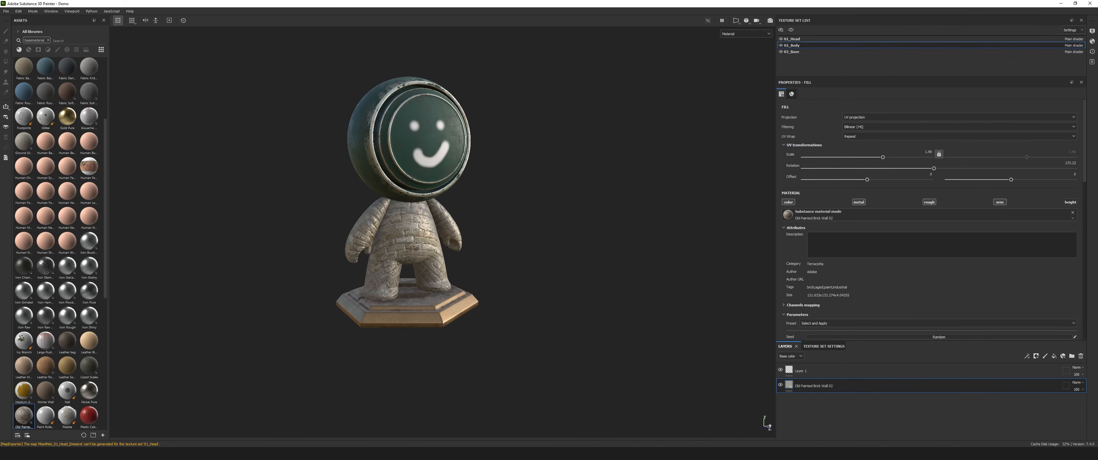
# Switch to the Substance 3D Assets website in the browser and browse the Terracotta materials.
pyautogui.moveTo(1097, 42); pyautogui.dragTo(813, 39)
pyautogui.click(317, 84)
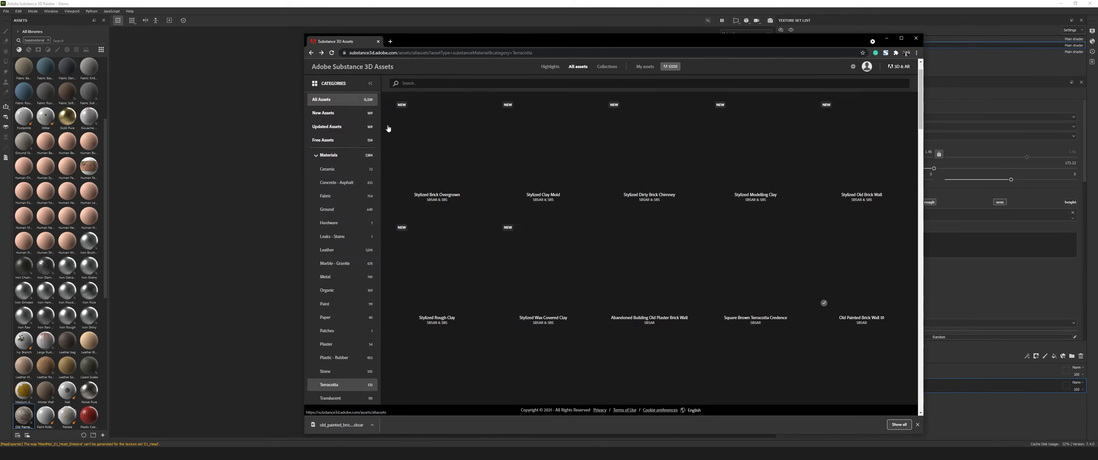
pyautogui.scroll(-4, 646, 336)
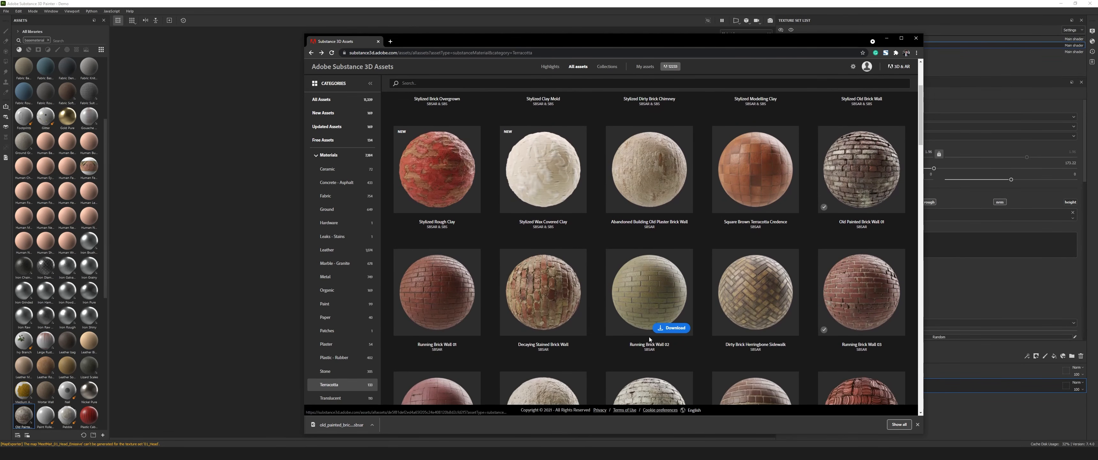
# Look through more Terracotta materials and search the asset library for "stock".
pyautogui.moveTo(726, 320)
pyautogui.scroll(-5, 511, 266)
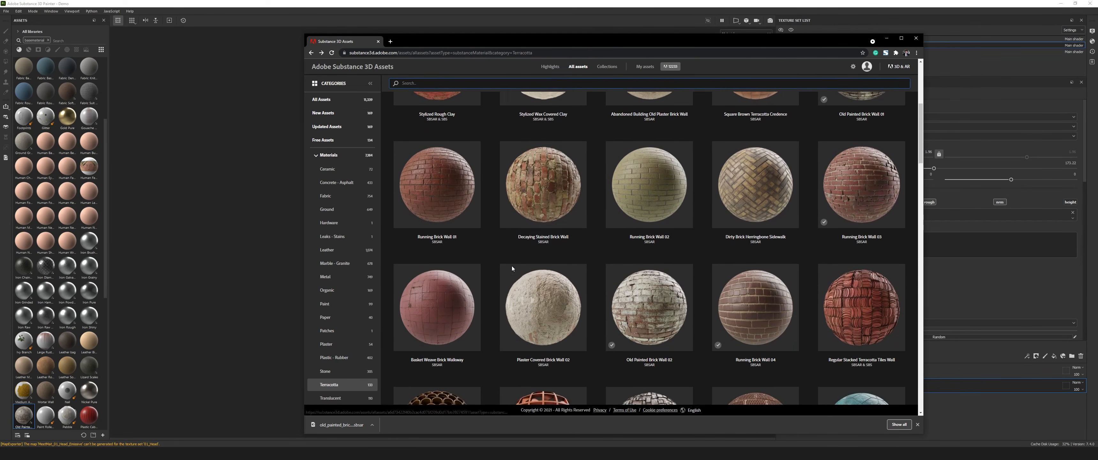
pyautogui.scroll(-3, 513, 269)
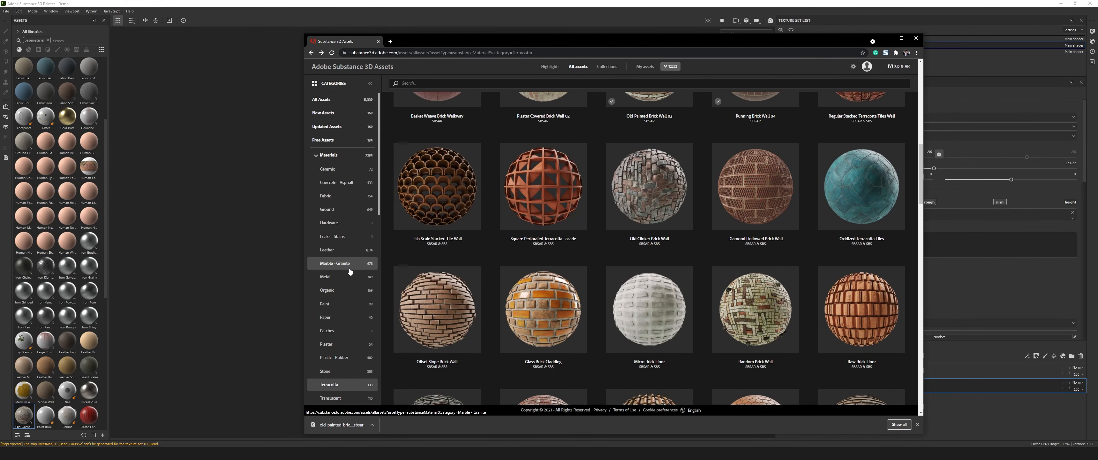
pyautogui.click(460, 83)
pyautogui.write('stock')
pyautogui.press('Return')
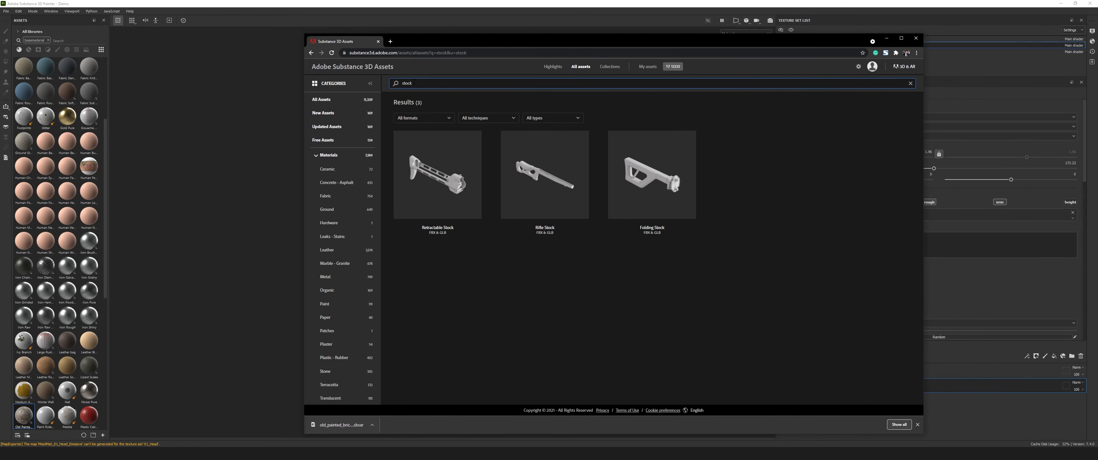
# Search the asset library for "rocks" and download the Limestone Cliff Rock material.
pyautogui.moveTo(414, 83); pyautogui.dragTo(367, 84)
pyautogui.write('rocks')
pyautogui.press('Return')
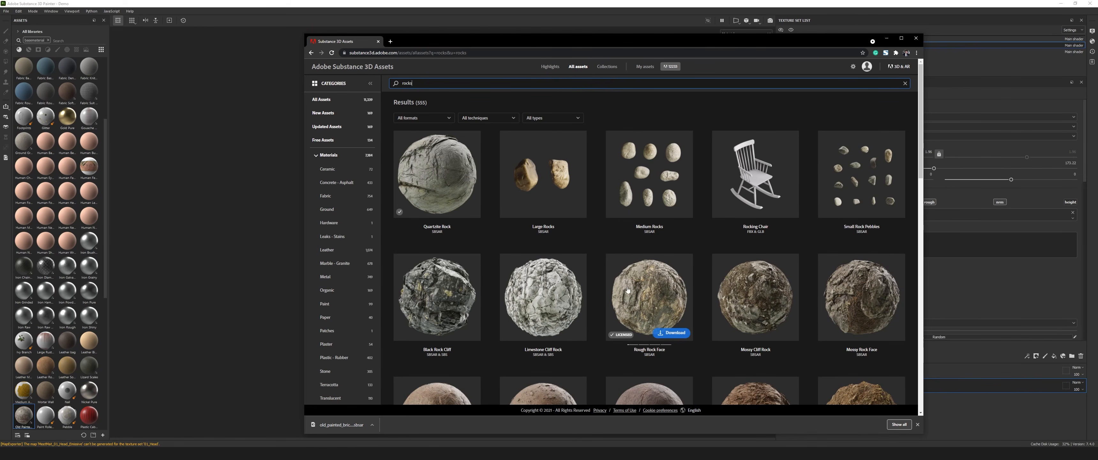
pyautogui.scroll(-2, 544, 275)
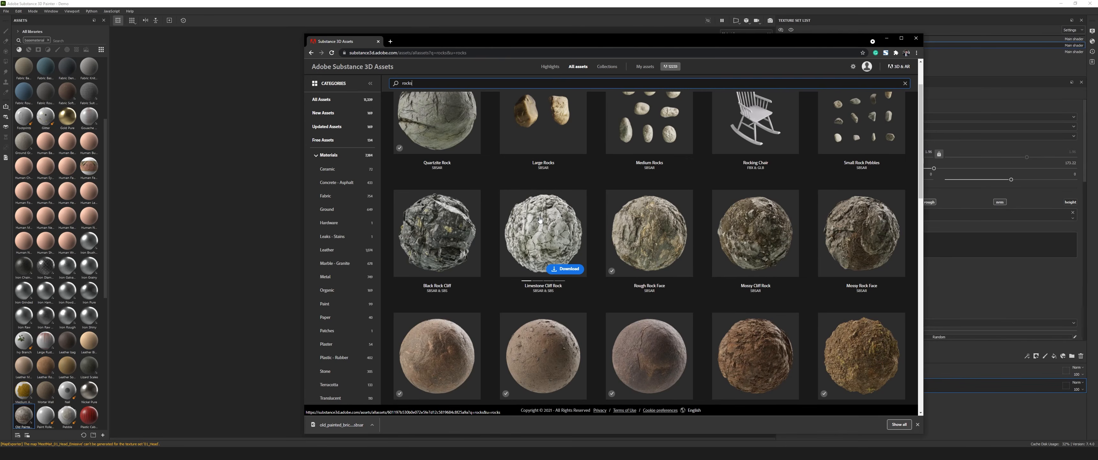
pyautogui.click(569, 269)
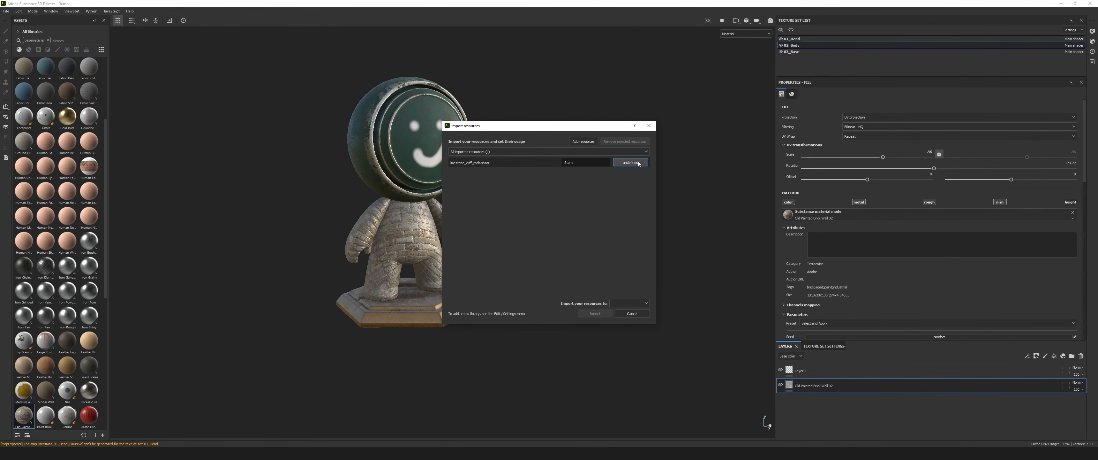
# Import the downloaded limestone cliff rock file as a basematerial into the Demo project.
pyautogui.click(630, 162)
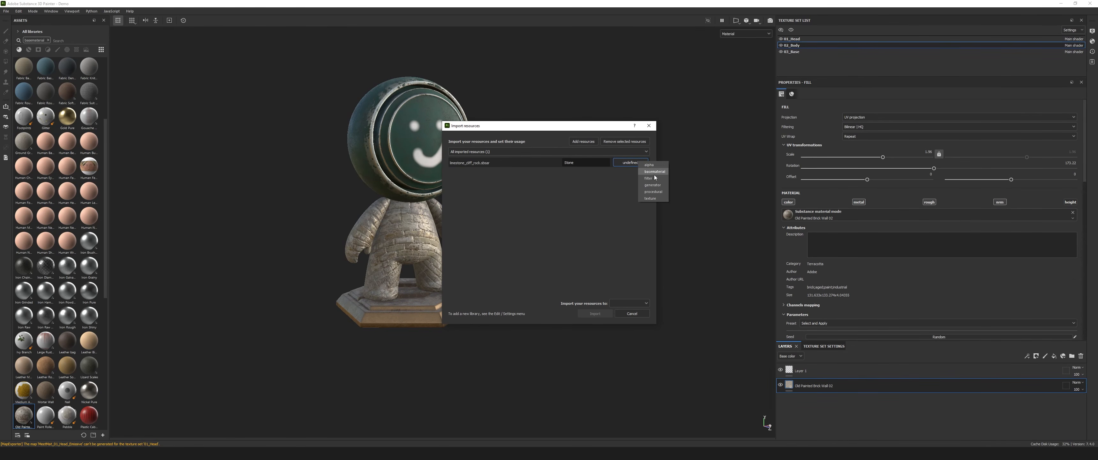
pyautogui.click(654, 172)
pyautogui.click(641, 303)
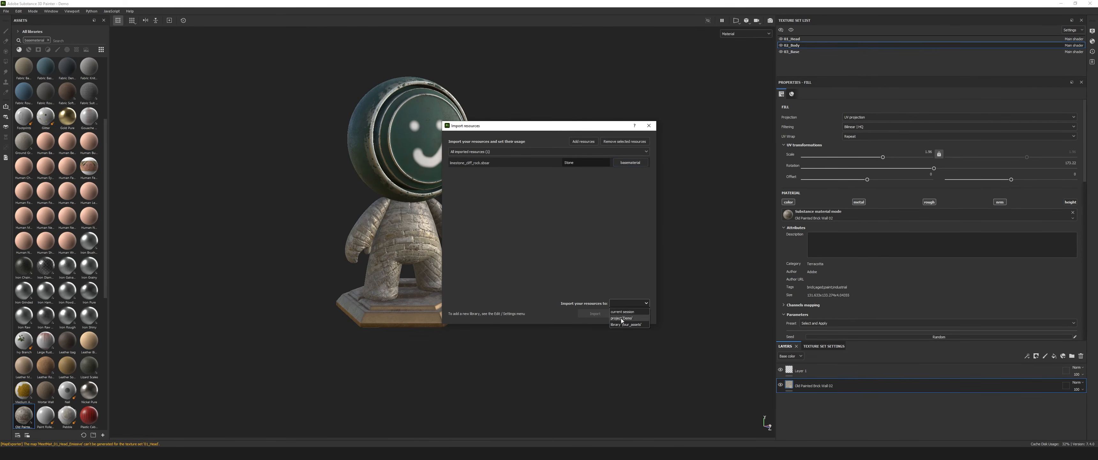
pyautogui.click(630, 319)
pyautogui.click(601, 314)
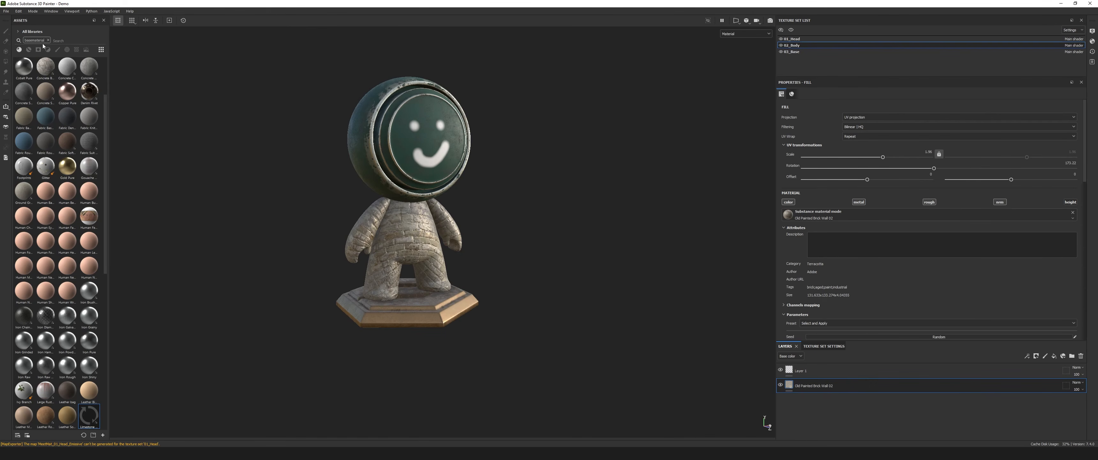
# Show only the project's own assets and apply the Limestone Cliff Rock material to the model's base.
pyautogui.click(21, 32)
pyautogui.click(26, 46)
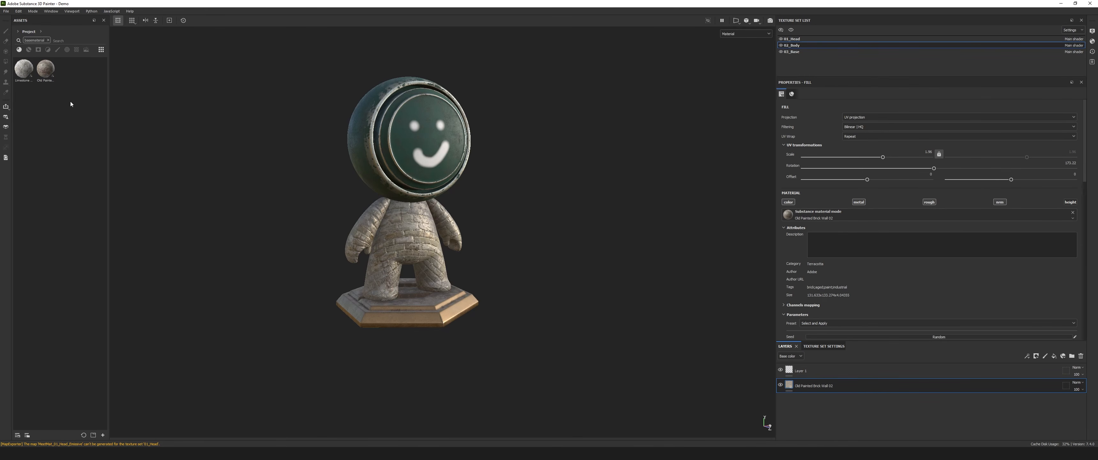
pyautogui.scroll(3, 358, 230)
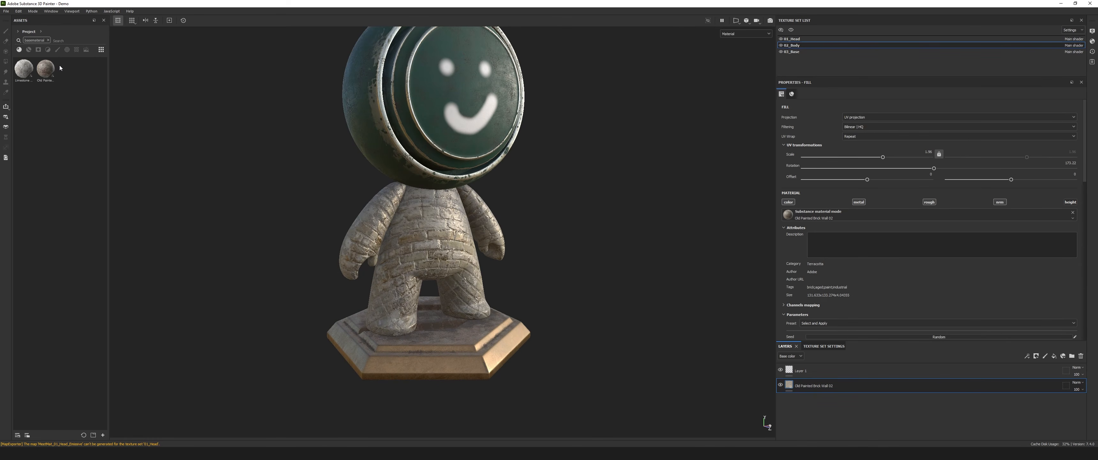
pyautogui.moveTo(23, 68); pyautogui.dragTo(429, 350)
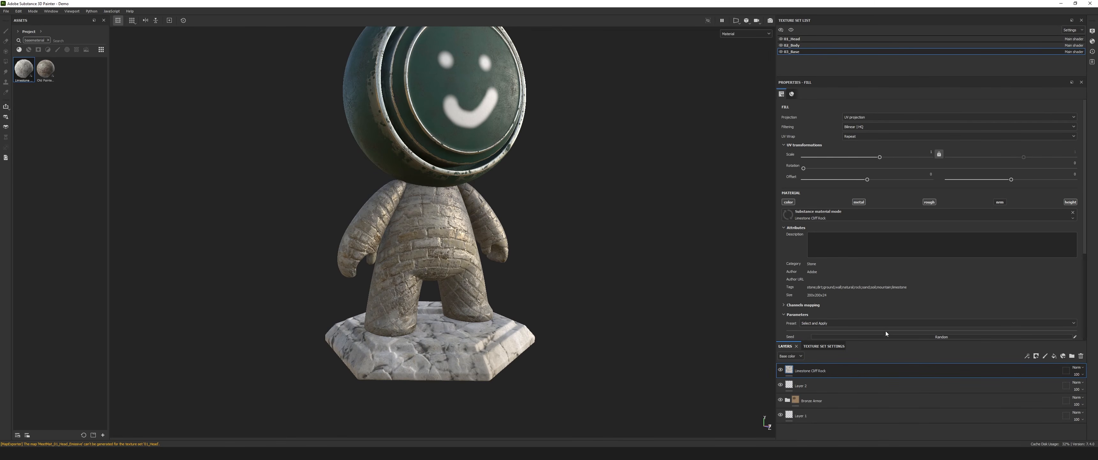
# Check the base's texture set channels, then enable the normal channel and disable the height channel on the Limestone Cliff Rock layer.
pyautogui.click(817, 346)
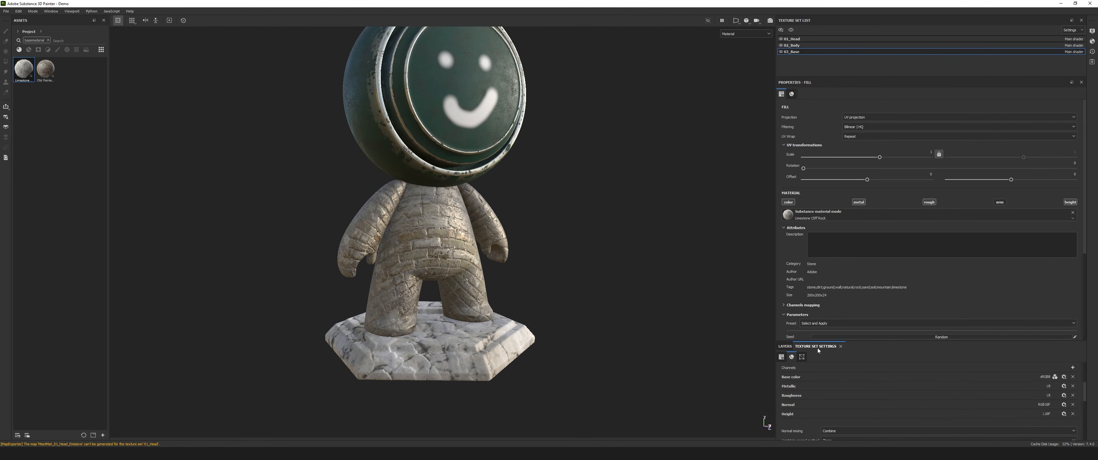
pyautogui.click(785, 345)
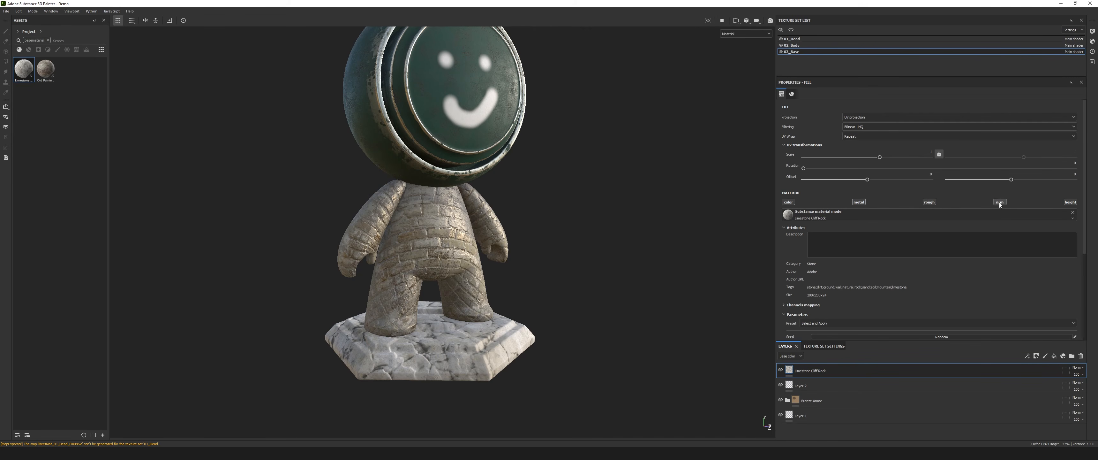
pyautogui.scroll(5, 563, 325)
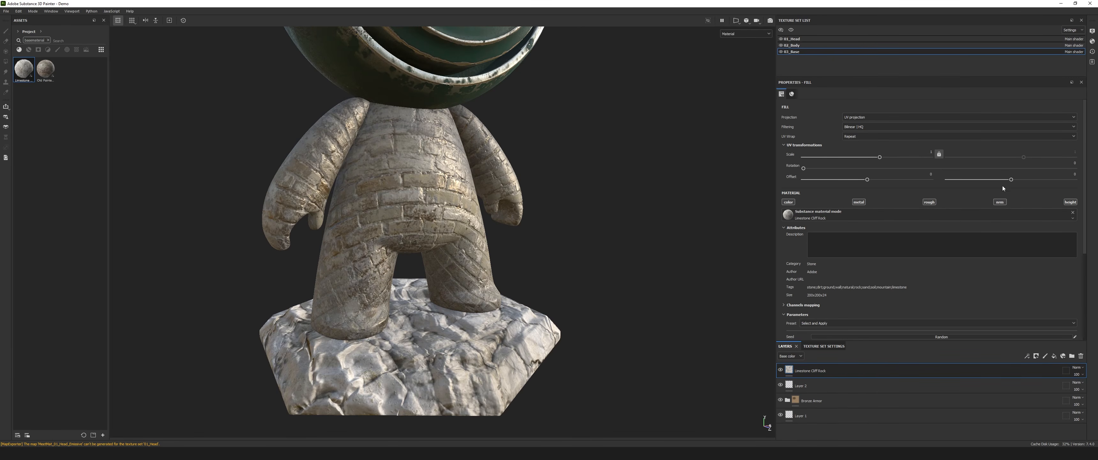
pyautogui.click(1000, 204)
pyautogui.click(1069, 203)
pyautogui.click(1000, 202)
pyautogui.click(1000, 202)
pyautogui.click(1072, 203)
pyautogui.click(1000, 203)
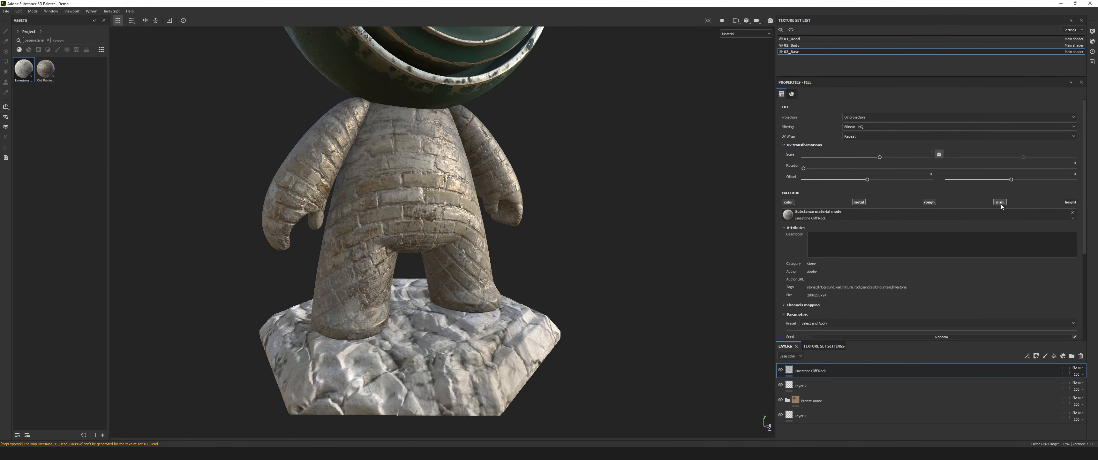
pyautogui.scroll(-5, 570, 282)
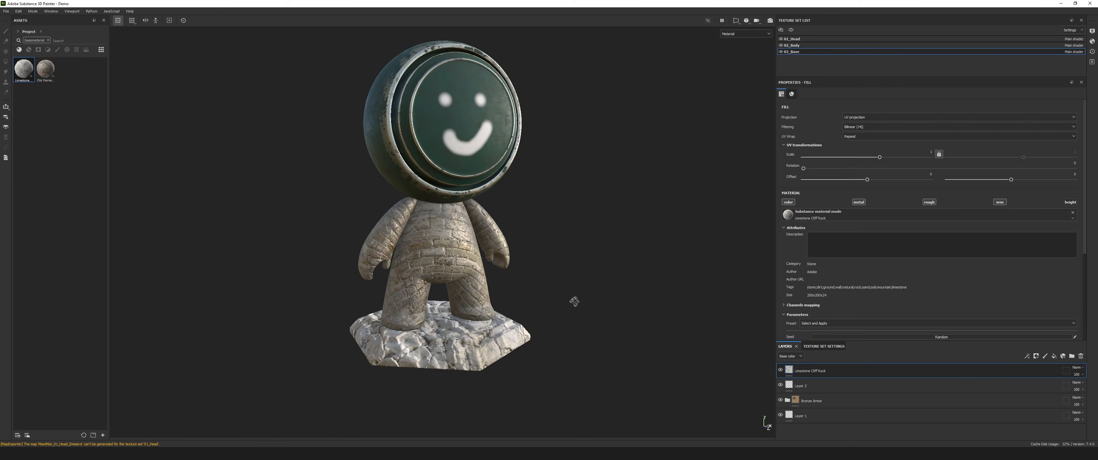
pyautogui.scroll(5, 523, 282)
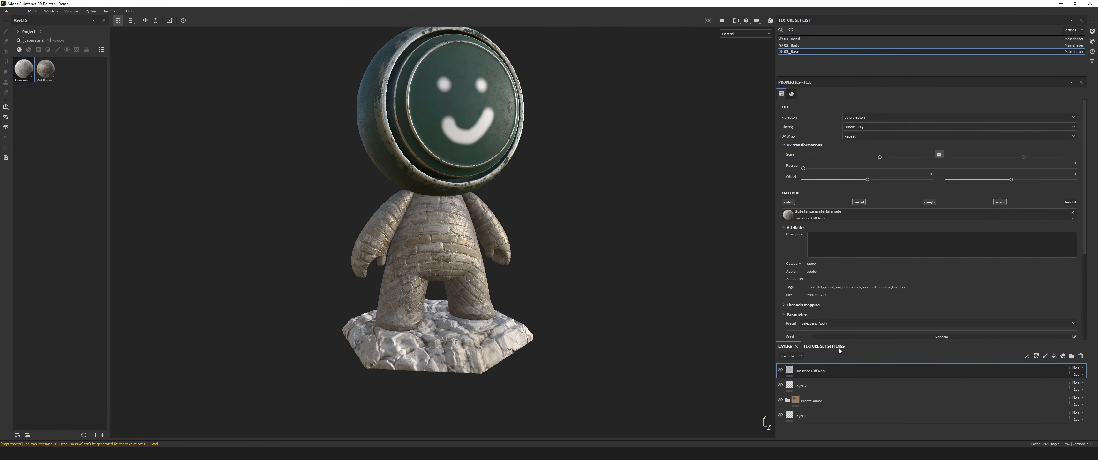
# Hide the Limestone Cliff Rock layer on the base and inspect the whole model from several angles.
pyautogui.click(780, 369)
pyautogui.keyDown('alt'); pyautogui.moveTo(550, 315); pyautogui.dragTo(499, 282); pyautogui.keyUp('alt')
pyautogui.keyDown('alt'); pyautogui.moveTo(499, 282); pyautogui.dragTo(543, 326, button='middle'); pyautogui.keyUp('alt')
pyautogui.scroll(5, 543, 326)
pyautogui.keyDown('alt'); pyautogui.moveTo(533, 317); pyautogui.dragTo(503, 315); pyautogui.keyUp('alt')
pyautogui.keyDown('alt'); pyautogui.moveTo(503, 316); pyautogui.dragTo(447, 214, button='middle'); pyautogui.keyUp('alt')
pyautogui.scroll(-4, 448, 213)
pyautogui.keyDown('alt'); pyautogui.moveTo(448, 213); pyautogui.dragTo(472, 216); pyautogui.keyUp('alt')
pyautogui.scroll(-4, 471, 215)
pyautogui.keyDown('alt'); pyautogui.moveTo(510, 216); pyautogui.dragTo(478, 223, button='middle'); pyautogui.keyUp('alt')
pyautogui.moveTo(478, 225)
pyautogui.keyDown('alt'); pyautogui.mouseDown()
pyautogui.moveTo(510, 235)
pyautogui.moveTo(476, 240)
pyautogui.moveTo(561, 247)
pyautogui.moveTo(359, 255)
pyautogui.moveTo(523, 254)
pyautogui.moveTo(494, 217)
pyautogui.mouseUp(); pyautogui.keyUp('alt')
pyautogui.scroll(3, 476, 241)
pyautogui.scroll(-3, 493, 218)
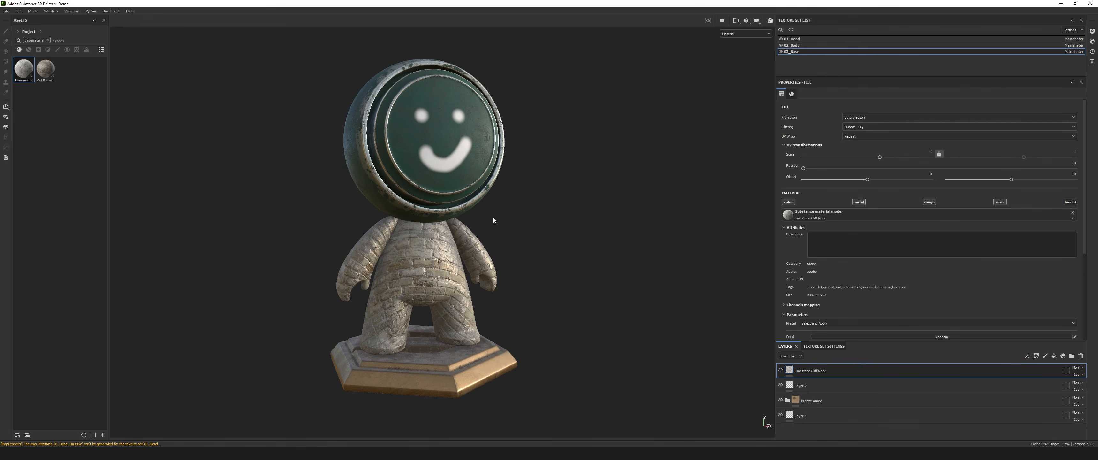
pyautogui.moveTo(301, 233)
pyautogui.keyDown('alt'); pyautogui.mouseDown()
pyautogui.moveTo(333, 238)
pyautogui.moveTo(306, 244)
pyautogui.moveTo(449, 262)
pyautogui.moveTo(334, 240)
pyautogui.moveTo(286, 251)
pyautogui.moveTo(311, 241)
pyautogui.mouseUp(); pyautogui.keyUp('alt')
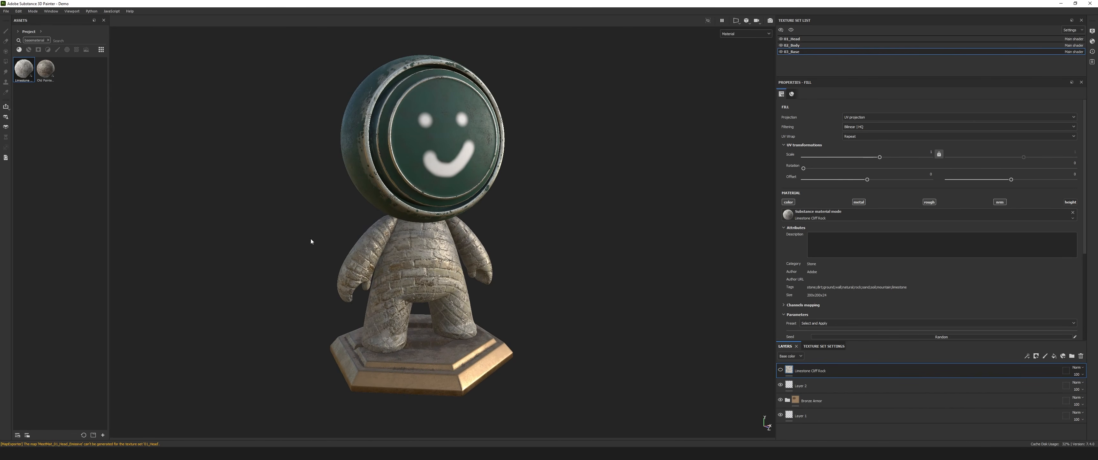
pyautogui.moveTo(581, 240)
pyautogui.keyDown('alt'); pyautogui.mouseDown()
pyautogui.moveTo(522, 254)
pyautogui.moveTo(589, 248)
pyautogui.mouseUp(); pyautogui.keyUp('alt')
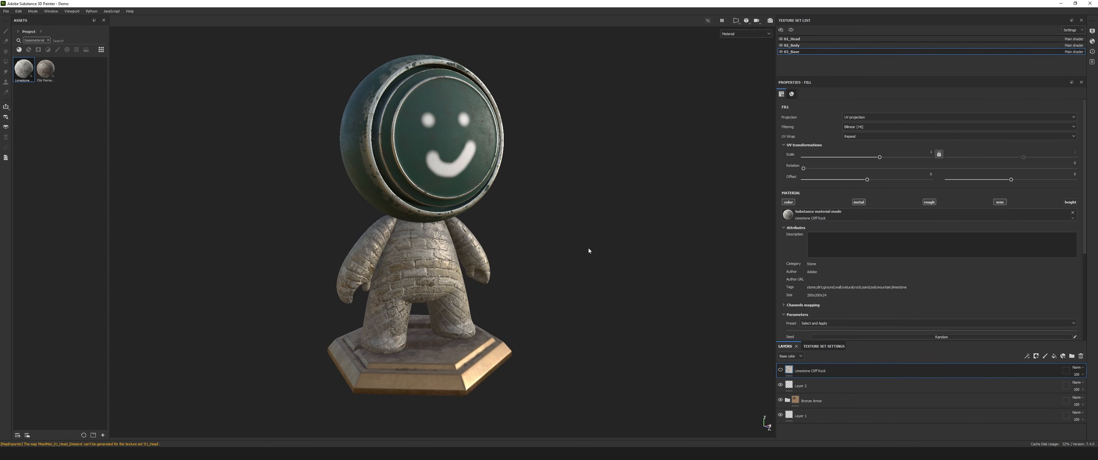